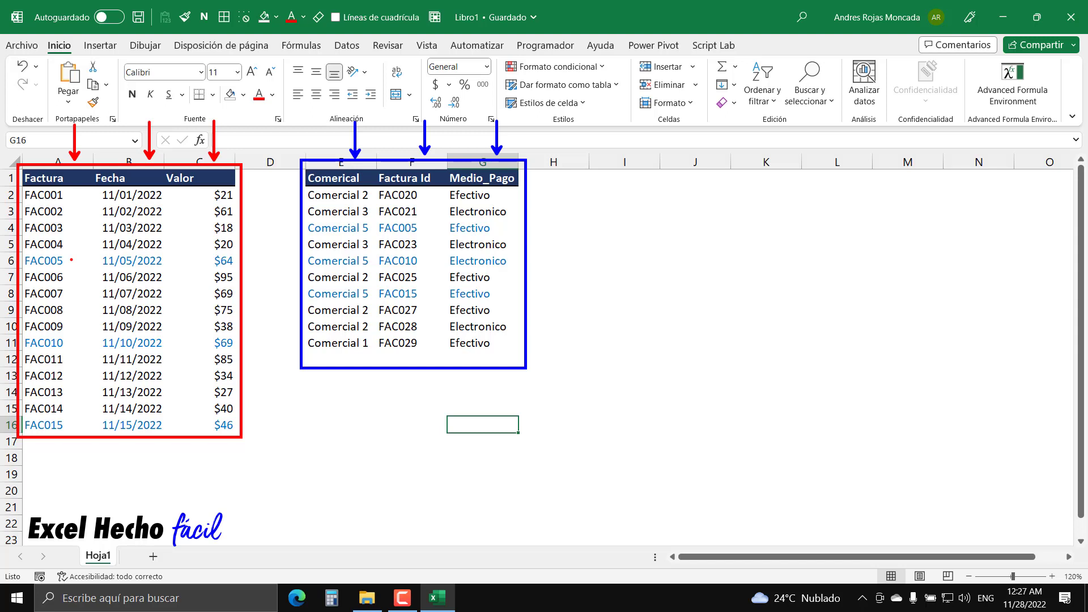
{"action": "left_click_drag", "start_coordinate": [71, 260], "coordinate": [378, 226]}
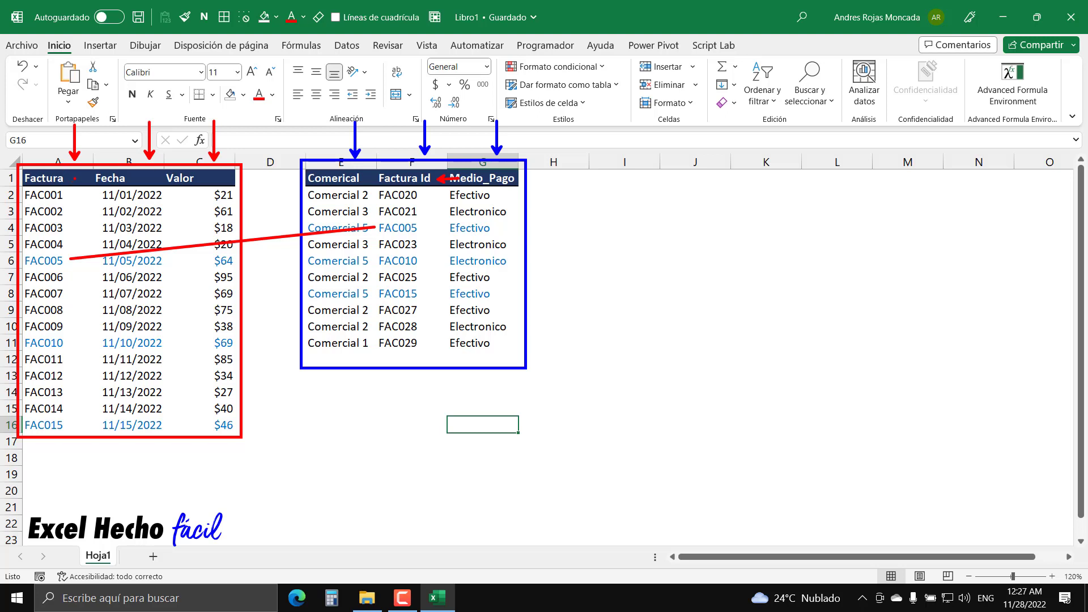
{"action": "left_click_drag", "start_coordinate": [74, 179], "coordinate": [93, 178]}
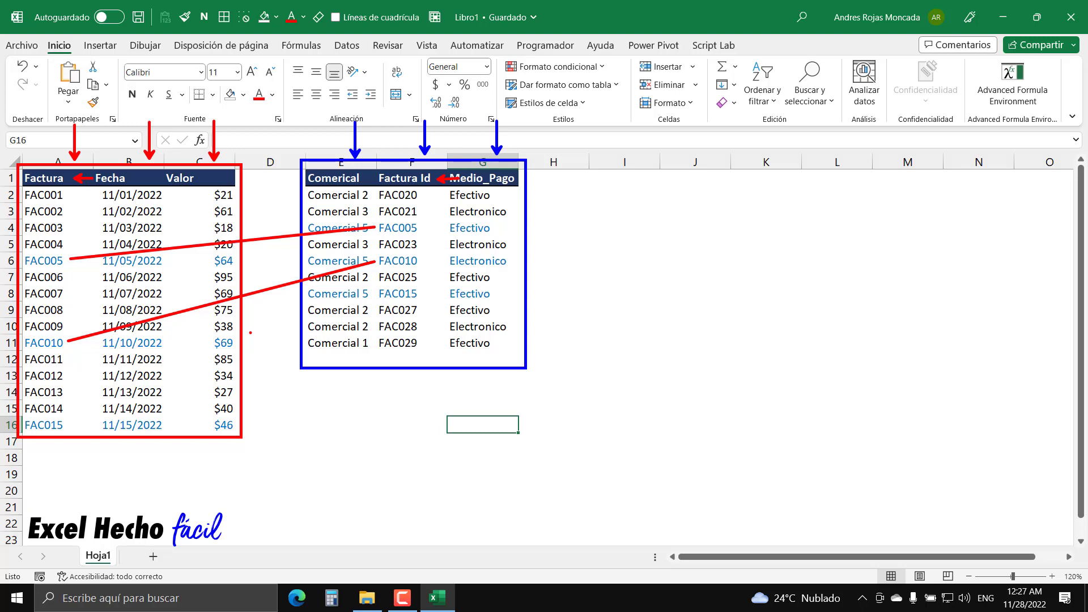
{"action": "left_click_drag", "start_coordinate": [76, 425], "coordinate": [377, 296]}
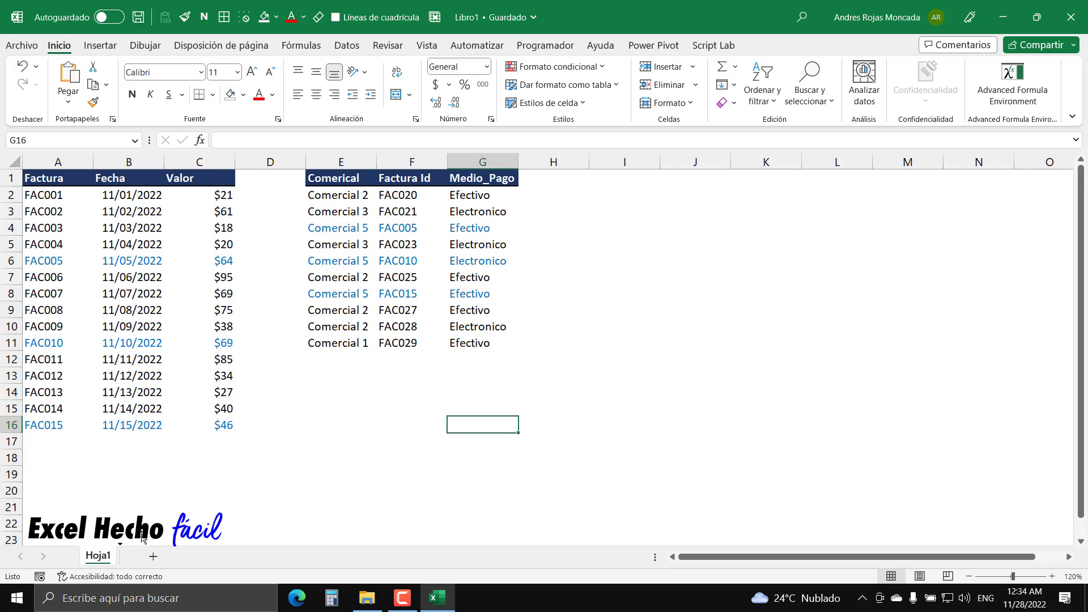
Duplicate the Hoja1 sheet and rename the copy as Left Join.
{"action": "left_click_drag", "start_coordinate": [142, 538], "coordinate": [142, 538]}
{"action": "double_click", "coordinate": [148, 560]}
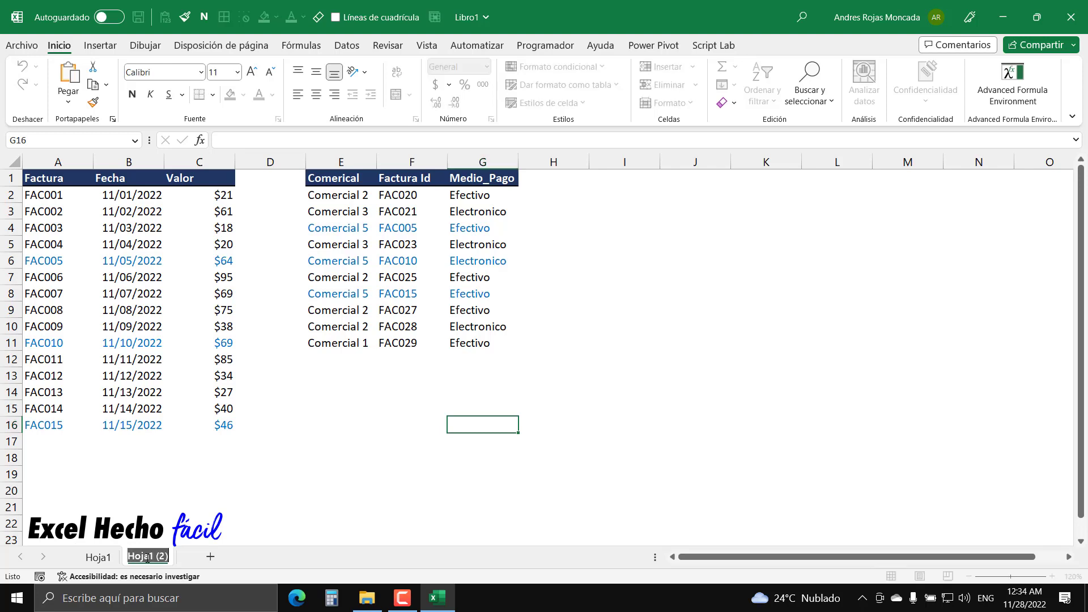
{"action": "type", "text": "L"}
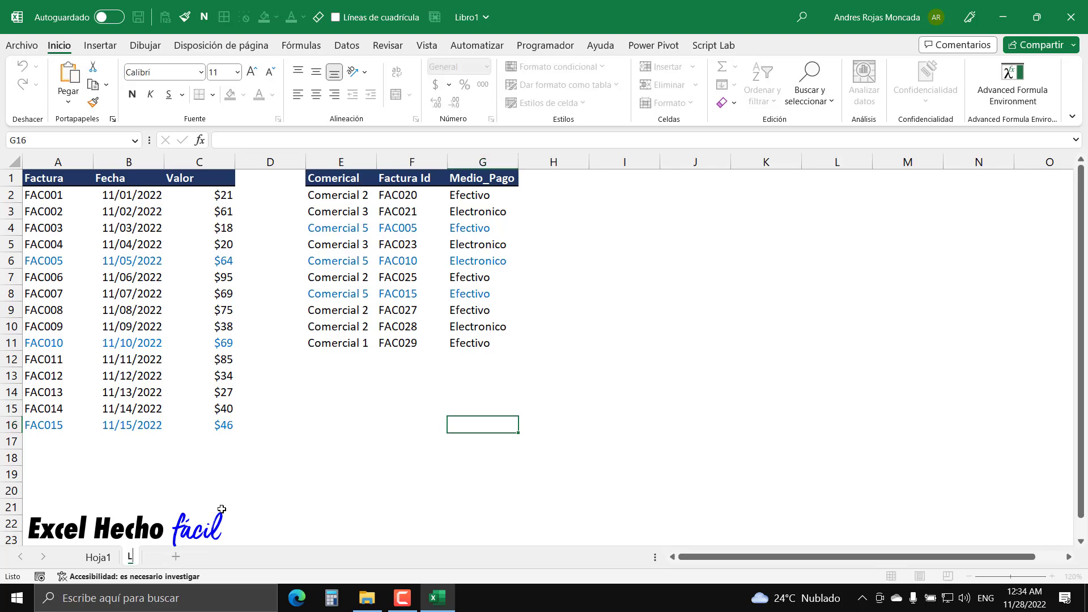
{"action": "type", "text": "eft Joiuu"}
{"action": "key", "text": "BackSpace"}
{"action": "key", "text": "BackSpace"}
{"action": "type", "text": "n"}
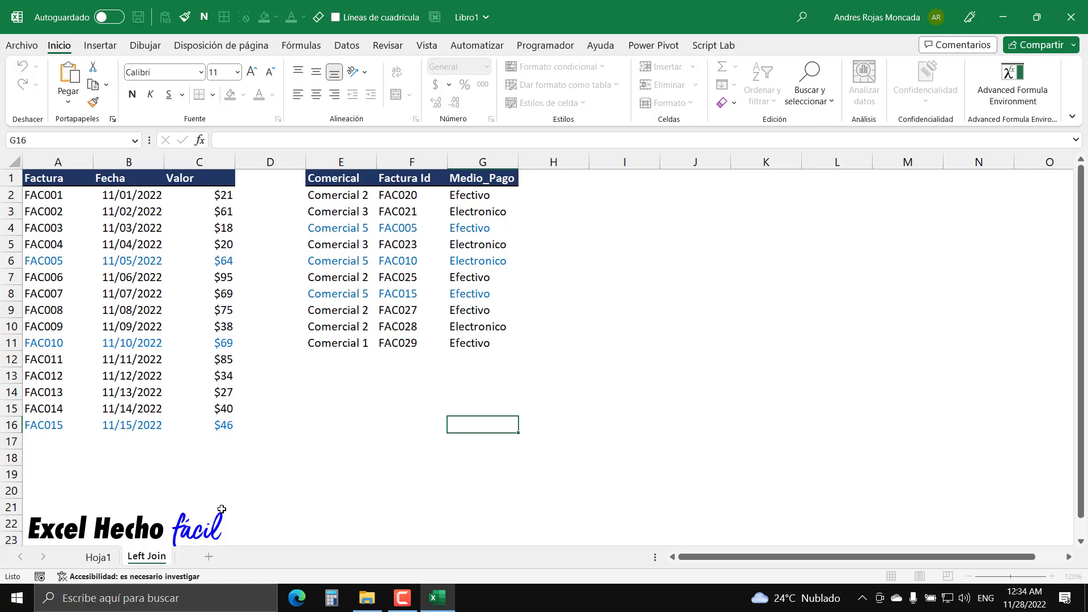
{"action": "key", "text": "Return"}
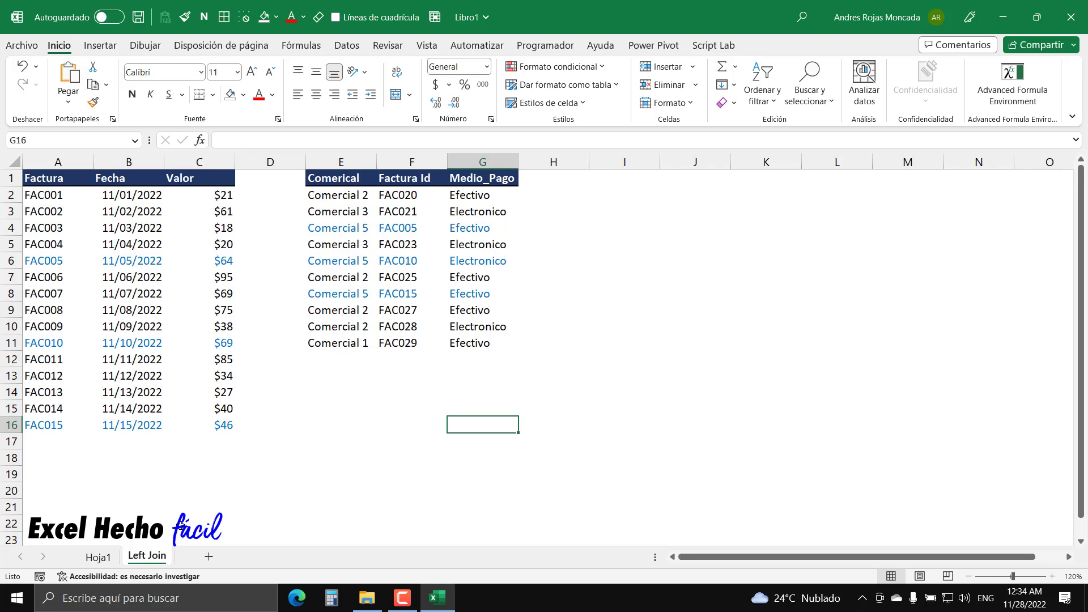
Set the Left Join sheet's tab color to the darkest blue theme shade.
{"action": "right_click", "coordinate": [167, 556]}
{"action": "mouse_move", "coordinate": [238, 477]}
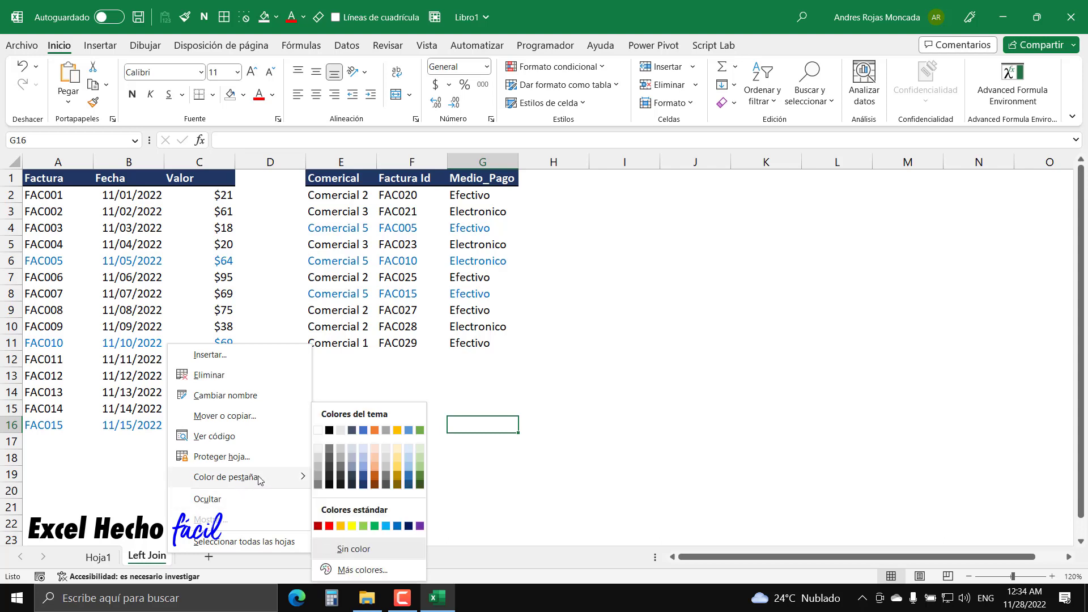
{"action": "left_click", "coordinate": [365, 486]}
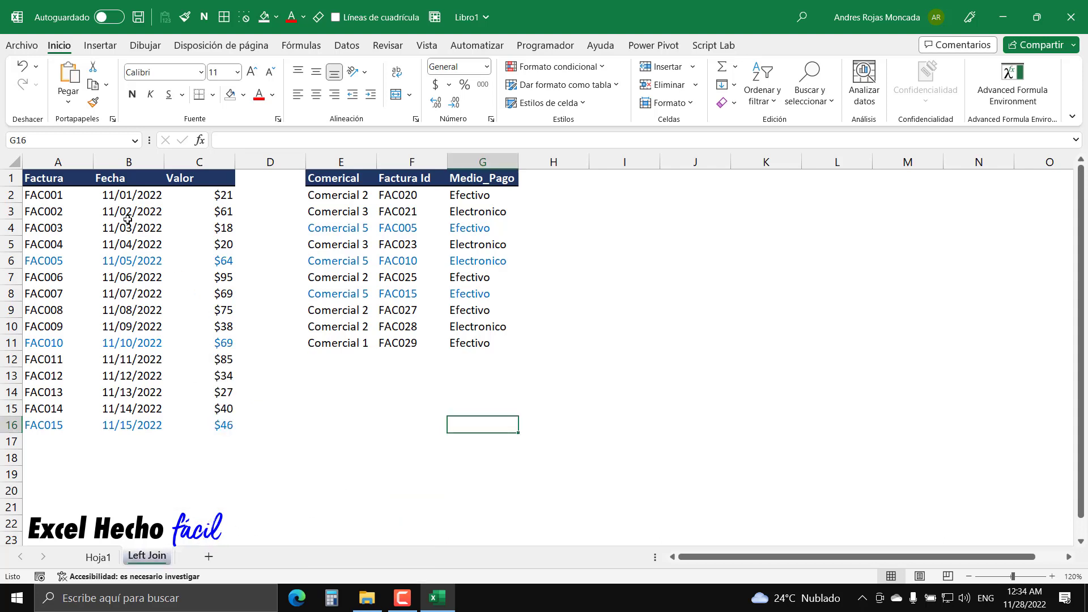
Convert the invoice range A1:C16 on the Left Join sheet into a table with headers.
{"action": "left_click_drag", "start_coordinate": [58, 180], "coordinate": [193, 425]}
{"action": "key", "text": "ctrl+t"}
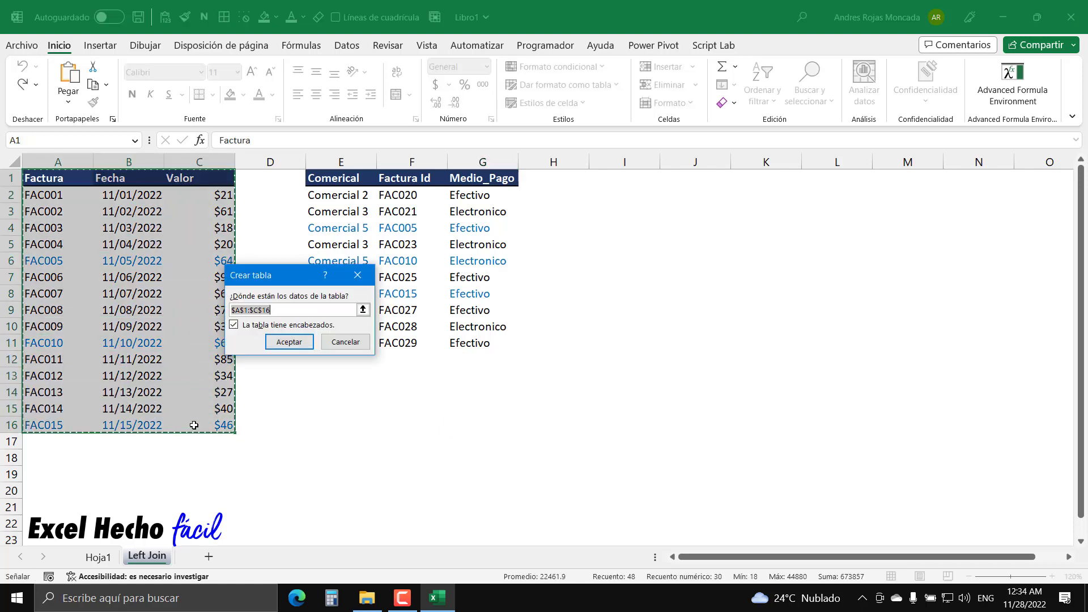
{"action": "left_click", "coordinate": [285, 344]}
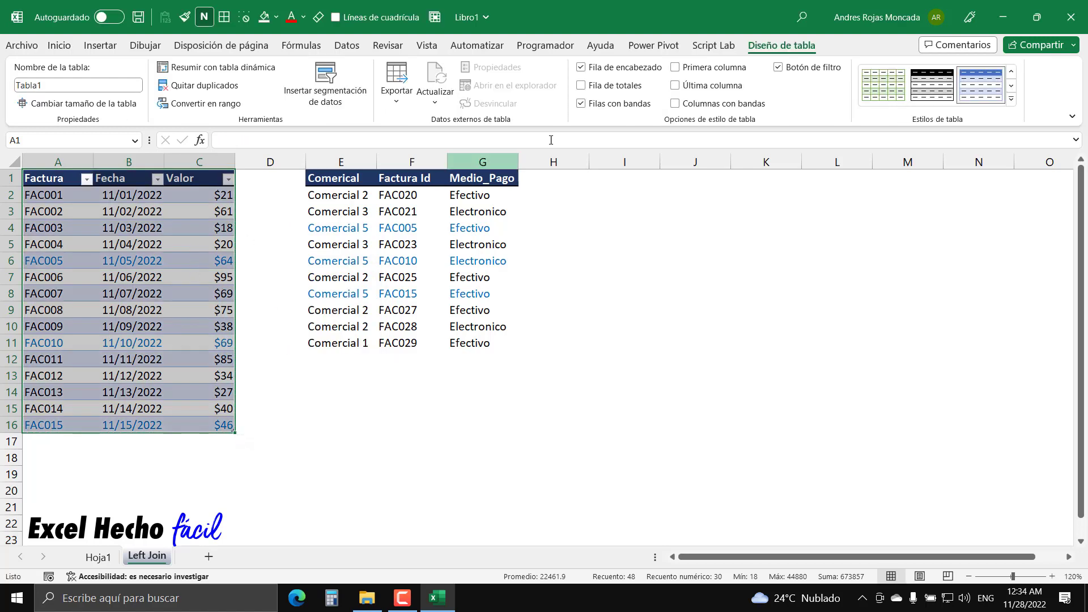
Name the table with the Factura, Fecha and Valor columns tljN1.
{"action": "left_click", "coordinate": [111, 88]}
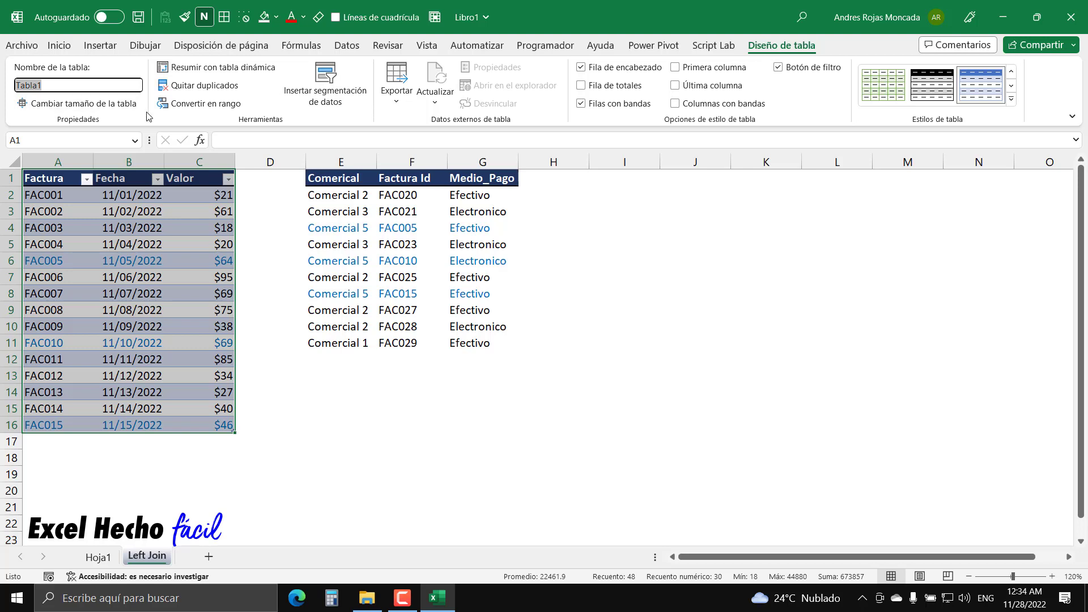
{"action": "type", "text": "tlJ"}
{"action": "type", "text": "N1"}
{"action": "key", "text": "Return"}
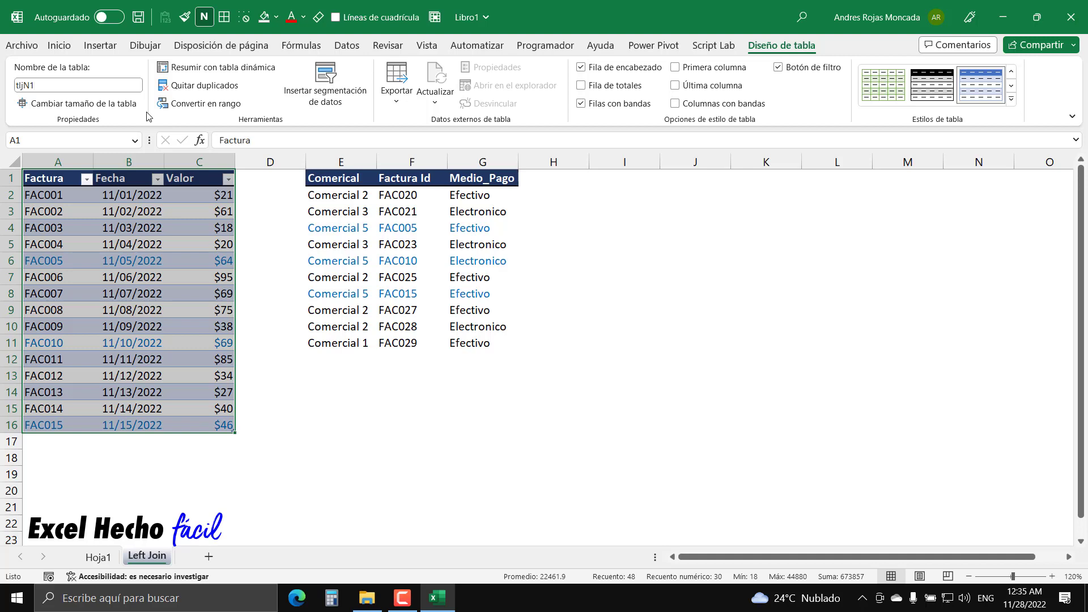
{"action": "left_click", "coordinate": [115, 85]}
{"action": "key", "text": "Escape"}
Convert the range E1:G11 with the Comerical, Factura Id and Medio_Pago columns into a table with headers.
{"action": "left_click", "coordinate": [352, 178]}
{"action": "left_click_drag", "start_coordinate": [352, 178], "coordinate": [477, 341]}
{"action": "key", "text": "ctrl+t"}
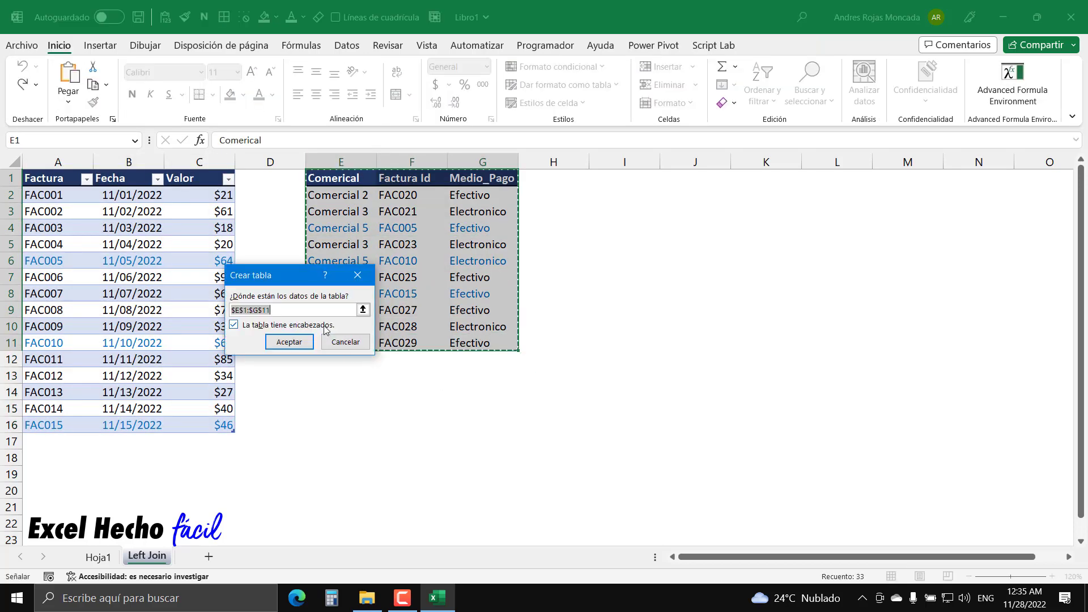
{"action": "left_click", "coordinate": [296, 341]}
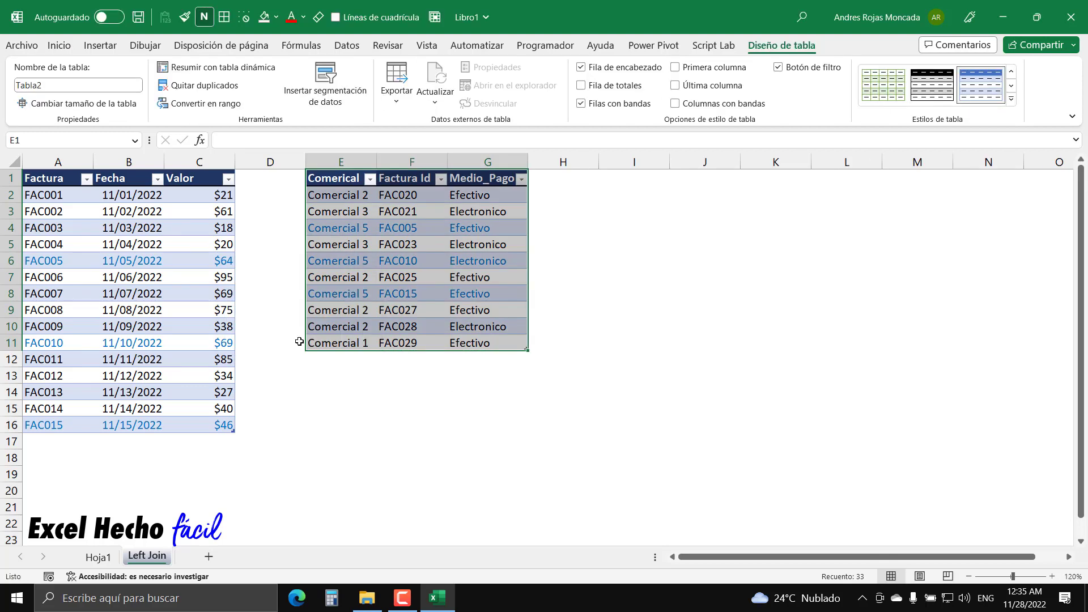
Name the table with the Comerical, Factura Id and Medio_Pago columns tljN2.
{"action": "left_click", "coordinate": [124, 85]}
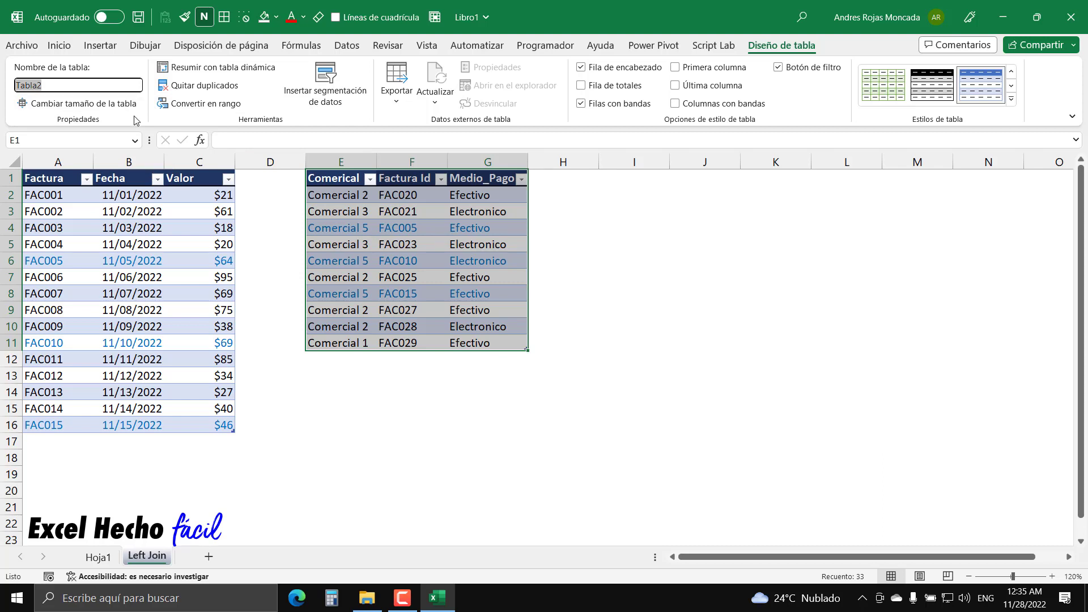
{"action": "type", "text": "tljN1"}
{"action": "key", "text": "BackSpace"}
{"action": "type", "text": "2"}
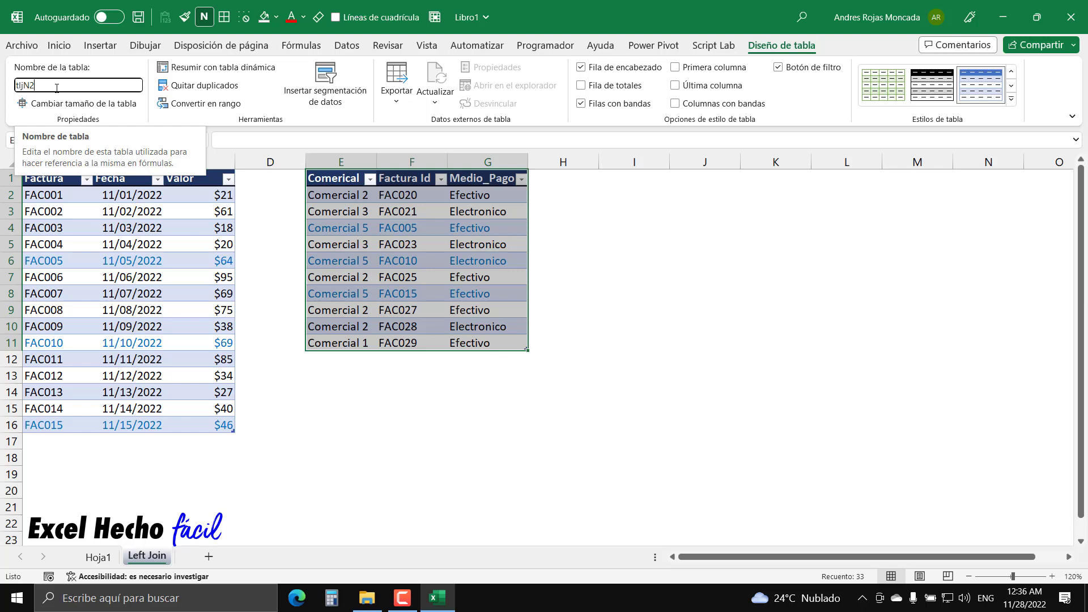
{"action": "key", "text": "Return"}
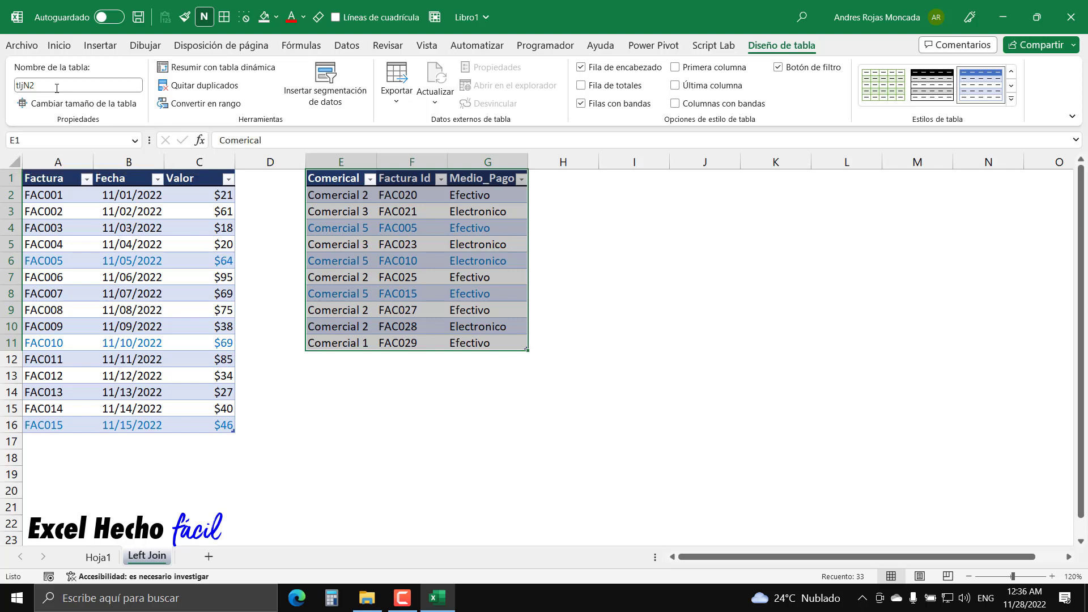
Insert a circle about 1.01" in diameter just below the tljN2 table.
{"action": "left_click", "coordinate": [607, 181]}
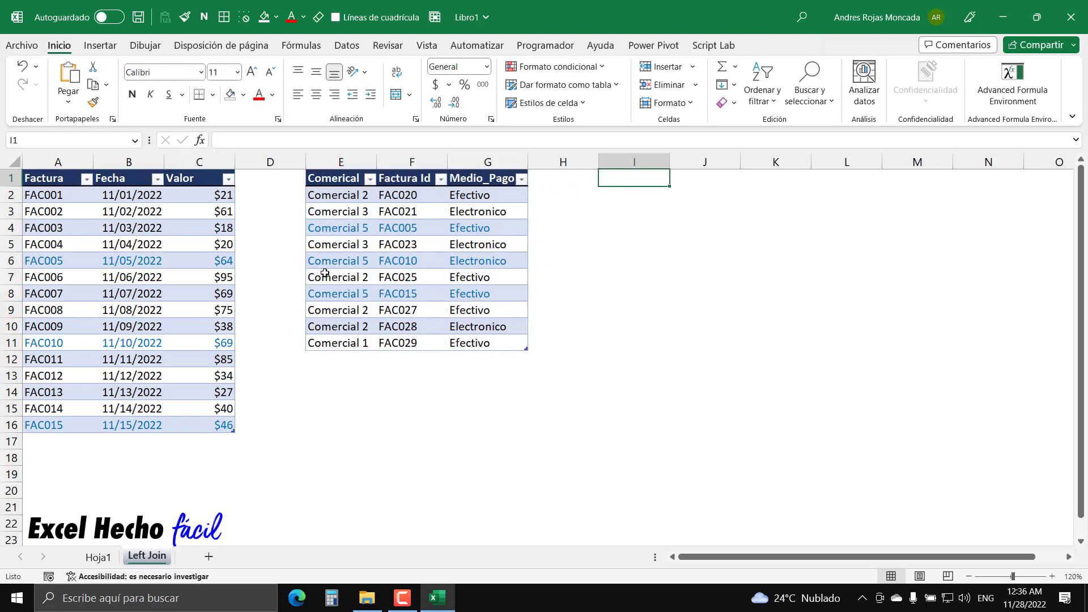
{"action": "left_click", "coordinate": [101, 45]}
{"action": "left_click", "coordinate": [190, 102]}
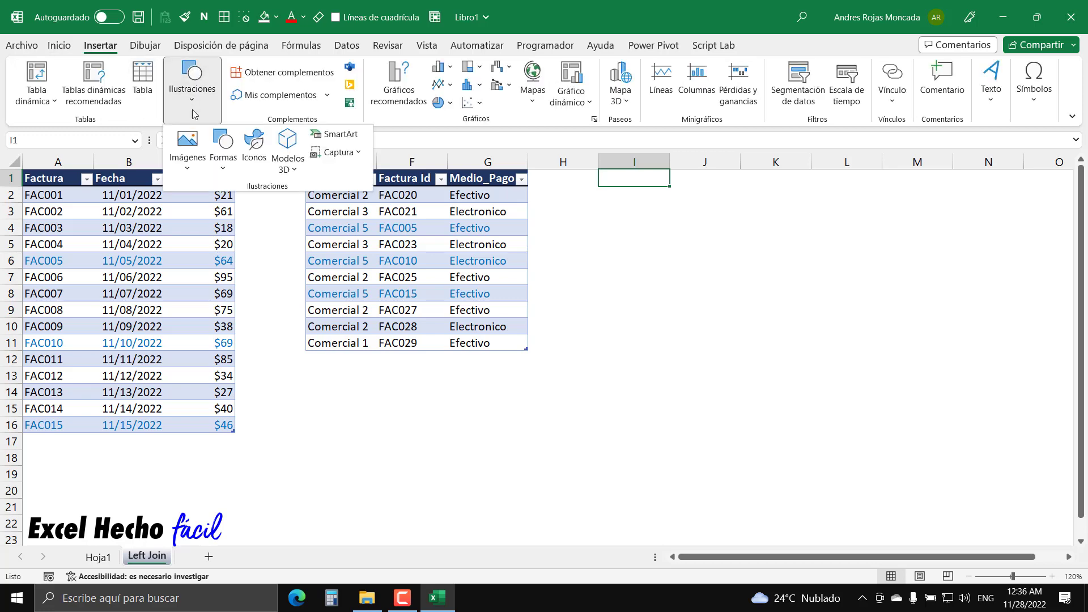
{"action": "left_click", "coordinate": [223, 152]}
{"action": "left_click", "coordinate": [271, 209]}
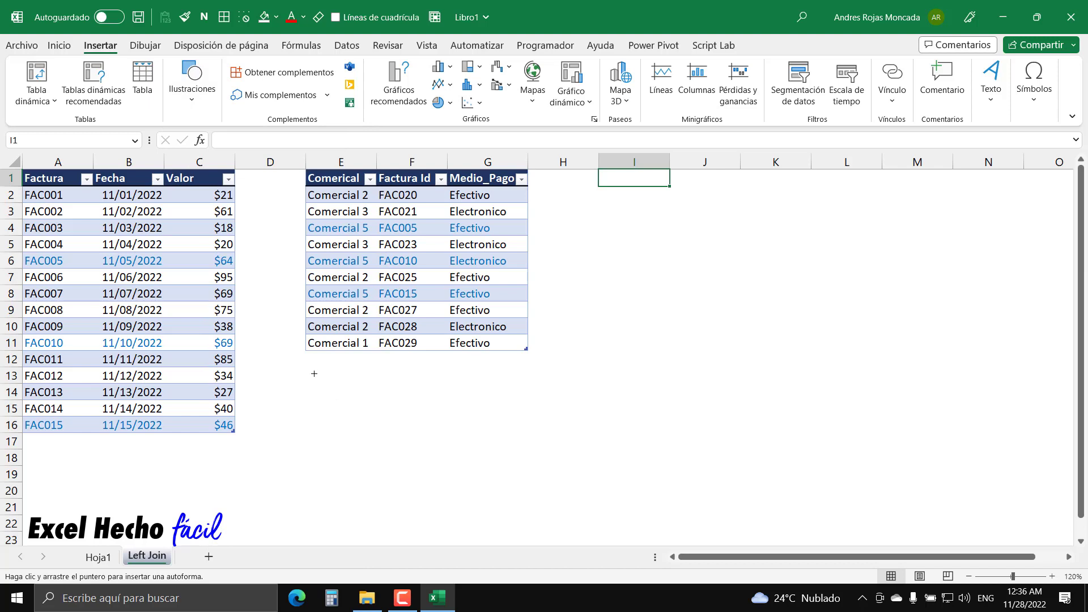
{"action": "mouse_move", "coordinate": [314, 374]}
{"action": "left_mouse_down"}
{"action": "mouse_move", "coordinate": [358, 425]}
{"action": "mouse_move", "coordinate": [336, 394]}
{"action": "mouse_move", "coordinate": [349, 401]}
{"action": "left_mouse_up"}
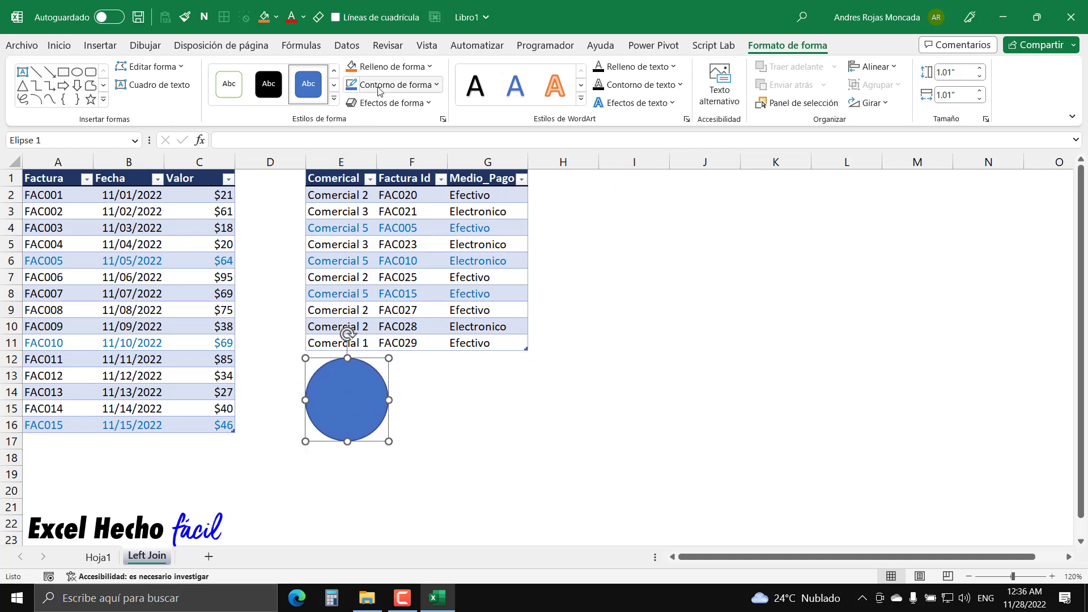
Fill the circle with the standard dark red color and remove its outline.
{"action": "left_click", "coordinate": [388, 67]}
{"action": "left_click", "coordinate": [350, 219]}
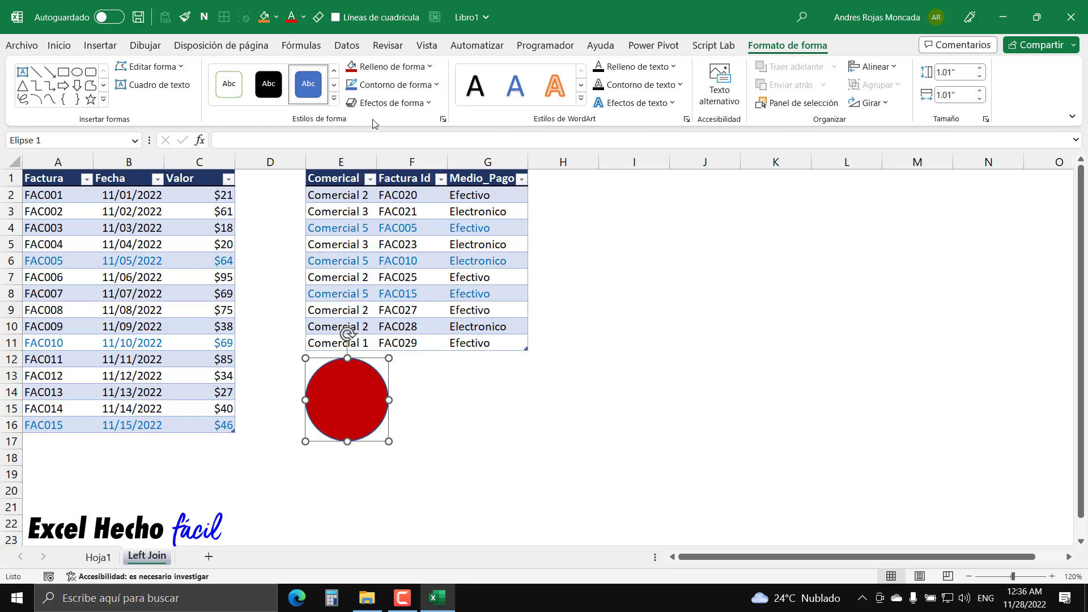
{"action": "left_click", "coordinate": [384, 86]}
{"action": "left_click", "coordinate": [391, 261]}
Set the circle's solid fill transparency to 50% and close the shape formatting options.
{"action": "key", "text": "ctrl+1"}
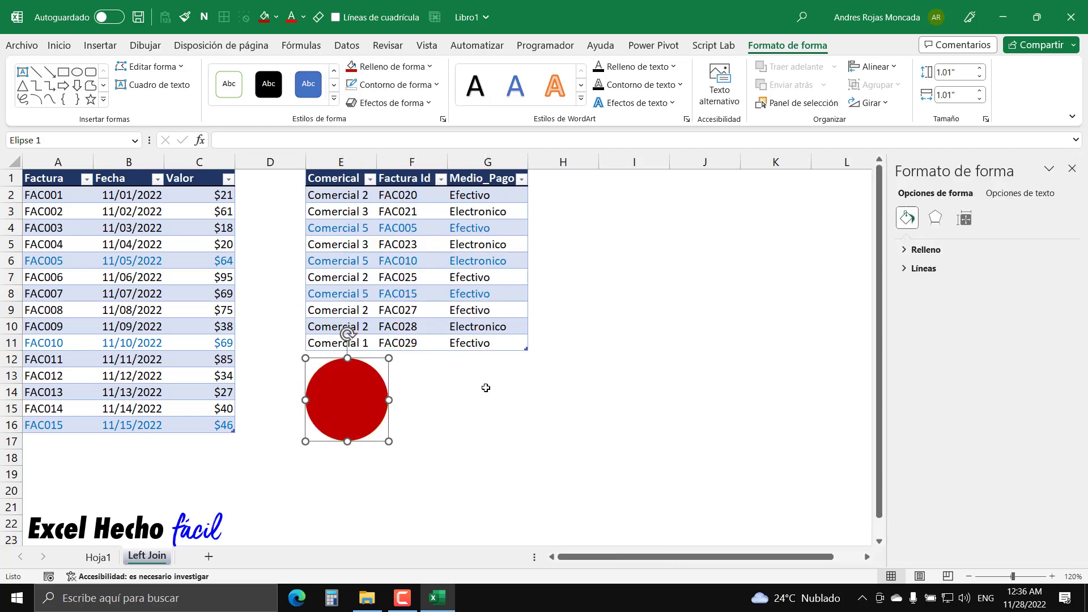
{"action": "left_click", "coordinate": [903, 250]}
{"action": "left_click", "coordinate": [1020, 383]}
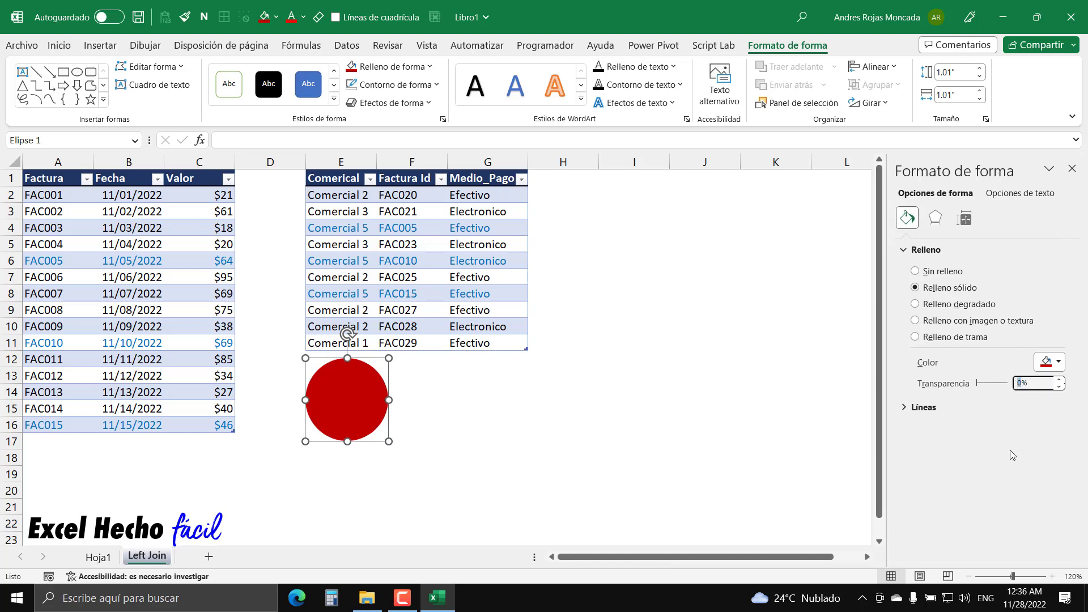
{"action": "type", "text": "50"}
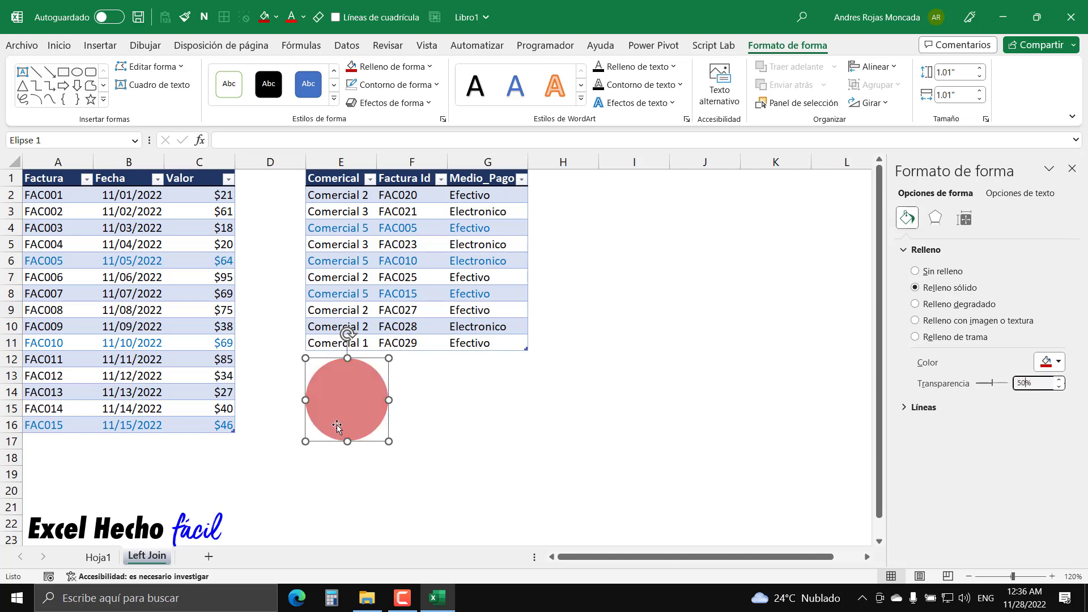
{"action": "left_click", "coordinate": [1072, 168]}
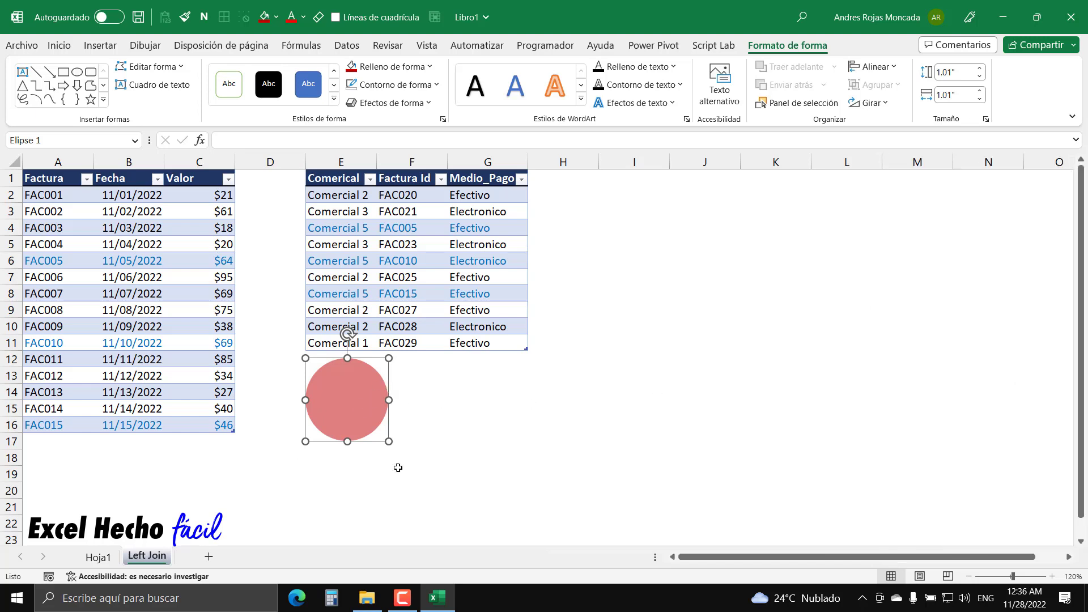
Duplicate the red circle, place the copy beside it so they partly overlap, and fill the copy with black.
{"action": "key", "text": "ctrl+d"}
{"action": "left_click_drag", "start_coordinate": [376, 419], "coordinate": [423, 403]}
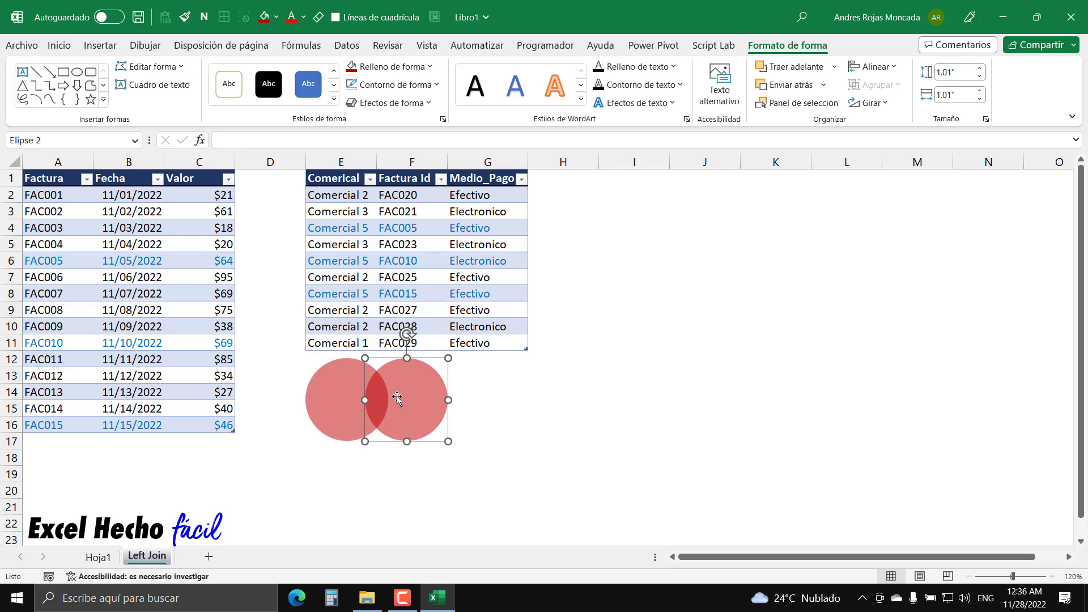
{"action": "left_click", "coordinate": [391, 66]}
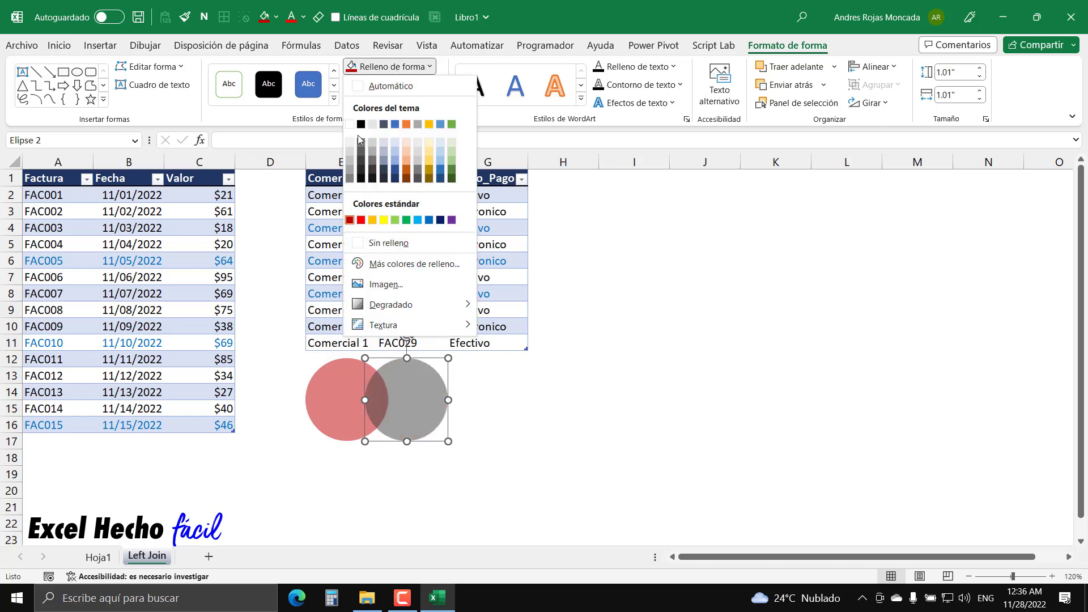
{"action": "left_click", "coordinate": [361, 141]}
{"action": "key", "text": "Escape"}
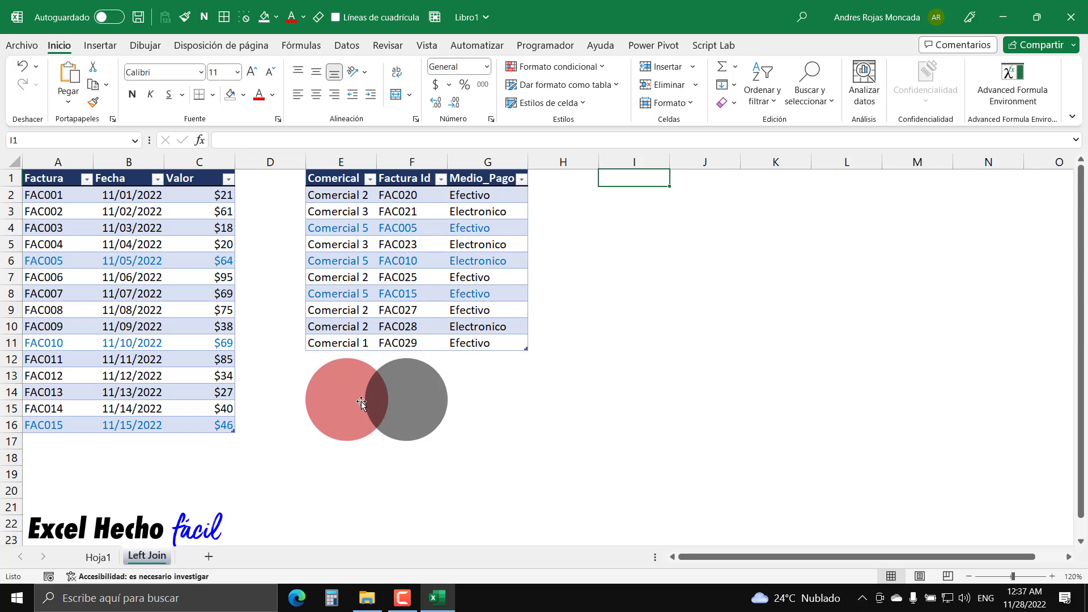
Load the tljN1 table into the Power Query editor as a new query.
{"action": "left_click", "coordinate": [59, 179]}
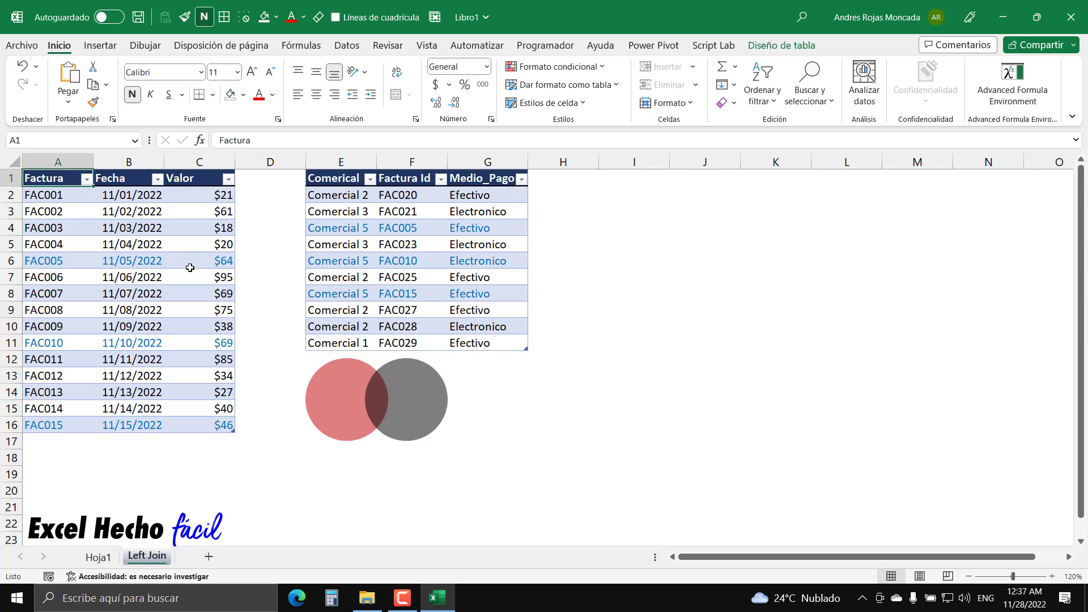
{"action": "left_click", "coordinate": [344, 46]}
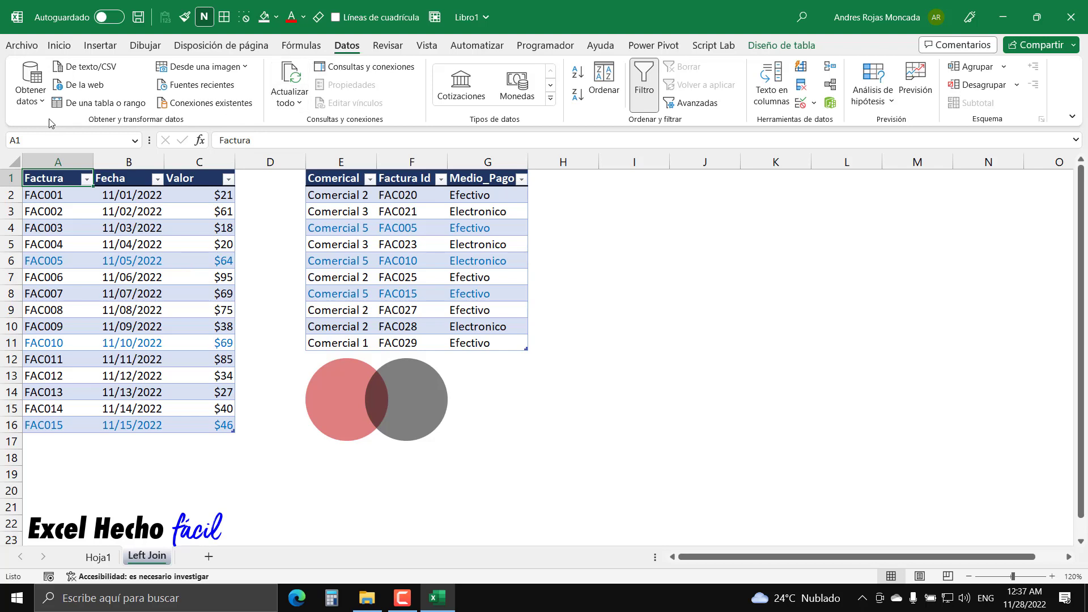
{"action": "left_click", "coordinate": [120, 106]}
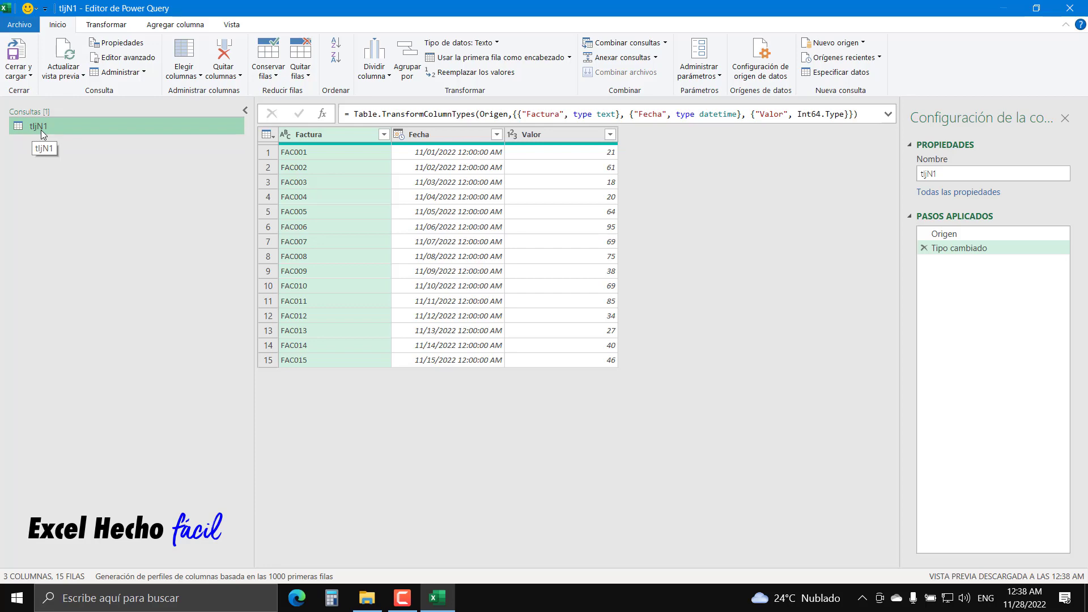
Close the Power Query editor and load the tljN1 query as a connection only.
{"action": "left_click", "coordinate": [19, 74]}
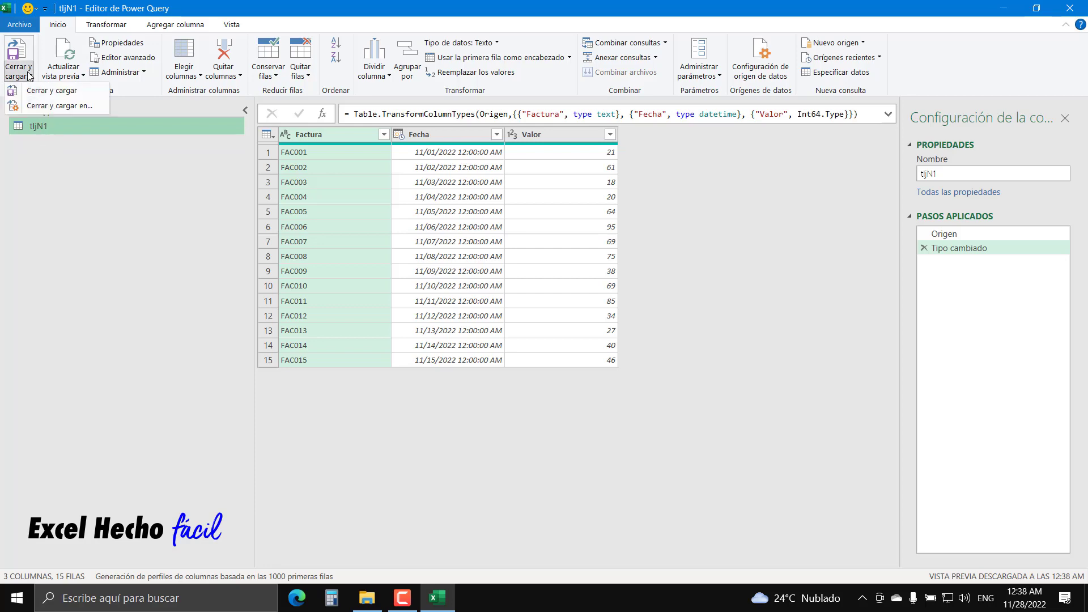
{"action": "left_click", "coordinate": [73, 106]}
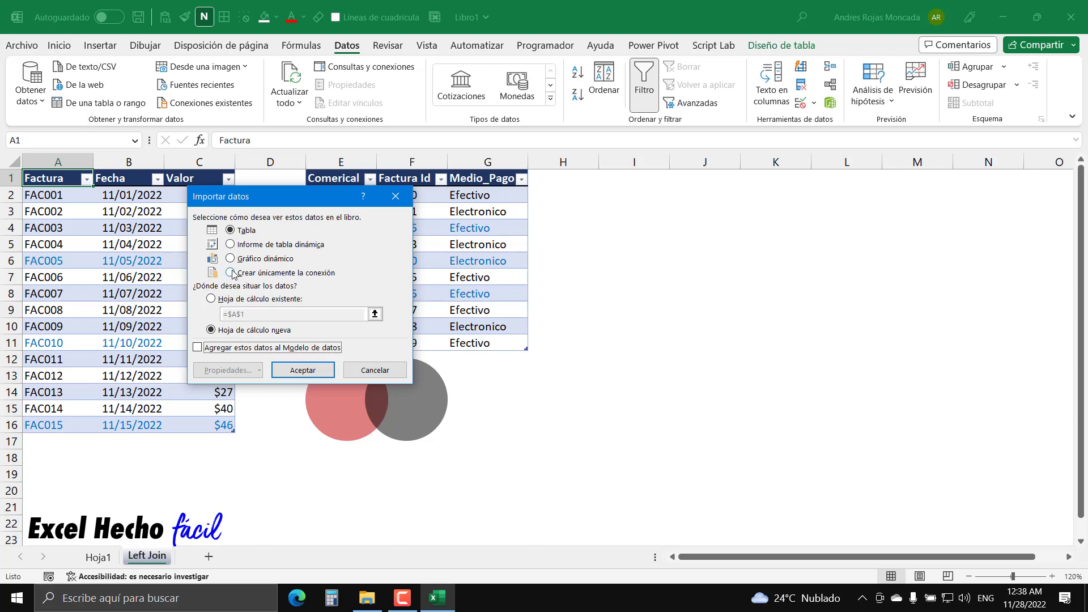
{"action": "left_click", "coordinate": [230, 273]}
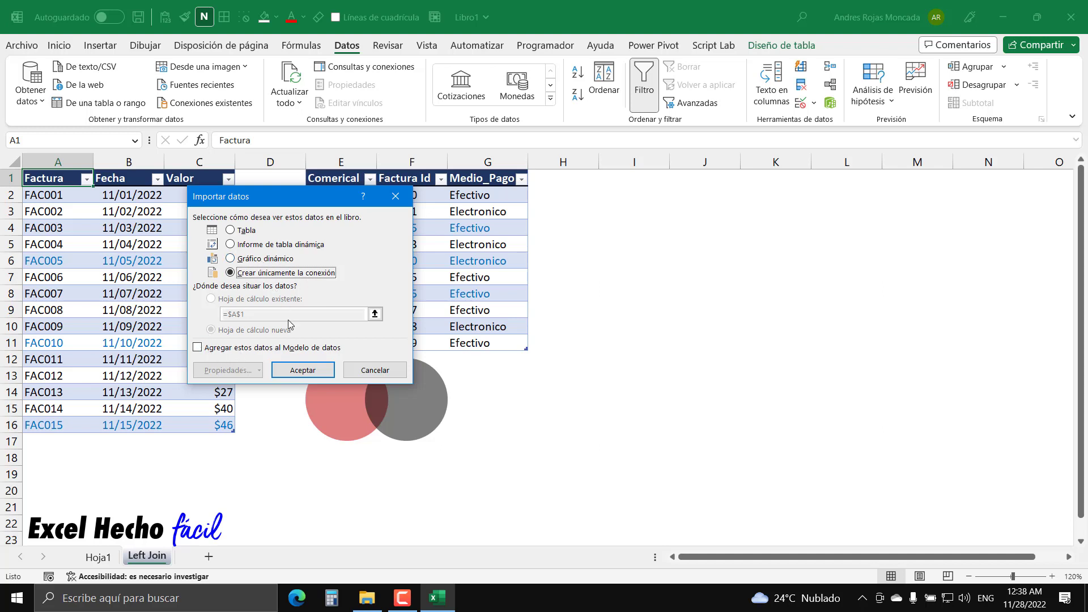
{"action": "left_click", "coordinate": [302, 372]}
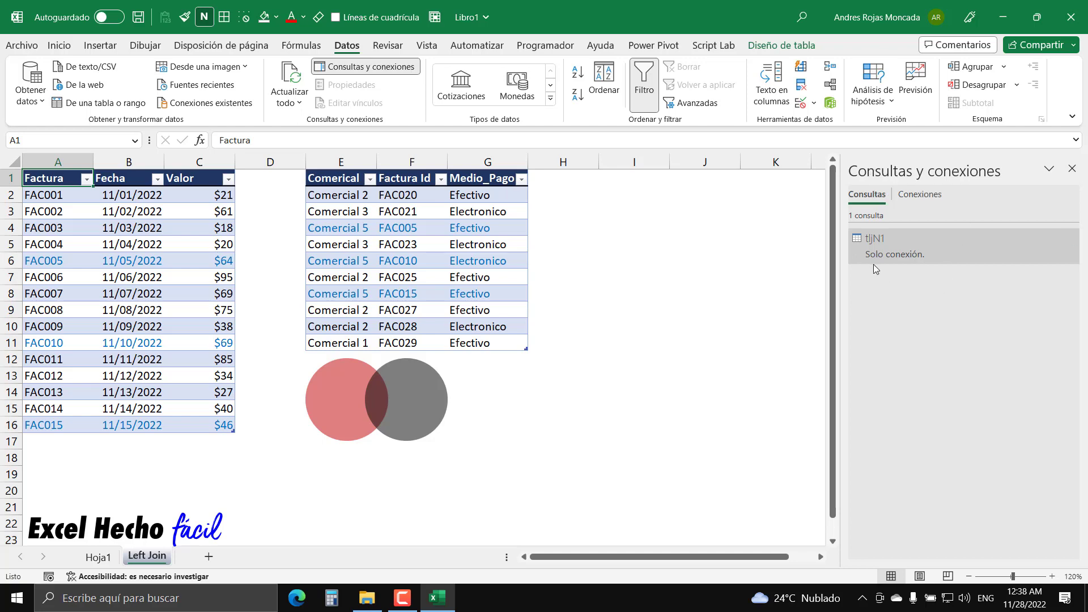
{"action": "mouse_move", "coordinate": [893, 261]}
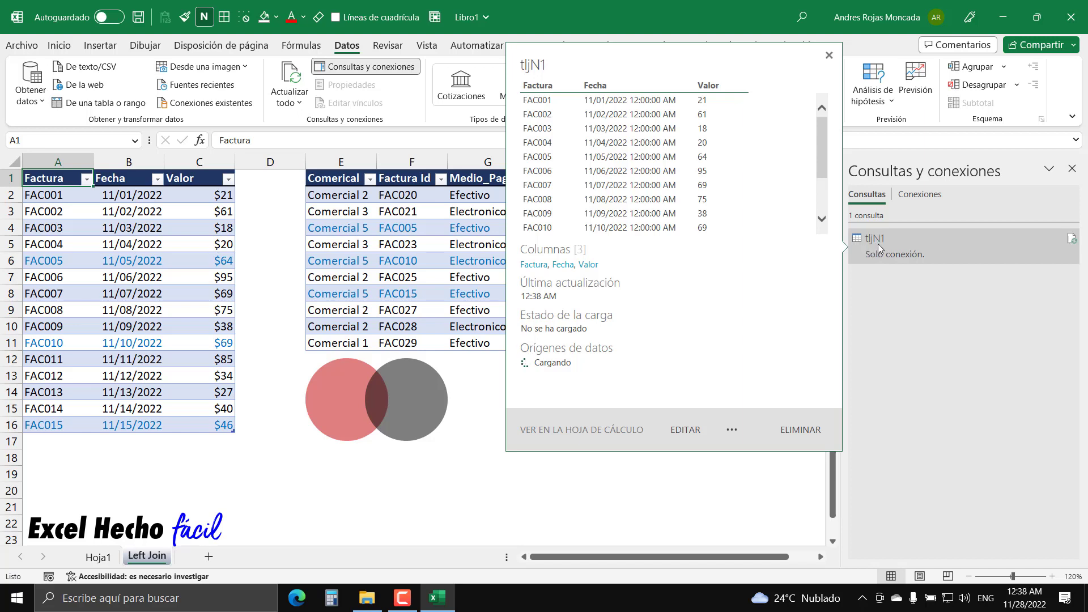
Load the second table, with the Comerical, Factura Id and Medio_Pago columns, into the Power Query editor.
{"action": "left_click_drag", "start_coordinate": [337, 178], "coordinate": [530, 354]}
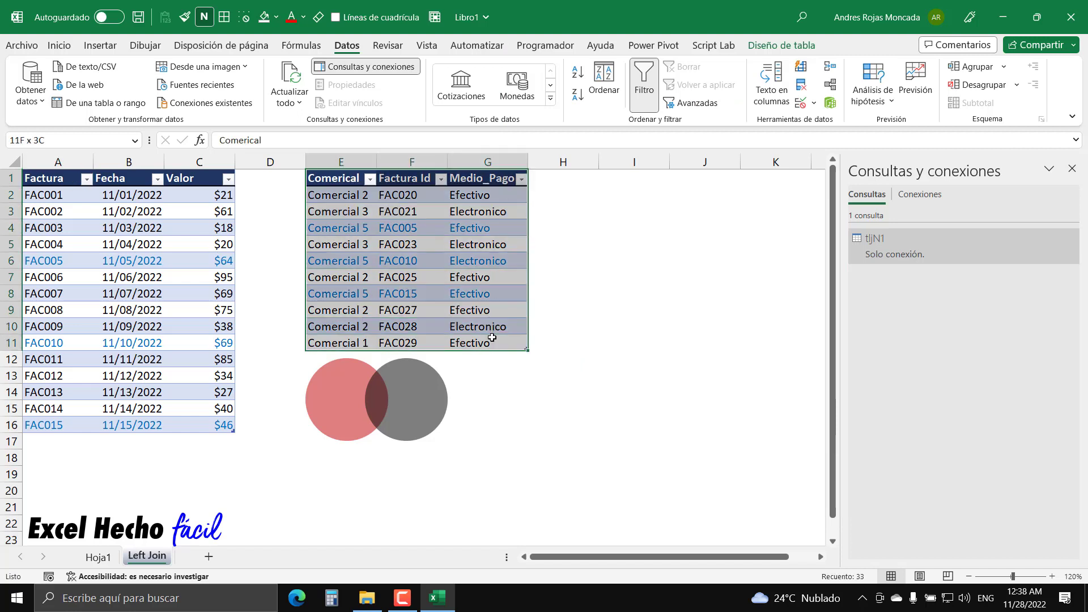
{"action": "left_click", "coordinate": [350, 179]}
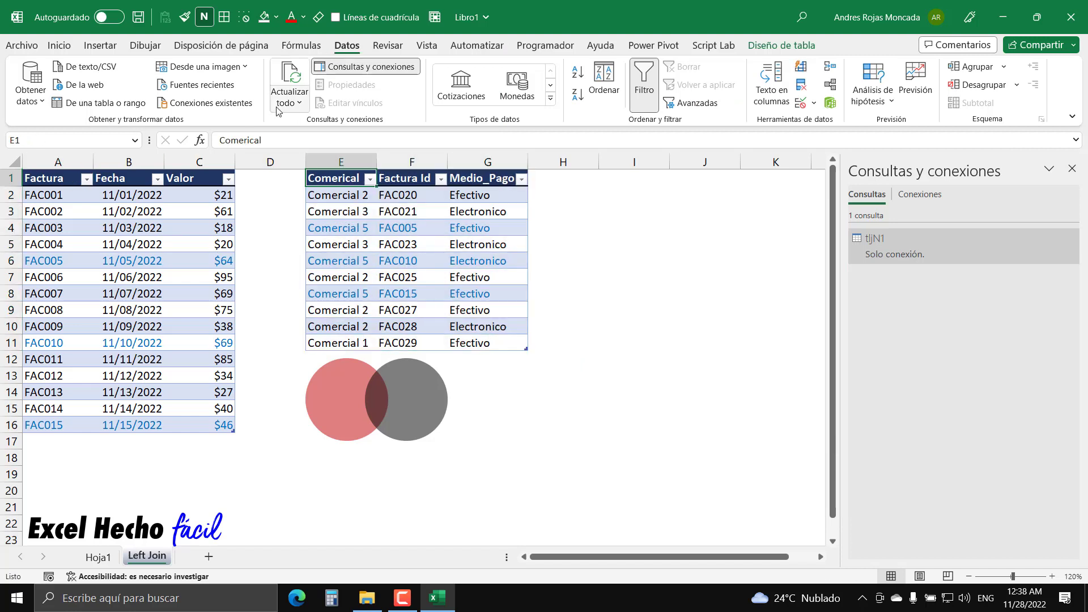
{"action": "left_click", "coordinate": [96, 108]}
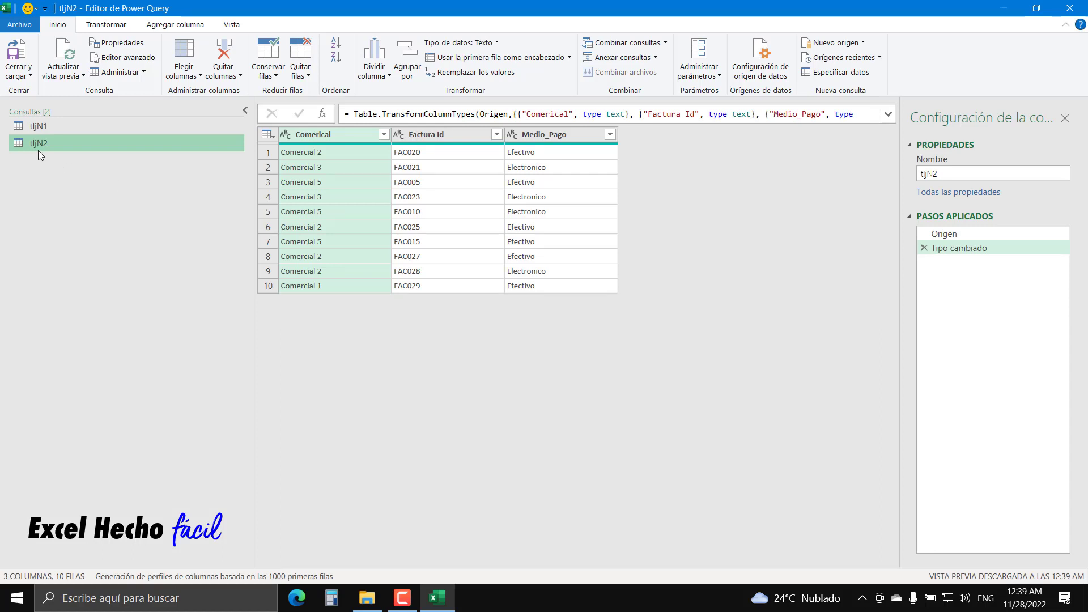
Load the tljN2 query as a connection only and close the list of queries and connections.
{"action": "left_click", "coordinate": [18, 71]}
{"action": "left_click", "coordinate": [36, 108]}
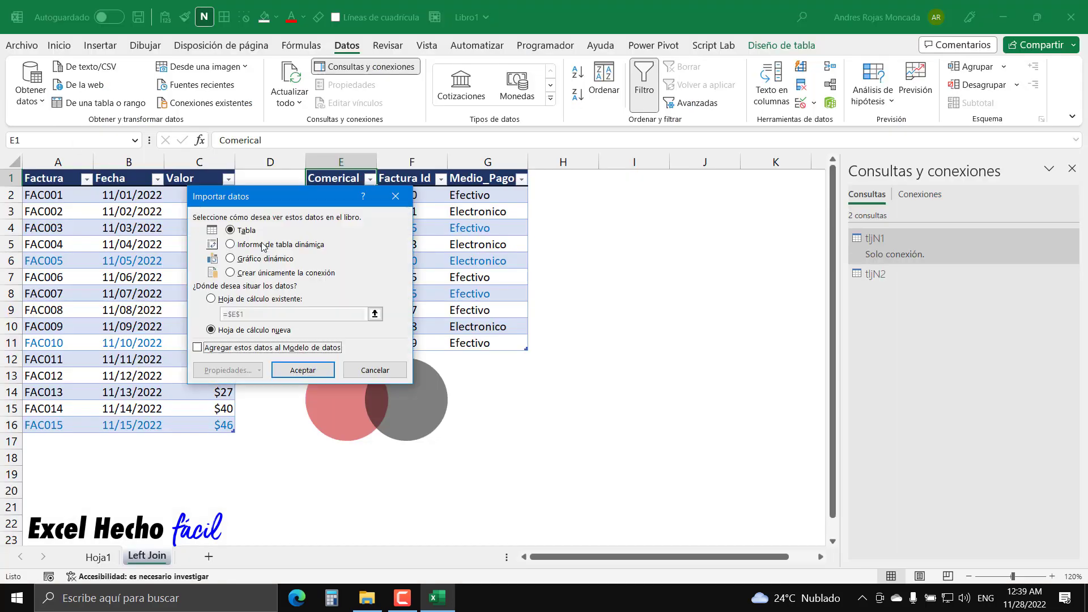
{"action": "left_click", "coordinate": [294, 273]}
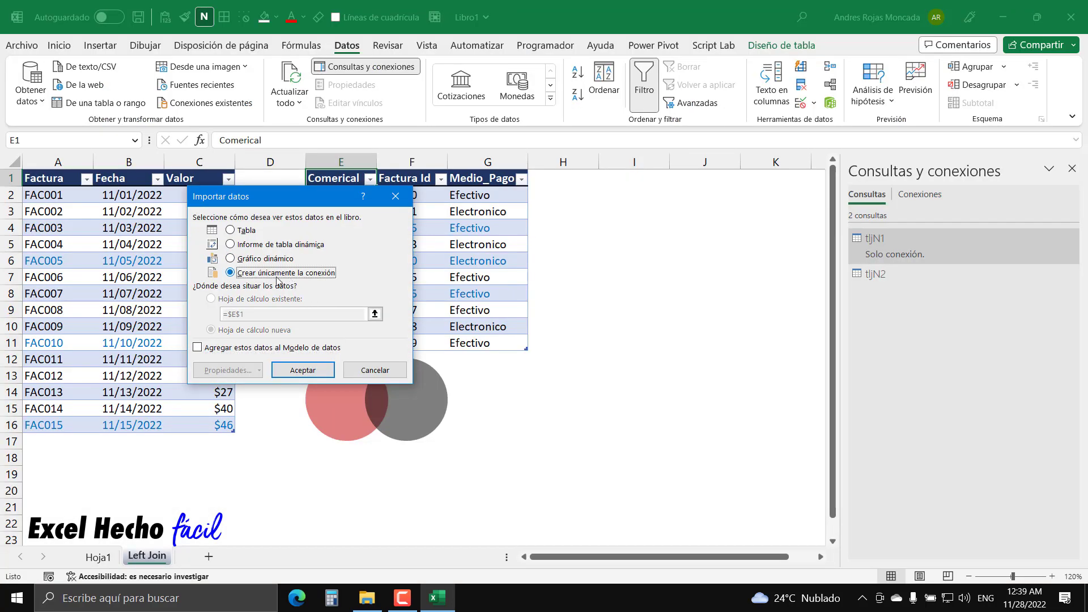
{"action": "left_click", "coordinate": [304, 371]}
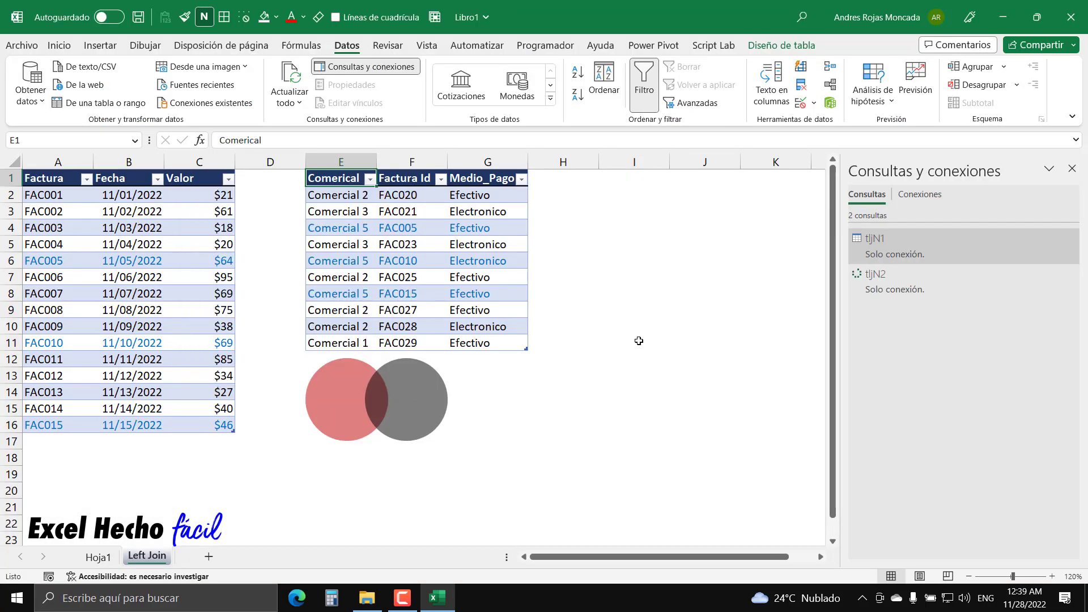
{"action": "mouse_move", "coordinate": [867, 279]}
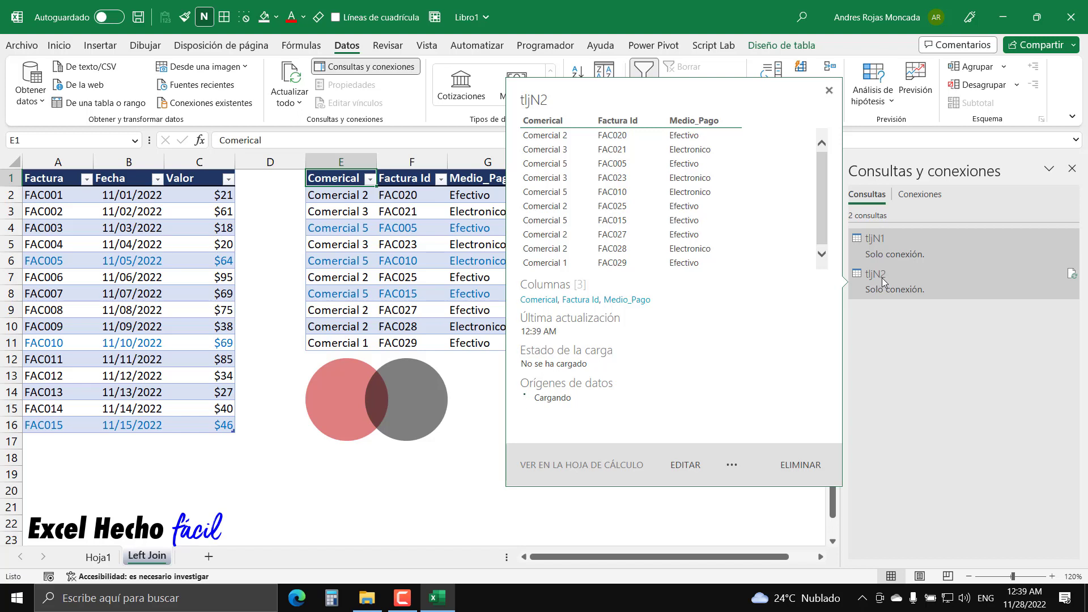
{"action": "left_click", "coordinate": [1072, 168]}
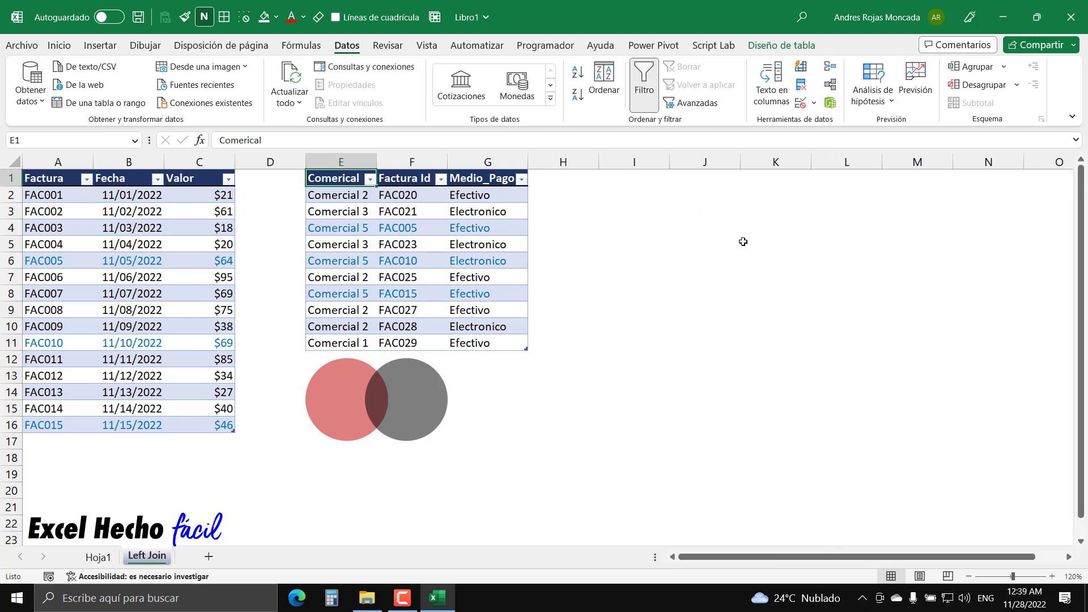
From cell I1, start a merge of queries with tljN1 as the first table and tljN2 as the second, moving the dialog off the sheet's tables.
{"action": "left_click", "coordinate": [630, 179]}
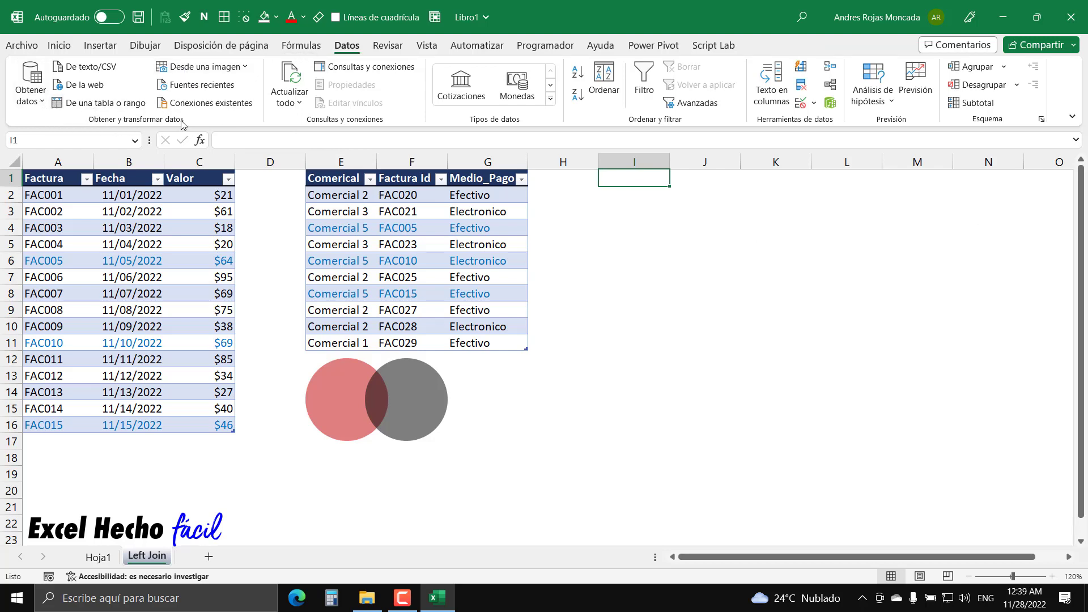
{"action": "left_click", "coordinate": [30, 94]}
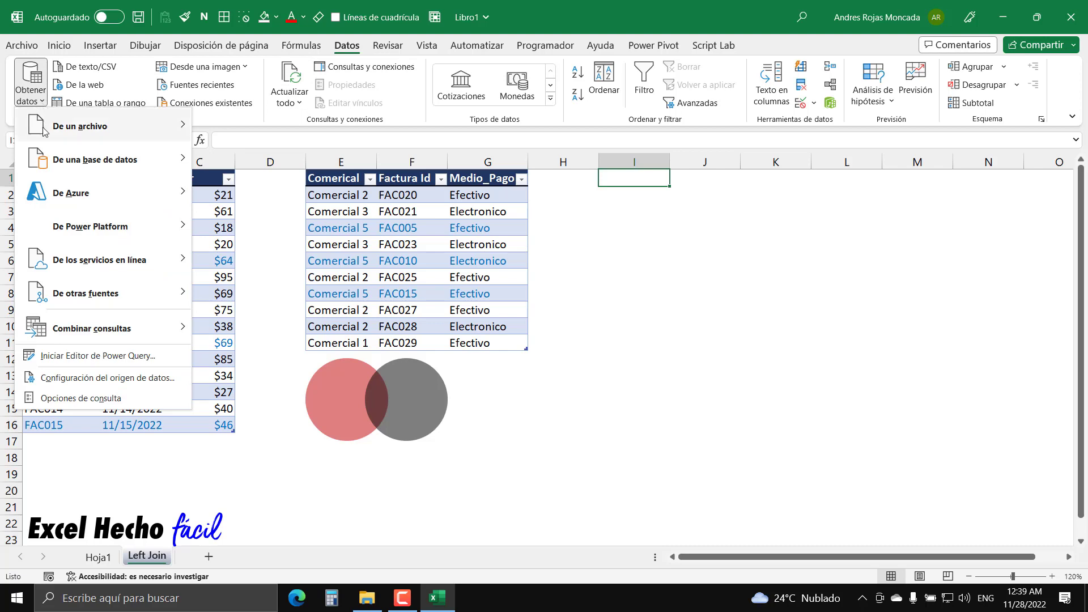
{"action": "mouse_move", "coordinate": [63, 334]}
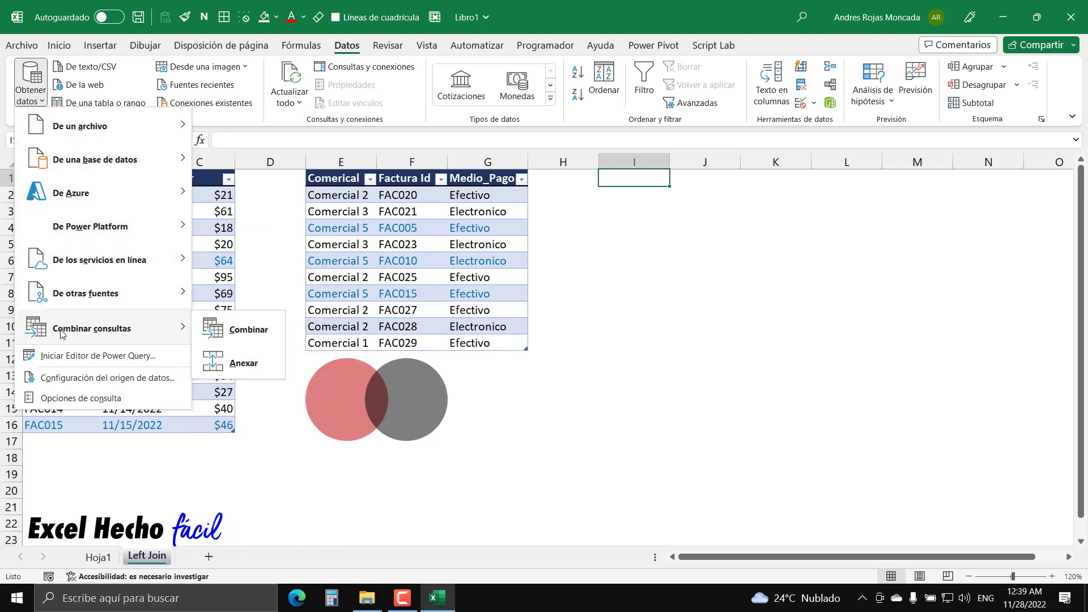
{"action": "left_click", "coordinate": [238, 337]}
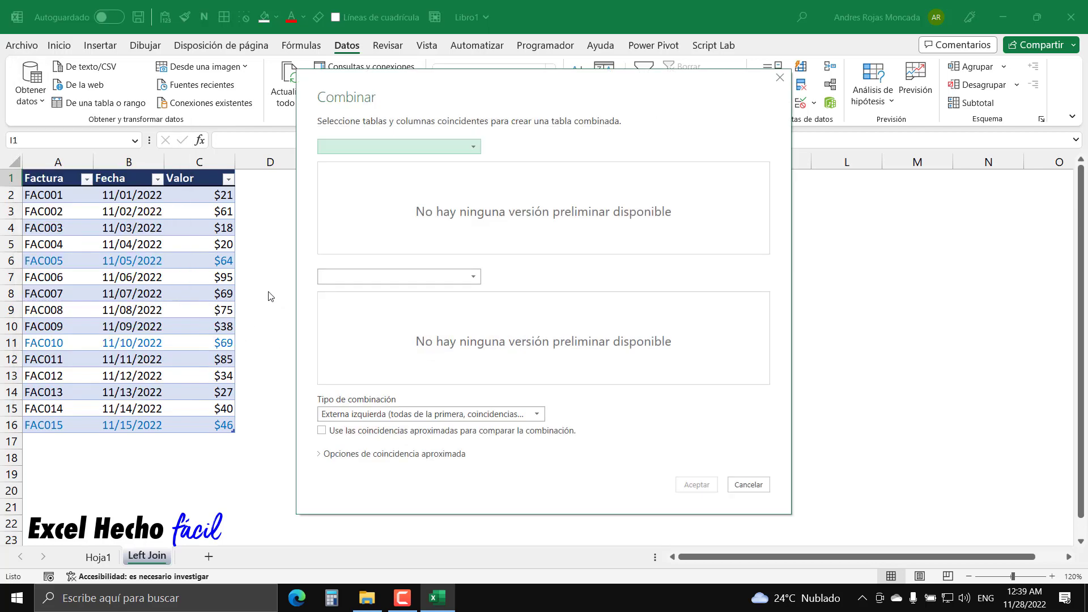
{"action": "left_click", "coordinate": [473, 147]}
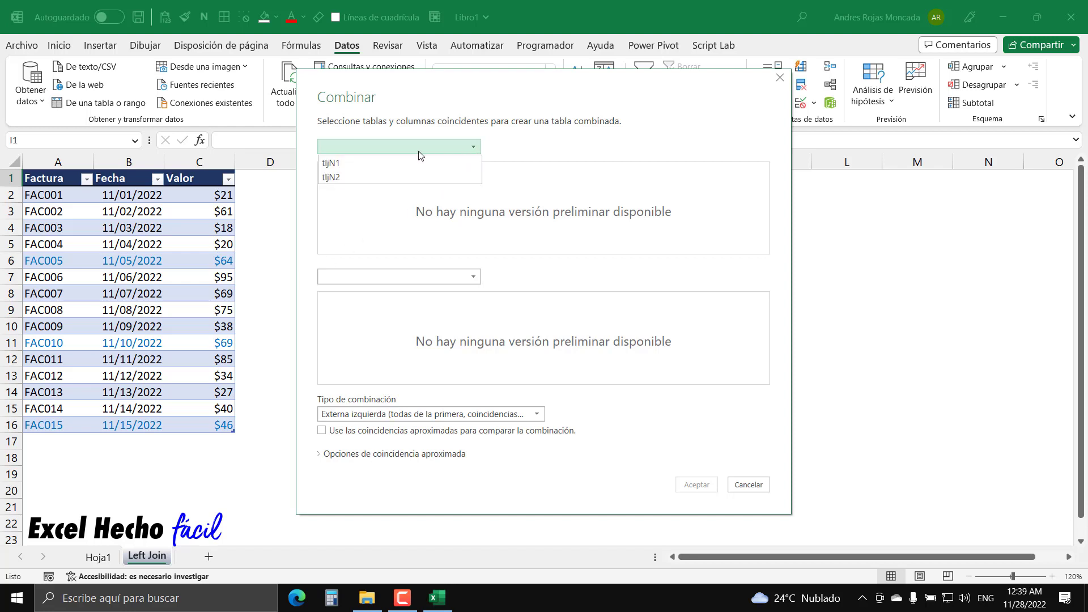
{"action": "left_click", "coordinate": [346, 164]}
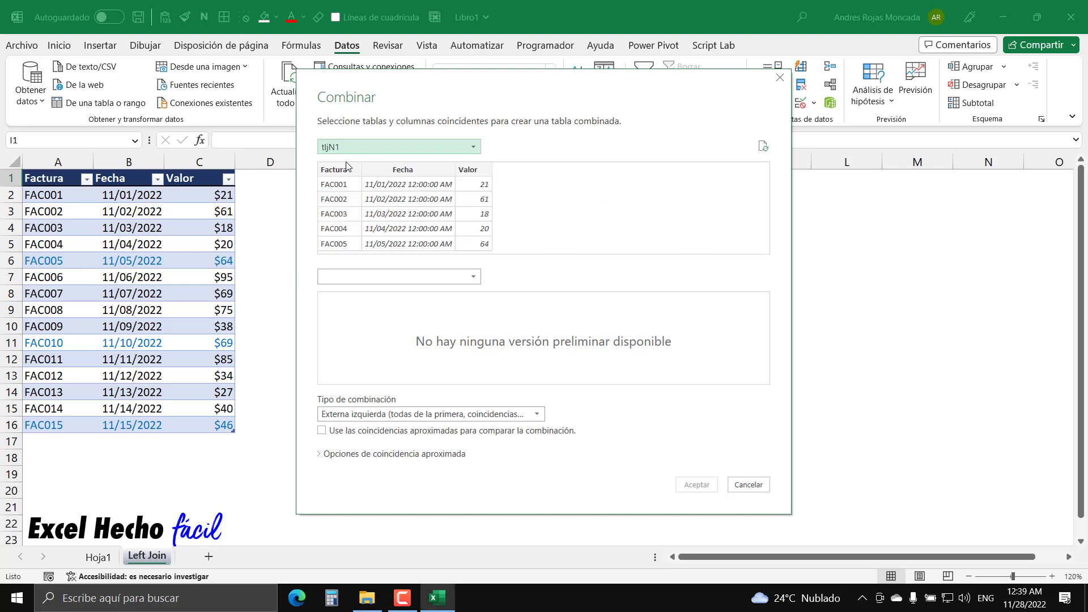
{"action": "left_click", "coordinate": [472, 277]}
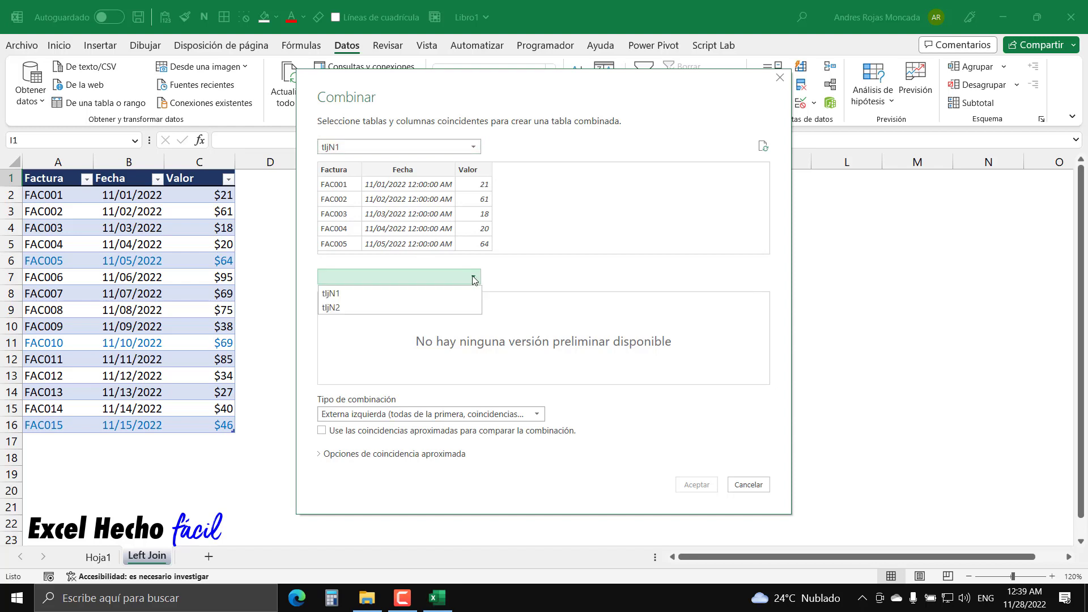
{"action": "left_click", "coordinate": [355, 306]}
{"action": "left_click_drag", "start_coordinate": [513, 78], "coordinate": [803, 55]}
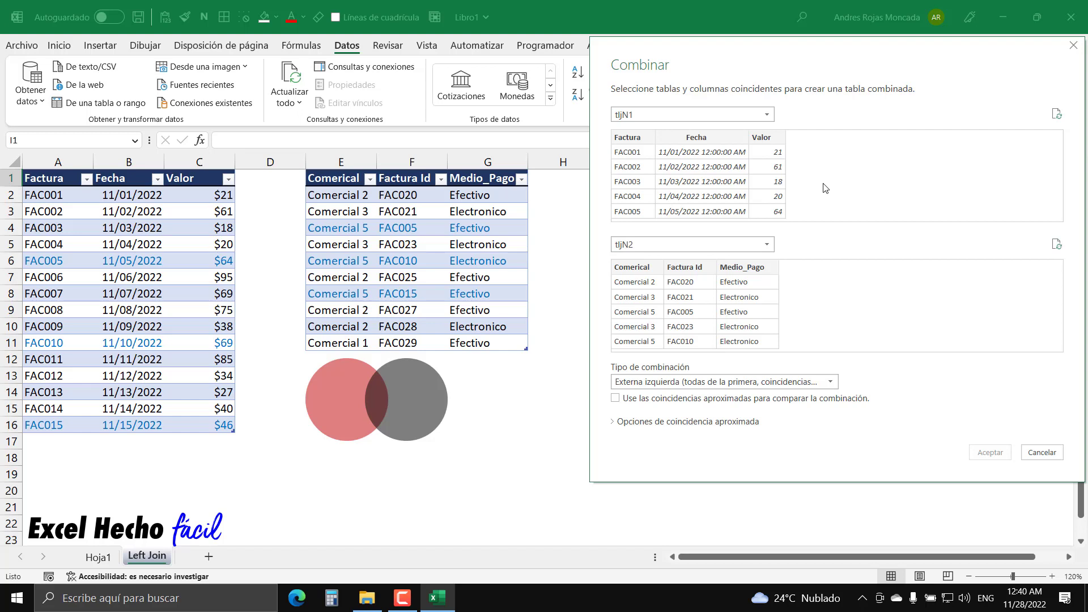
Match Factura in tljN1 with Factura Id in tljN2 and create the merge as a left outer join (Externa izquierda).
{"action": "left_click", "coordinate": [649, 141]}
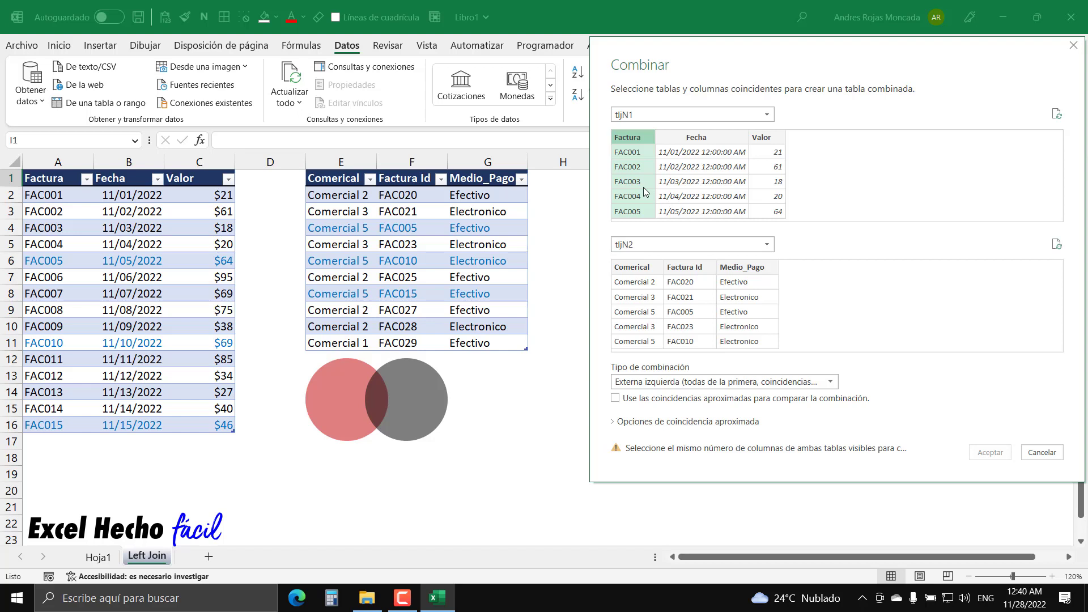
{"action": "left_click", "coordinate": [711, 271]}
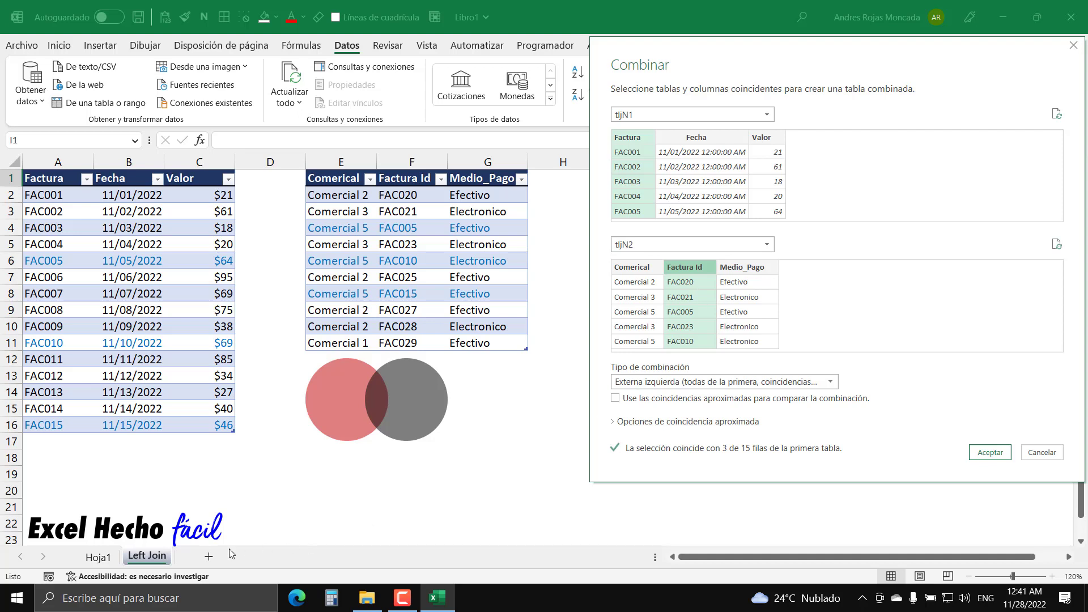
{"action": "left_click", "coordinate": [831, 382]}
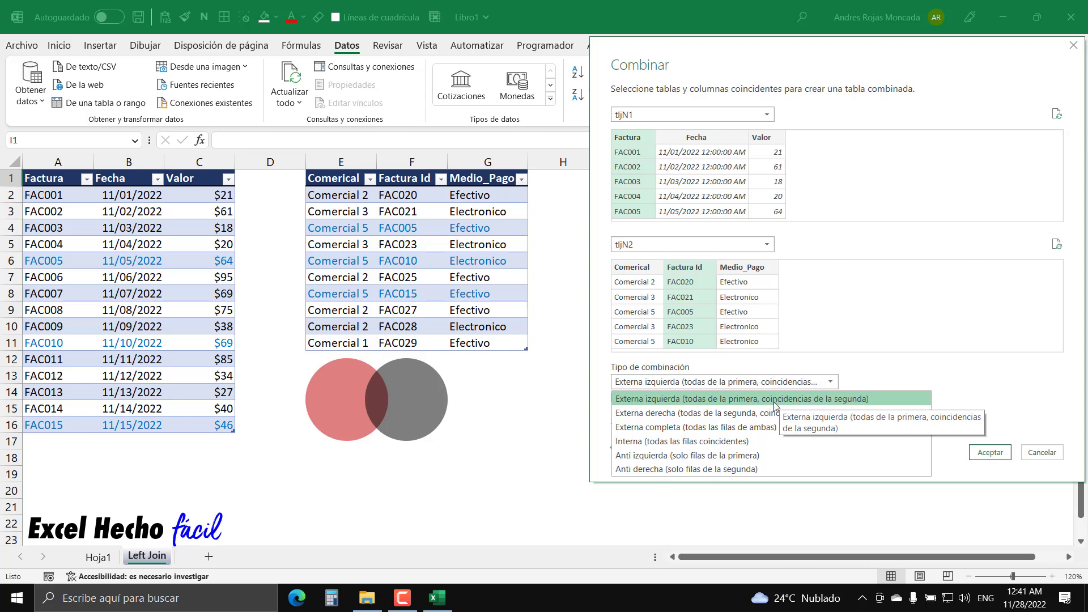
{"action": "left_click", "coordinate": [851, 399]}
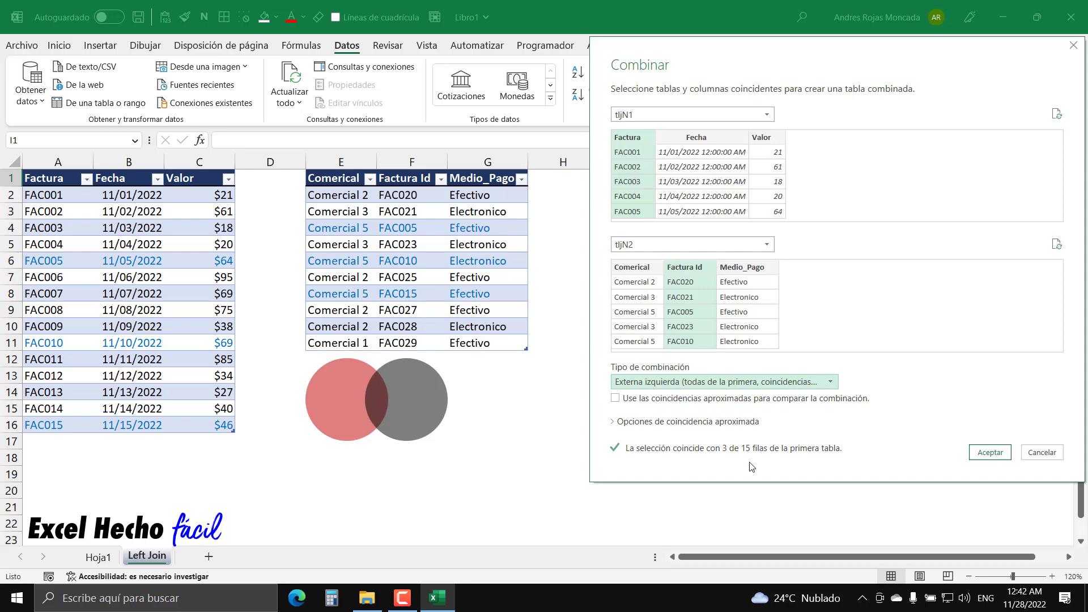
{"action": "left_click", "coordinate": [979, 457]}
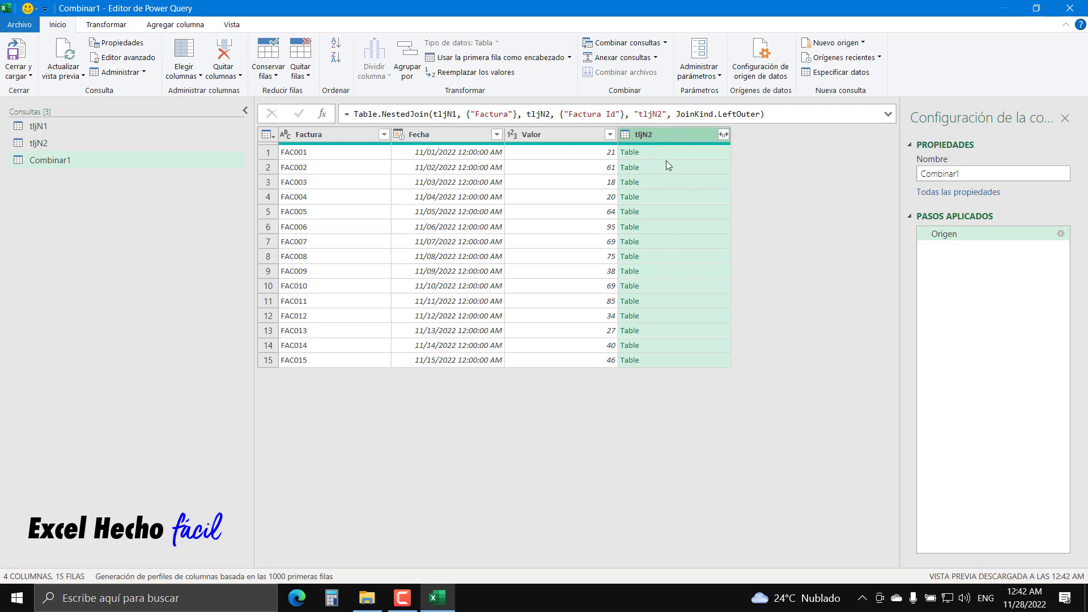
Expand the merged tljN2 column with all its fields, without the original column name as prefix.
{"action": "left_click", "coordinate": [724, 136]}
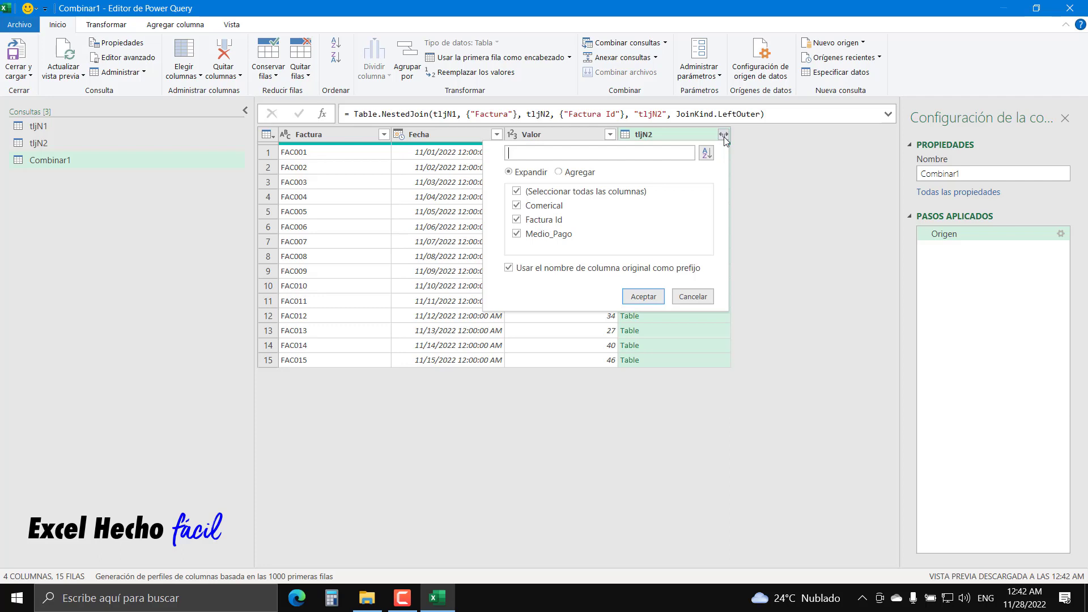
{"action": "left_click", "coordinate": [509, 268]}
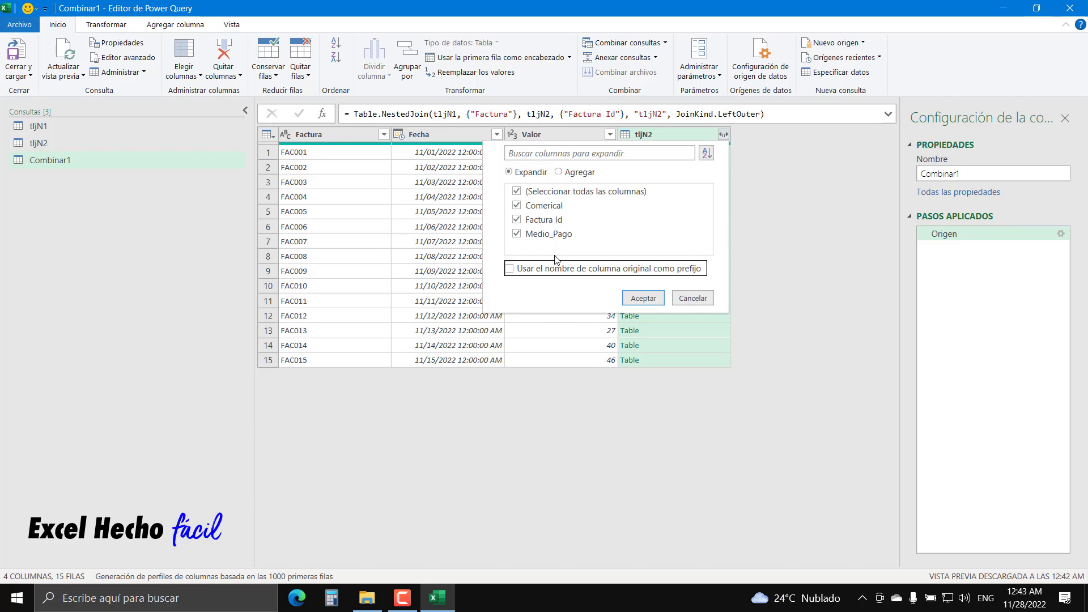
{"action": "left_click", "coordinate": [644, 298]}
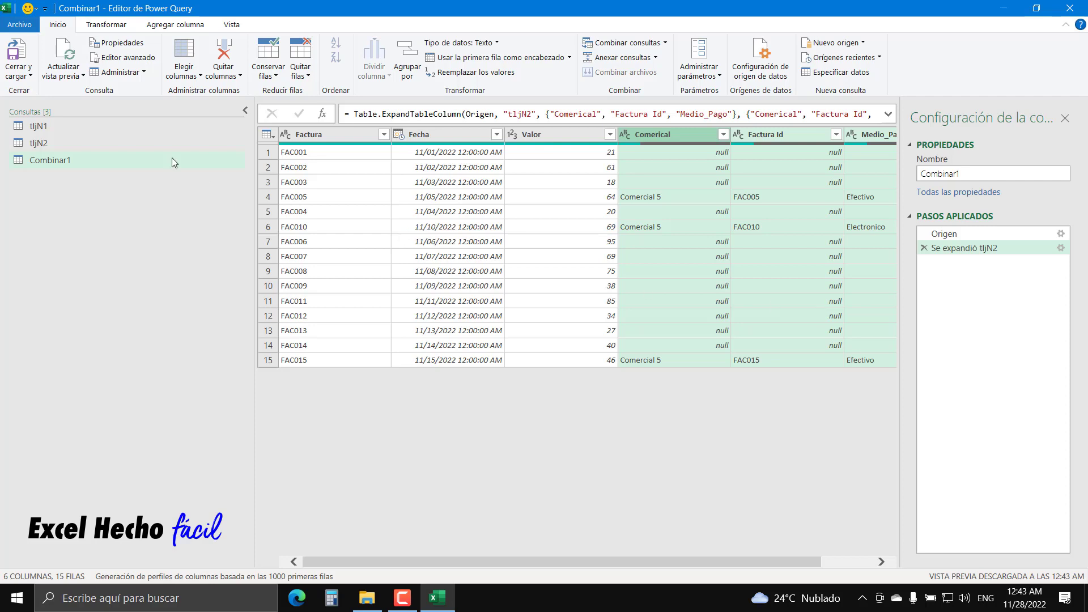
Load the merged query as a table at cell I1 of the existing Left Join sheet and close the queries list.
{"action": "left_click", "coordinate": [23, 75]}
{"action": "left_click", "coordinate": [31, 111]}
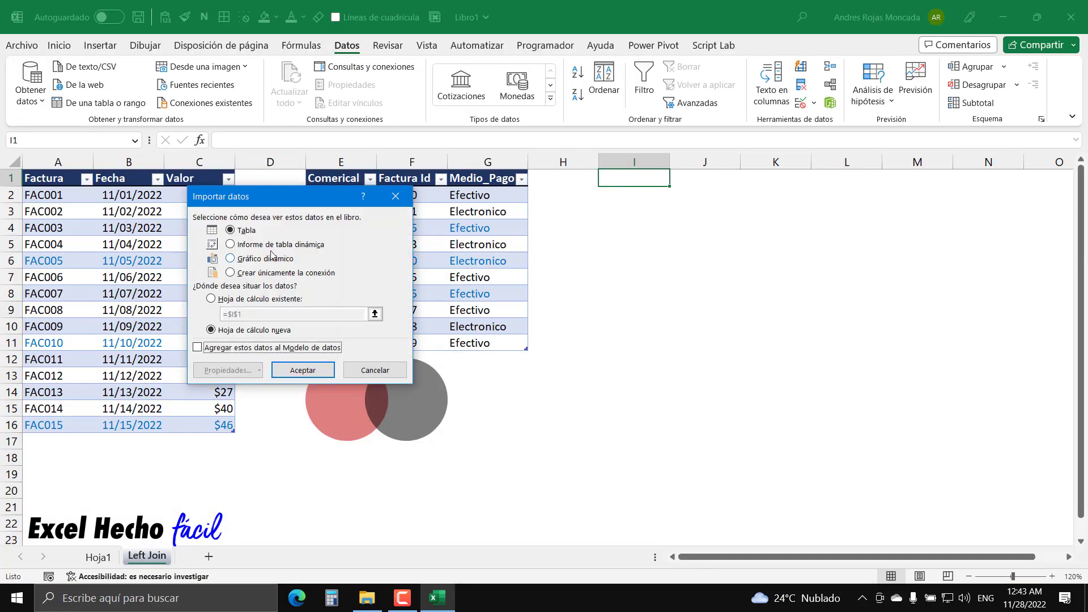
{"action": "left_click", "coordinate": [233, 232]}
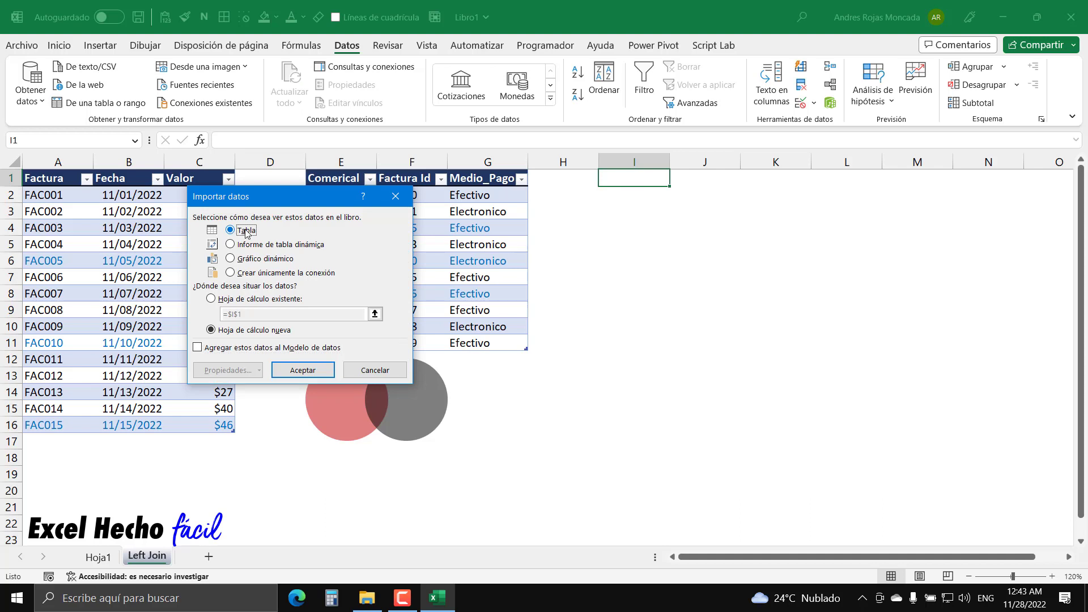
{"action": "left_click", "coordinate": [212, 299]}
{"action": "left_click", "coordinate": [374, 313]}
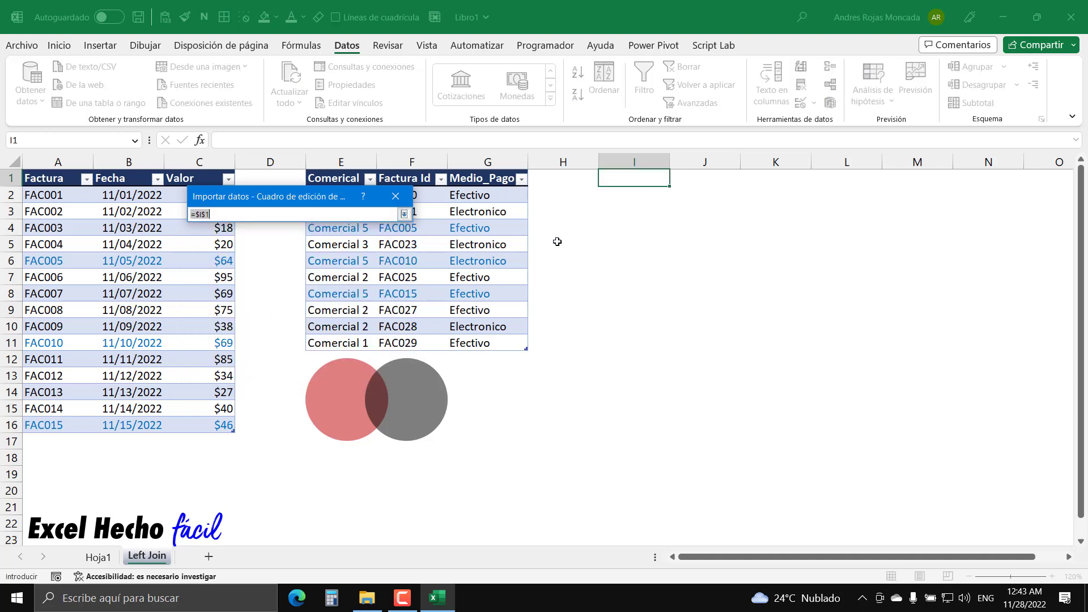
{"action": "left_click", "coordinate": [635, 180]}
{"action": "left_click", "coordinate": [401, 215]}
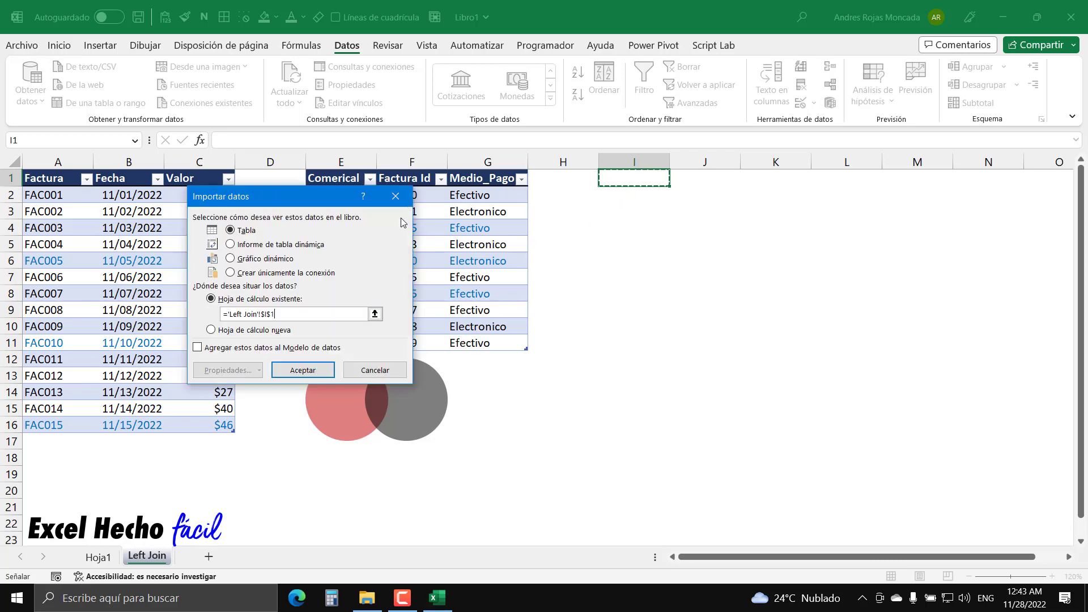
{"action": "left_click", "coordinate": [308, 370]}
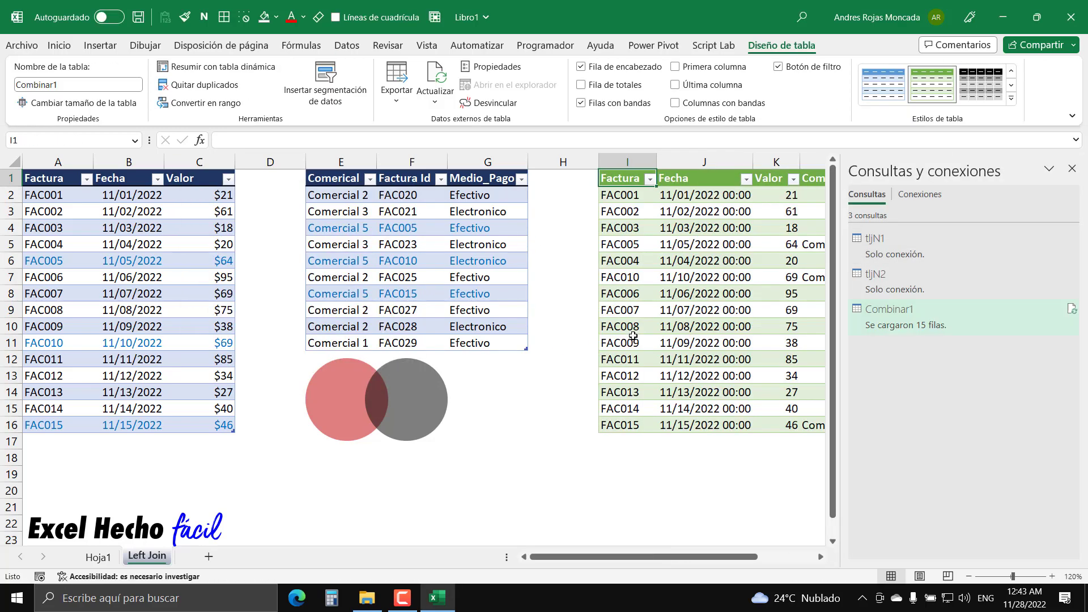
{"action": "left_click", "coordinate": [1072, 167]}
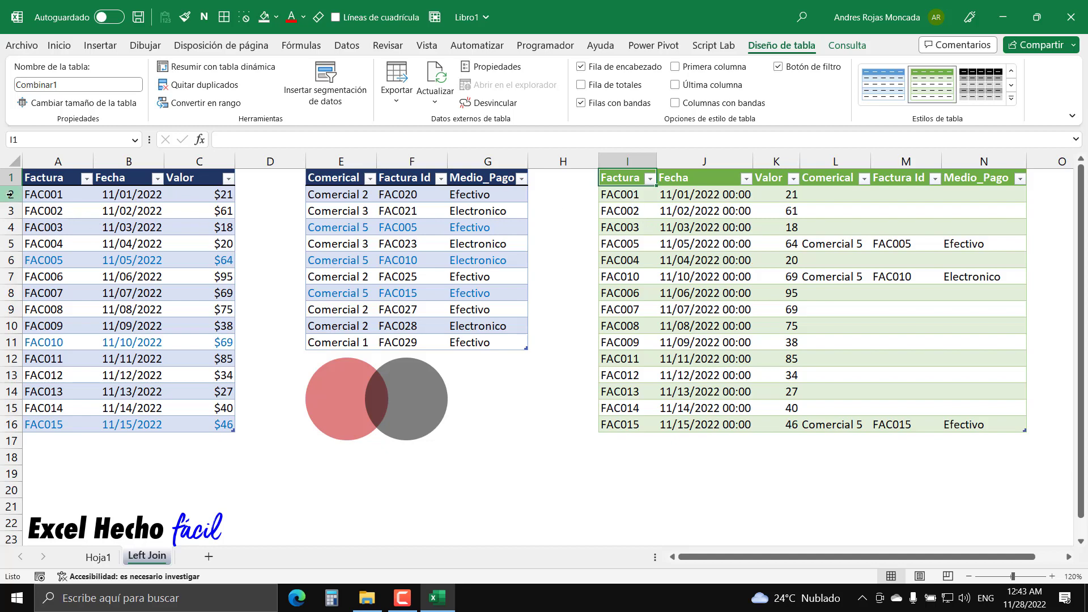
Examine the merged table against its source tables: the Factura, Fecha and Valor columns, the rows for FAC005, FAC010 and FAC015, and the tljN2 headers.
{"action": "left_click_drag", "start_coordinate": [9, 194], "coordinate": [10, 425]}
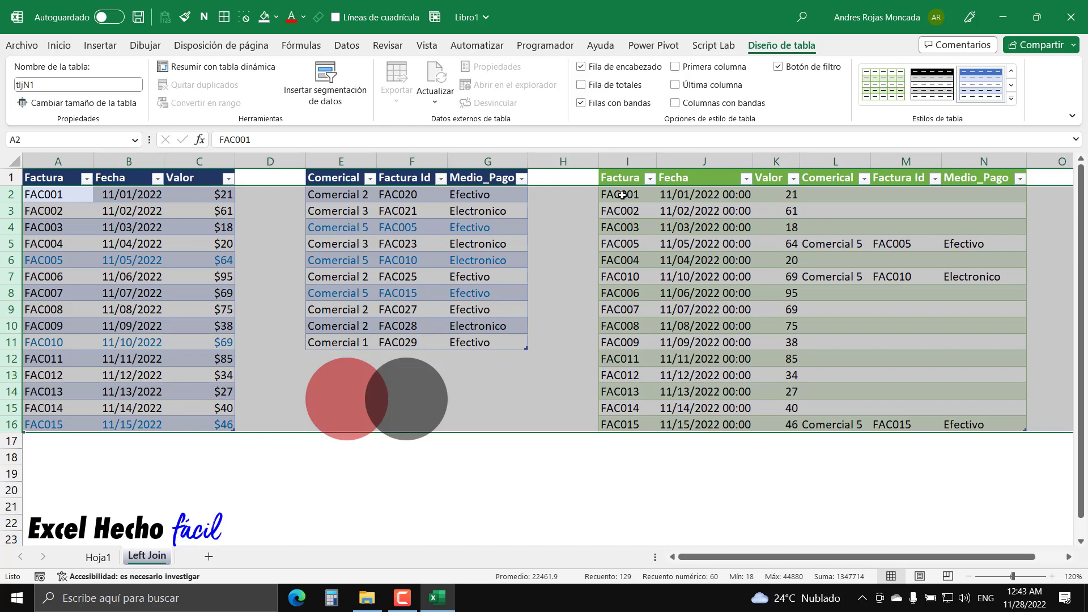
{"action": "left_click_drag", "start_coordinate": [623, 195], "coordinate": [790, 427]}
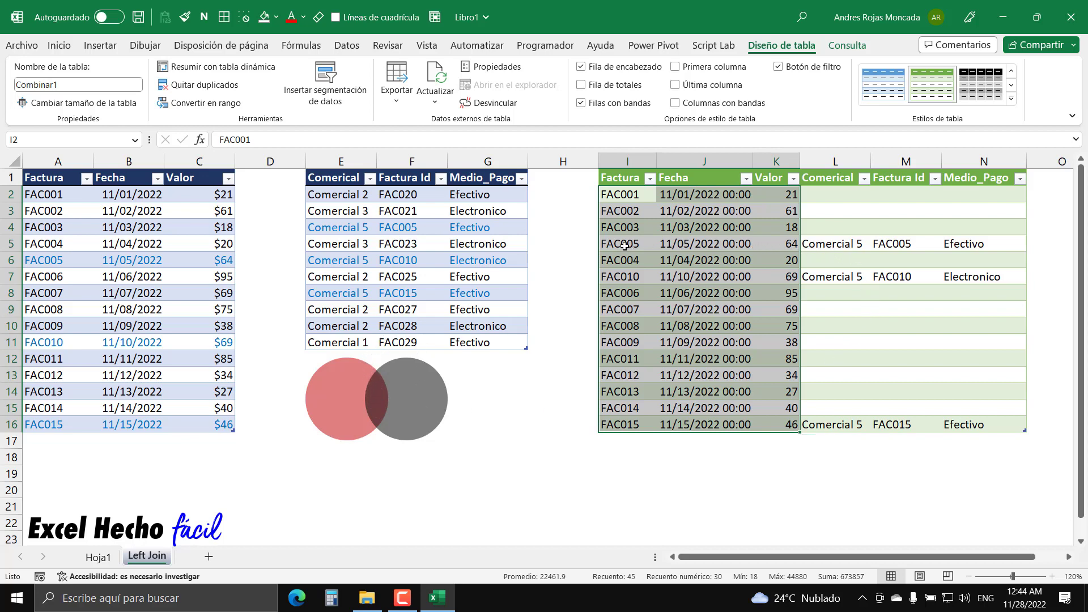
{"action": "left_click_drag", "start_coordinate": [624, 245], "coordinate": [987, 244]}
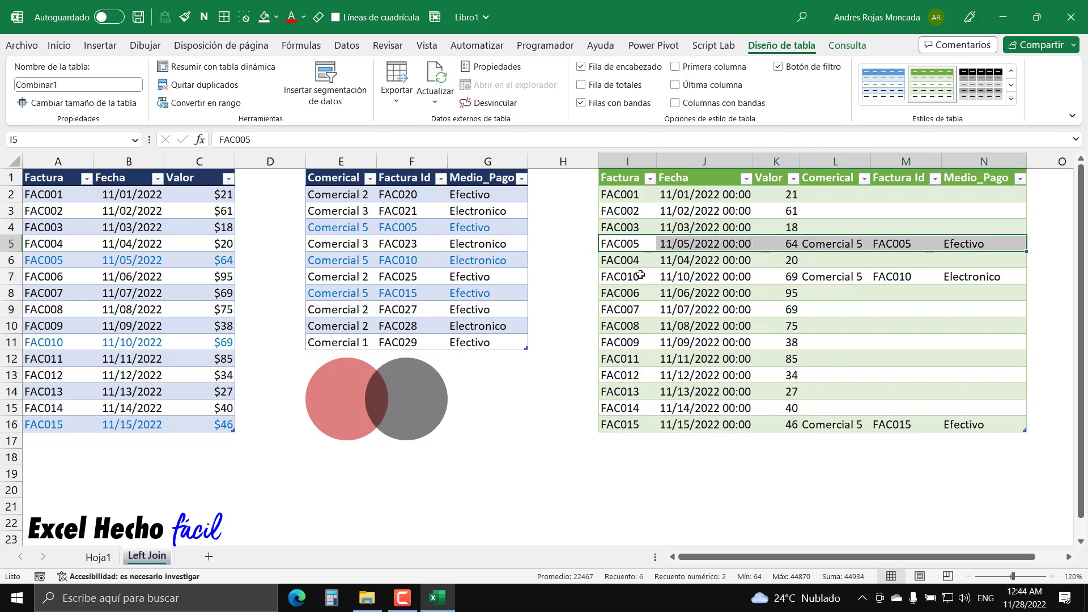
{"action": "left_click_drag", "start_coordinate": [640, 276], "coordinate": [998, 280]}
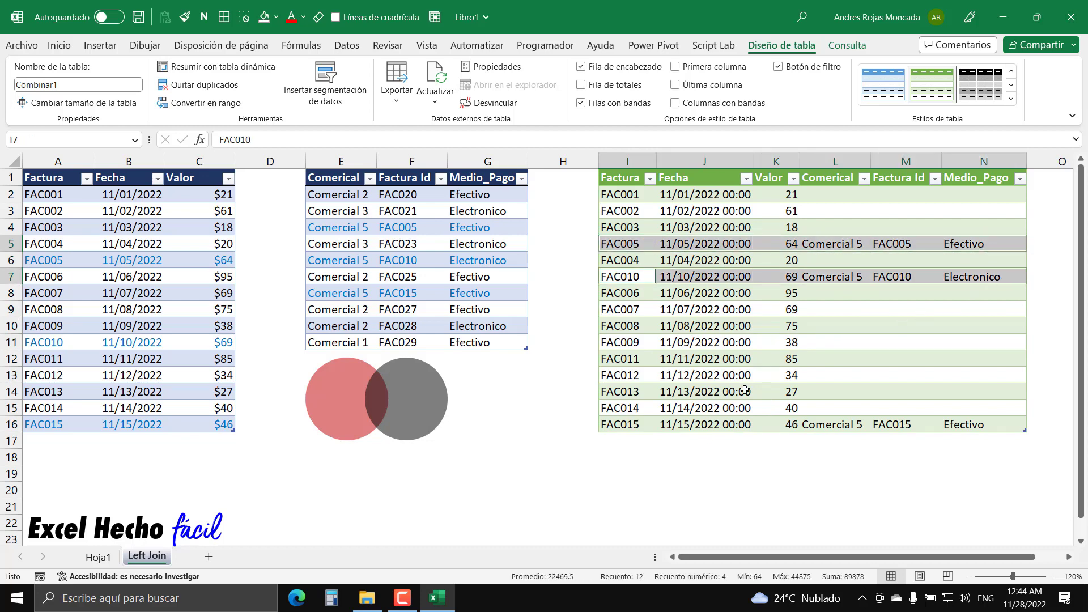
{"action": "left_click_drag", "start_coordinate": [639, 424], "coordinate": [947, 424]}
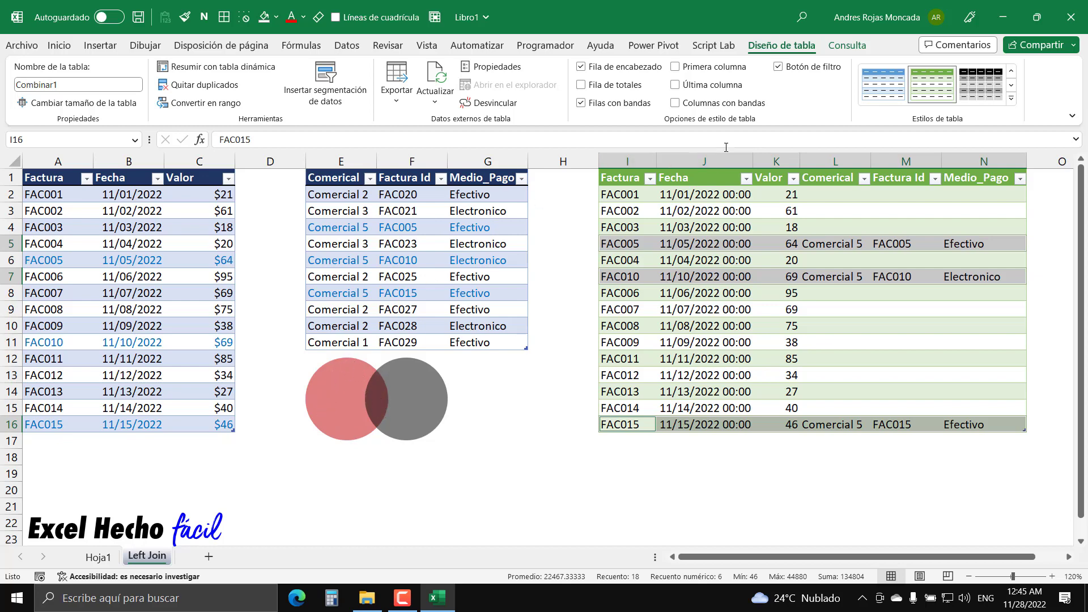
{"action": "left_click", "coordinate": [843, 178]}
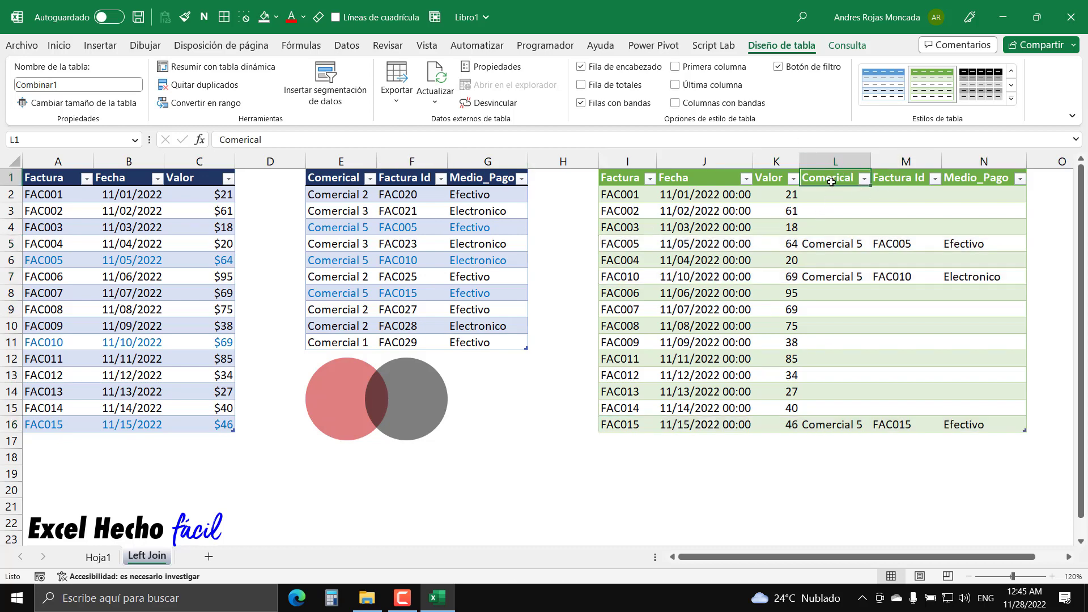
{"action": "left_click", "coordinate": [913, 181]}
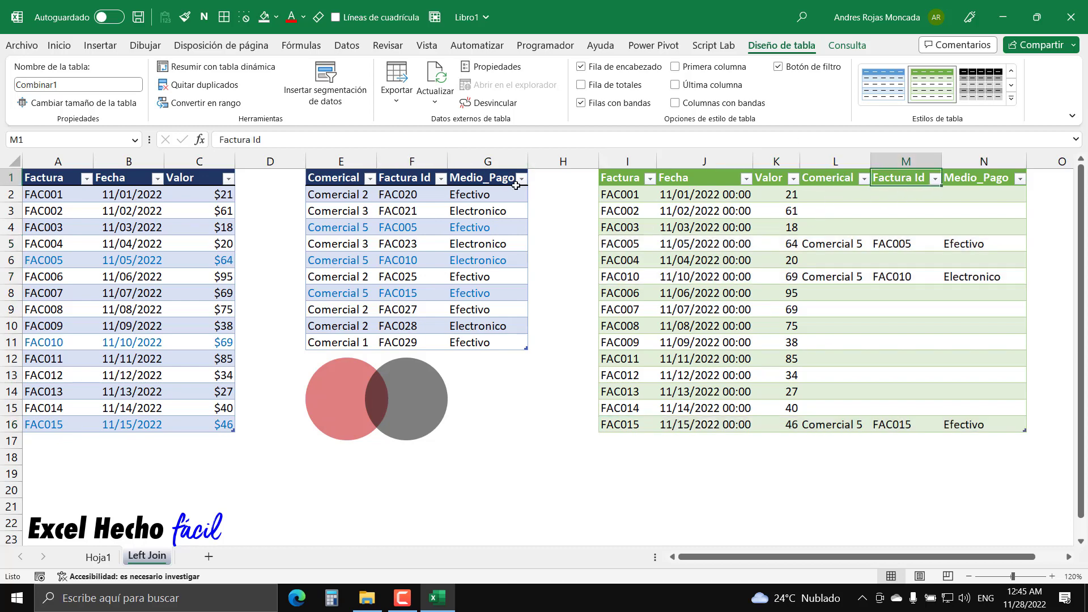
{"action": "left_click", "coordinate": [990, 180]}
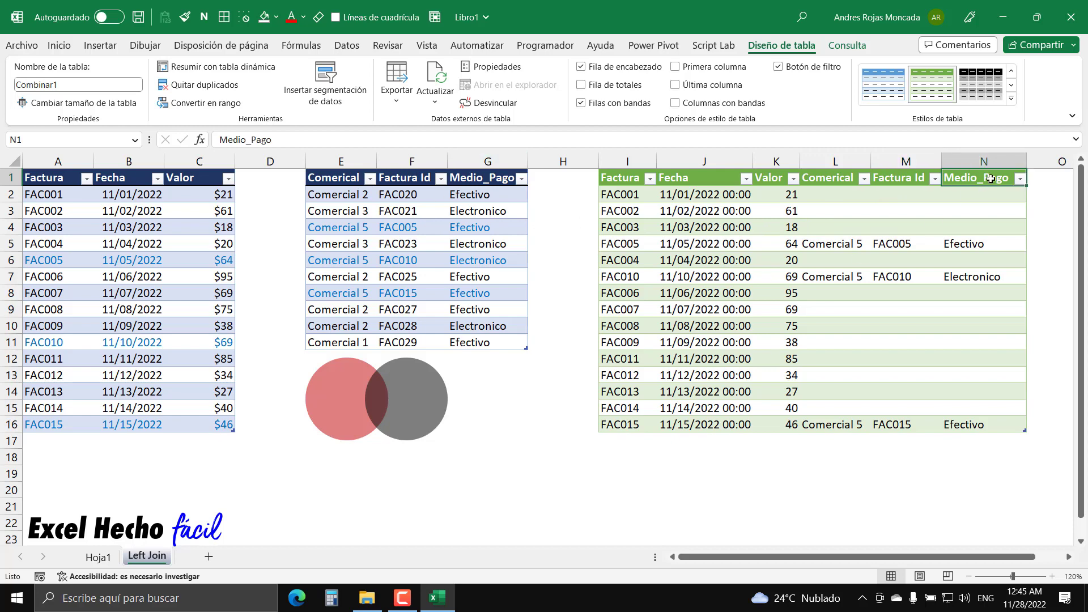
Filter the merged table's Medio_Pago column to only the blank entries (Vacías) and undo the filter.
{"action": "left_click", "coordinate": [1020, 179]}
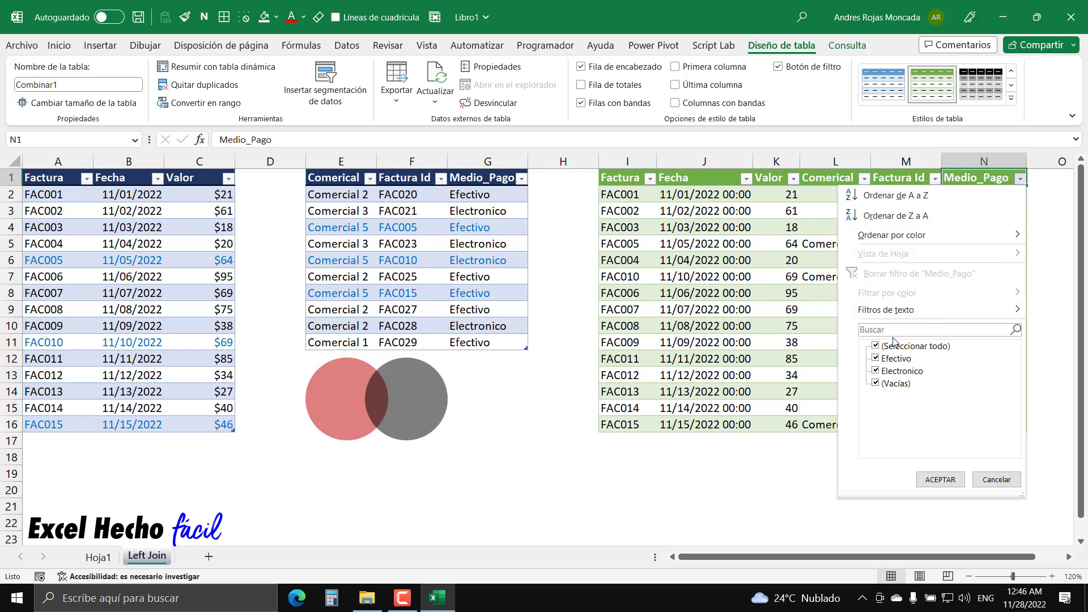
{"action": "left_click", "coordinate": [875, 346]}
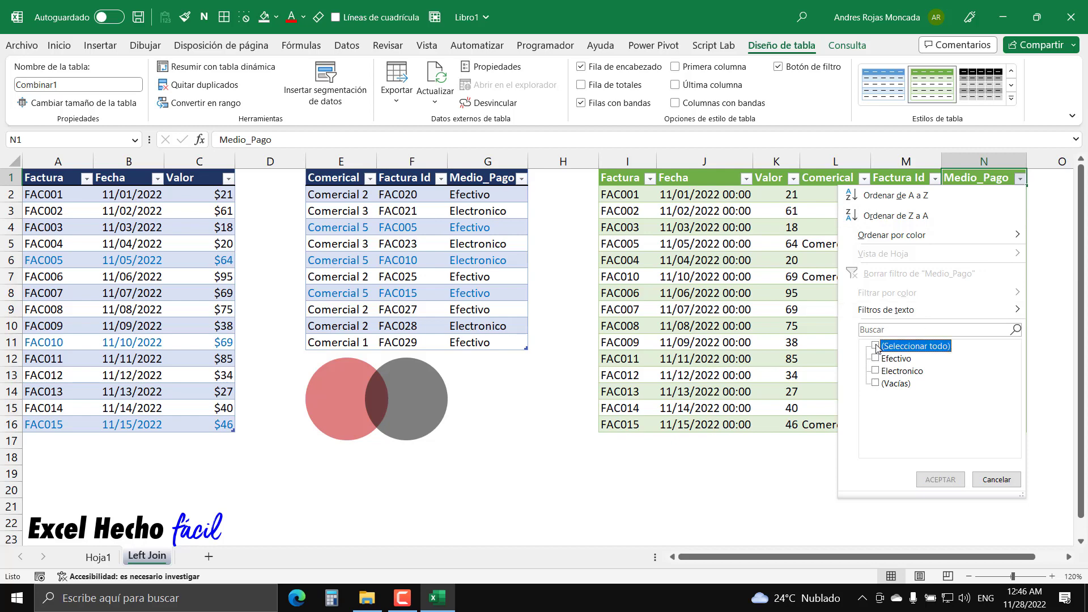
{"action": "left_click", "coordinate": [876, 384]}
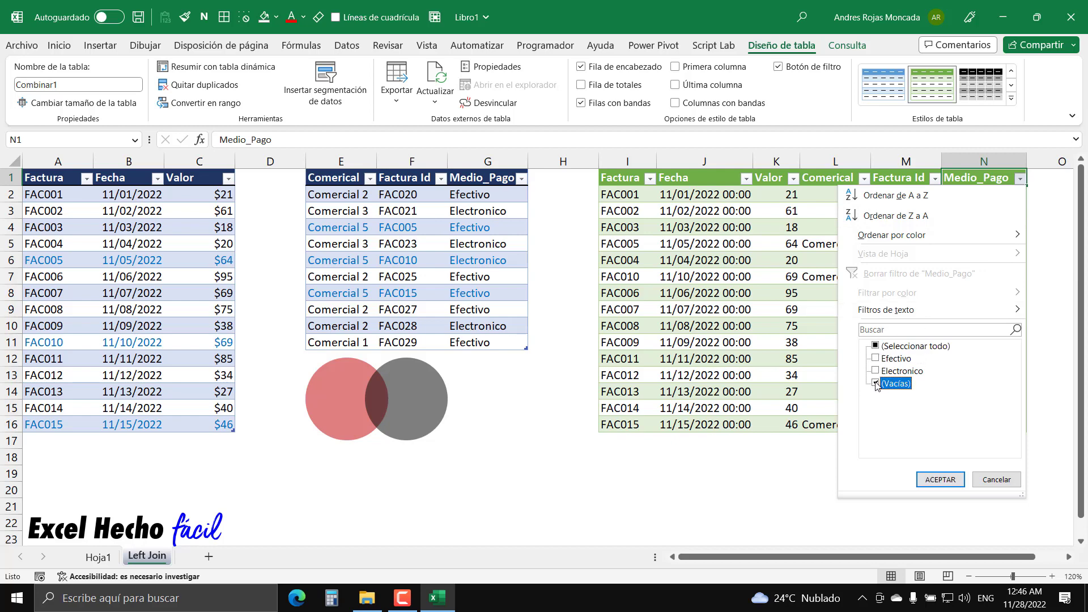
{"action": "left_click", "coordinate": [939, 480]}
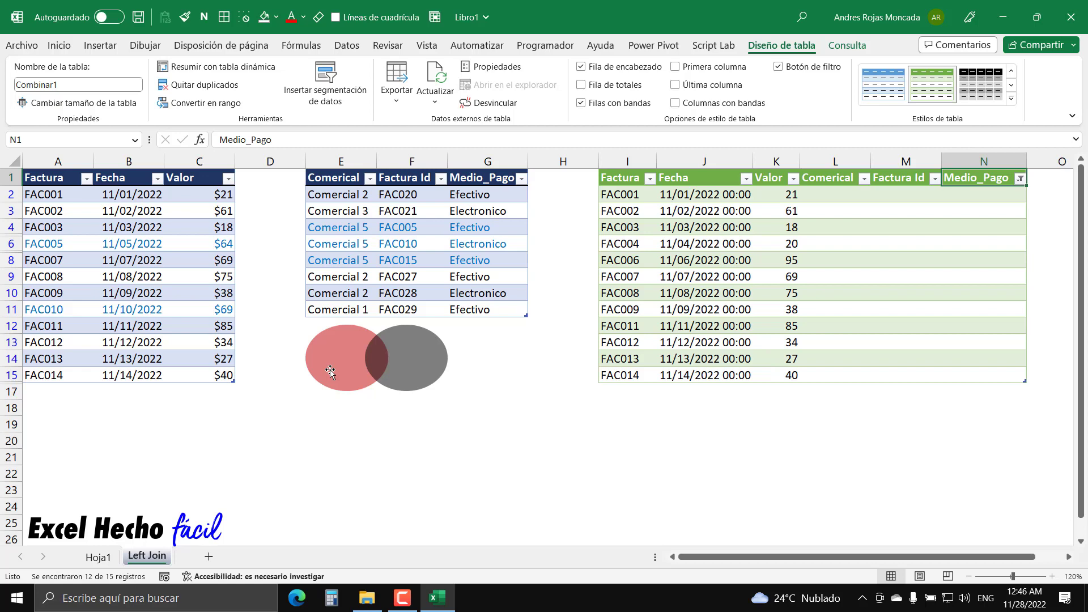
{"action": "key", "text": "ctrl+z"}
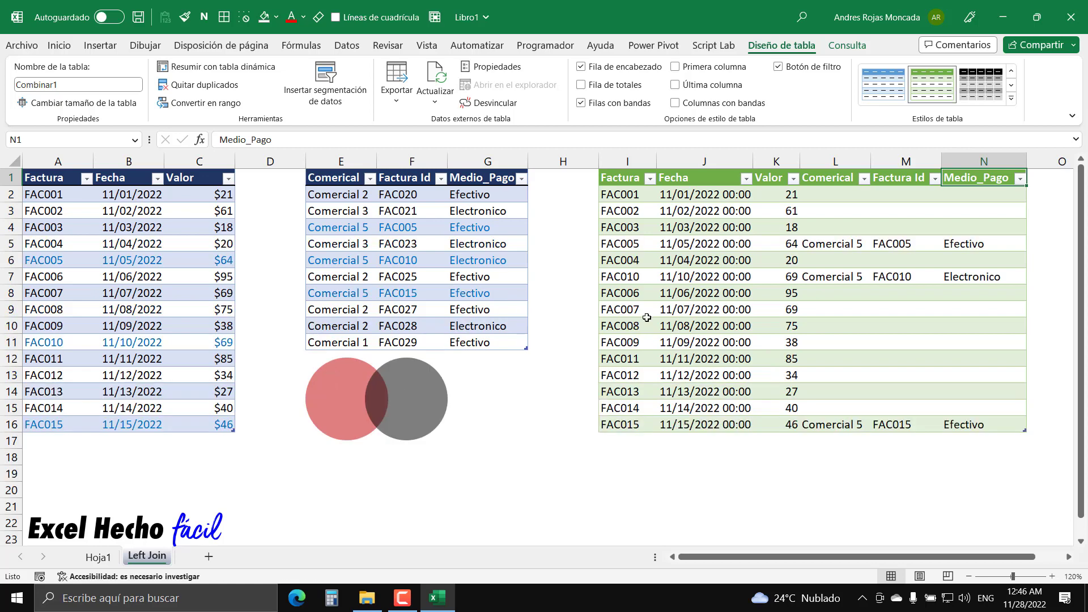
{"action": "left_click", "coordinate": [1006, 462]}
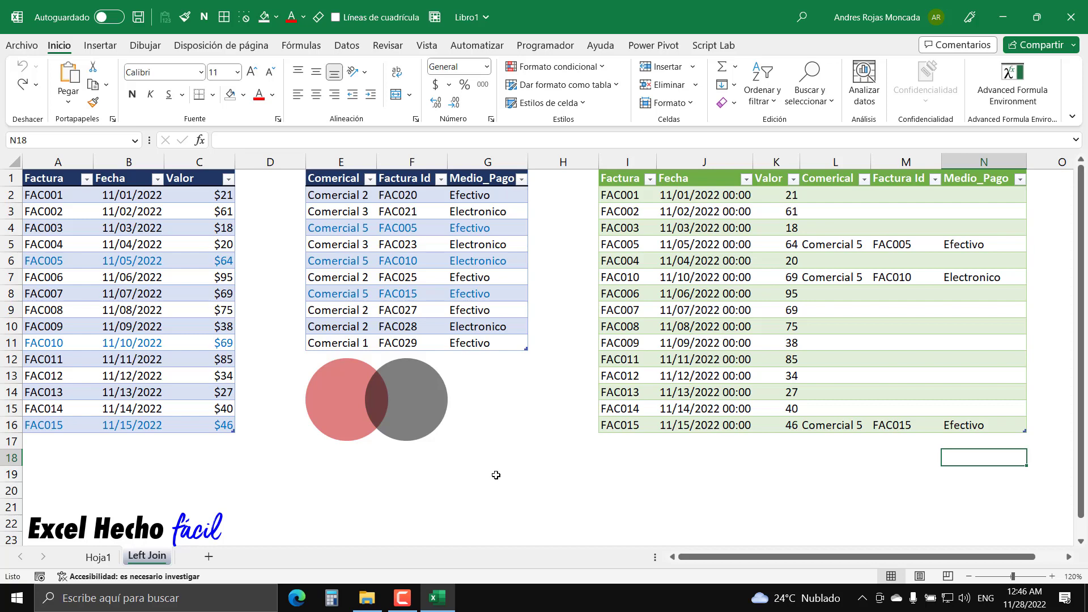
Duplicate the Hoja1 sheet after Left Join and rename the copy Right Join.
{"action": "left_click", "coordinate": [102, 558], "text": "ctrl"}
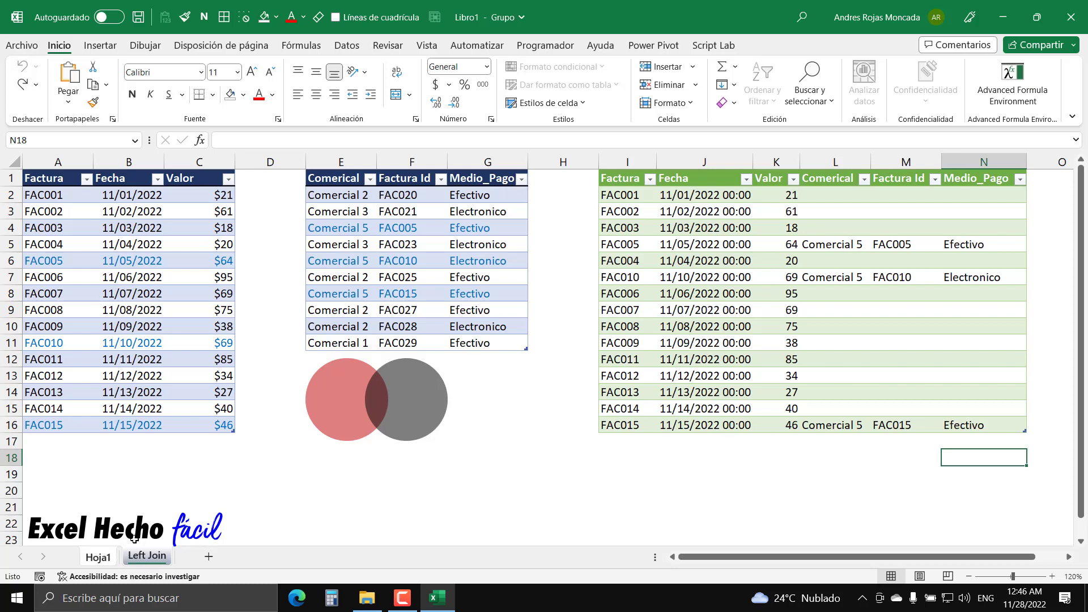
{"action": "left_click", "coordinate": [98, 560], "text": "ctrl"}
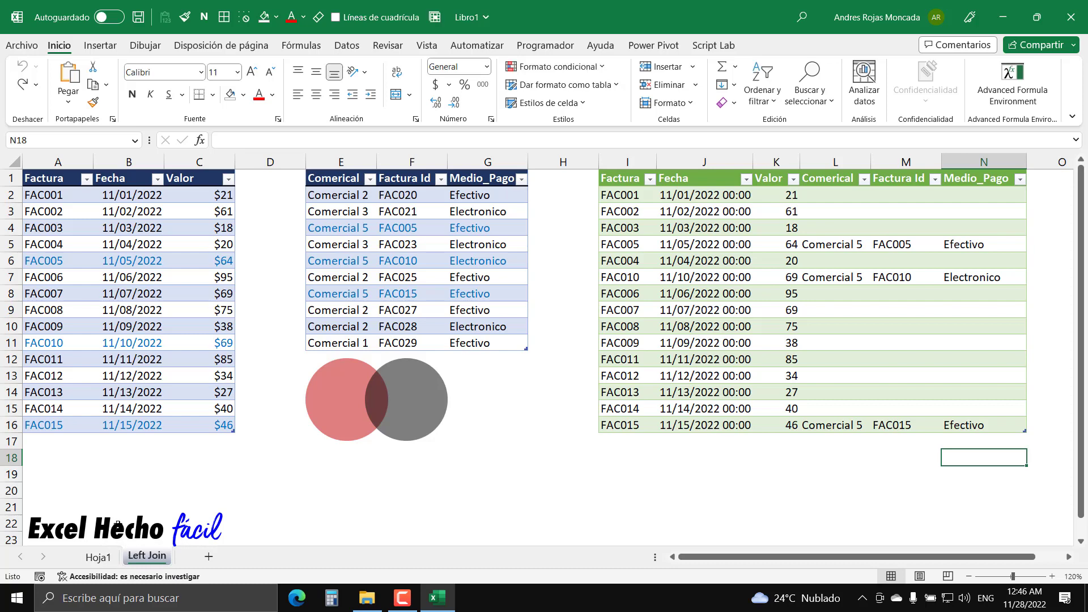
{"action": "left_click", "coordinate": [98, 558]}
{"action": "left_click_drag", "start_coordinate": [135, 526], "coordinate": [188, 540]}
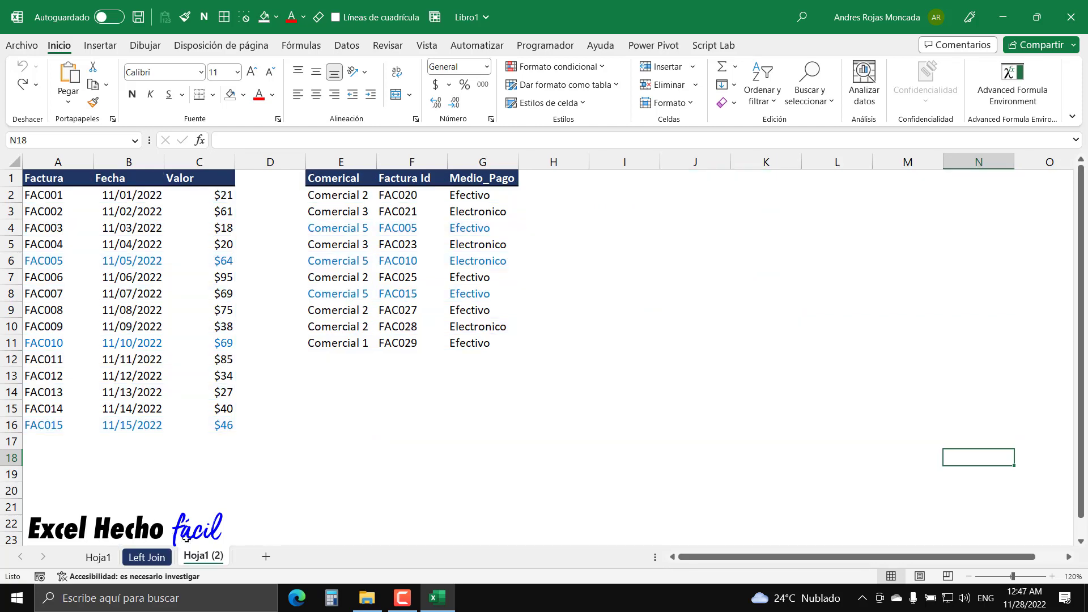
{"action": "double_click", "coordinate": [215, 557]}
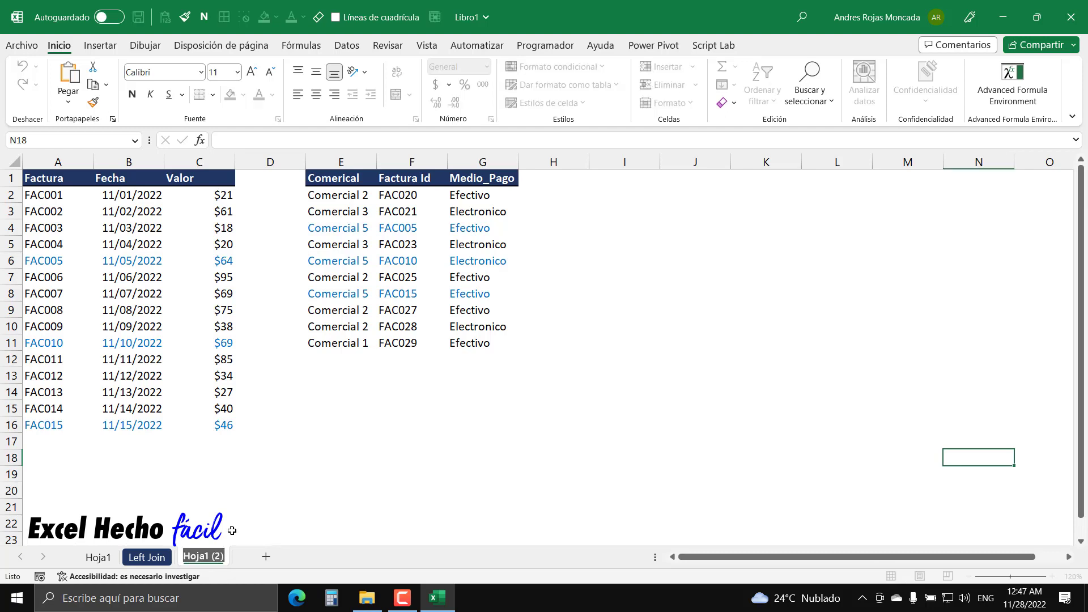
{"action": "type", "text": "Right"}
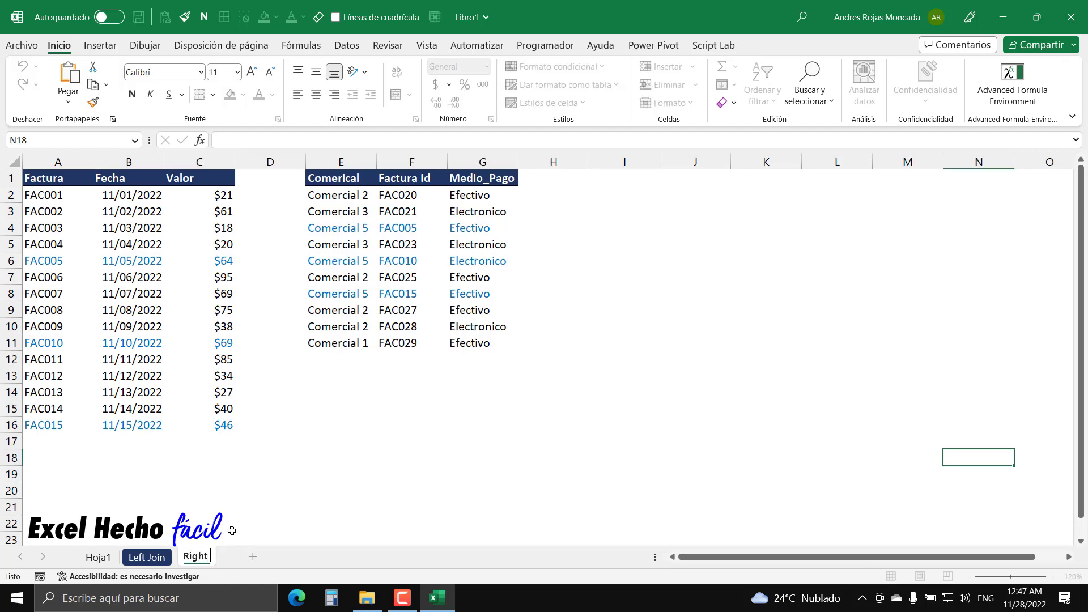
{"action": "type", "text": " Join"}
{"action": "key", "text": "Return"}
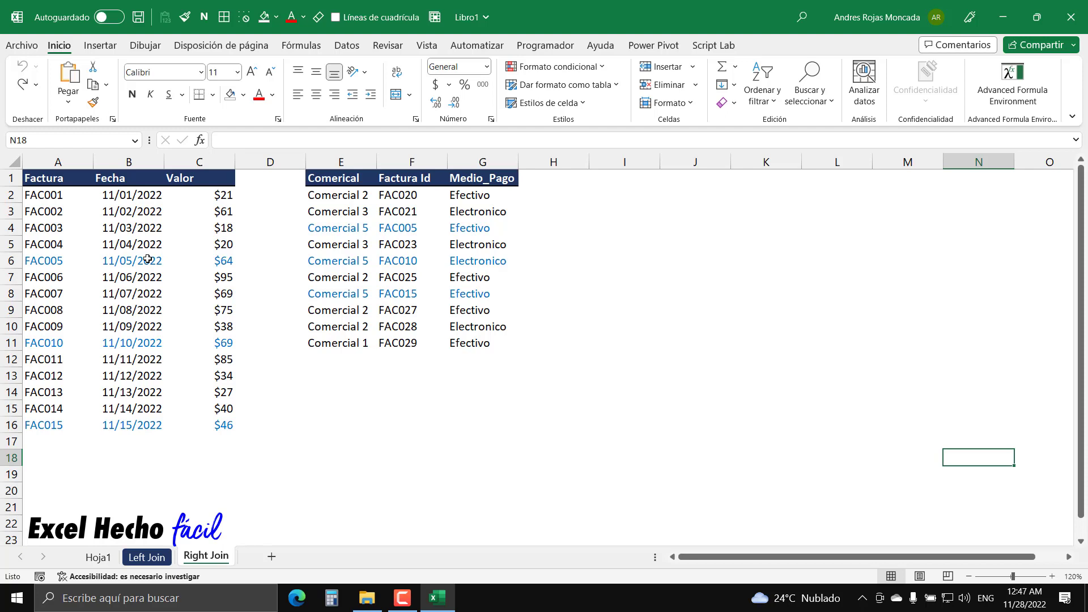
Convert the invoice range A1:C16 on the Right Join sheet into a table with headers and name it trjN1.
{"action": "left_click", "coordinate": [58, 180]}
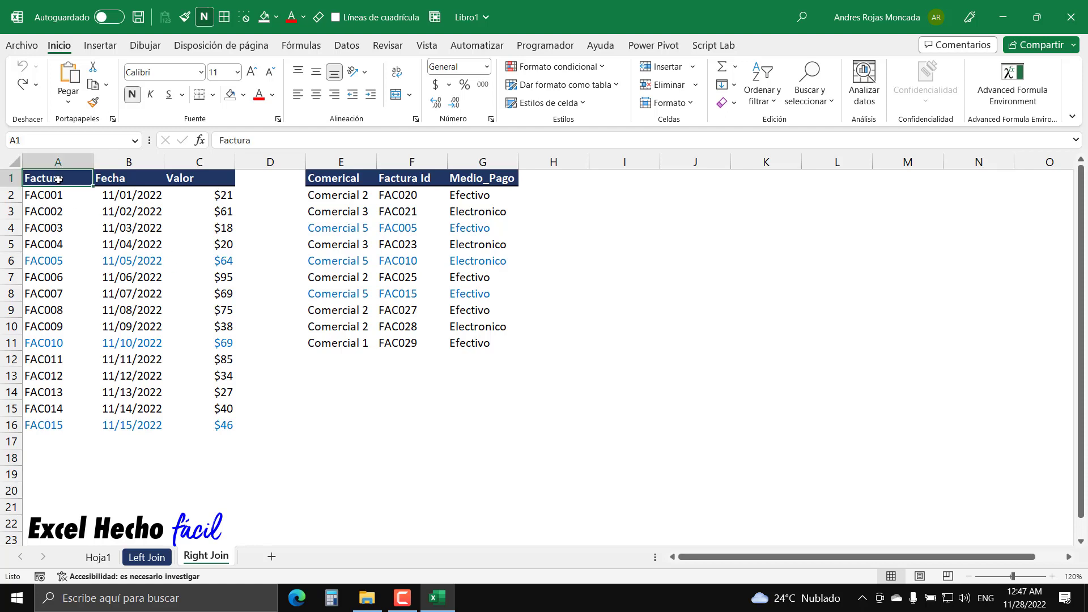
{"action": "key", "text": "ctrl+t"}
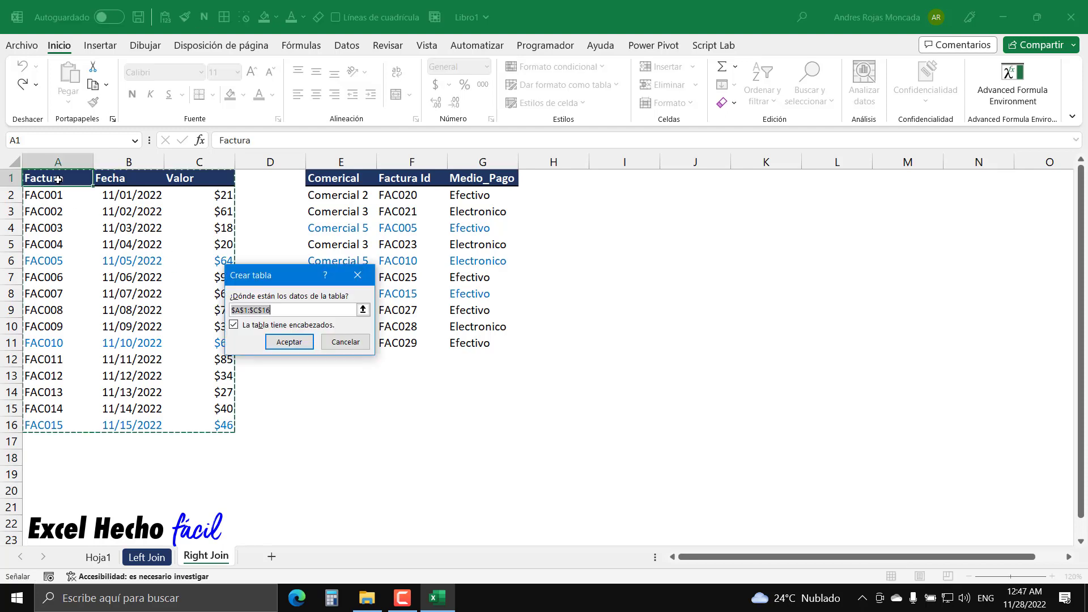
{"action": "left_click", "coordinate": [298, 344]}
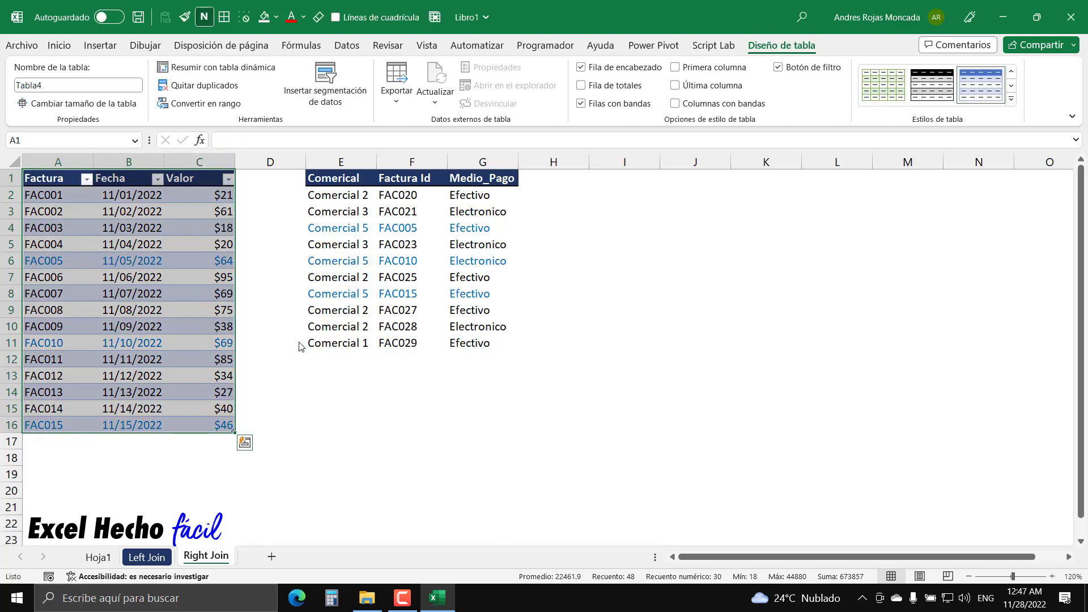
{"action": "left_click", "coordinate": [78, 85]}
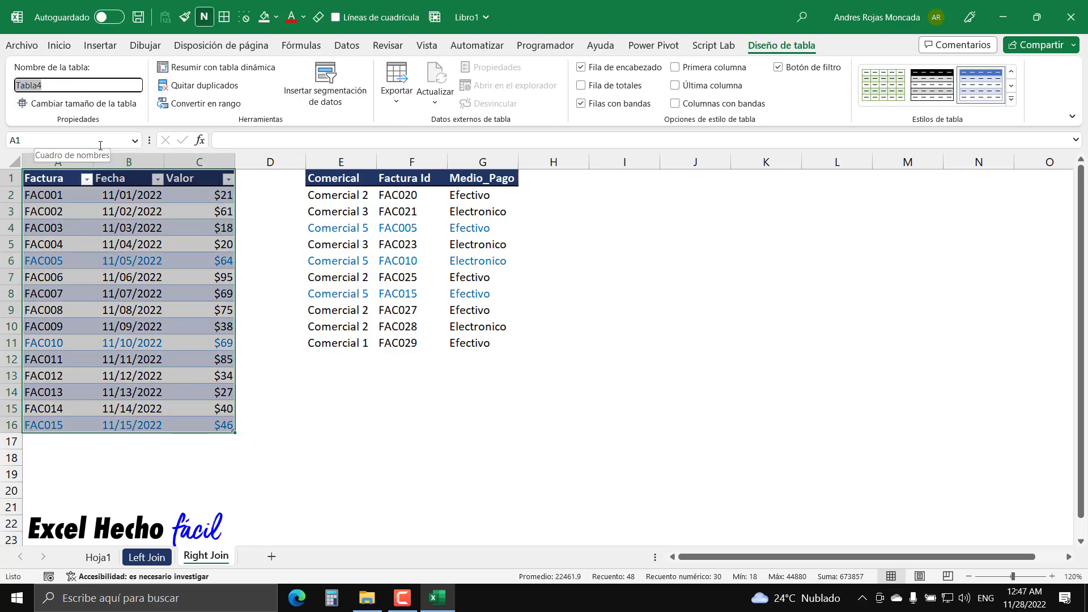
{"action": "type", "text": "trjN1"}
{"action": "key", "text": "Return"}
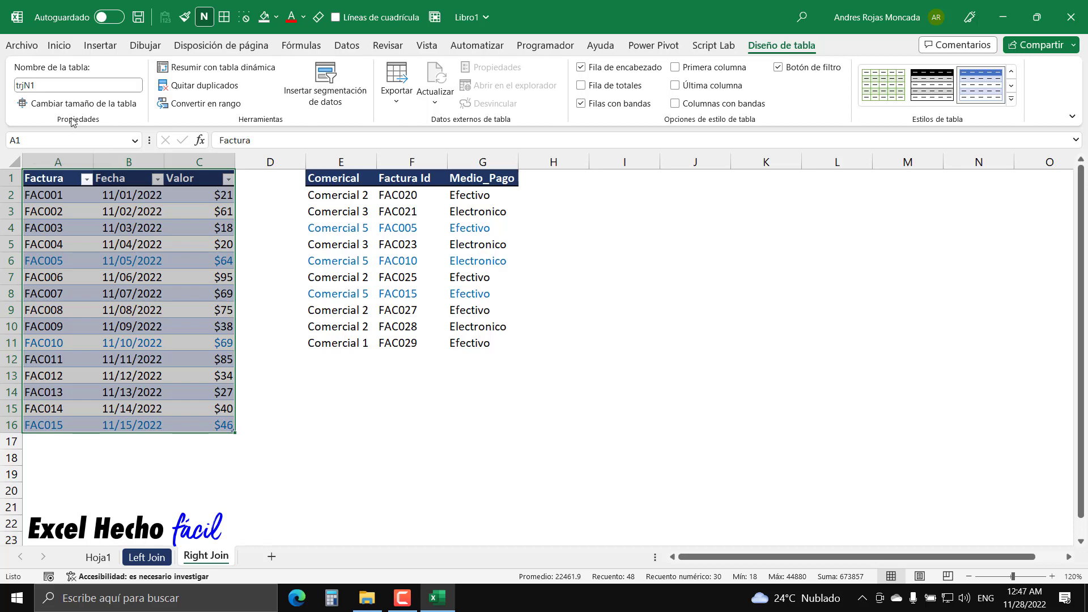
{"action": "left_click", "coordinate": [67, 87]}
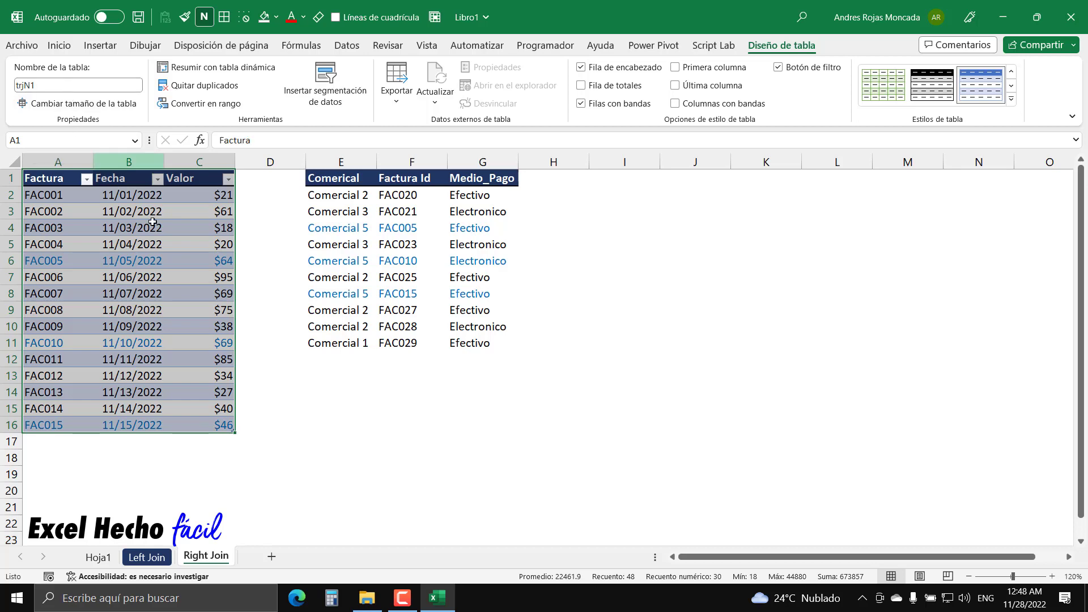
Convert the range E1:G11 on the Right Join sheet into a table with headers and name it trjN2.
{"action": "left_click", "coordinate": [350, 178]}
{"action": "key", "text": "ctrl+t"}
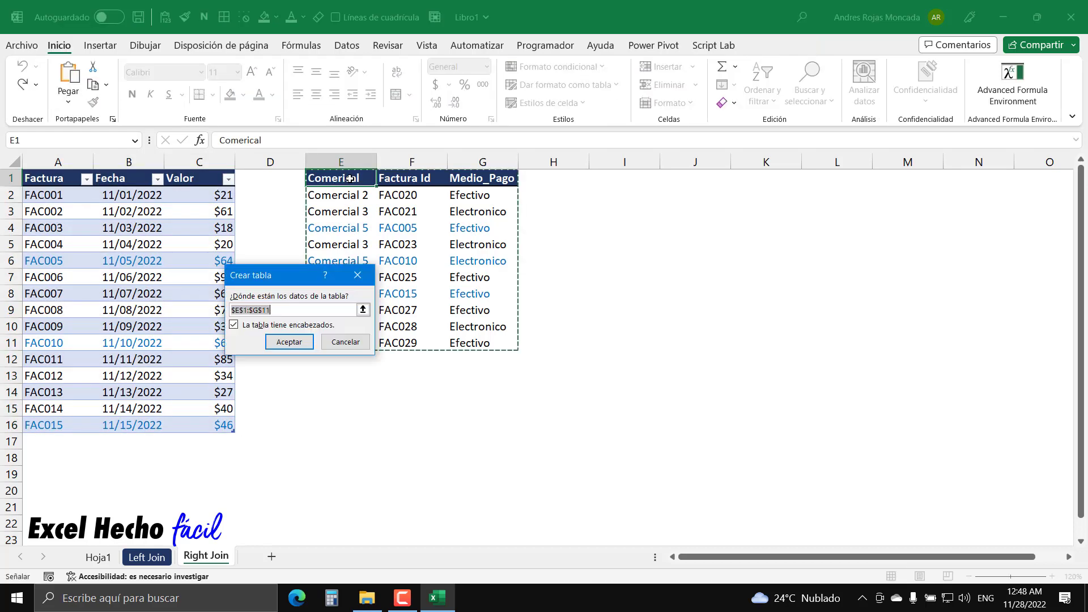
{"action": "left_click", "coordinate": [291, 342]}
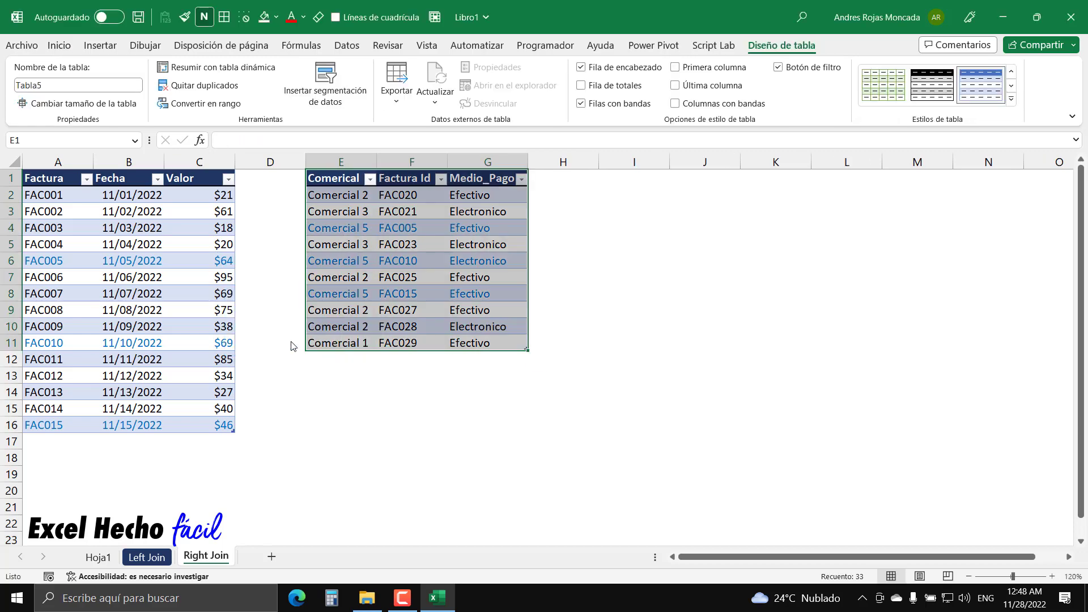
{"action": "left_click", "coordinate": [87, 84]}
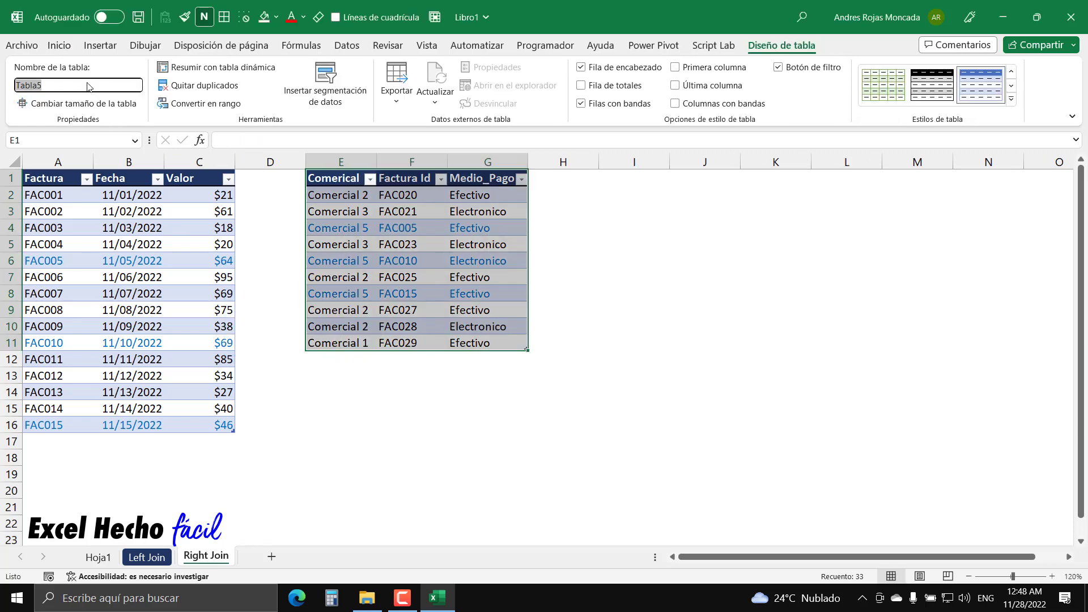
{"action": "type", "text": "trjN1"}
{"action": "key", "text": "BackSpace"}
{"action": "type", "text": "2"}
{"action": "key", "text": "Return"}
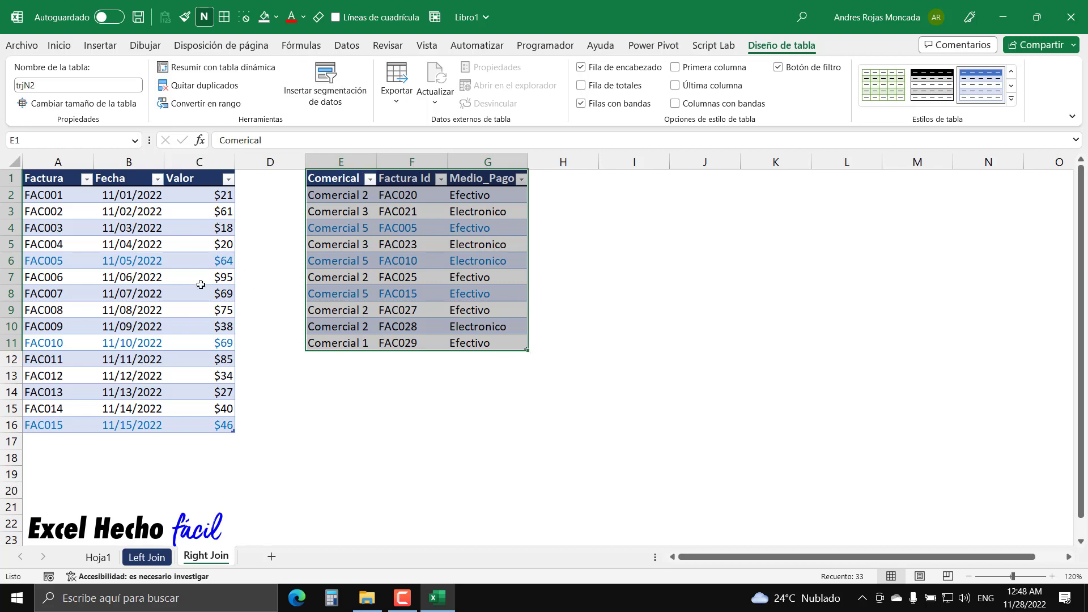
Load the trjN1 table from the Right Join sheet into Power Query as a connection-only query.
{"action": "left_click", "coordinate": [606, 182]}
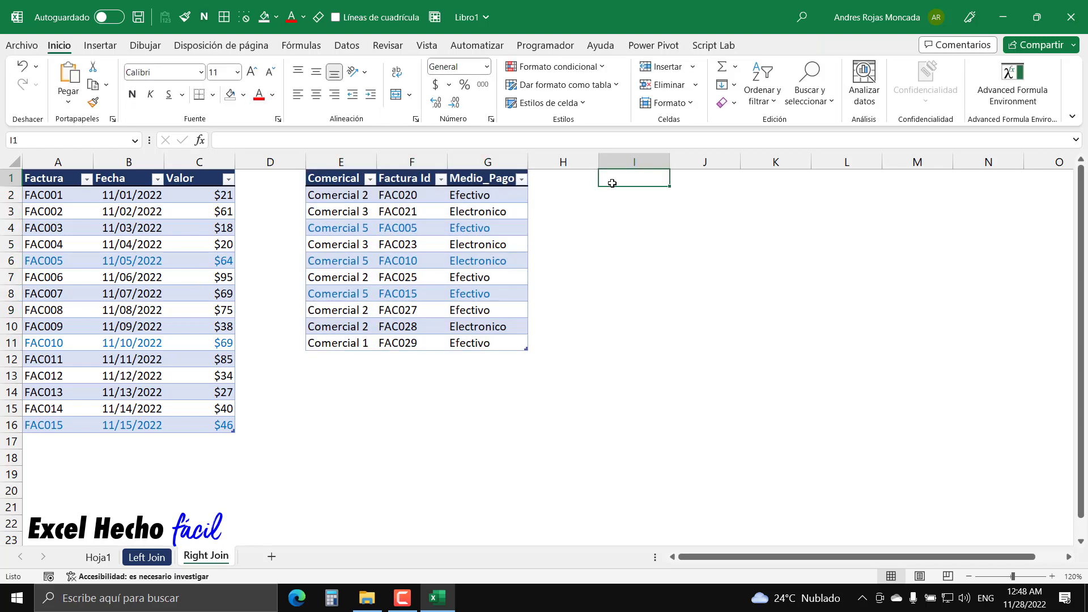
{"action": "left_click", "coordinate": [57, 180]}
{"action": "left_click", "coordinate": [346, 46]}
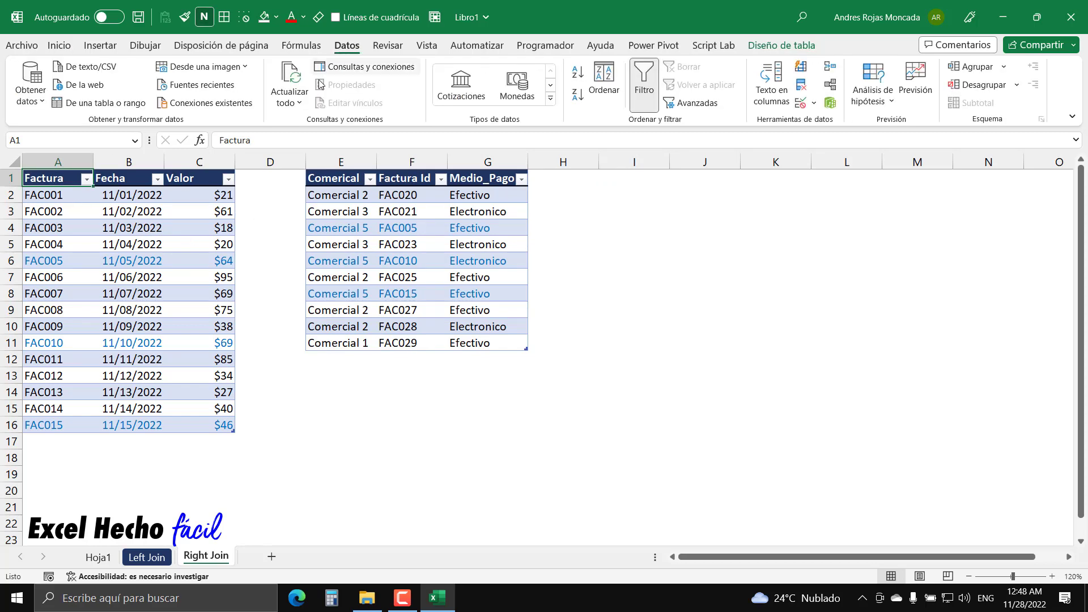
{"action": "left_click", "coordinate": [81, 108]}
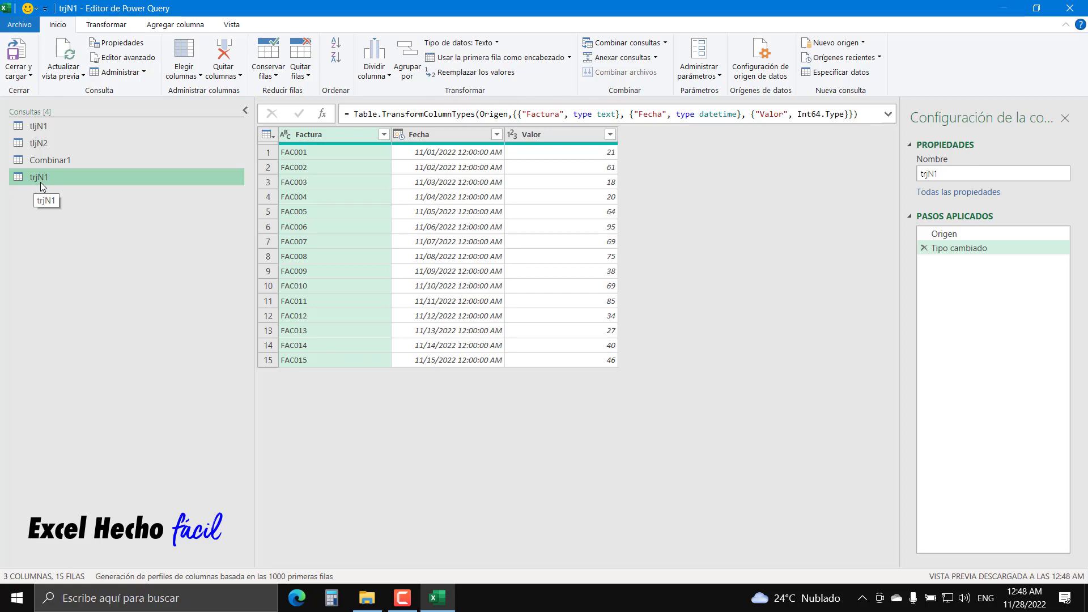
{"action": "left_click", "coordinate": [18, 75]}
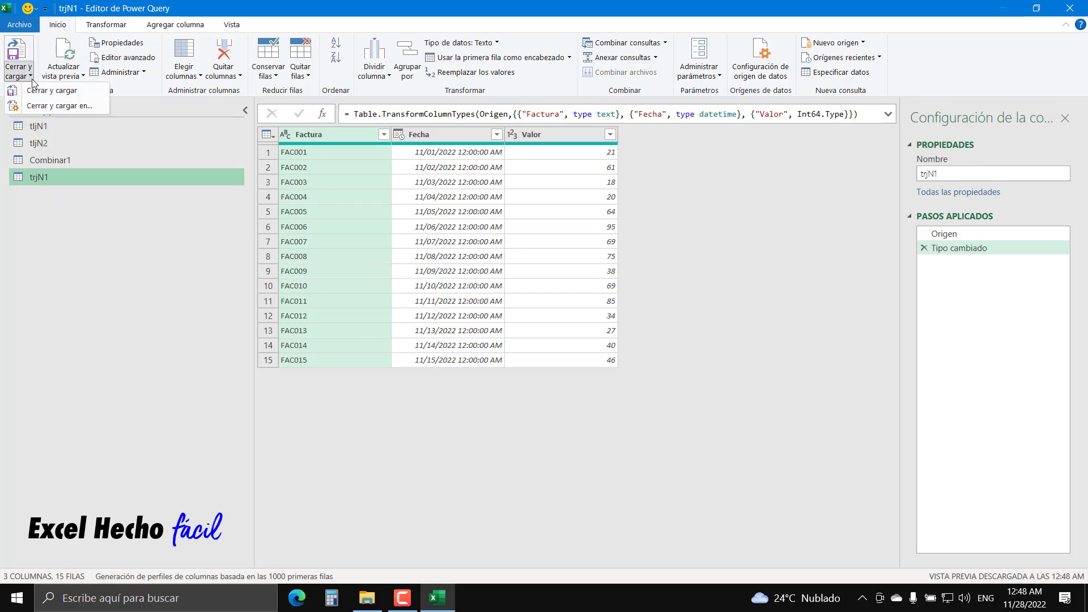
{"action": "left_click", "coordinate": [34, 110]}
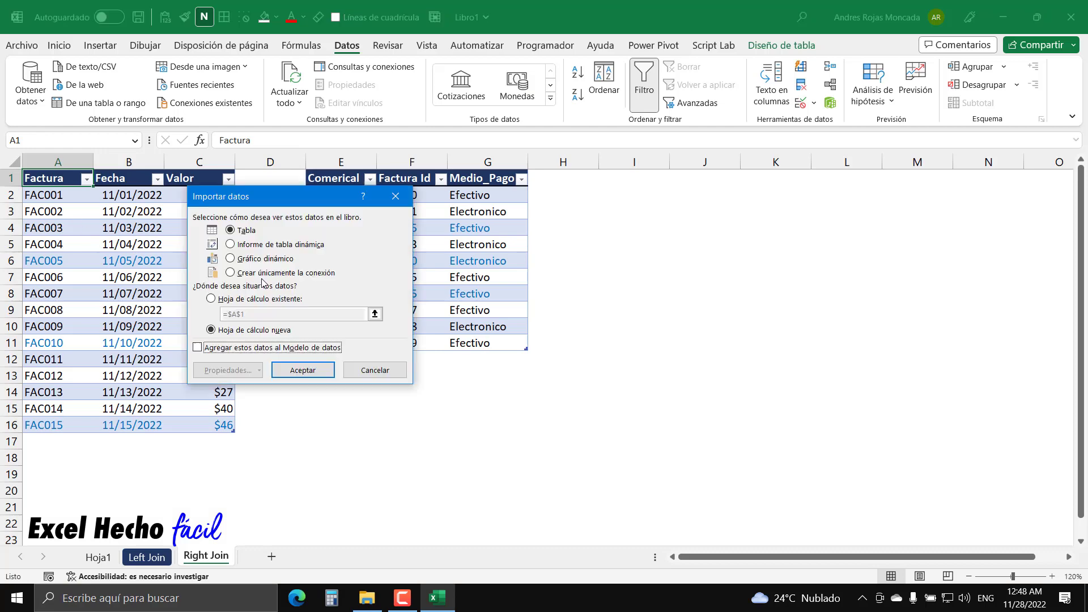
{"action": "left_click", "coordinate": [259, 274]}
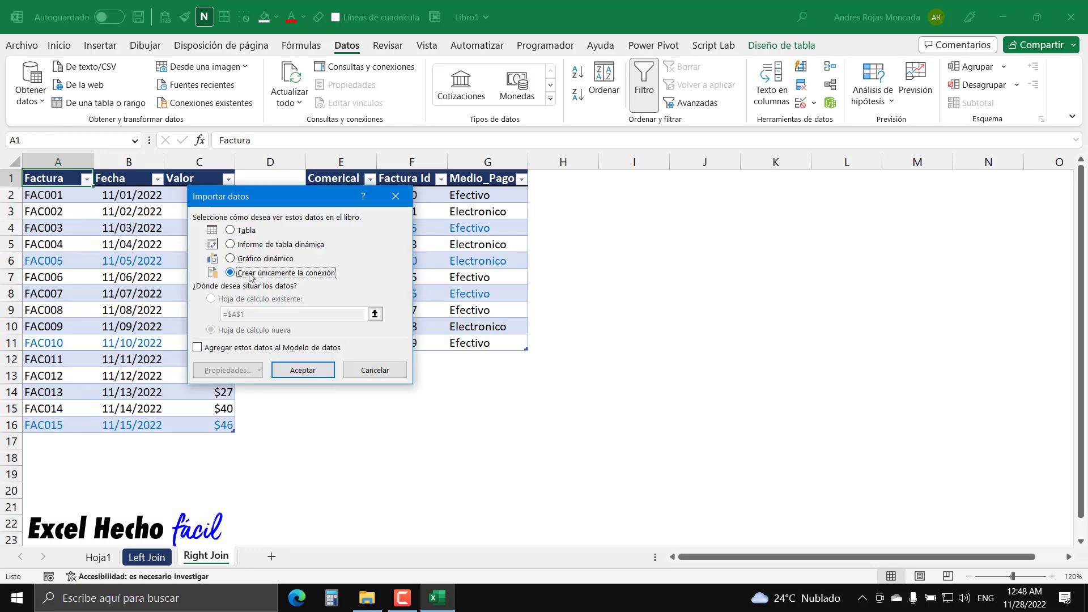
{"action": "left_click", "coordinate": [287, 373]}
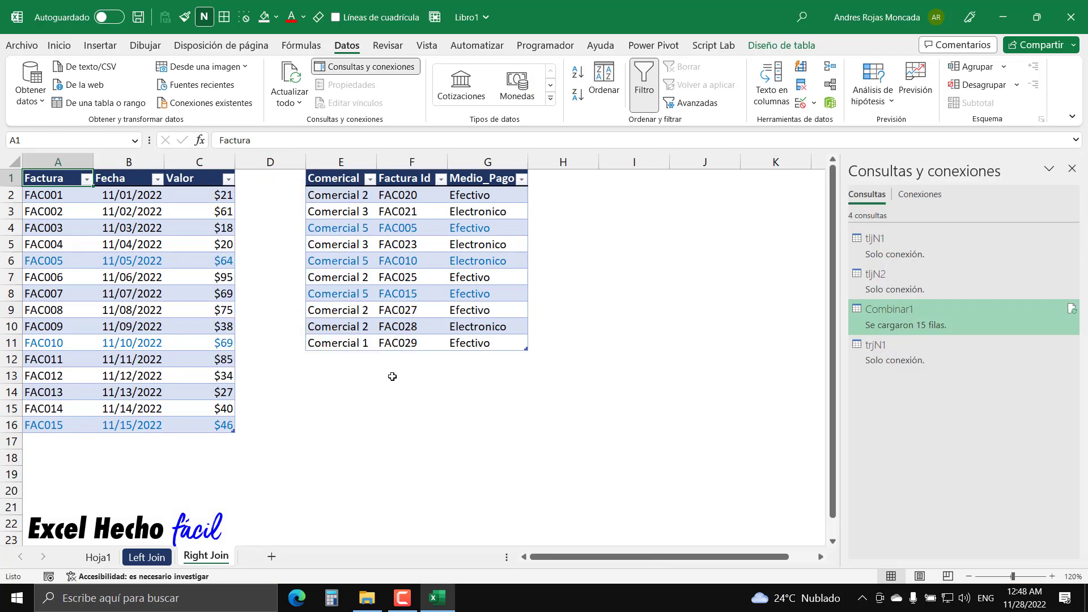
Load the trjN2 table into Power Query as a connection-only query and close the queries and connections pane.
{"action": "left_click", "coordinate": [343, 180]}
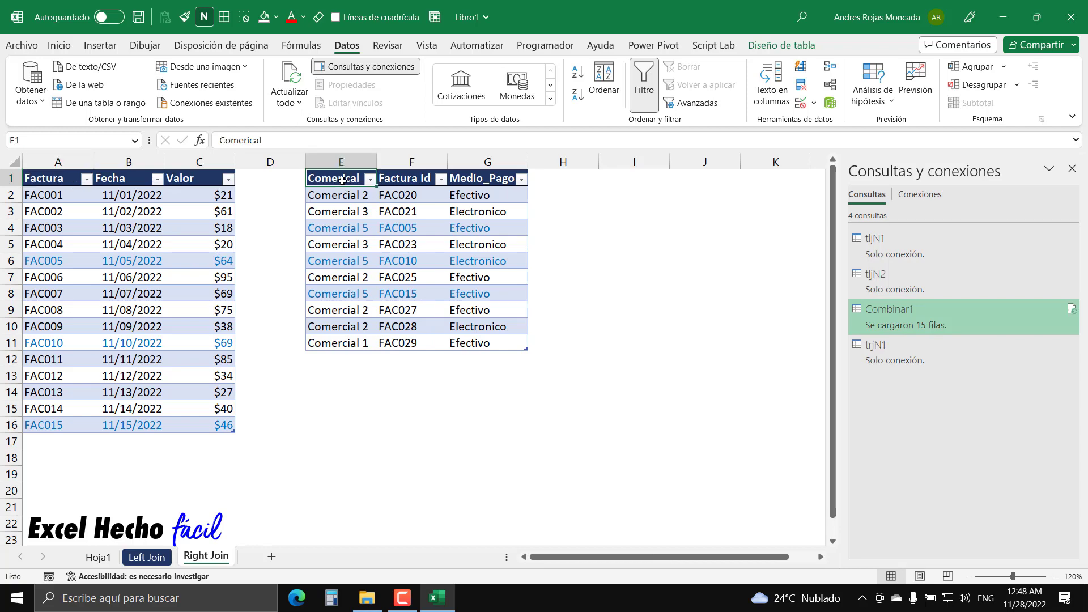
{"action": "left_click", "coordinate": [114, 103]}
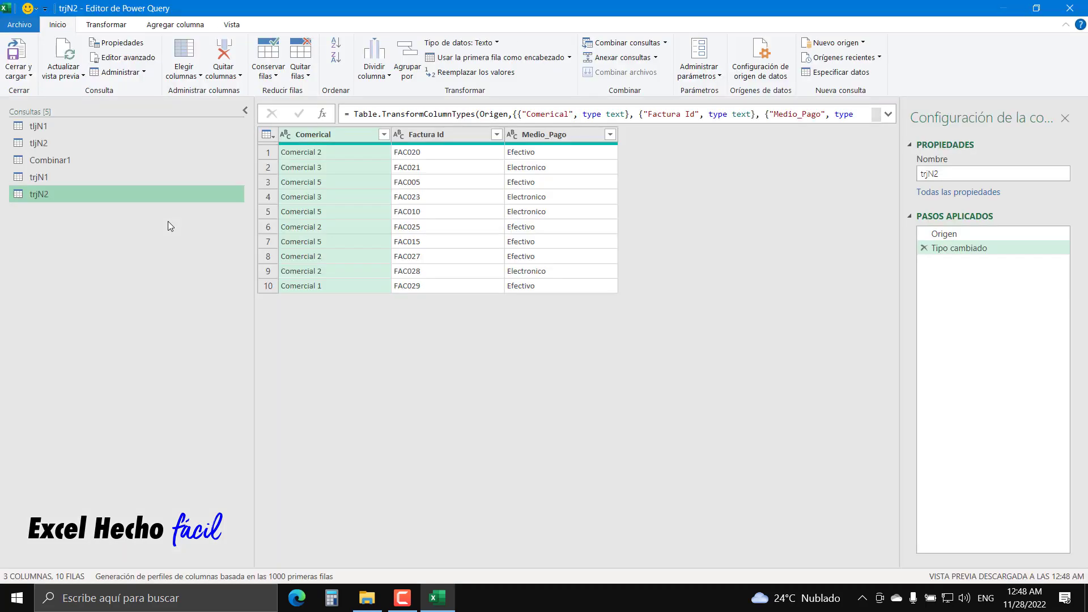
{"action": "left_click", "coordinate": [19, 72]}
{"action": "left_click", "coordinate": [35, 107]}
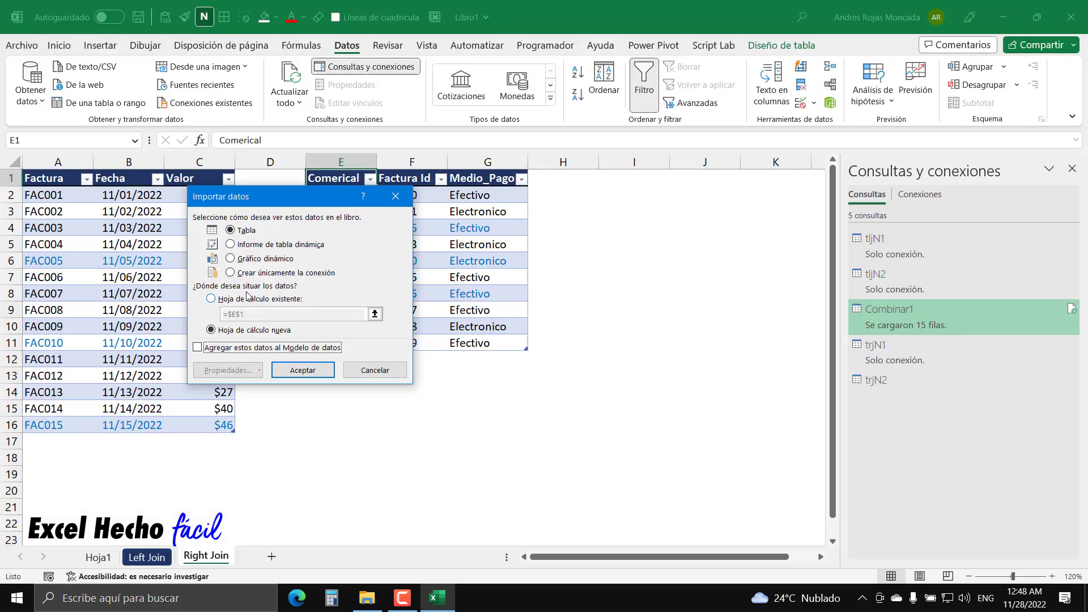
{"action": "left_click", "coordinate": [245, 275]}
{"action": "left_click", "coordinate": [290, 370]}
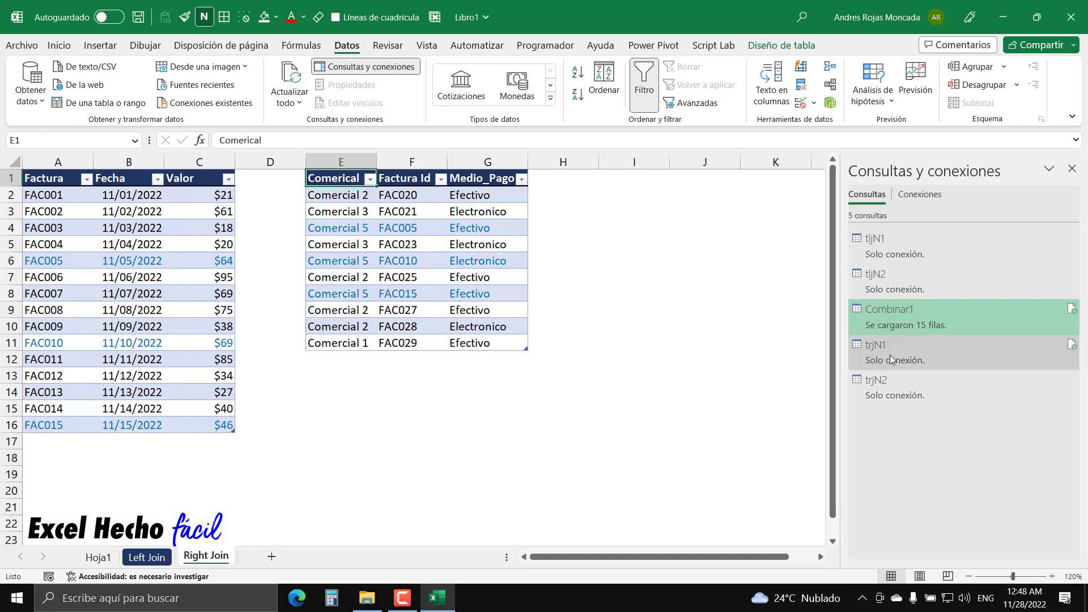
{"action": "mouse_move", "coordinate": [893, 357]}
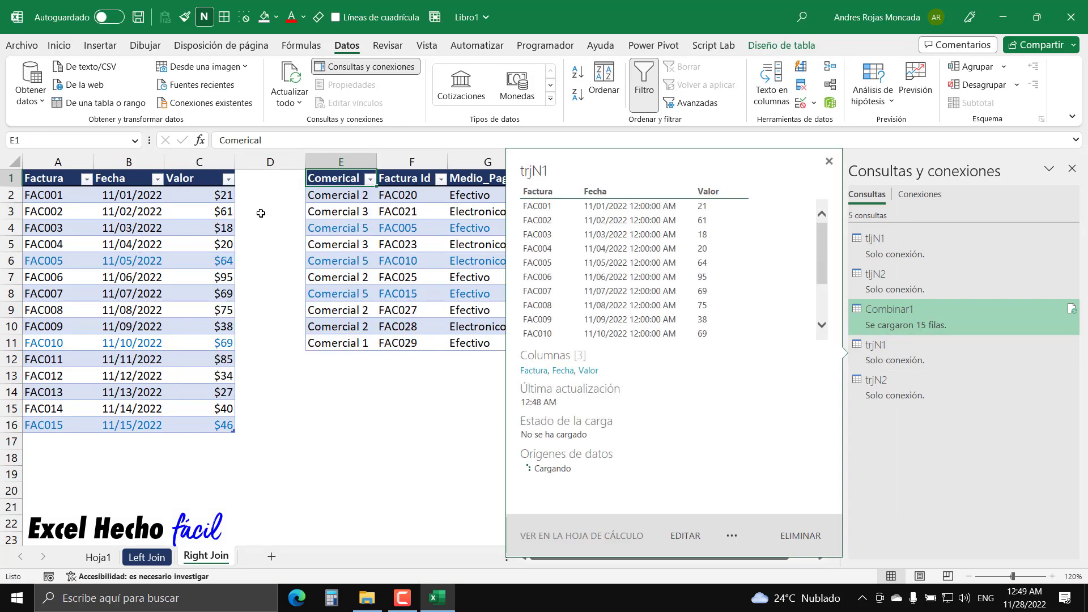
{"action": "left_click", "coordinate": [1072, 168]}
{"action": "left_click", "coordinate": [637, 178]}
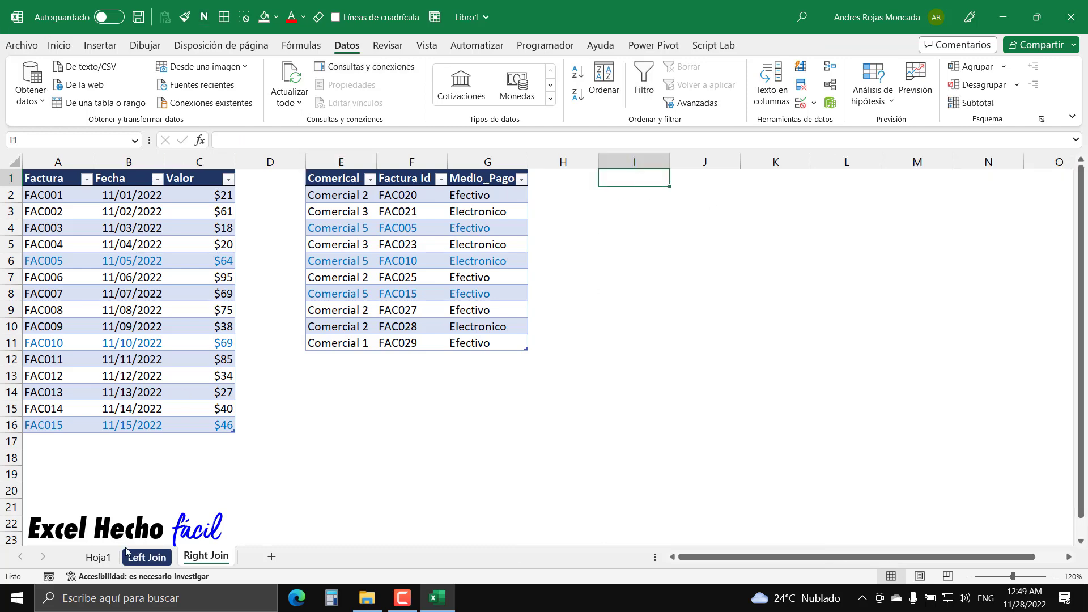
Copy the two overlapping circles from the Left Join sheet to the Right Join sheet and place them below the trjN2 table.
{"action": "left_click", "coordinate": [146, 557]}
{"action": "left_click", "coordinate": [338, 389]}
{"action": "left_click", "coordinate": [410, 395], "text": "shift"}
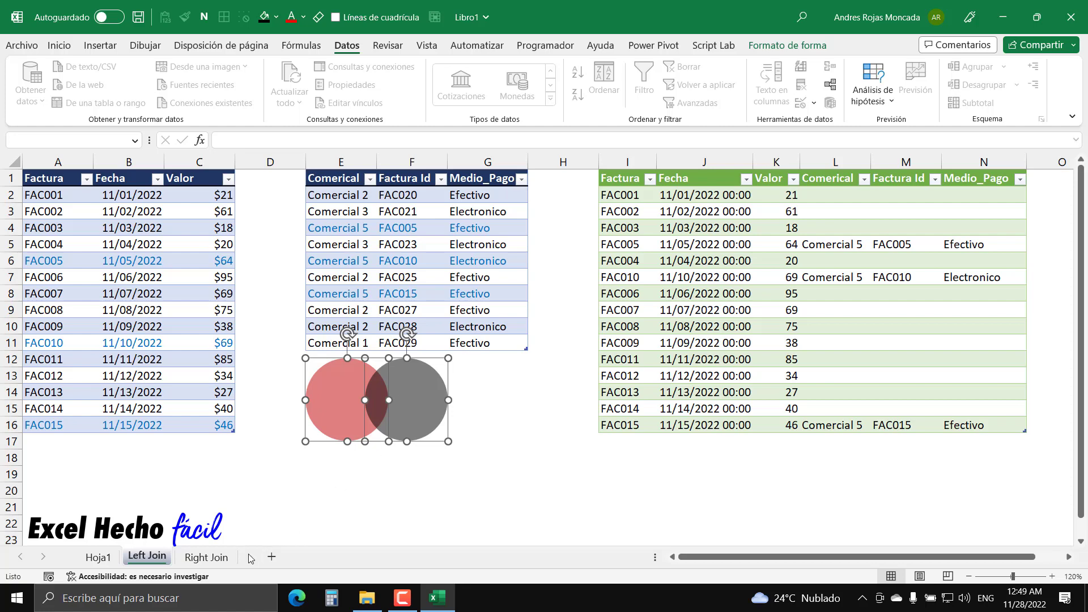
{"action": "key", "text": "Escape"}
{"action": "left_click", "coordinate": [206, 557]}
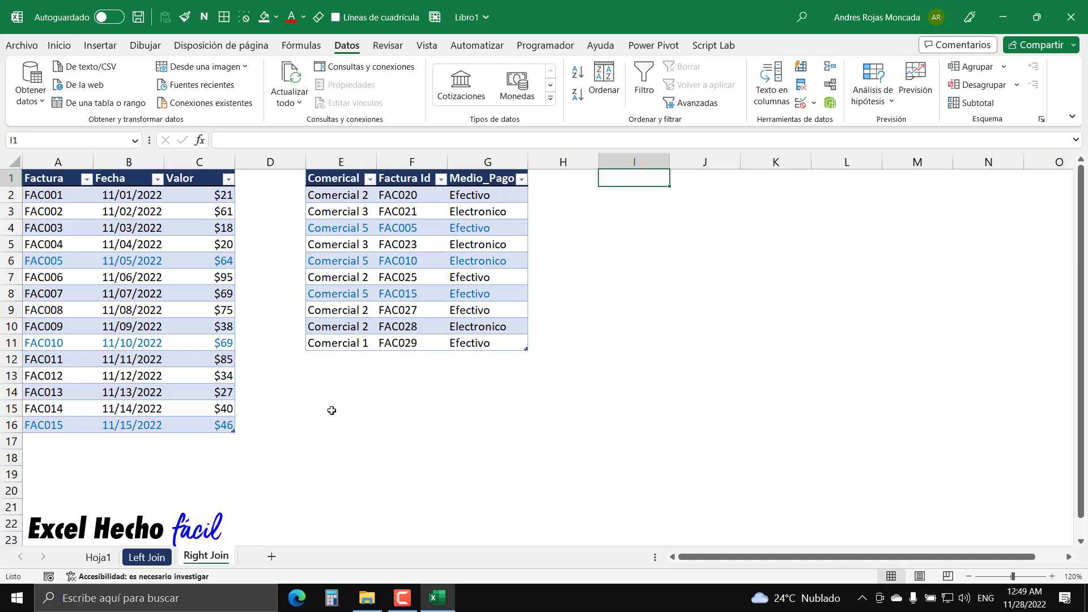
{"action": "key", "text": "ctrl+v"}
{"action": "left_click_drag", "start_coordinate": [644, 204], "coordinate": [336, 392]}
Fill the left circle of the copied Venn diagram with black and the right circle with red.
{"action": "left_click", "coordinate": [337, 393]}
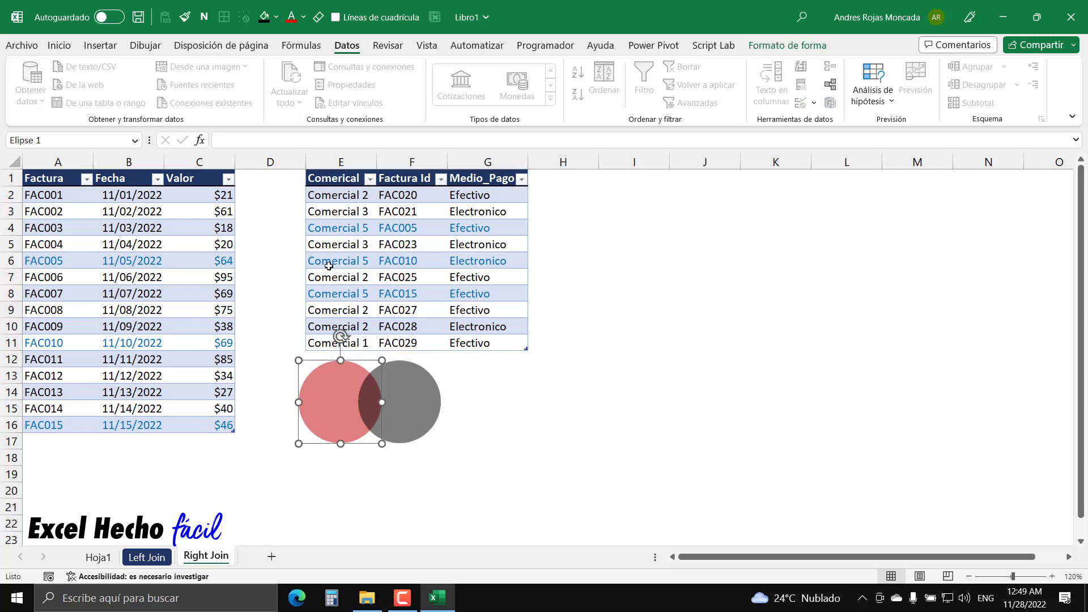
{"action": "left_click", "coordinate": [278, 20]}
{"action": "left_click", "coordinate": [276, 77]}
{"action": "left_click", "coordinate": [409, 400]}
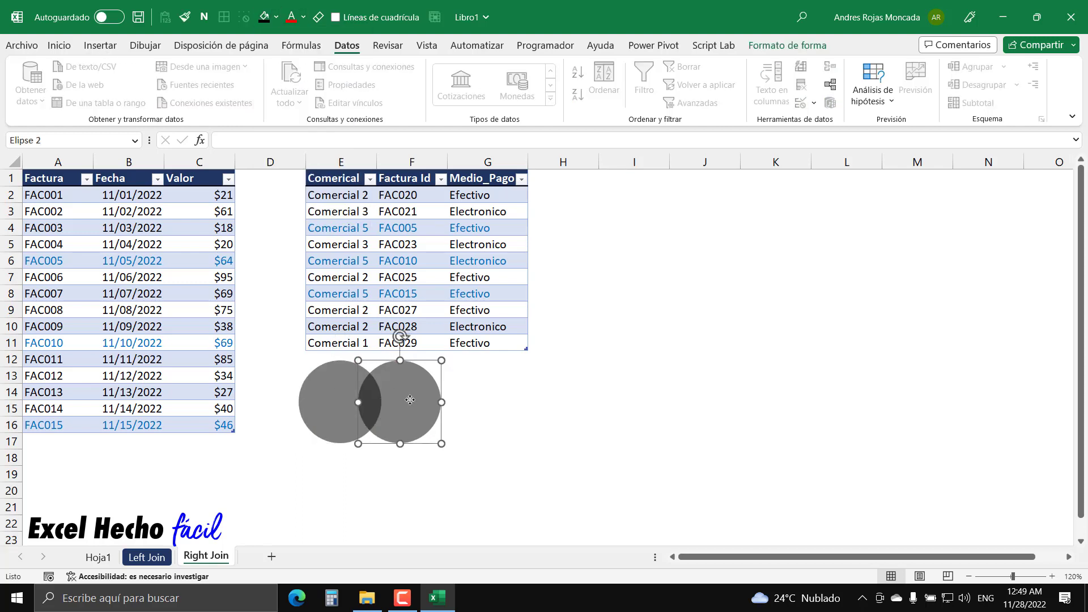
{"action": "left_click", "coordinate": [276, 17]}
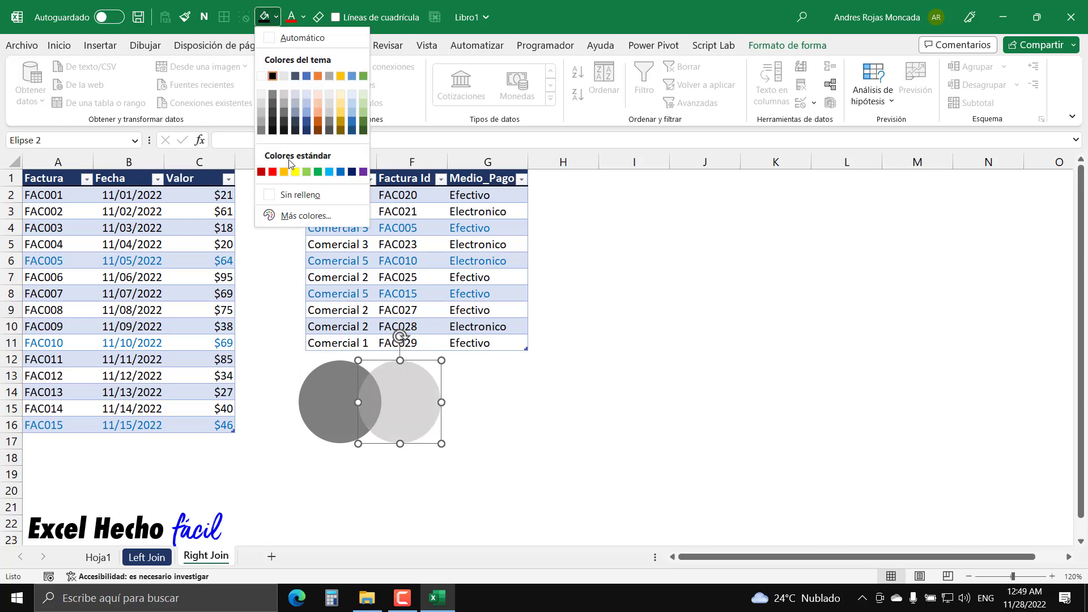
{"action": "left_click", "coordinate": [273, 172]}
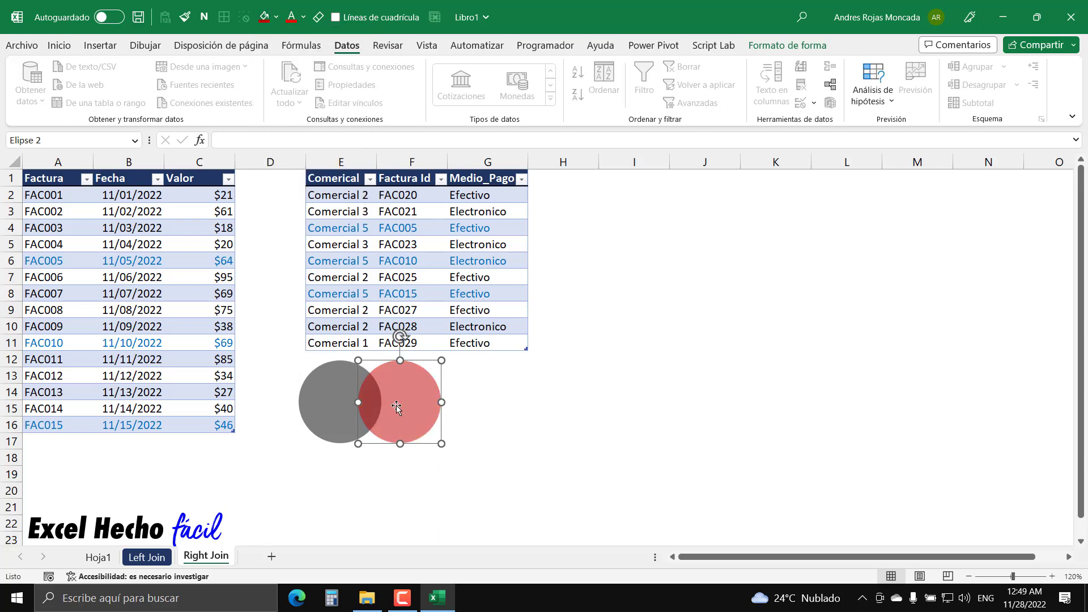
{"action": "key", "text": "Escape"}
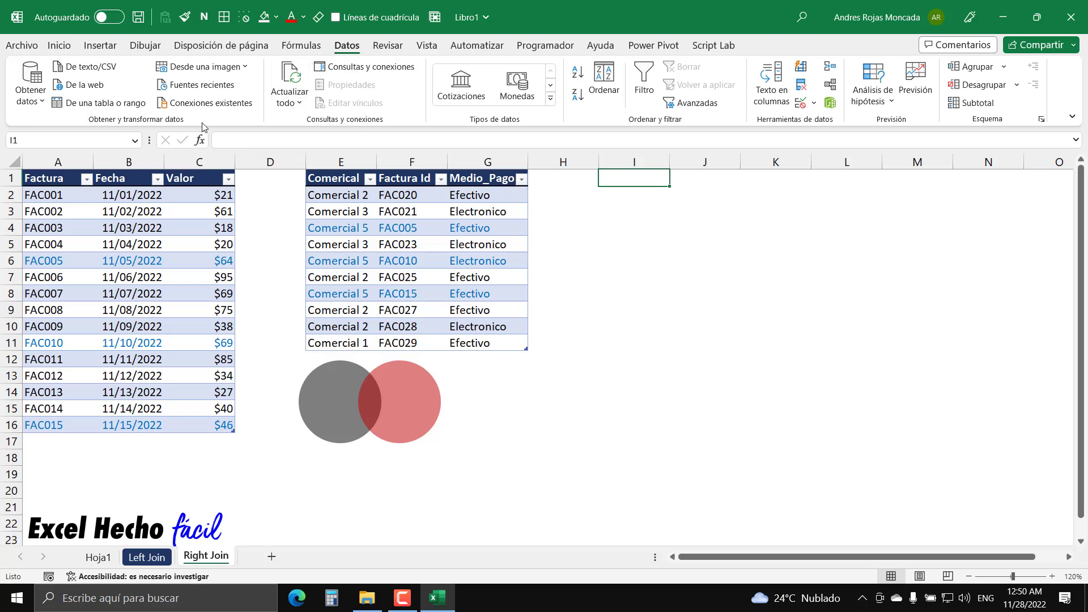
Start a merge query with trjN1 as the first table and trjN2 as the second, moving the dialog clear of the sheet's tables.
{"action": "left_click", "coordinate": [42, 102]}
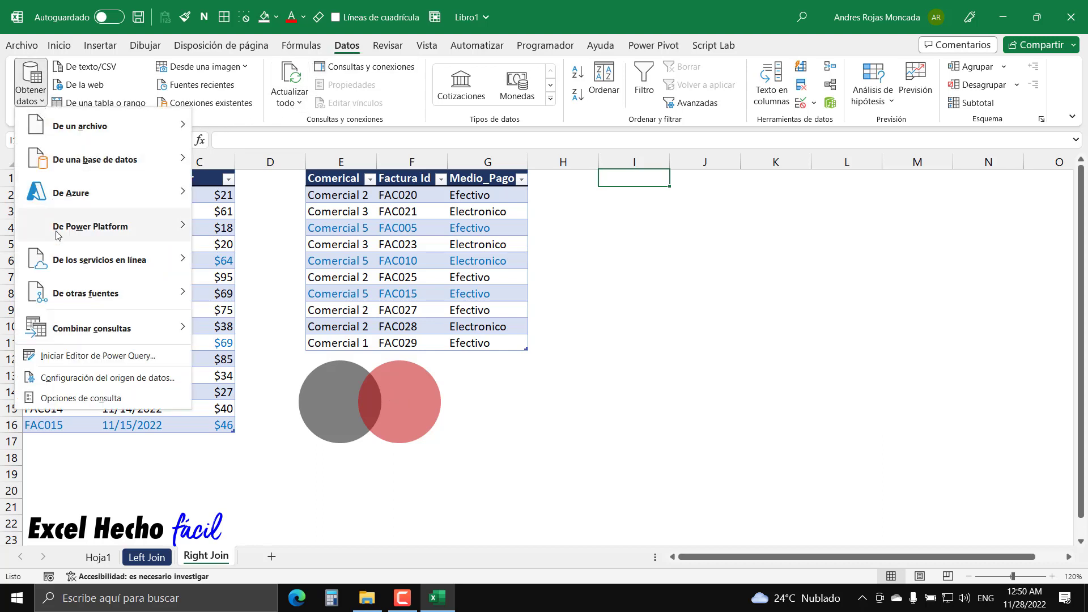
{"action": "mouse_move", "coordinate": [63, 339]}
{"action": "left_click", "coordinate": [237, 334]}
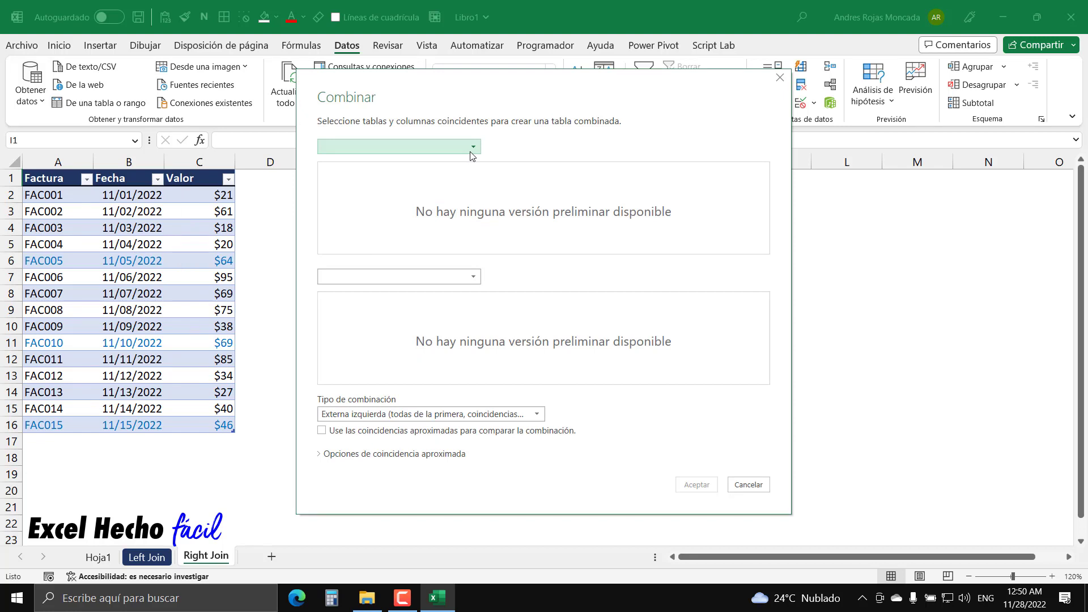
{"action": "left_click", "coordinate": [473, 147]}
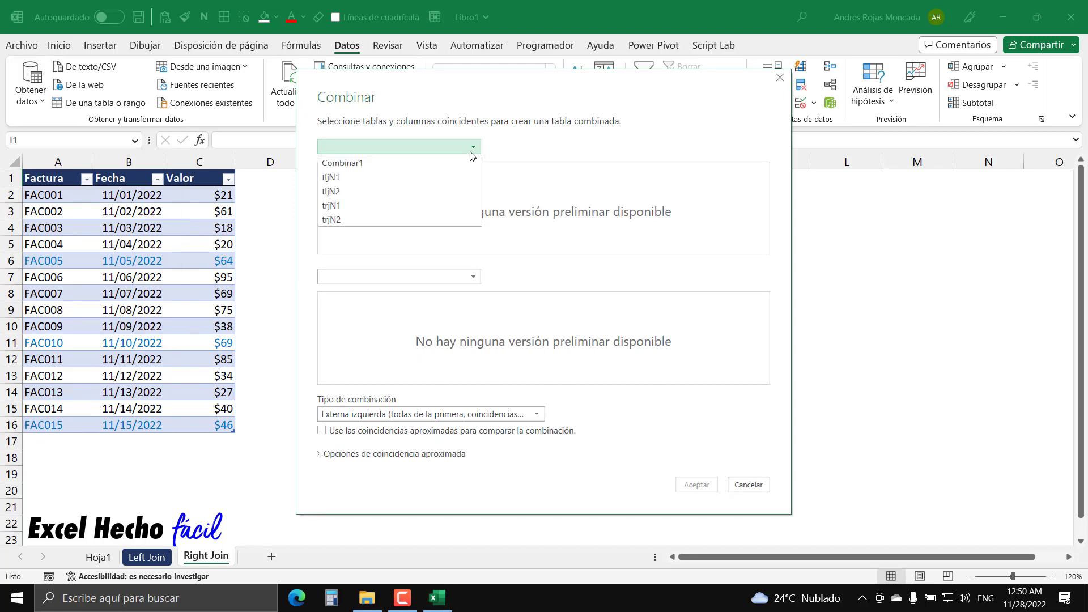
{"action": "left_click", "coordinate": [347, 212]}
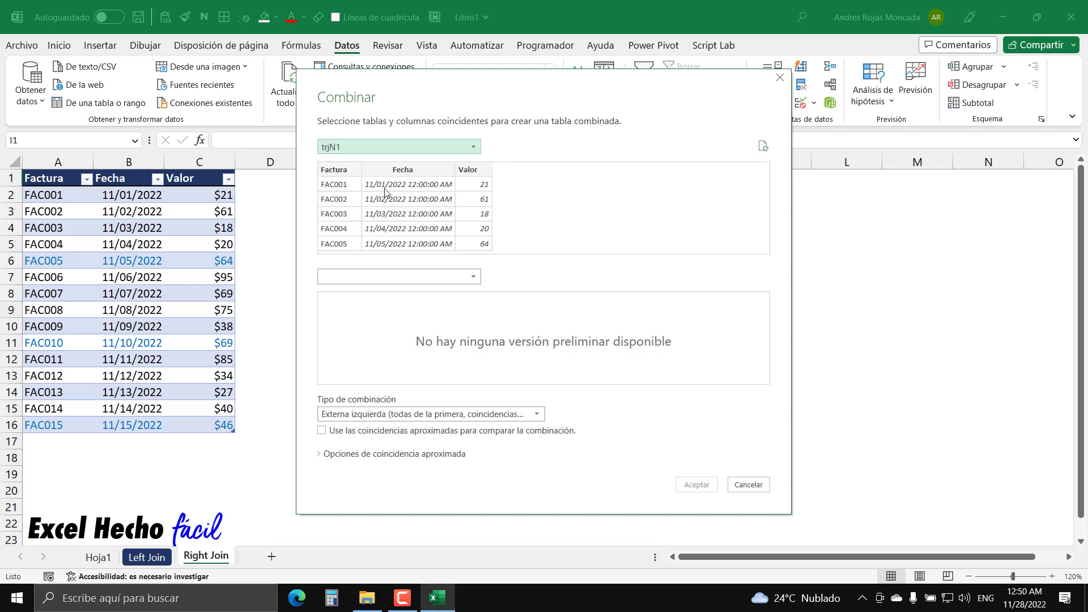
{"action": "left_click", "coordinate": [389, 276]}
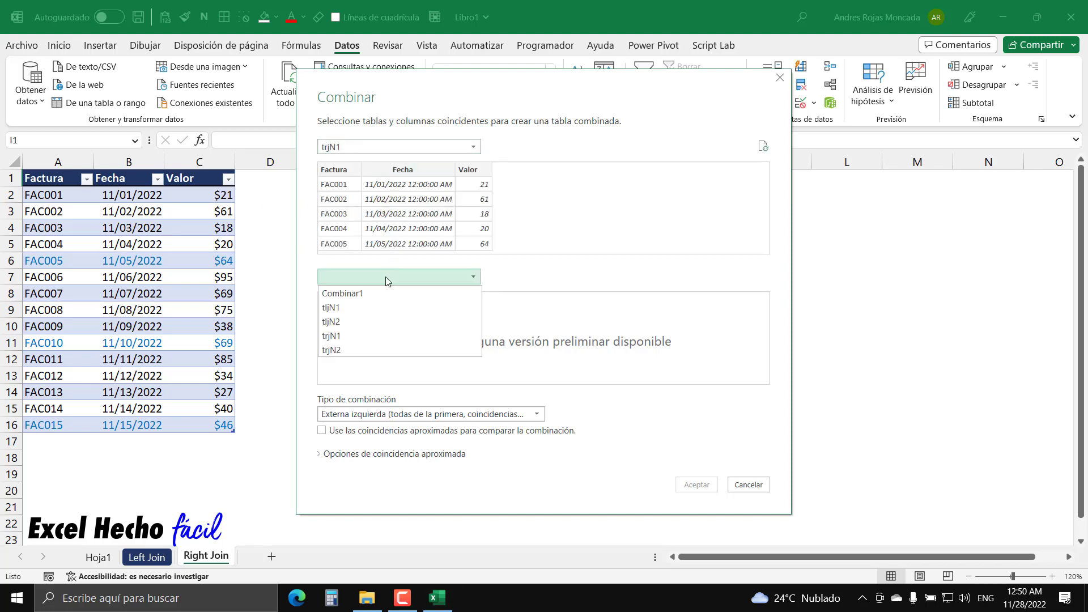
{"action": "left_click", "coordinate": [336, 351]}
{"action": "left_click_drag", "start_coordinate": [381, 92], "coordinate": [673, 64]}
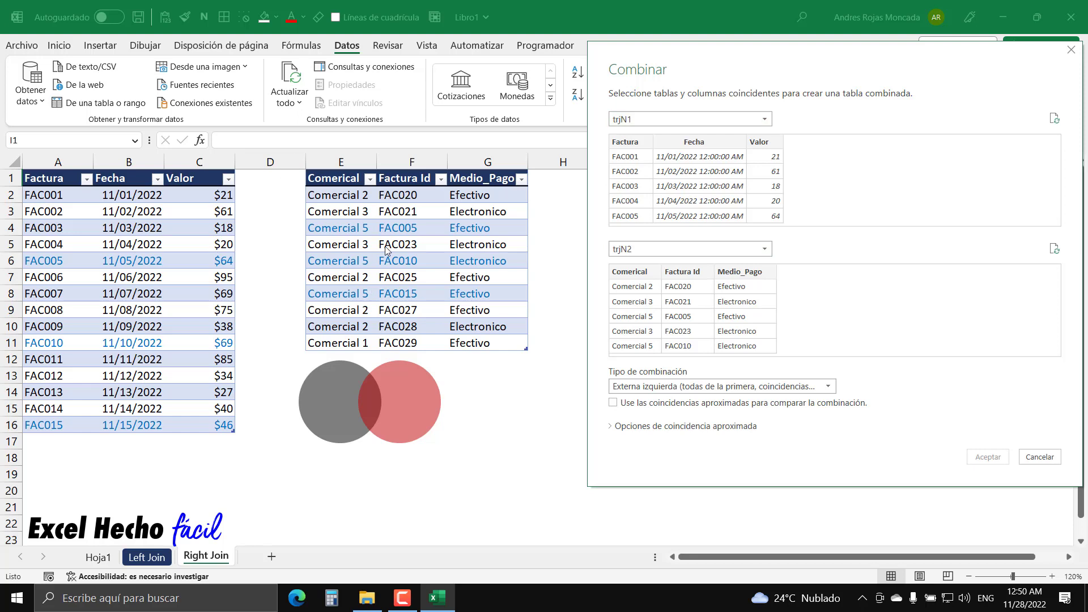
Match Factura in trjN1 with Factura Id in trjN2 and create the merge with the Externa derecha join type.
{"action": "left_click", "coordinate": [642, 143]}
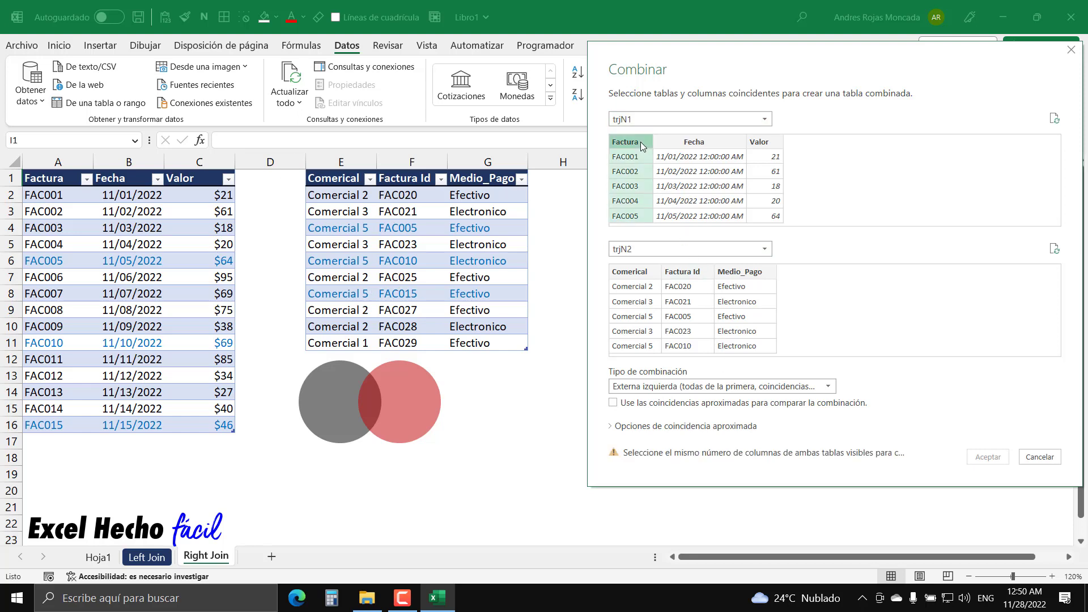
{"action": "left_click", "coordinate": [684, 272]}
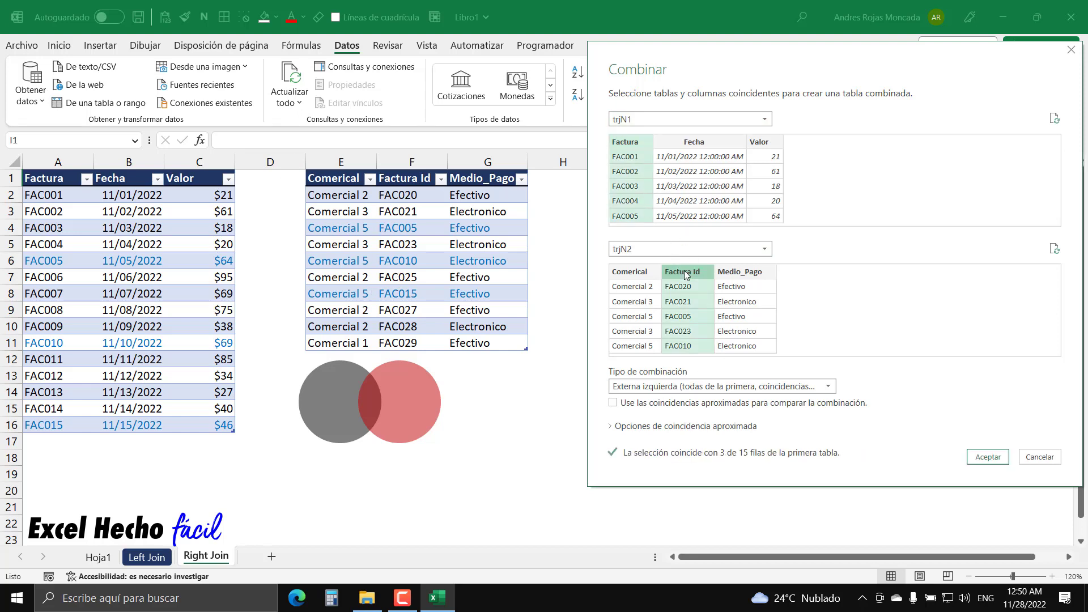
{"action": "left_click", "coordinate": [828, 387]}
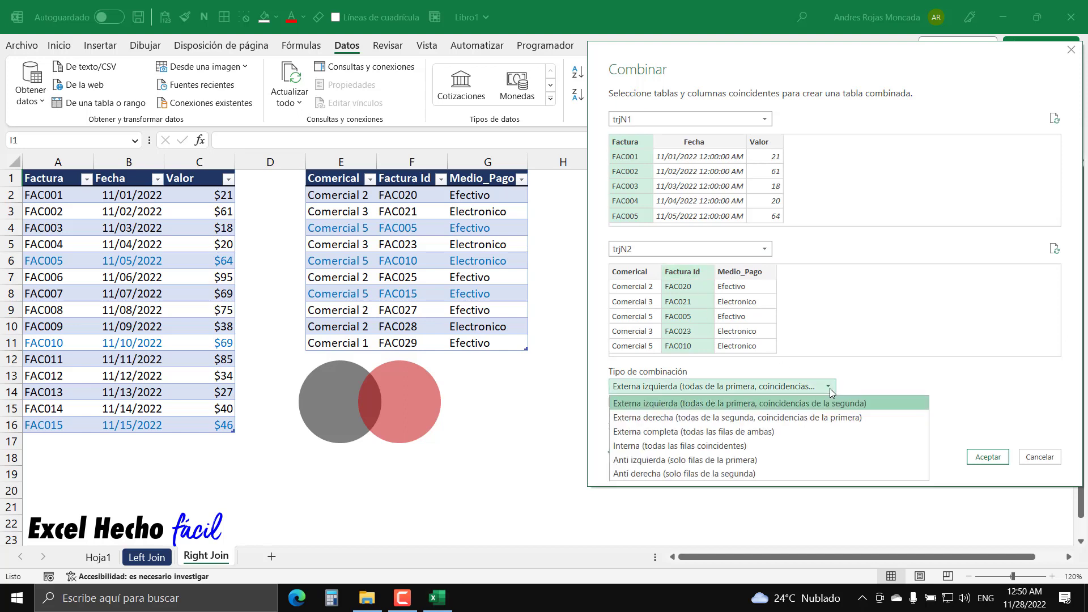
{"action": "left_click", "coordinate": [649, 419]}
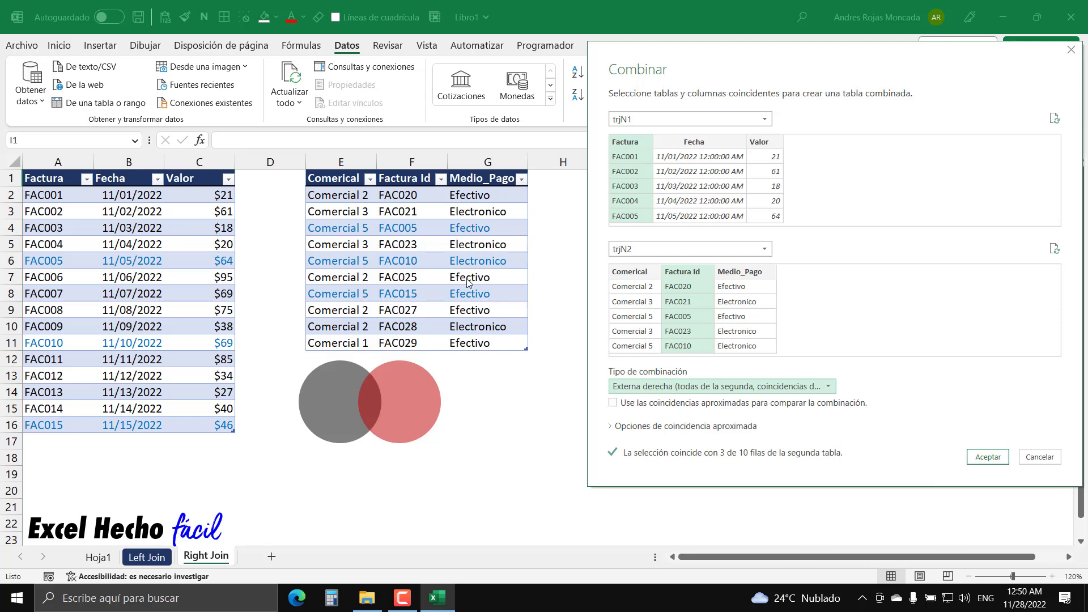
{"action": "left_click", "coordinate": [825, 388]}
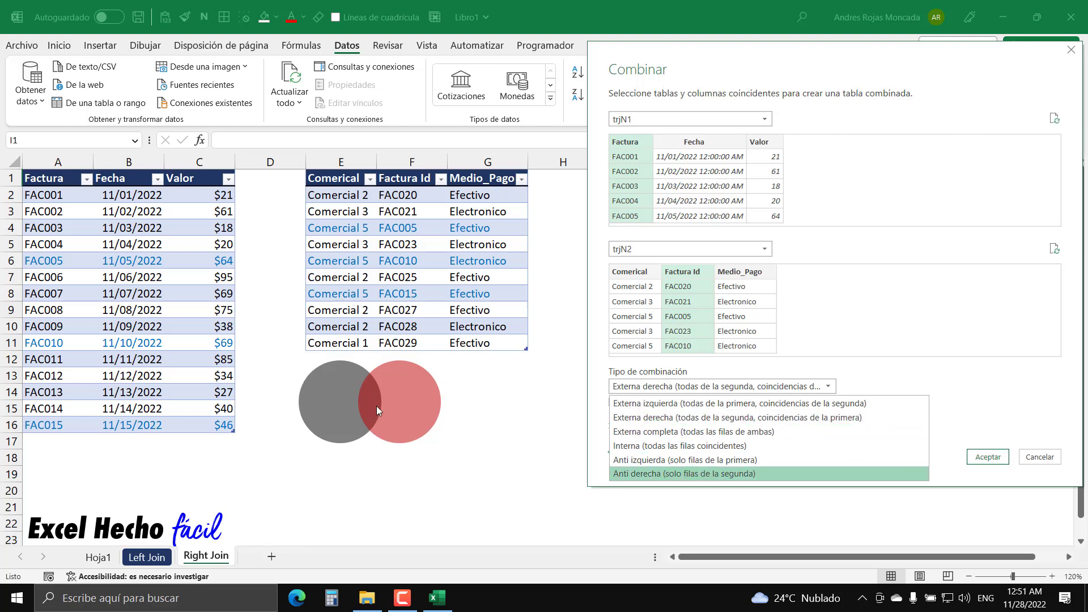
{"action": "left_click", "coordinate": [815, 420]}
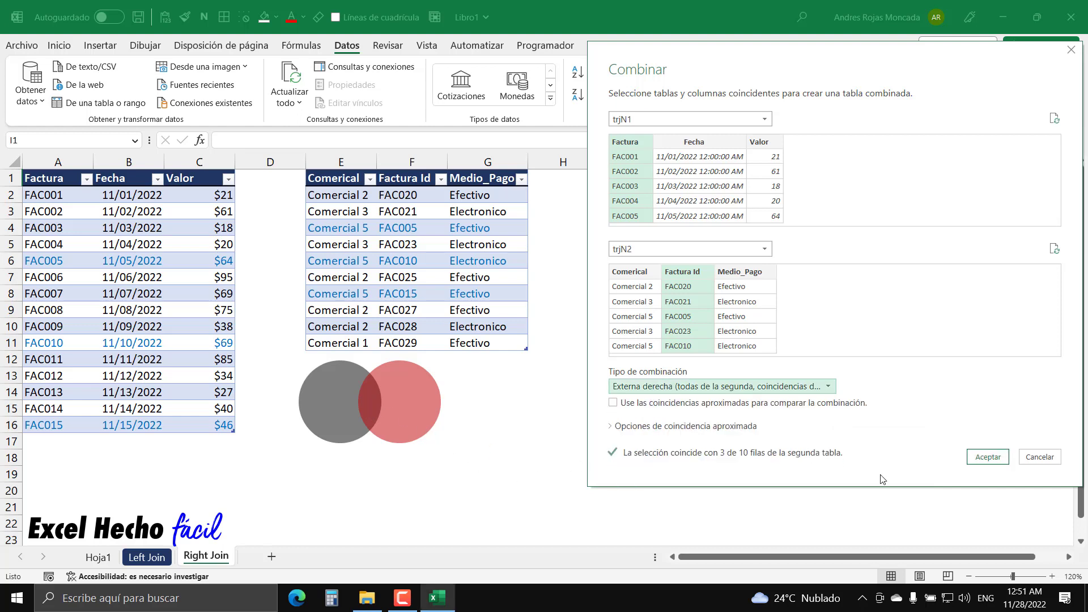
{"action": "left_click", "coordinate": [992, 461]}
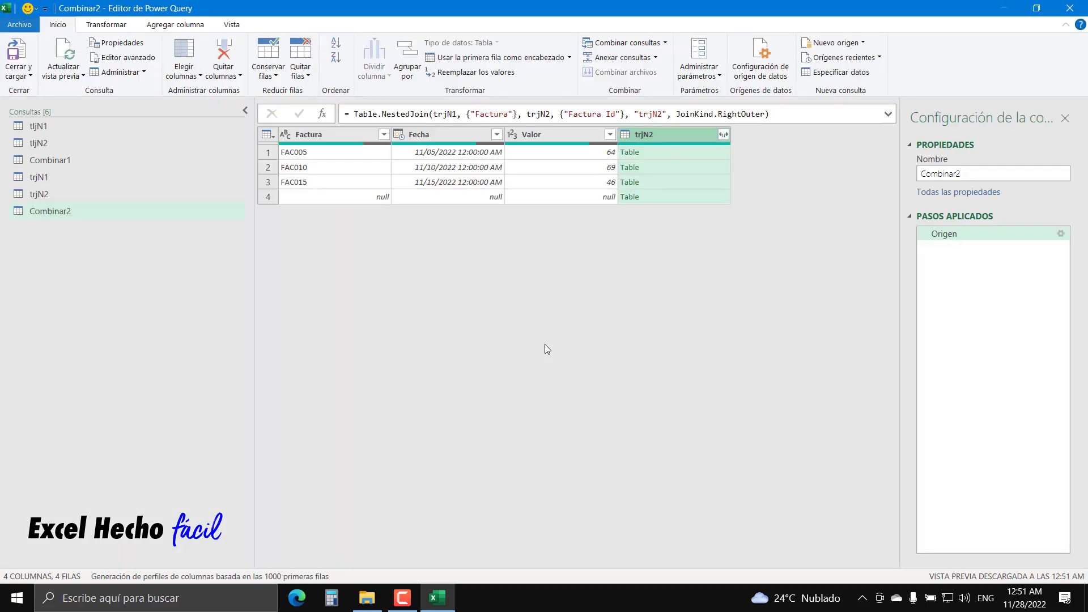
Expand the merged trjN2 column to Comerical, Factura Id and Medio_Pago without the original column name as prefix.
{"action": "left_click", "coordinate": [724, 135]}
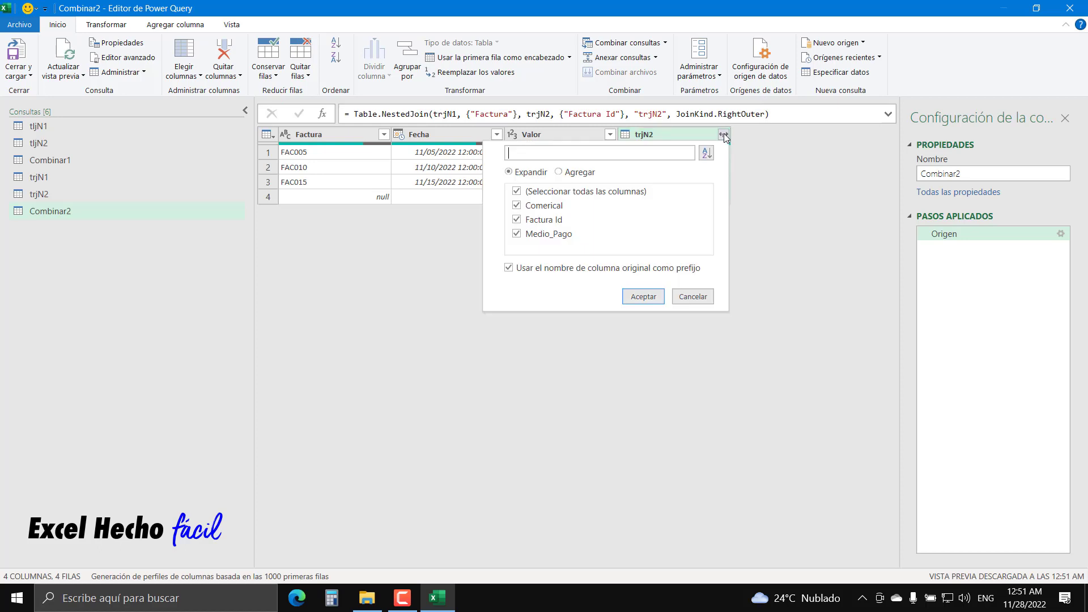
{"action": "left_click", "coordinate": [517, 270]}
{"action": "left_click", "coordinate": [651, 297]}
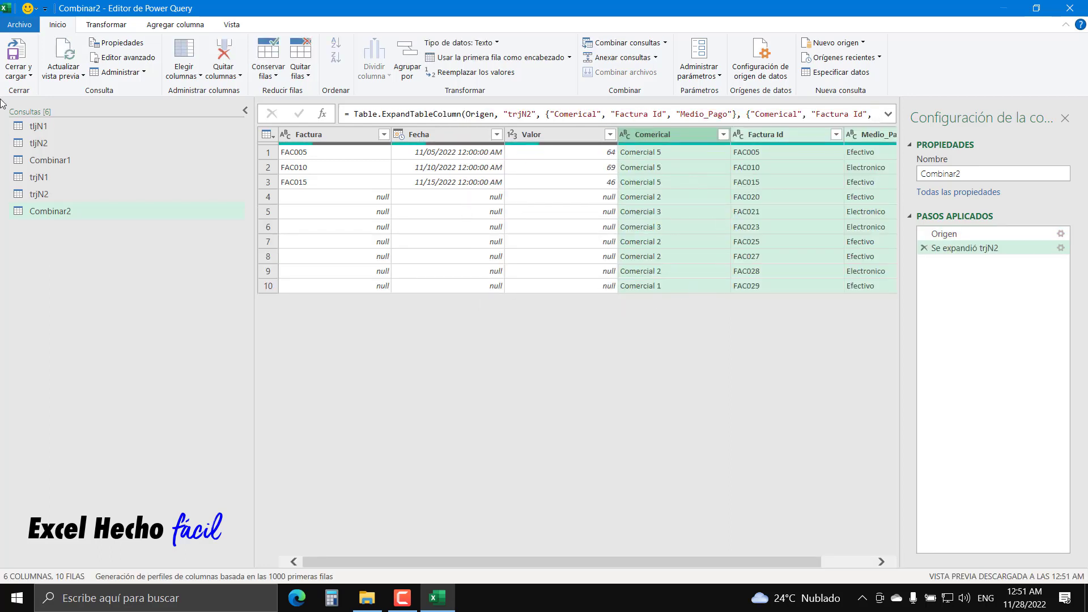
Load the merged query as a table in the existing Right Join sheet at cell I1, and close the queries pane.
{"action": "left_click", "coordinate": [17, 74]}
{"action": "left_click", "coordinate": [33, 106]}
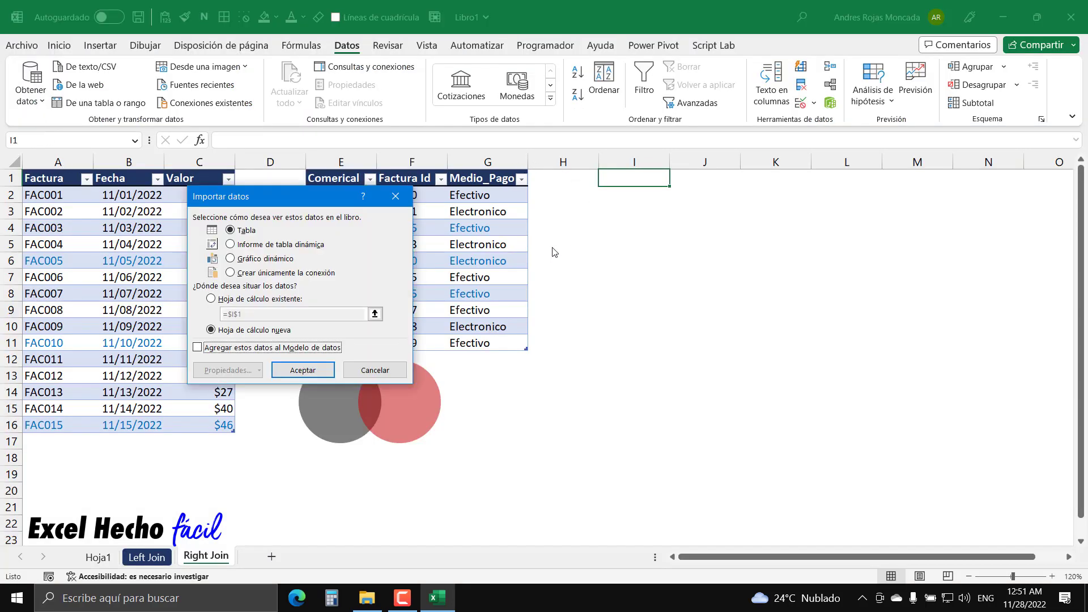
{"action": "left_click", "coordinate": [230, 230]}
{"action": "left_click", "coordinate": [212, 299]}
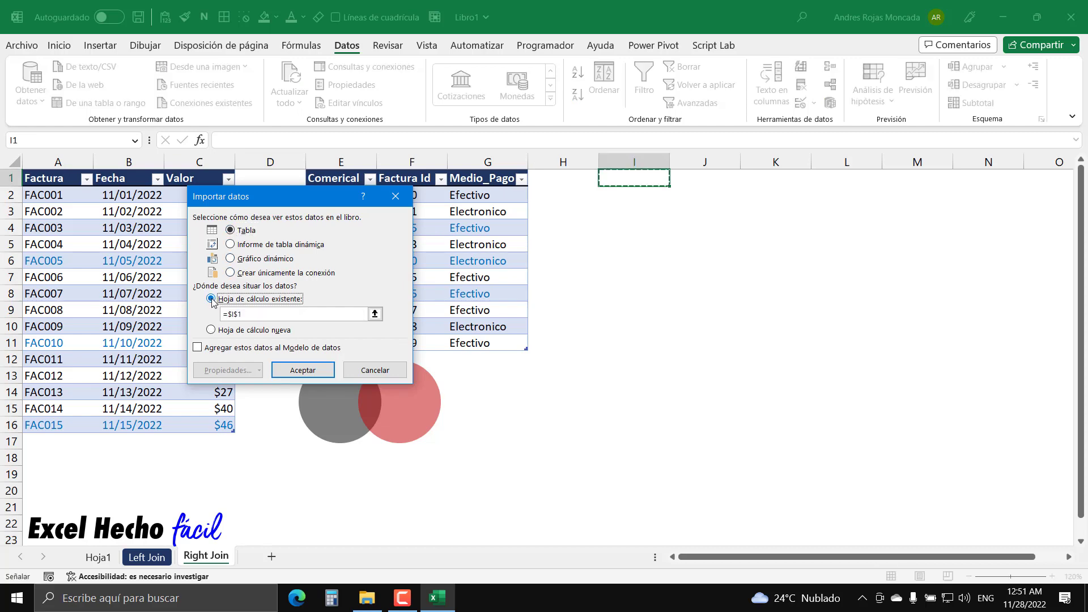
{"action": "left_click", "coordinate": [374, 314]}
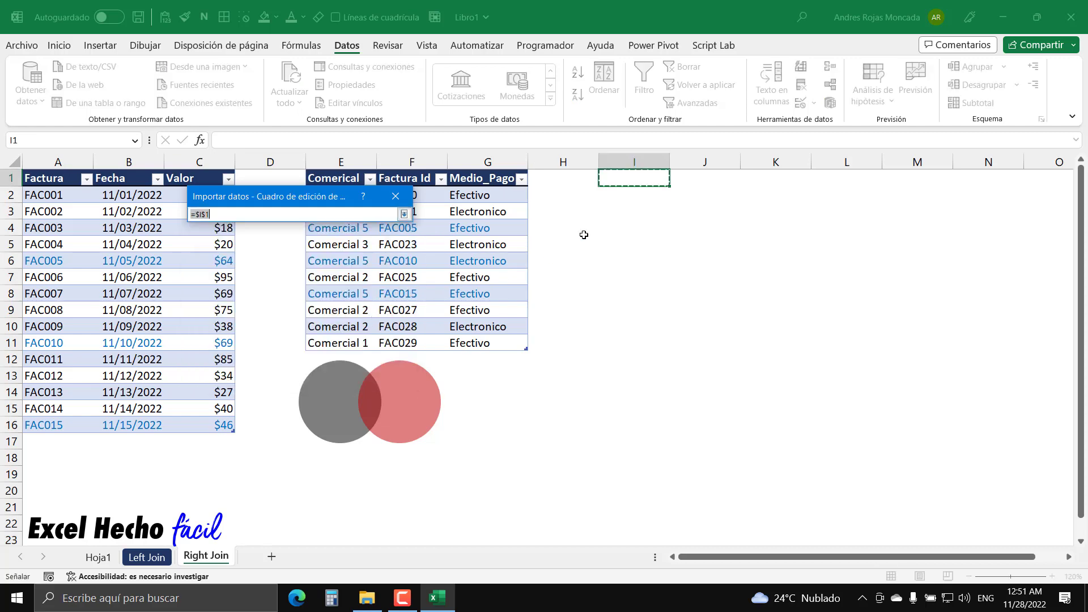
{"action": "left_click", "coordinate": [404, 213]}
{"action": "left_click", "coordinate": [325, 372]}
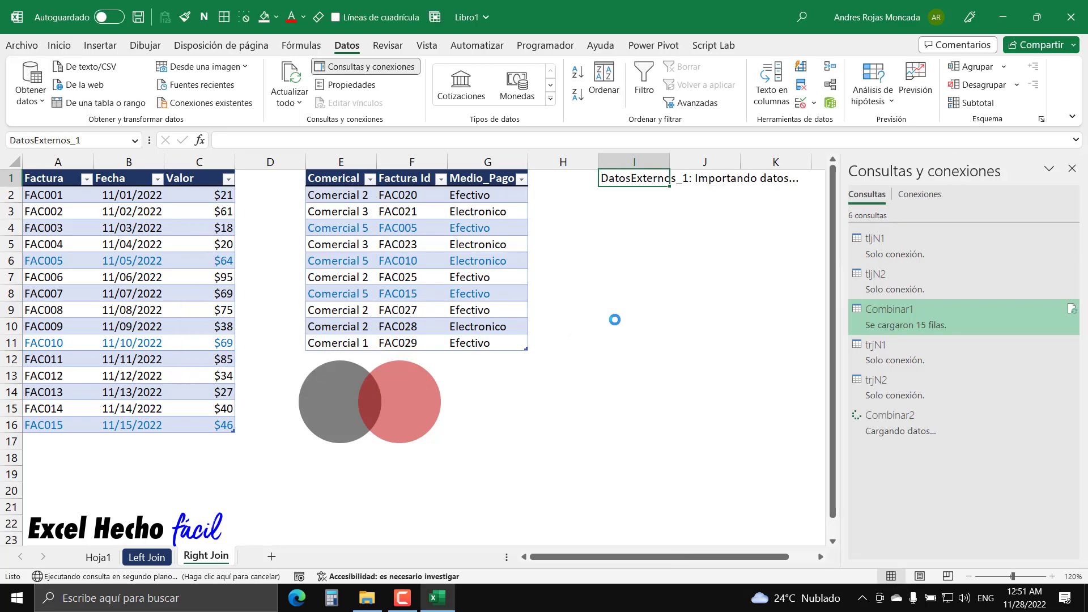
{"action": "left_click", "coordinate": [1072, 168]}
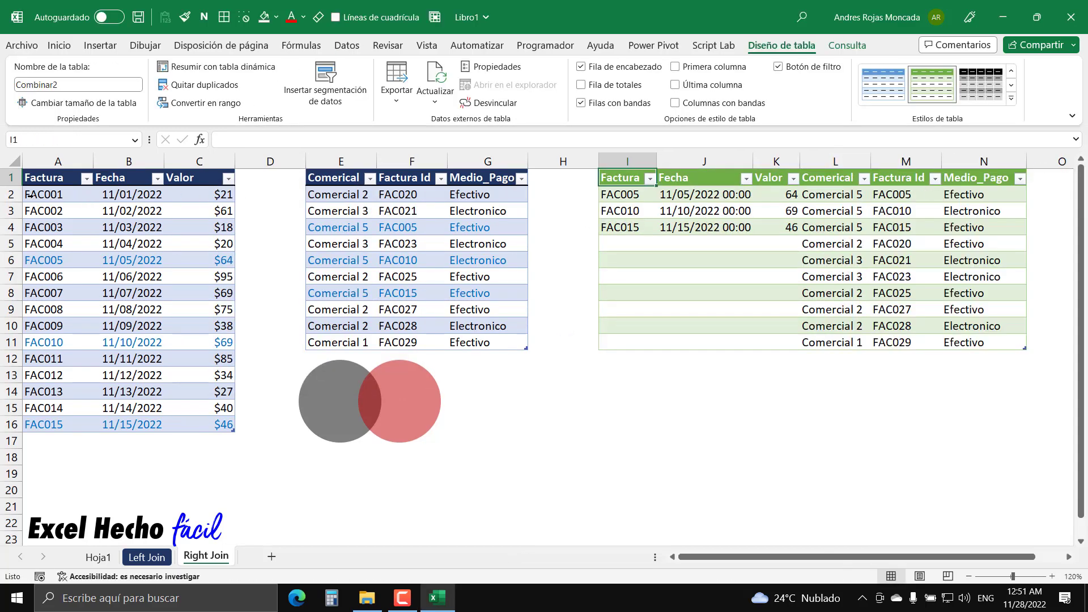
Examine the matched invoices and the unmatched rows of the loaded right join table, comparing Factura with Factura Id.
{"action": "left_click_drag", "start_coordinate": [12, 194], "coordinate": [11, 343]}
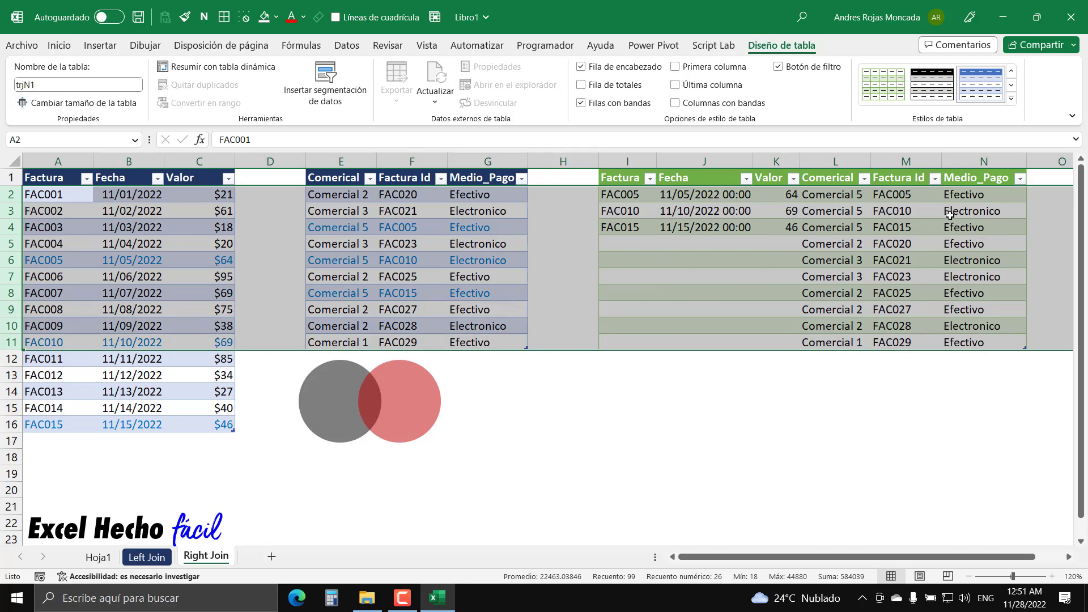
{"action": "left_click", "coordinate": [959, 195]}
{"action": "left_click", "coordinate": [909, 196]}
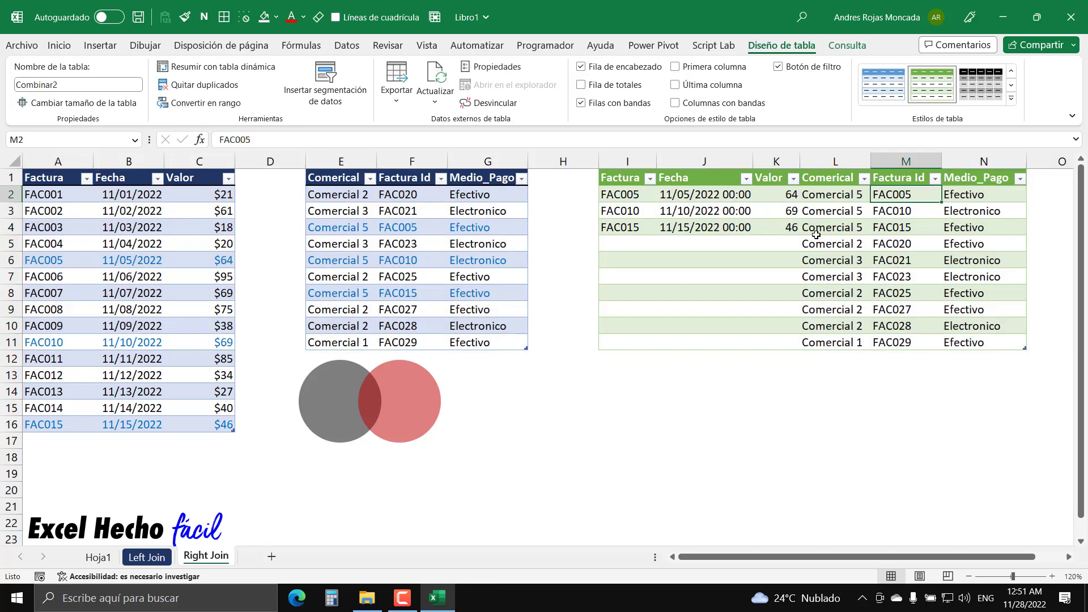
{"action": "left_click", "coordinate": [638, 198], "text": "ctrl"}
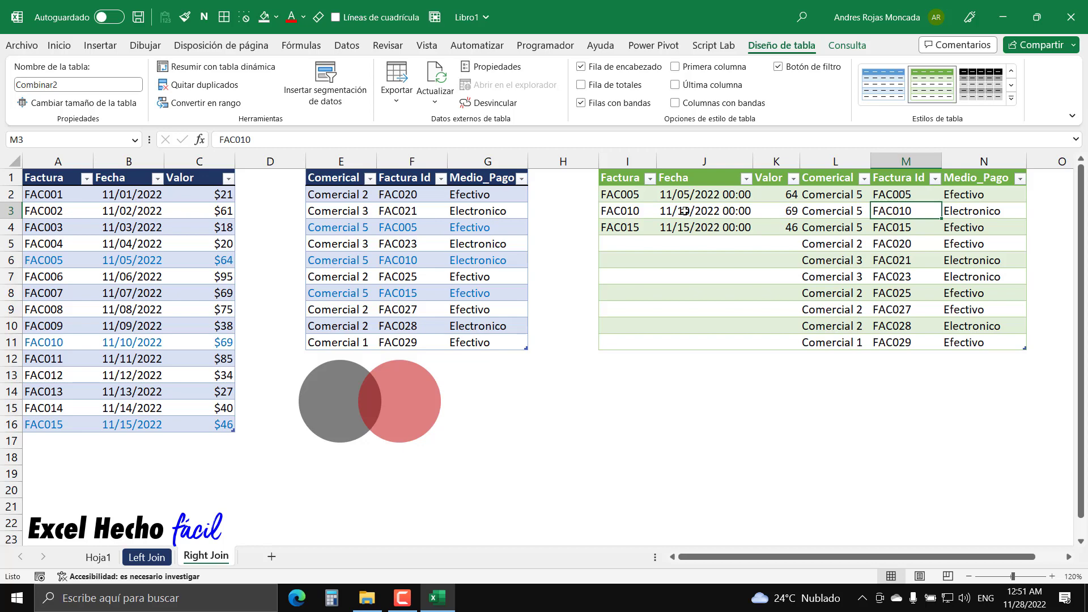
{"action": "left_click", "coordinate": [646, 211], "text": "ctrl"}
{"action": "left_click", "coordinate": [903, 227]}
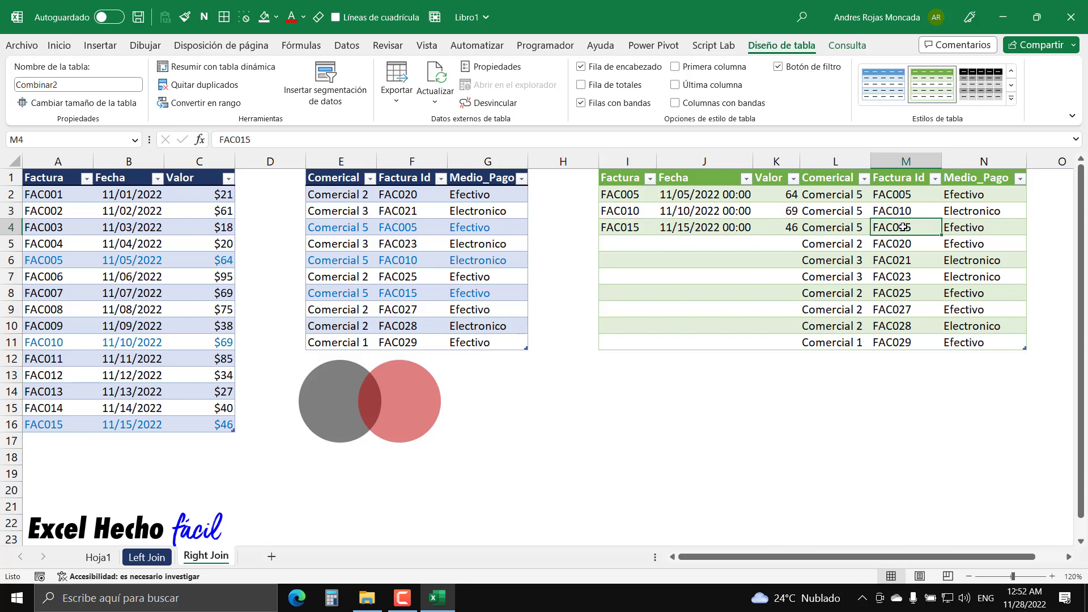
{"action": "left_click", "coordinate": [630, 224], "text": "ctrl"}
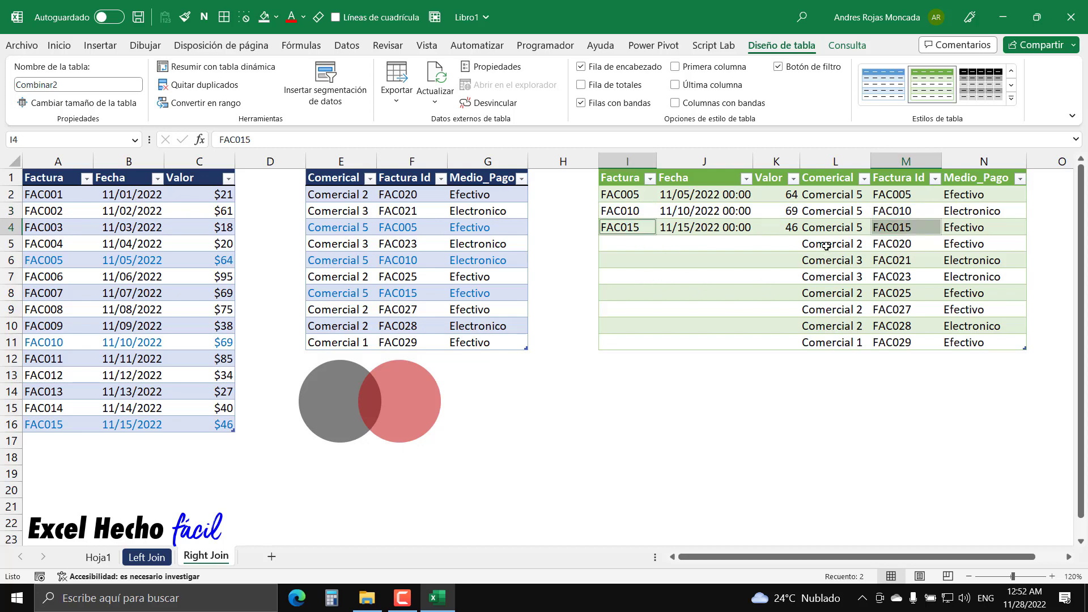
{"action": "left_click_drag", "start_coordinate": [826, 246], "coordinate": [964, 245]}
{"action": "left_click_drag", "start_coordinate": [774, 244], "coordinate": [629, 245]}
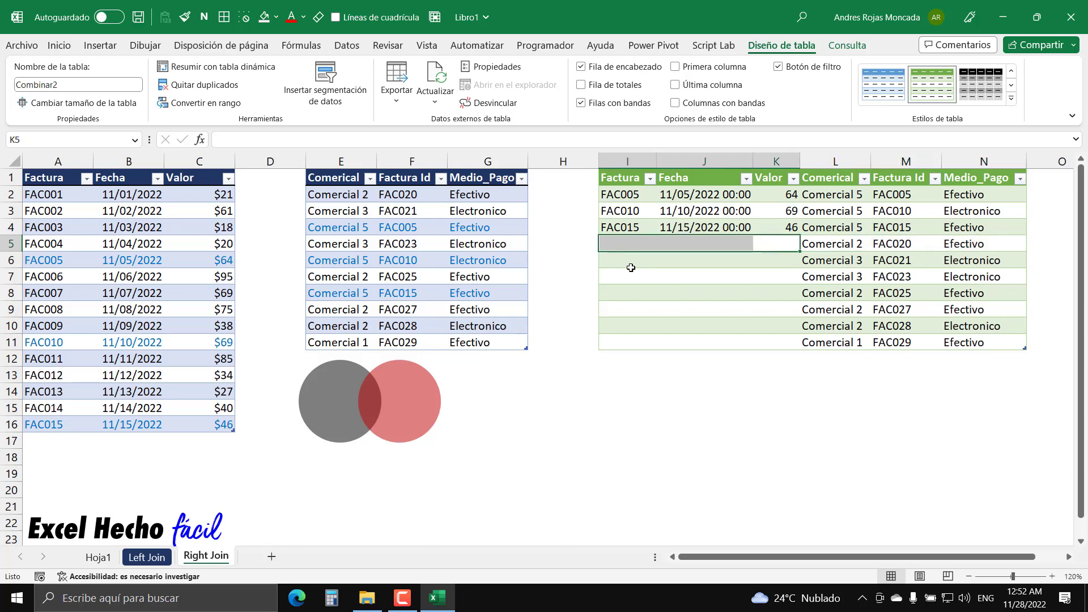
{"action": "left_click_drag", "start_coordinate": [834, 245], "coordinate": [978, 341]}
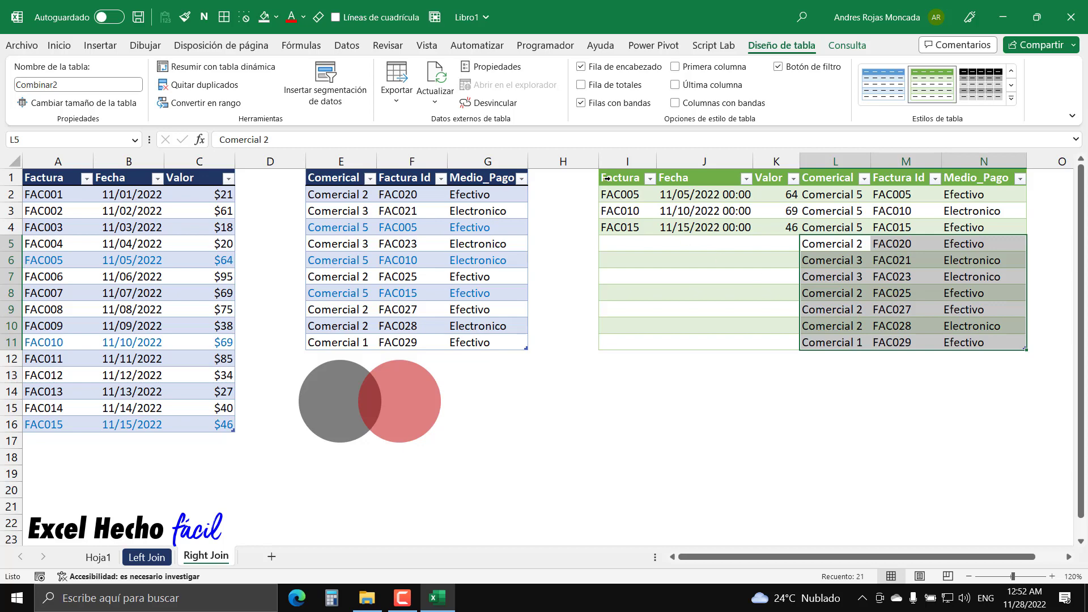
Compare the Factura, Fecha and Valor headers of the first source table with those in the joined table.
{"action": "left_click", "coordinate": [626, 179]}
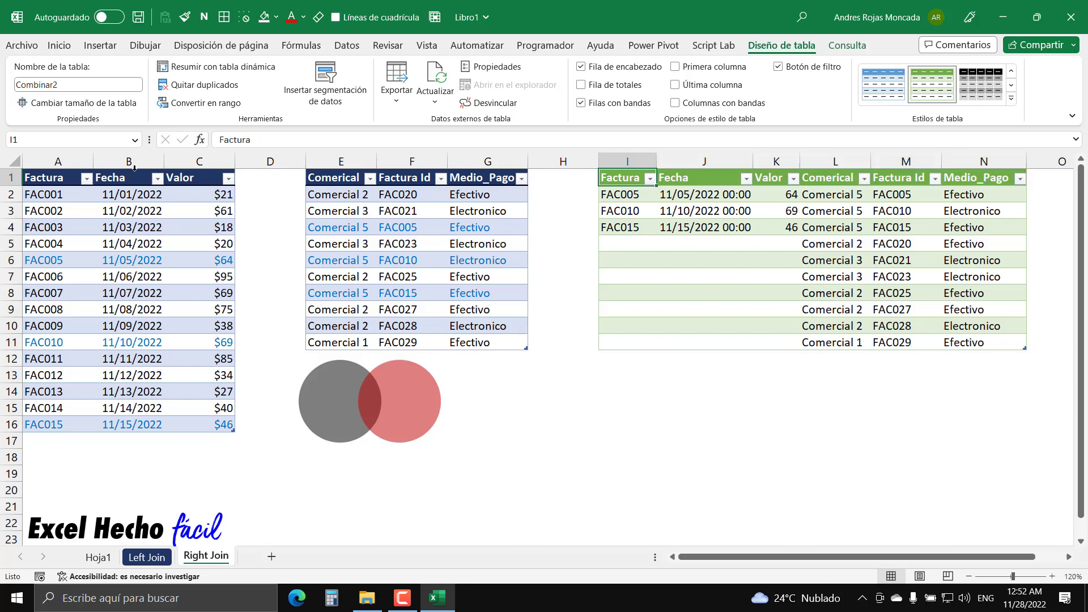
{"action": "left_click", "coordinate": [63, 177]}
{"action": "left_click", "coordinate": [623, 177]}
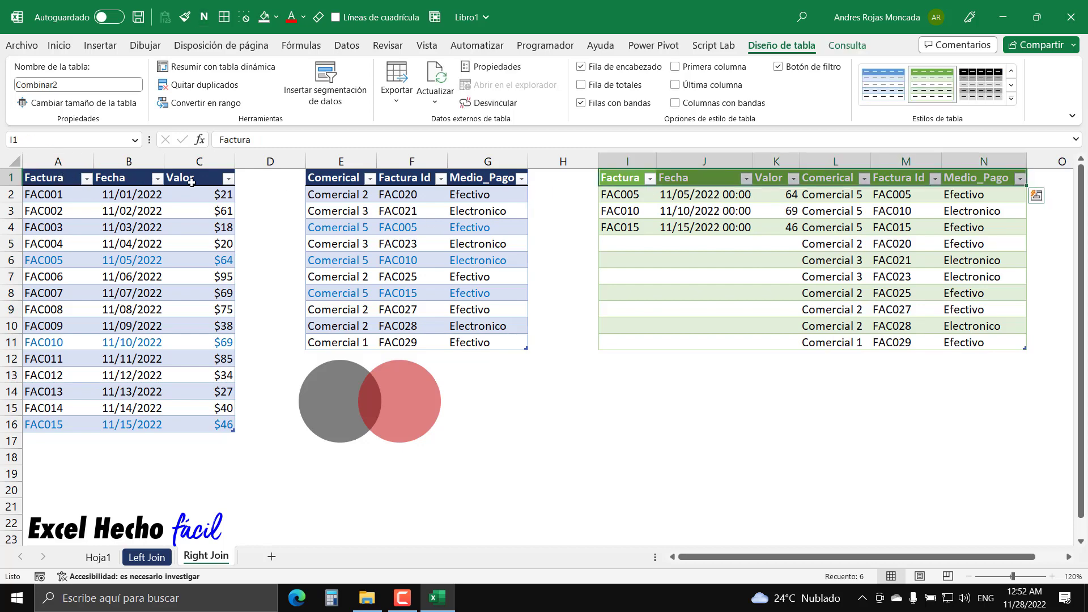
{"action": "left_click", "coordinate": [109, 178]}
{"action": "left_click", "coordinate": [699, 179]}
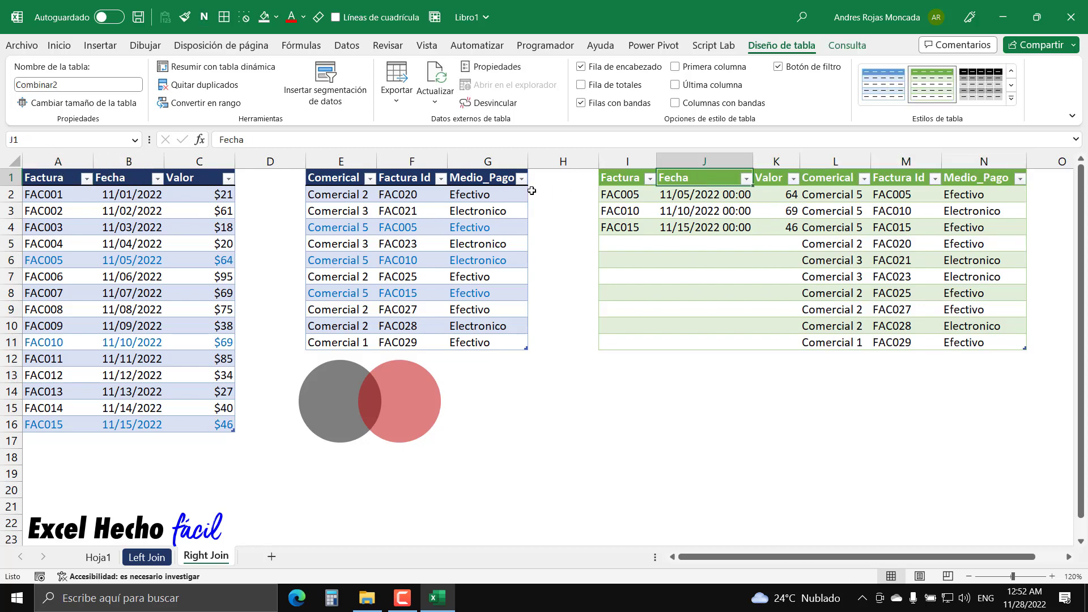
{"action": "left_click", "coordinate": [188, 180]}
{"action": "left_click", "coordinate": [761, 178]}
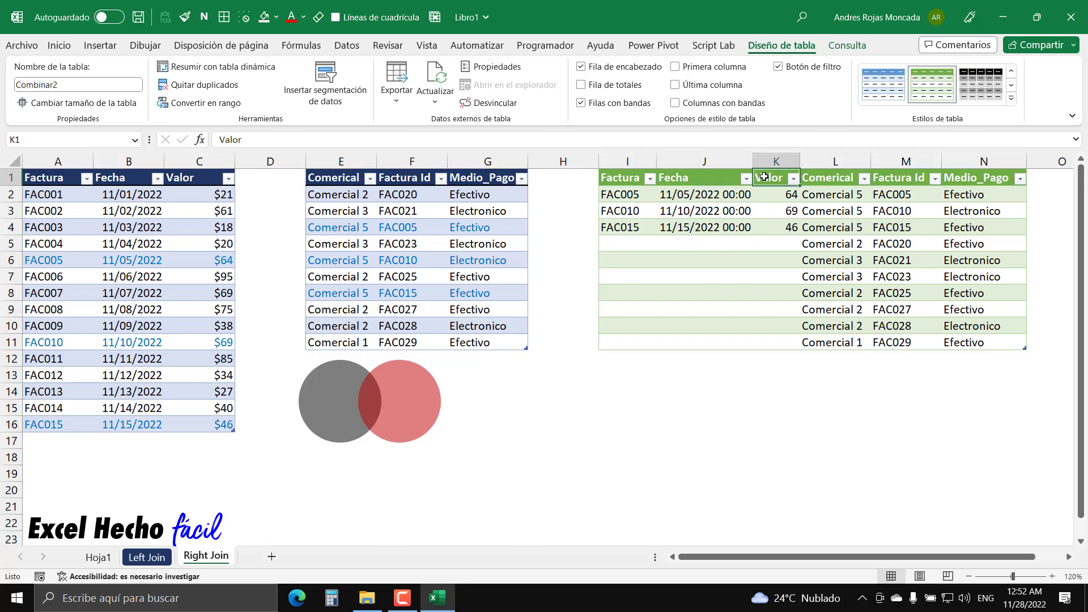
Filter the joined table's Fecha column to show only blank entries, and undo that filter.
{"action": "left_click", "coordinate": [707, 179]}
{"action": "left_click", "coordinate": [746, 178]}
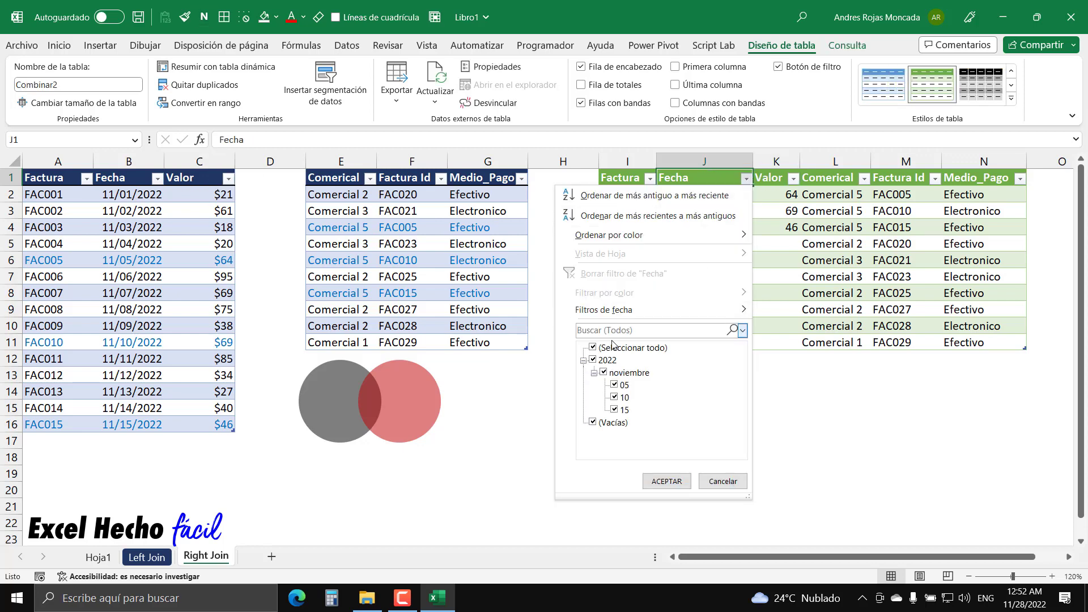
{"action": "left_click", "coordinate": [593, 348]}
{"action": "left_click", "coordinate": [593, 423]}
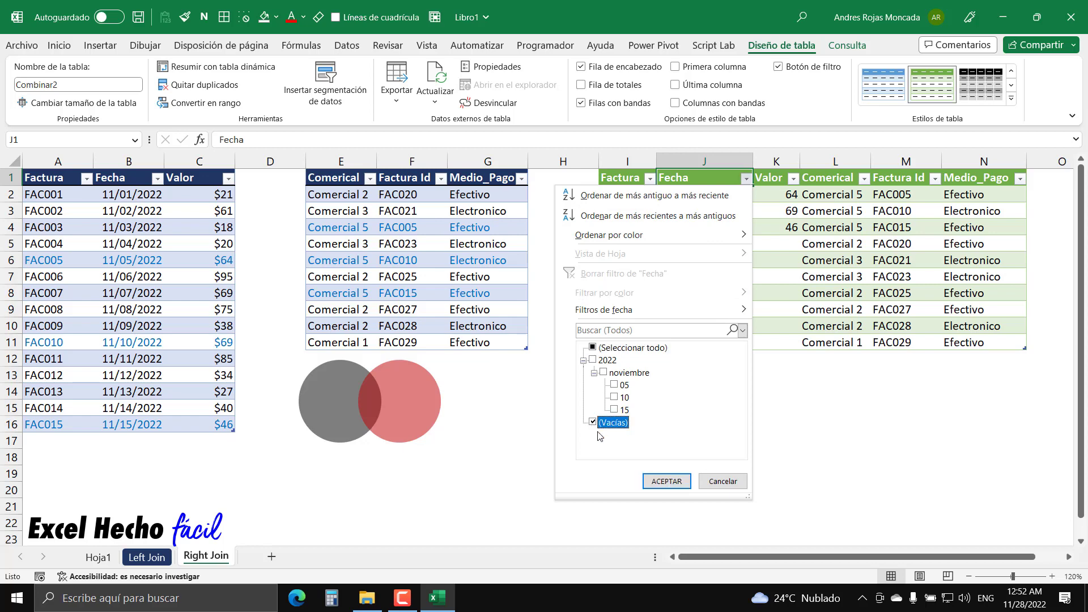
{"action": "left_click", "coordinate": [667, 482]}
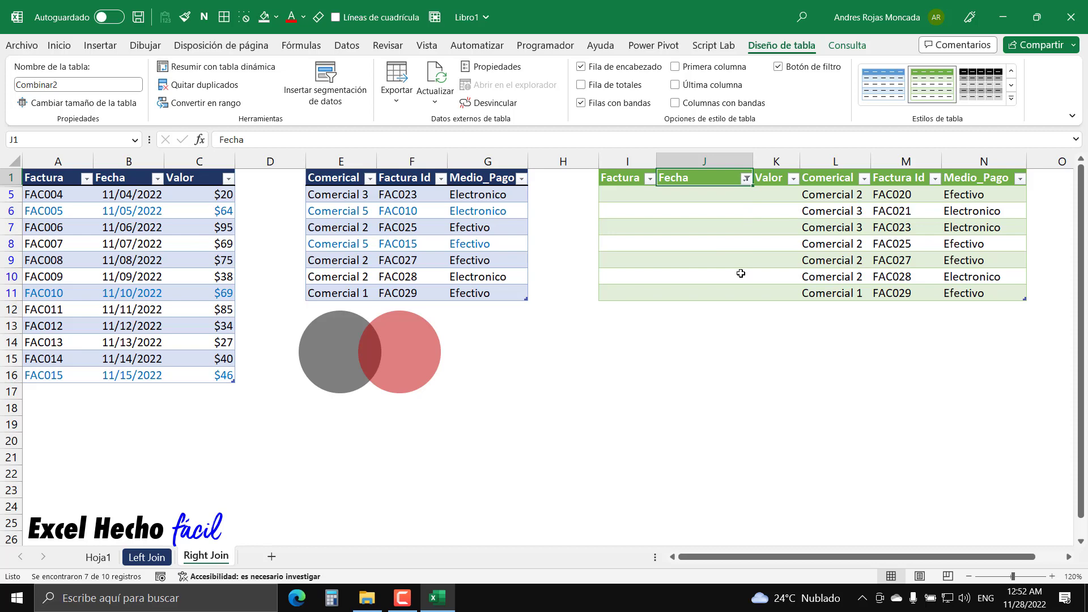
{"action": "key", "text": "ctrl+z"}
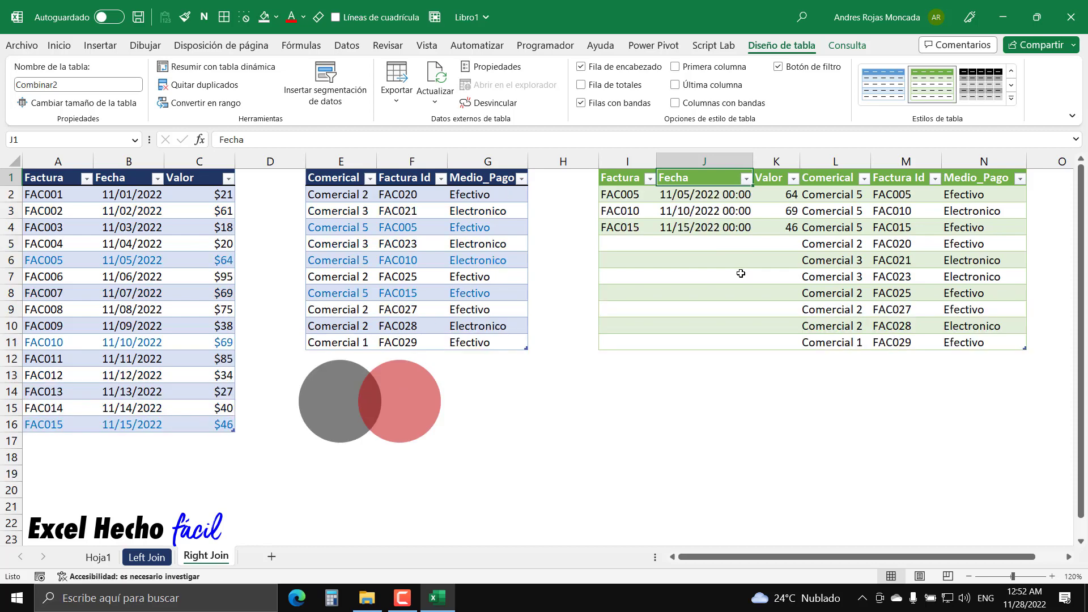
{"action": "left_click", "coordinate": [925, 197]}
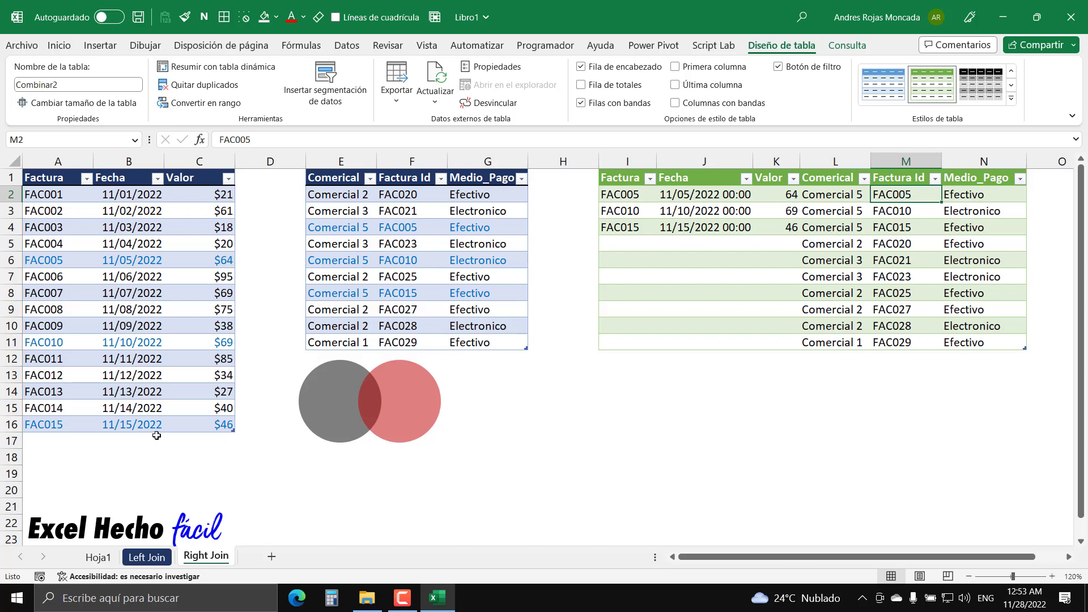
{"action": "left_click", "coordinate": [5, 424]}
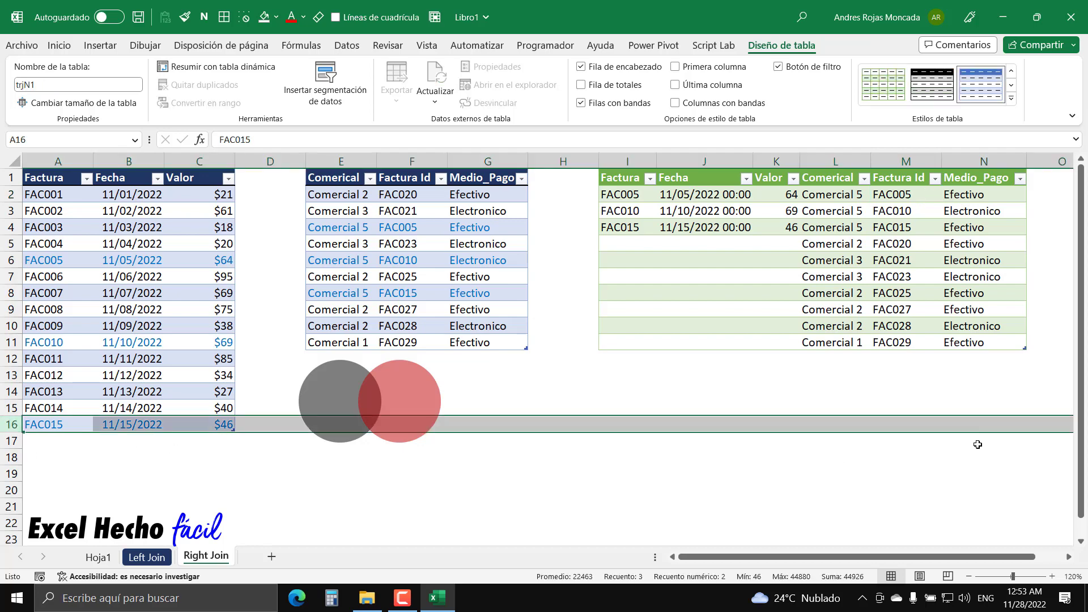
{"action": "left_click", "coordinate": [996, 425]}
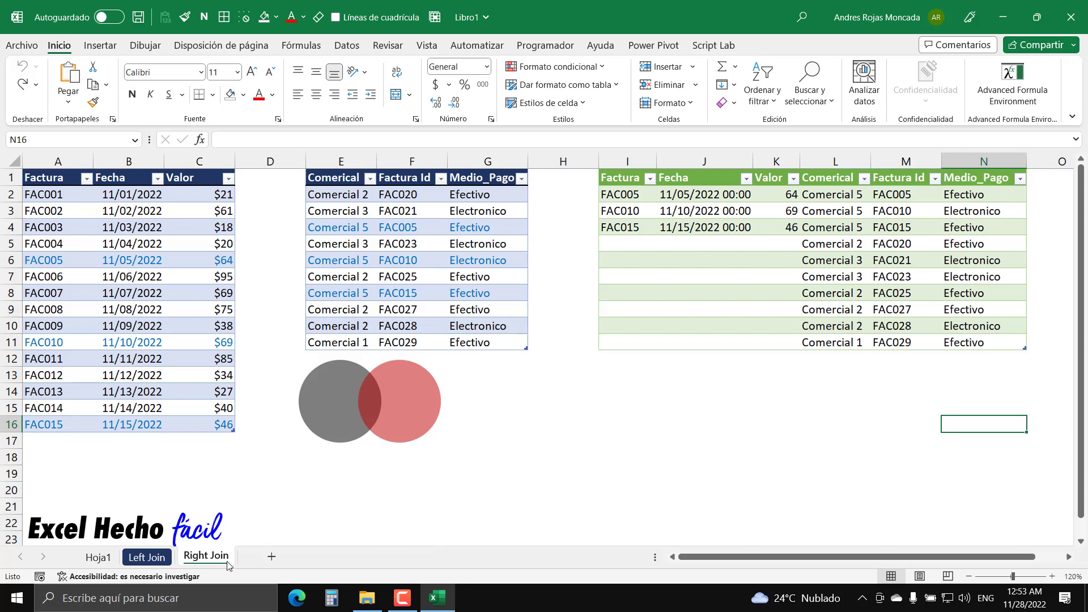
Duplicate the Hoja1 sheet after Right Join and rename the copy as Full Outer Join.
{"action": "left_click", "coordinate": [100, 557]}
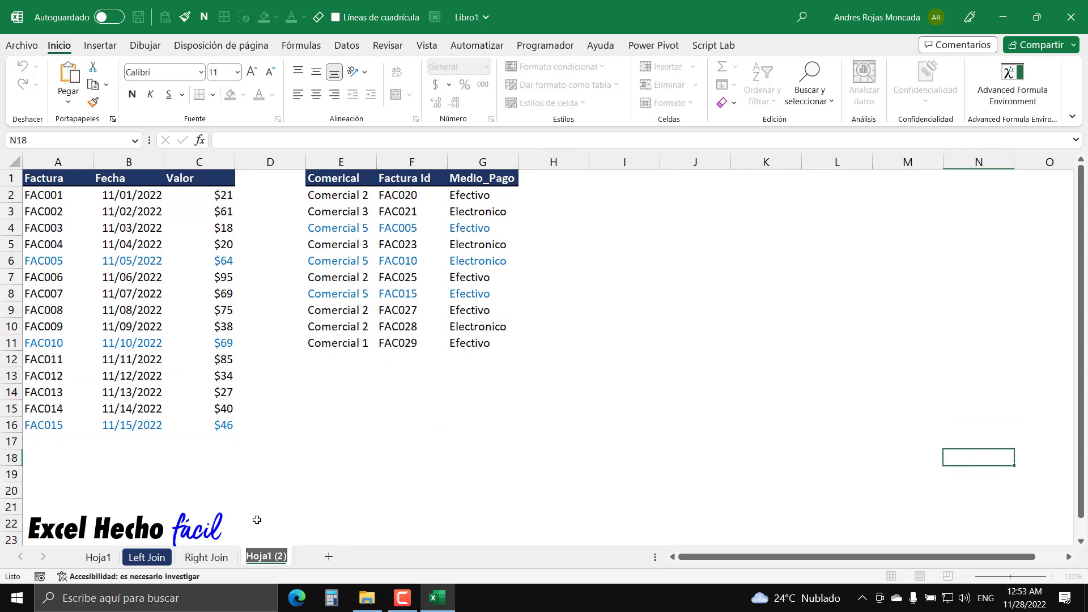
{"action": "type", "text": "Fu"}
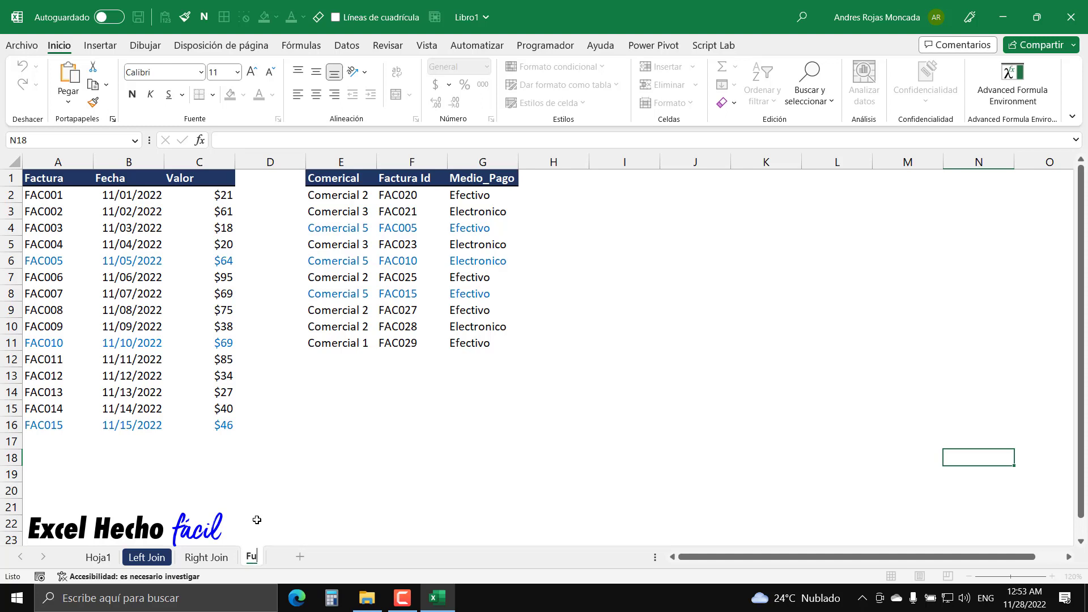
{"action": "type", "text": "ll Outer Join"}
{"action": "key", "text": "Return"}
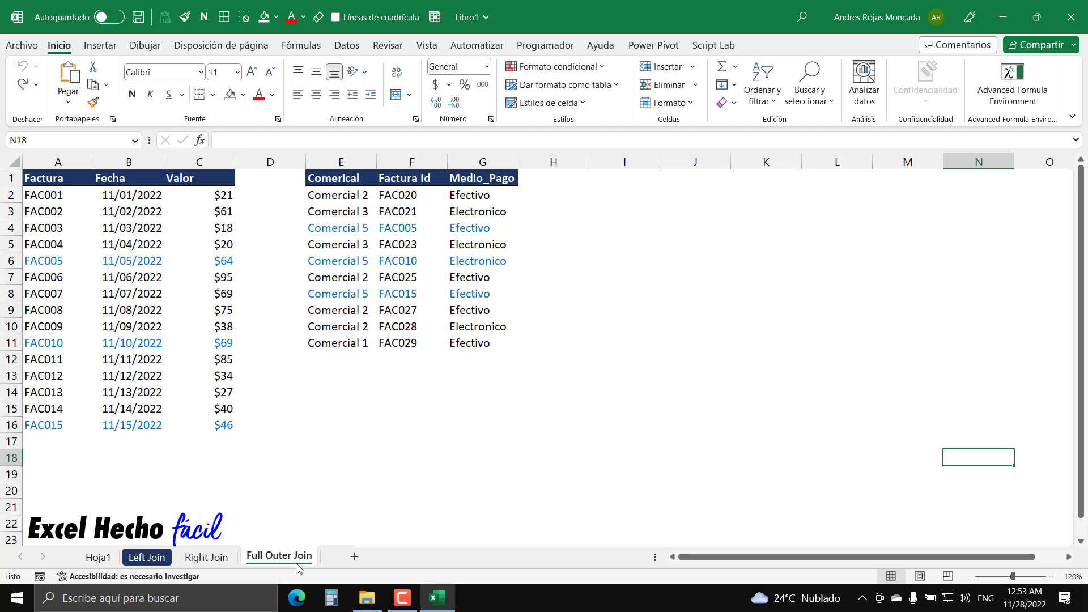
Duplicate Hoja1 again between Right Join and Full Outer Join, and rename the copy as Inner Join.
{"action": "left_click", "coordinate": [101, 560]}
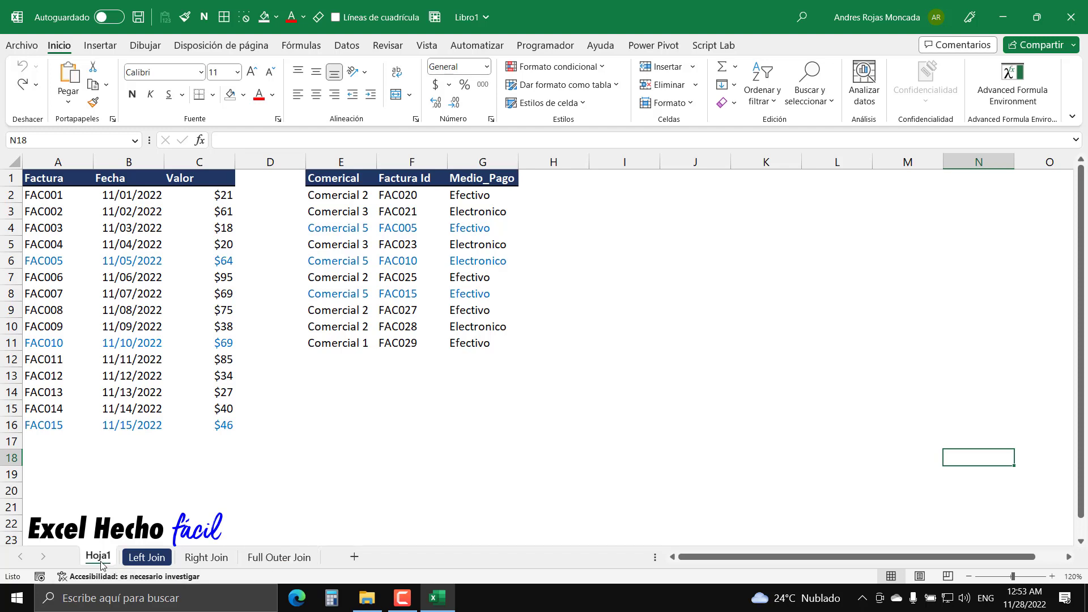
{"action": "left_click_drag", "start_coordinate": [101, 563], "coordinate": [257, 561]}
{"action": "double_click", "coordinate": [269, 557]}
{"action": "type", "text": "Inner"}
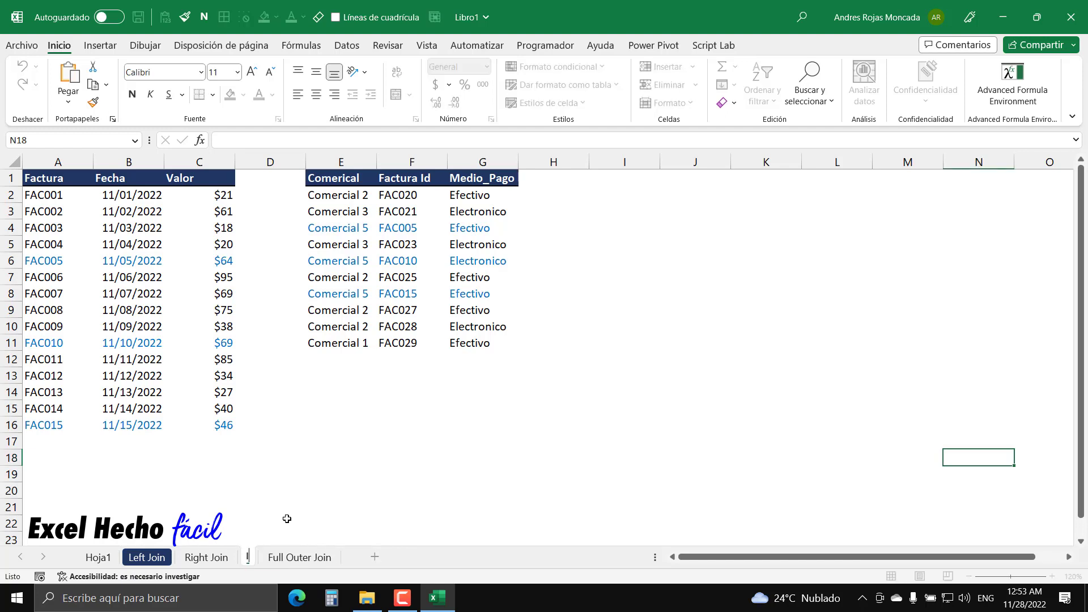
{"action": "type", "text": " Join"}
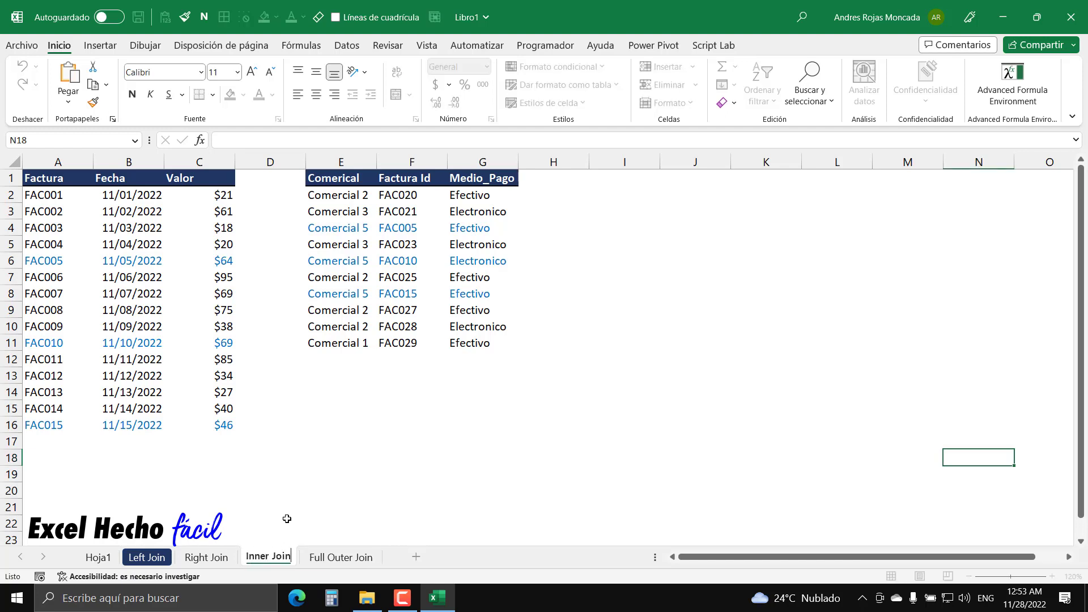
{"action": "key", "text": "Return"}
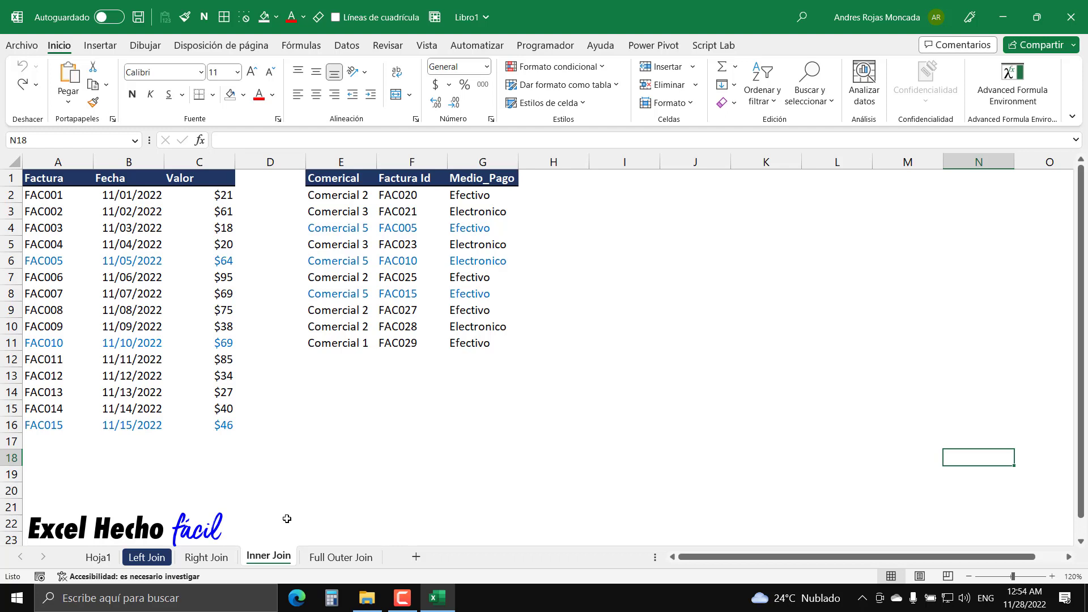
Convert range A1:C16 on the Inner Join sheet into a table with headers and name it tijN1.
{"action": "left_click_drag", "start_coordinate": [72, 180], "coordinate": [205, 428]}
{"action": "key", "text": "ctrl+t"}
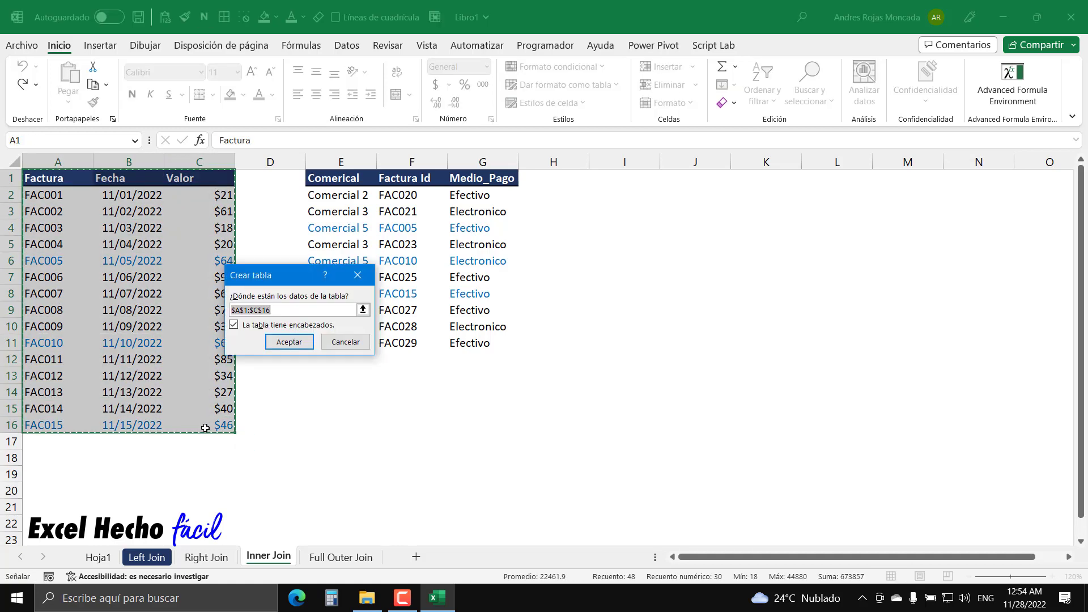
{"action": "key", "text": "Return"}
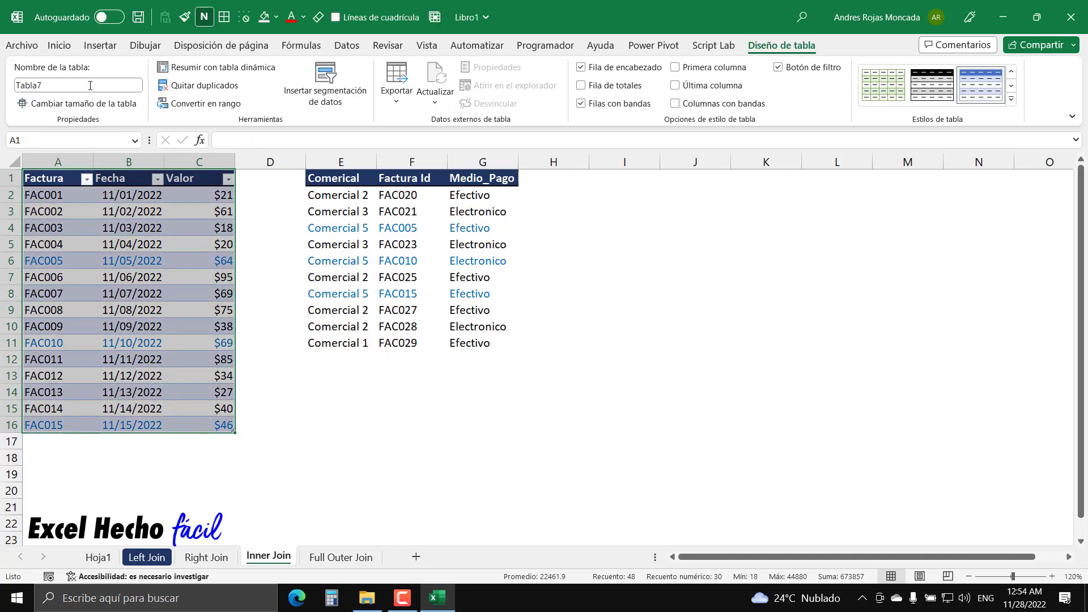
{"action": "left_click", "coordinate": [88, 85]}
{"action": "type", "text": "t"}
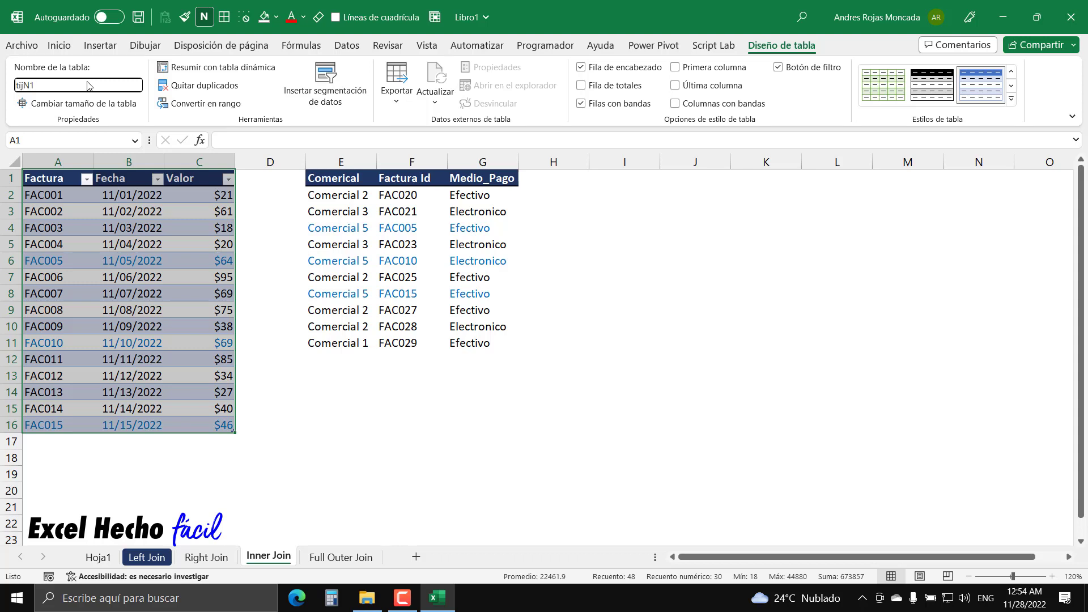
{"action": "type", "text": "ijN1"}
{"action": "key", "text": "Return"}
{"action": "left_click", "coordinate": [89, 85]}
Convert range E1:G11 on the Inner Join sheet into a table with headers and name it tijN2.
{"action": "left_click_drag", "start_coordinate": [331, 181], "coordinate": [483, 348]}
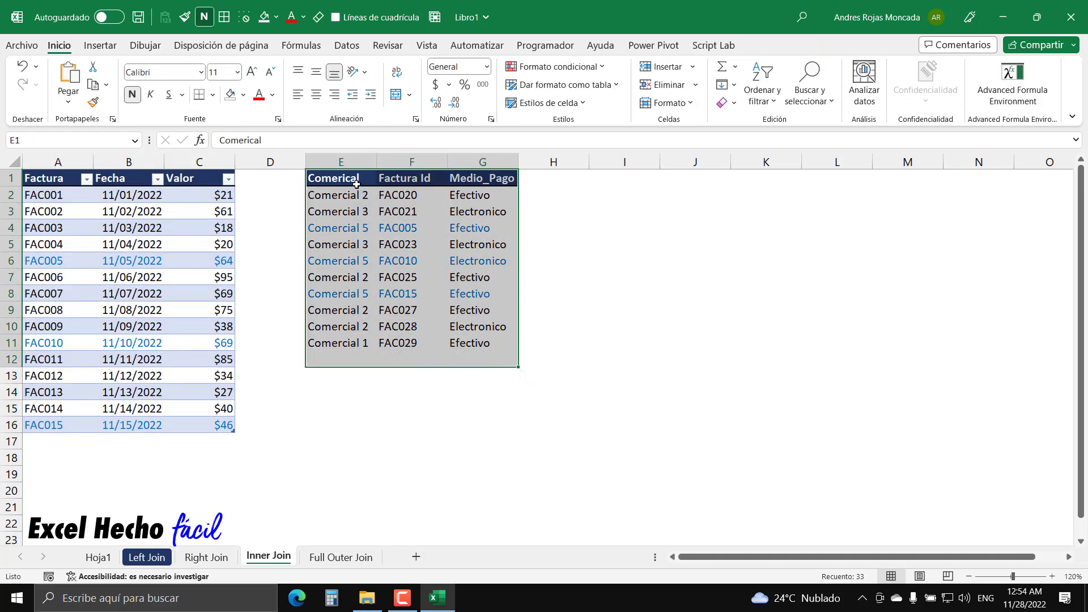
{"action": "left_click_drag", "start_coordinate": [360, 181], "coordinate": [462, 225]}
{"action": "left_click", "coordinate": [362, 179]}
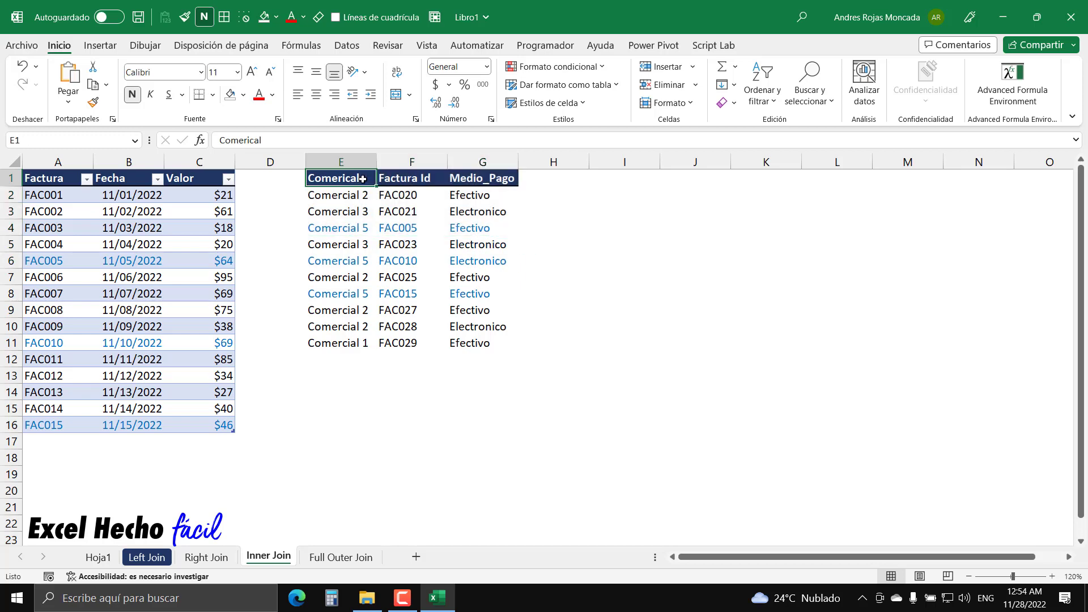
{"action": "key", "text": "ctrl+a"}
{"action": "key", "text": "ctrl+t"}
{"action": "key", "text": "Return"}
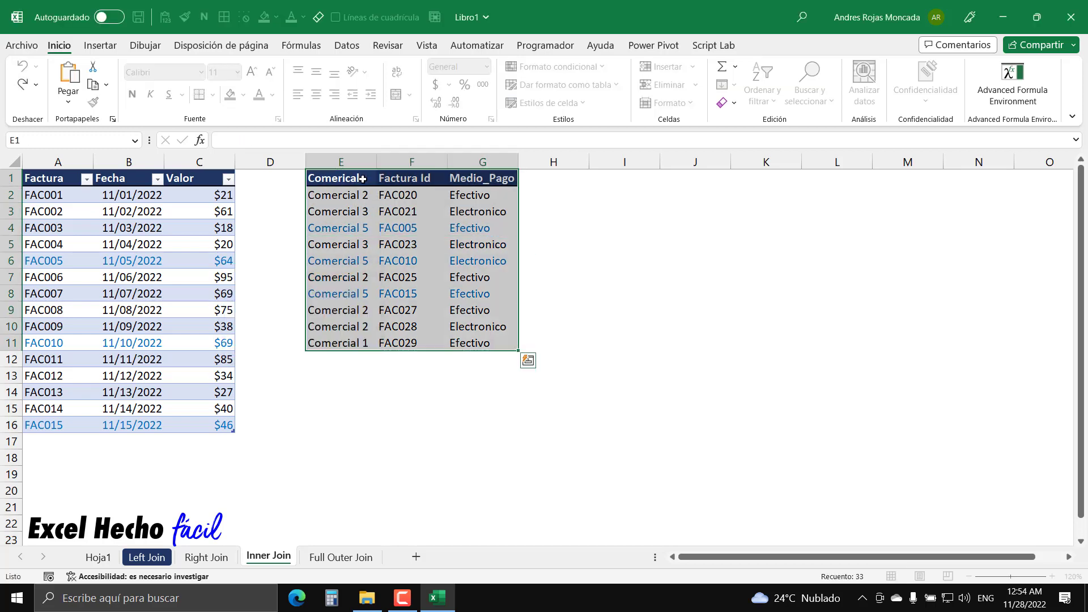
{"action": "left_click", "coordinate": [93, 86]}
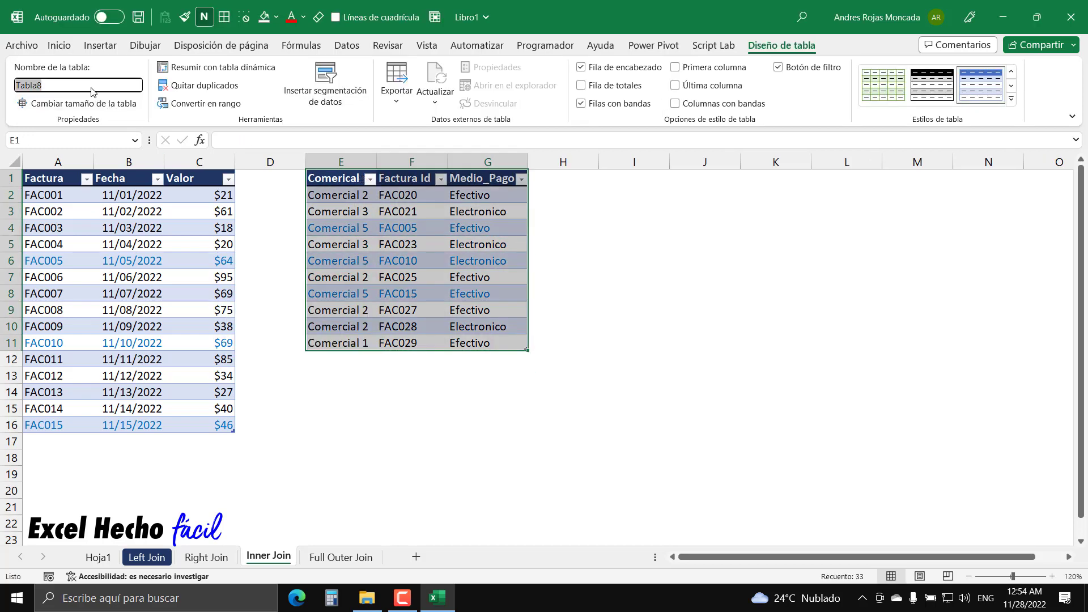
{"action": "type", "text": "tijN1"}
{"action": "key", "text": "Return"}
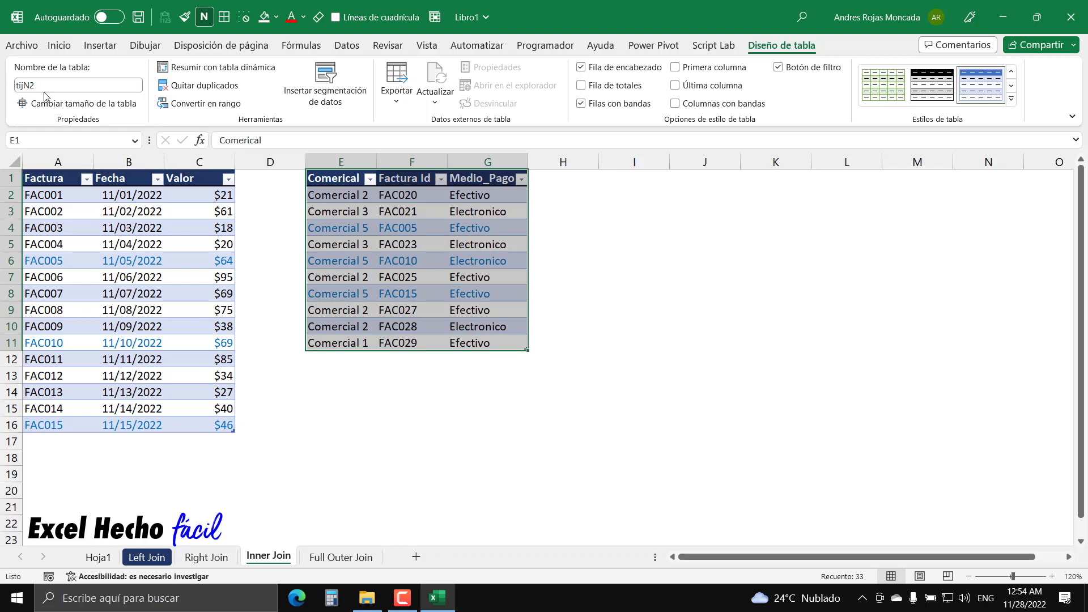
{"action": "left_click", "coordinate": [643, 182]}
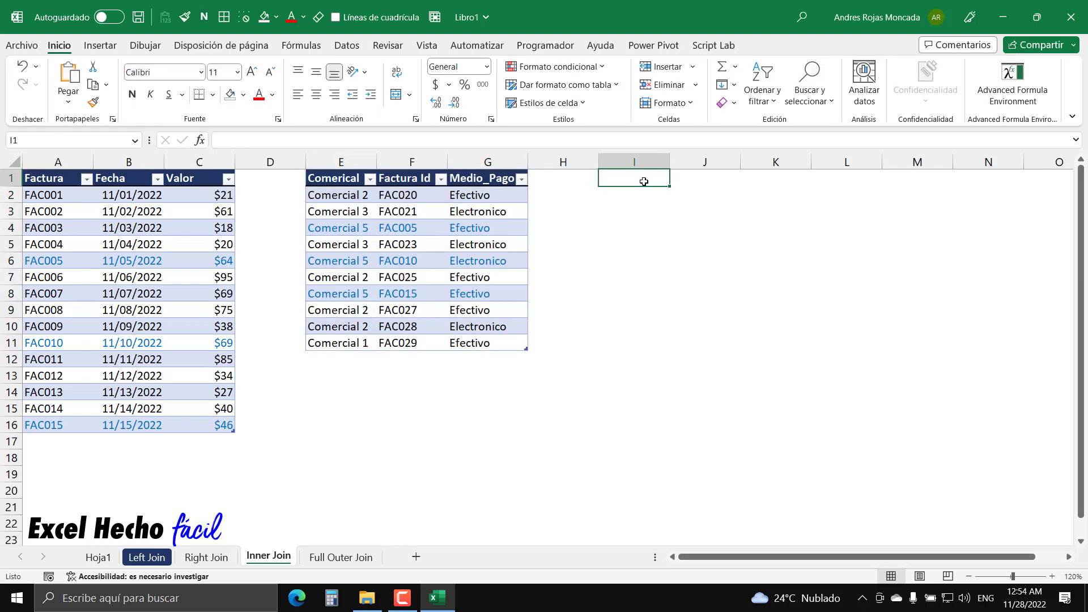
Load table tijN1 into Power Query and keep it as a connection-only query.
{"action": "left_click_drag", "start_coordinate": [55, 182], "coordinate": [182, 427]}
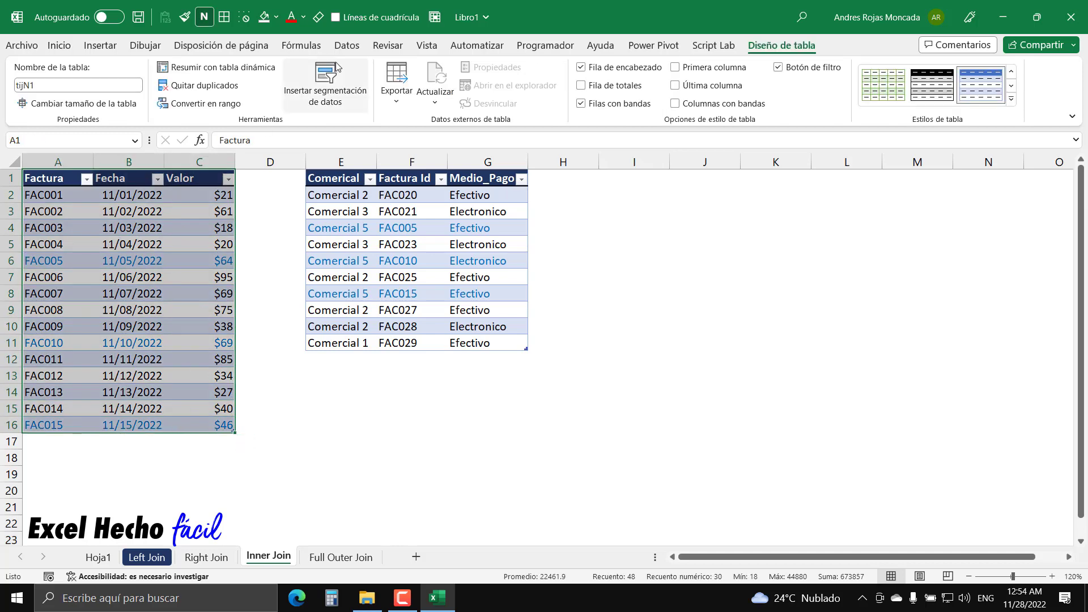
{"action": "left_click", "coordinate": [347, 45]}
{"action": "left_click", "coordinate": [111, 108]}
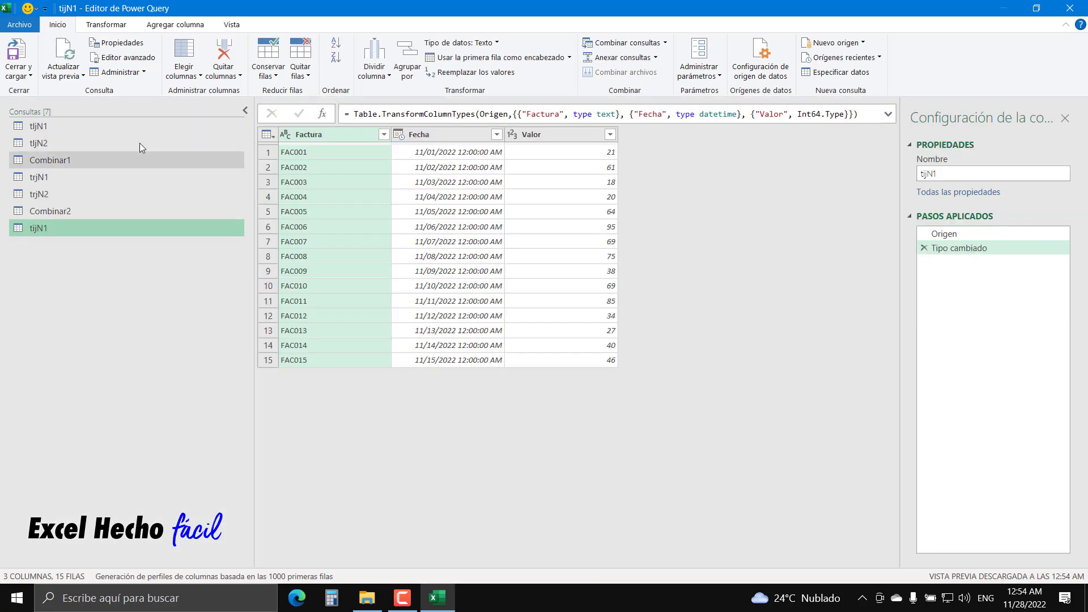
{"action": "left_click", "coordinate": [19, 74]}
{"action": "left_click", "coordinate": [27, 105]}
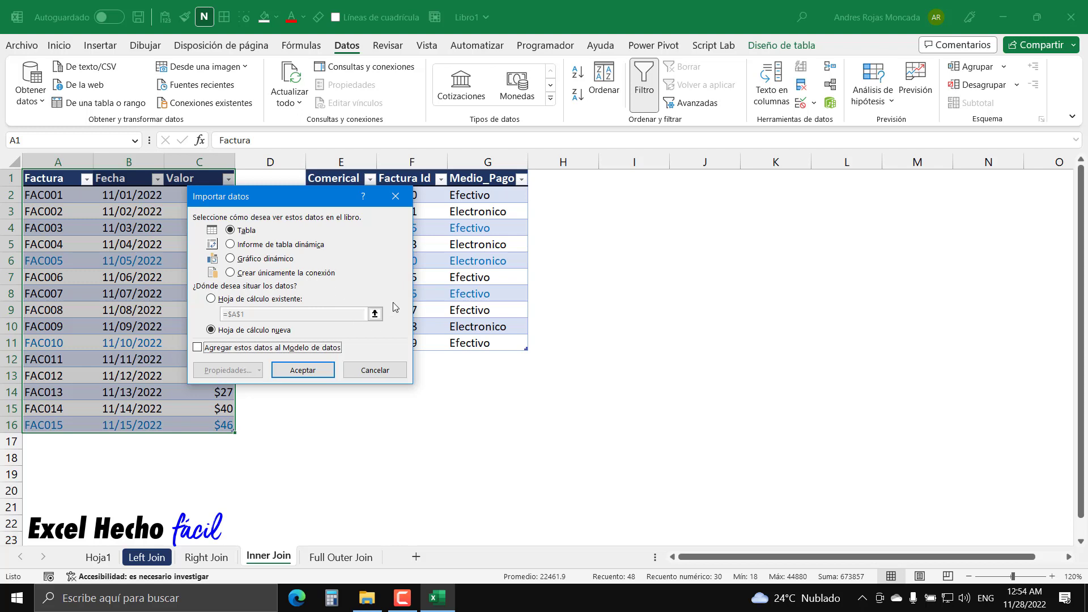
{"action": "left_click", "coordinate": [233, 272]}
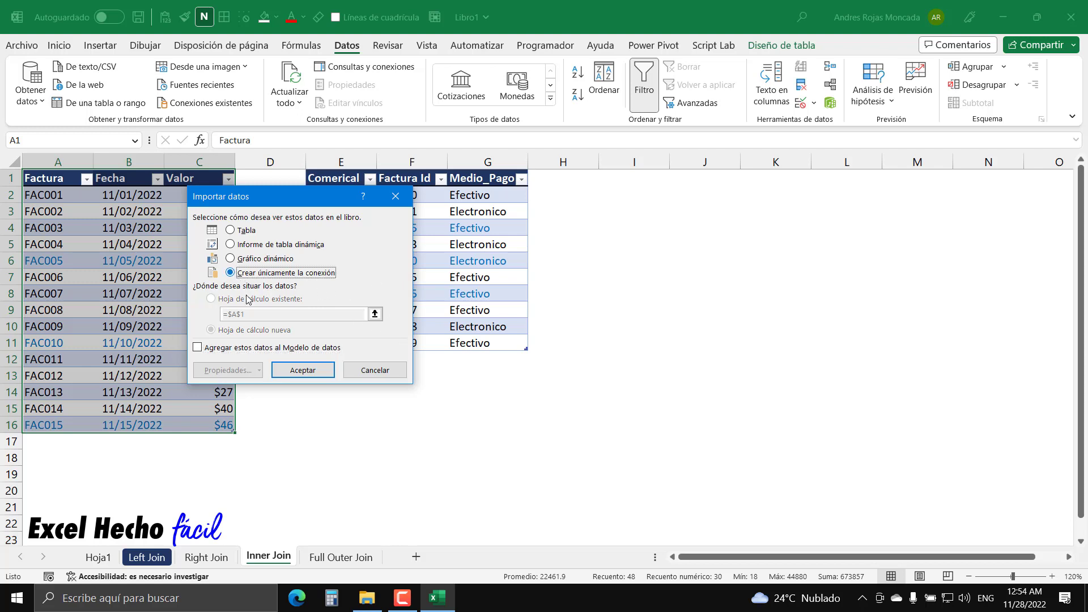
{"action": "left_click", "coordinate": [302, 370]}
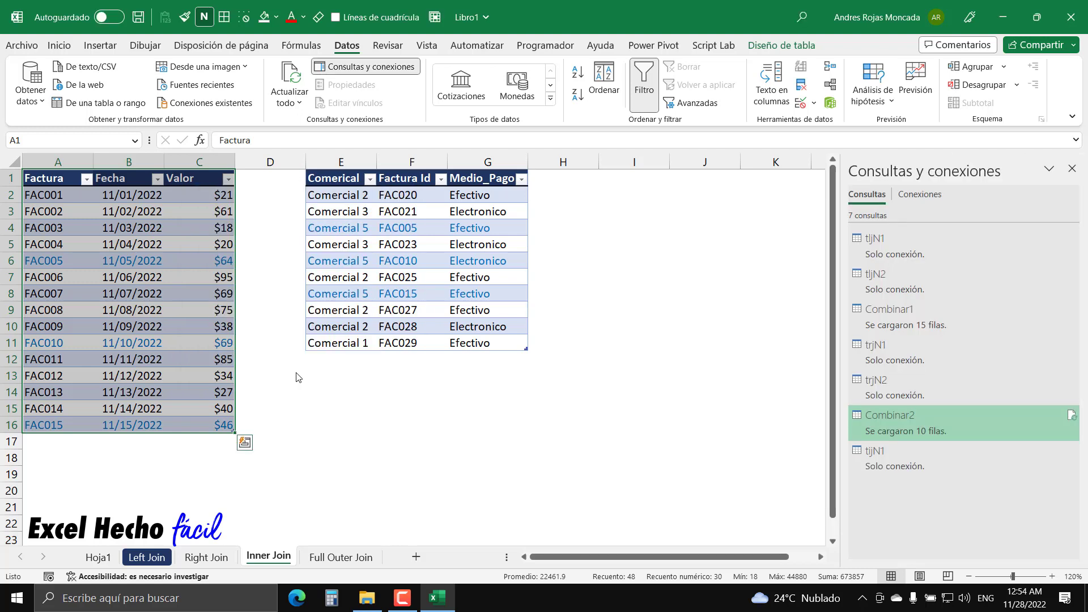
Load table tijN2 into Power Query as a connection-only query and close the queries and connections list.
{"action": "left_click", "coordinate": [337, 179]}
{"action": "left_click", "coordinate": [110, 104]}
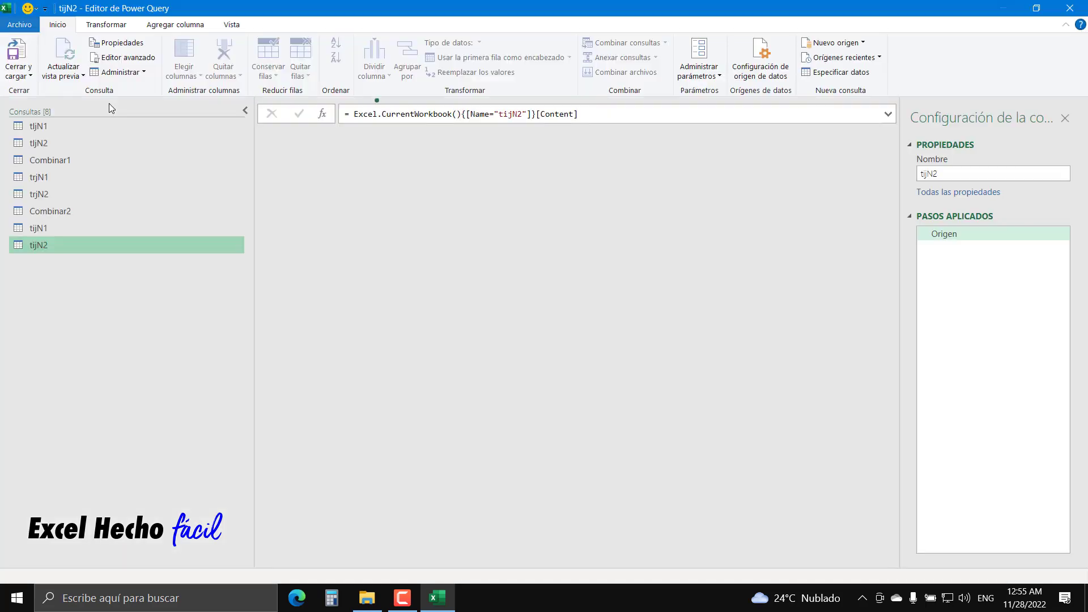
{"action": "left_click", "coordinate": [19, 74]}
{"action": "left_click", "coordinate": [32, 92]}
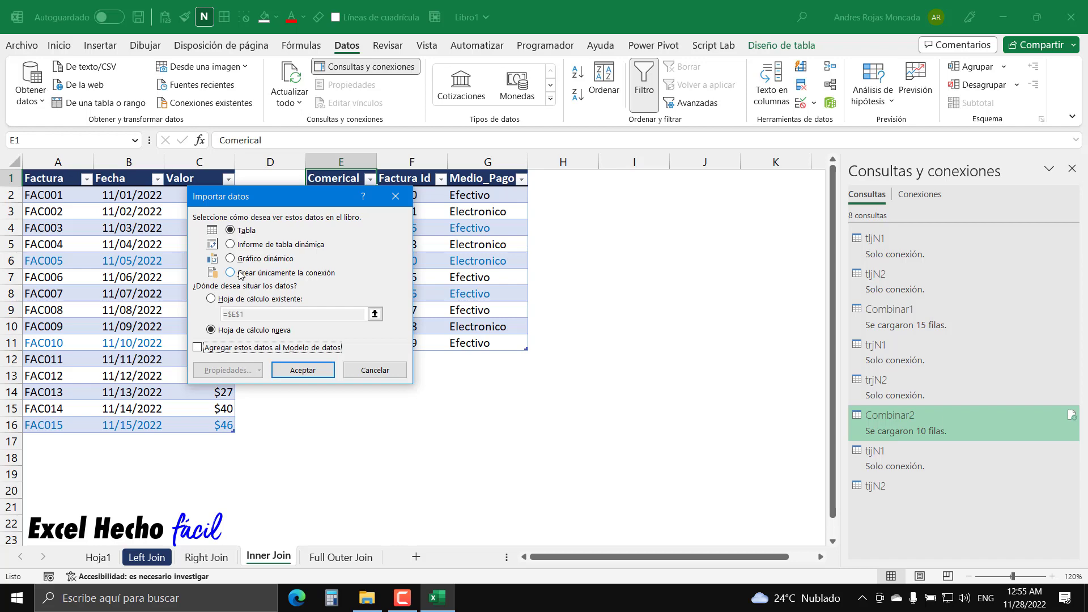
{"action": "left_click", "coordinate": [230, 273]}
{"action": "left_click", "coordinate": [328, 365]}
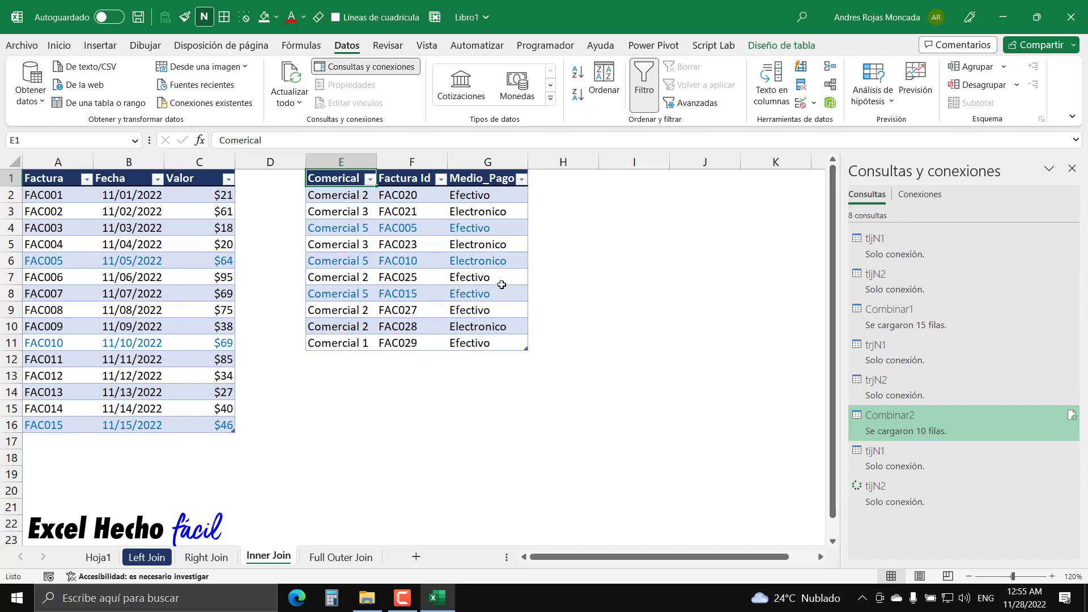
{"action": "left_click", "coordinate": [629, 178]}
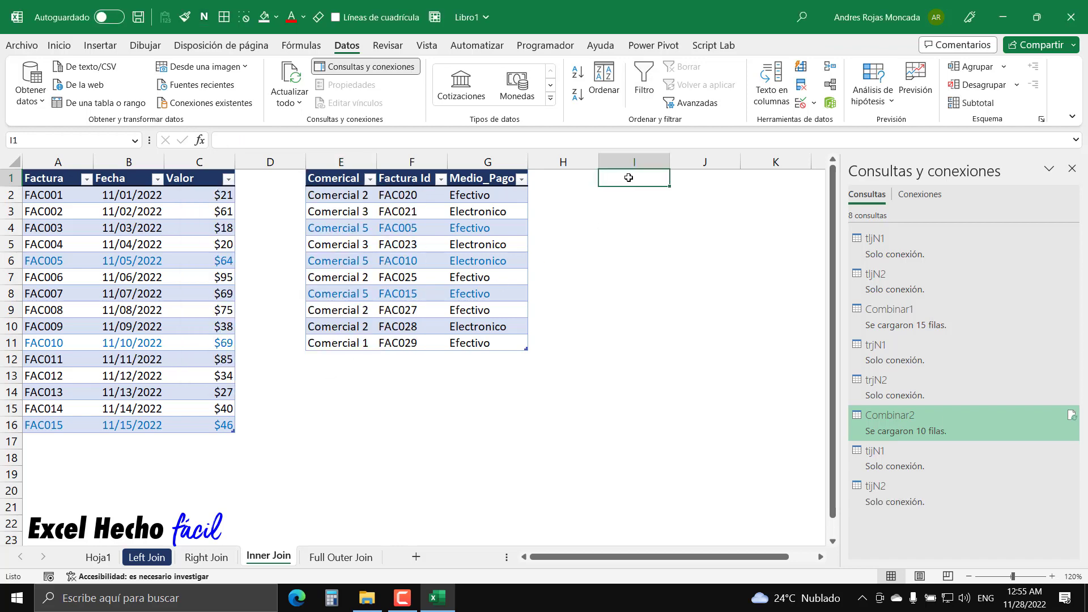
{"action": "left_click", "coordinate": [1072, 169]}
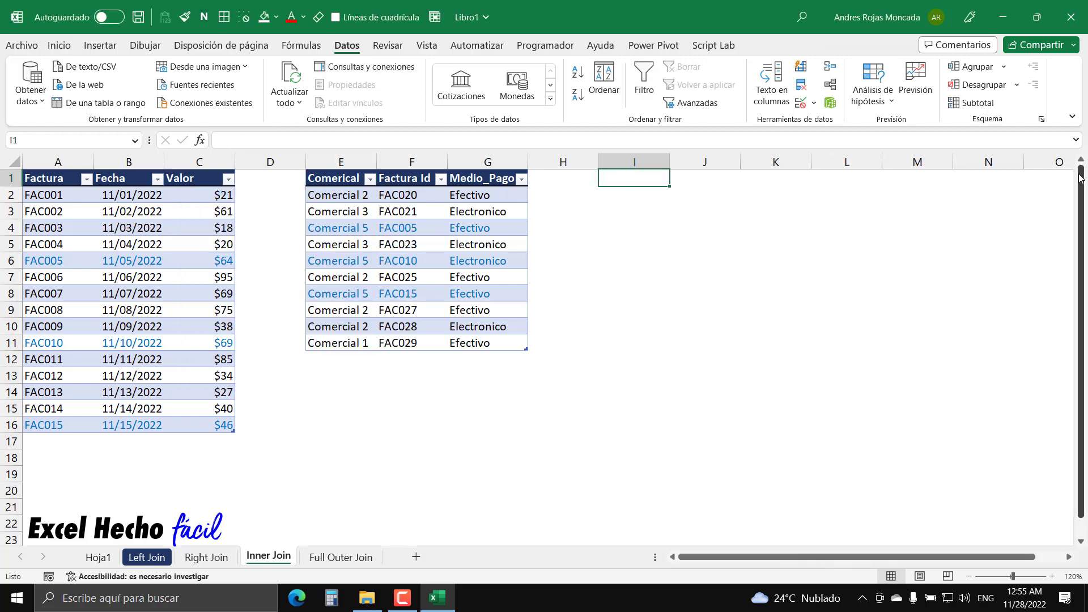
Color the Right Join sheet tab dark blue.
{"action": "left_click", "coordinate": [207, 558]}
{"action": "right_click", "coordinate": [213, 564]}
{"action": "mouse_move", "coordinate": [270, 497]}
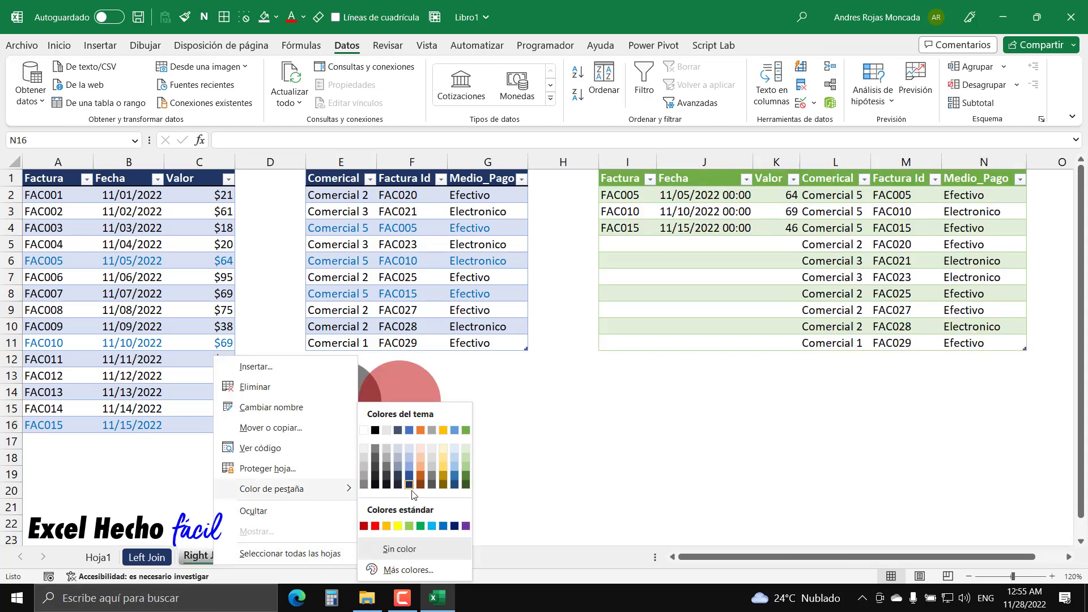
{"action": "left_click", "coordinate": [409, 486]}
{"action": "left_click", "coordinate": [269, 556]}
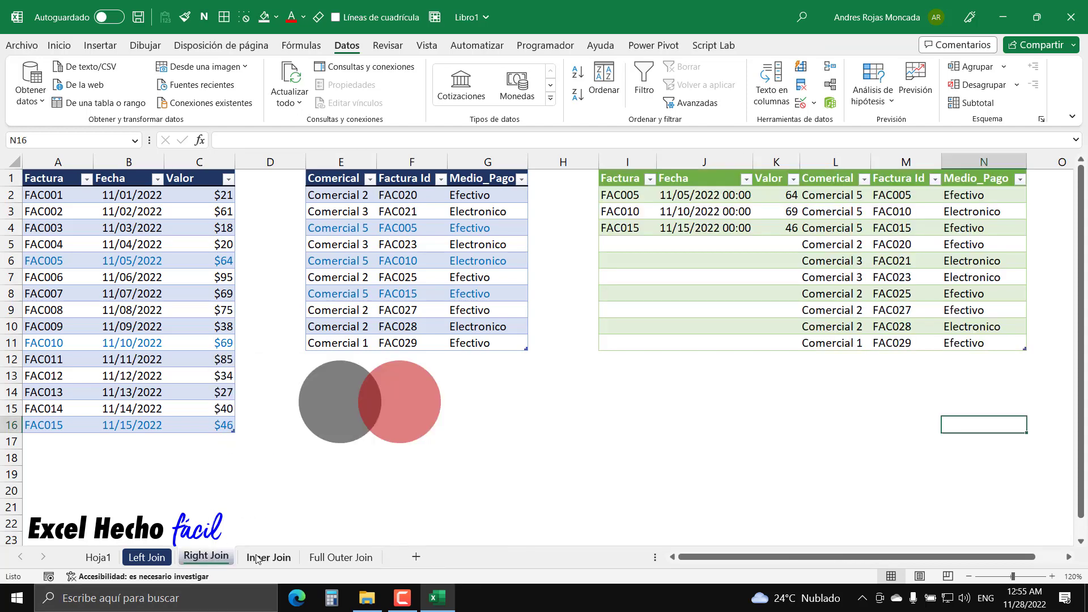
Copy the two overlapping circles from Right Join to the Inner Join sheet and place them below the tijN2 table.
{"action": "left_click", "coordinate": [206, 557]}
{"action": "left_click", "coordinate": [343, 413]}
{"action": "left_click", "coordinate": [403, 401], "text": "shift"}
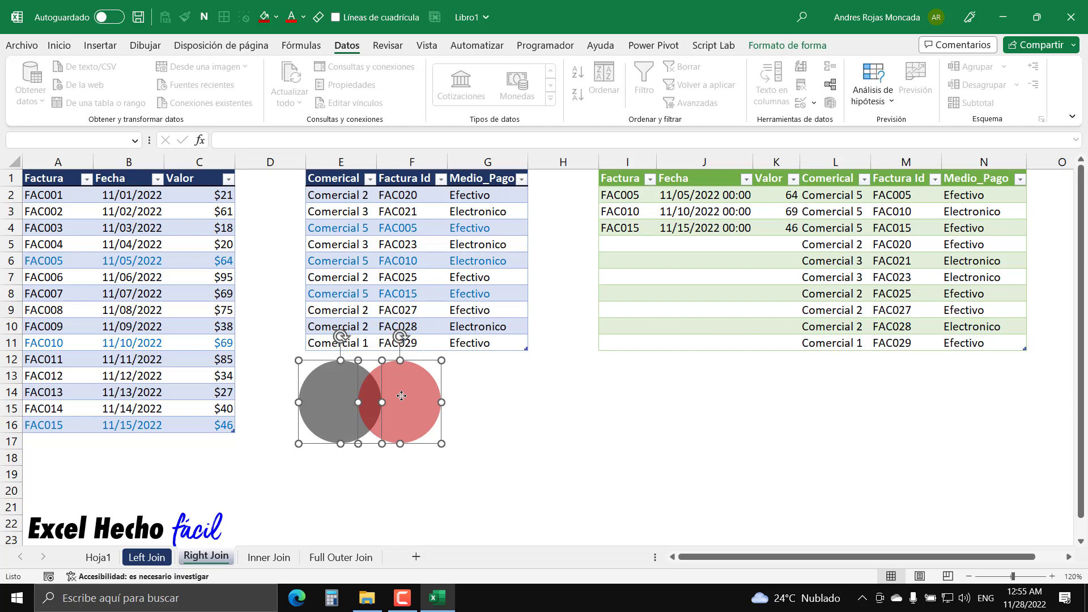
{"action": "key", "text": "Escape"}
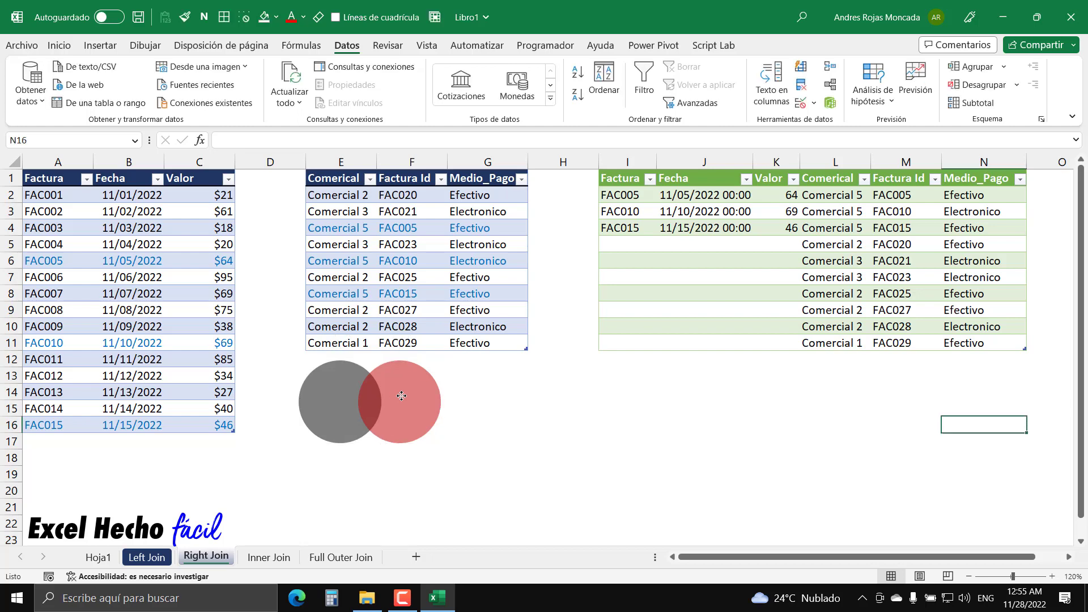
{"action": "left_click", "coordinate": [269, 557]}
{"action": "key", "text": "ctrl+v"}
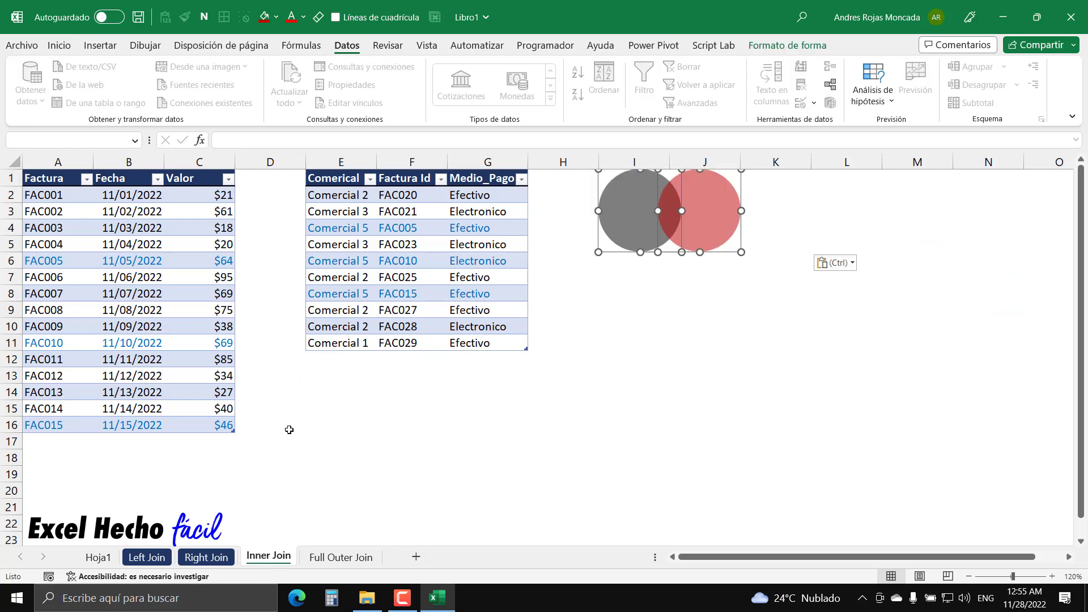
{"action": "left_click_drag", "start_coordinate": [610, 234], "coordinate": [331, 420]}
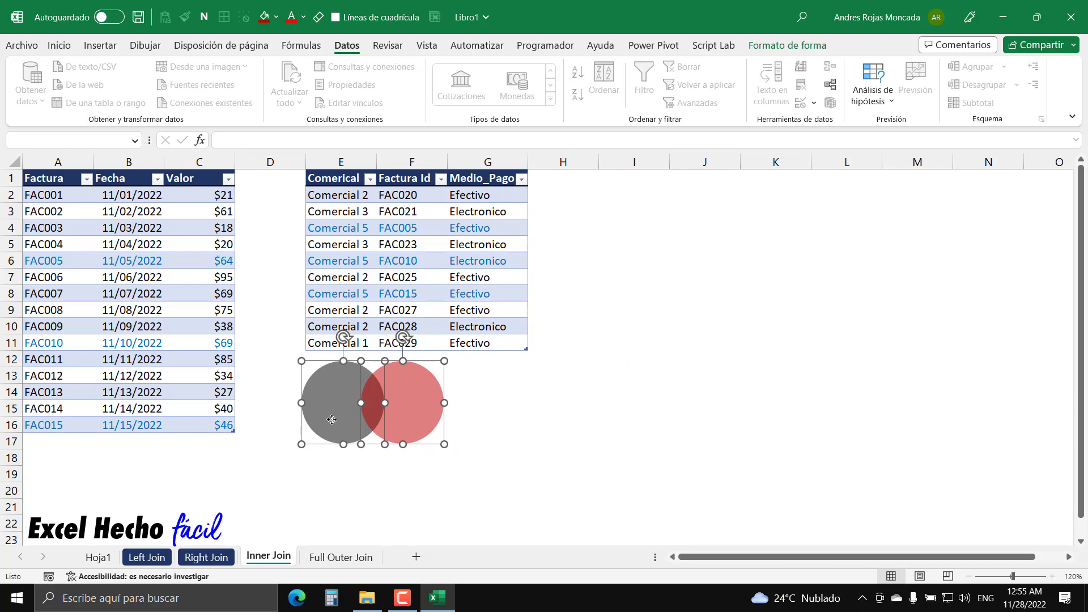
{"action": "key", "text": "Escape"}
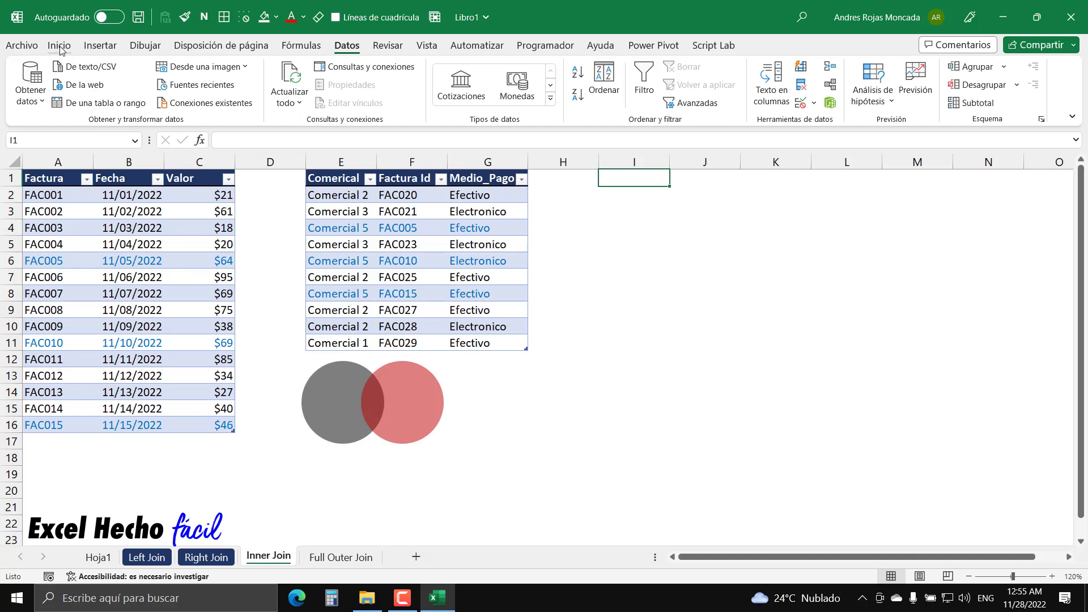
Draw a rectangle about 1.04" high and 0.39" wide over the overlap of the two circles.
{"action": "left_click", "coordinate": [97, 48]}
{"action": "left_click", "coordinate": [198, 102]}
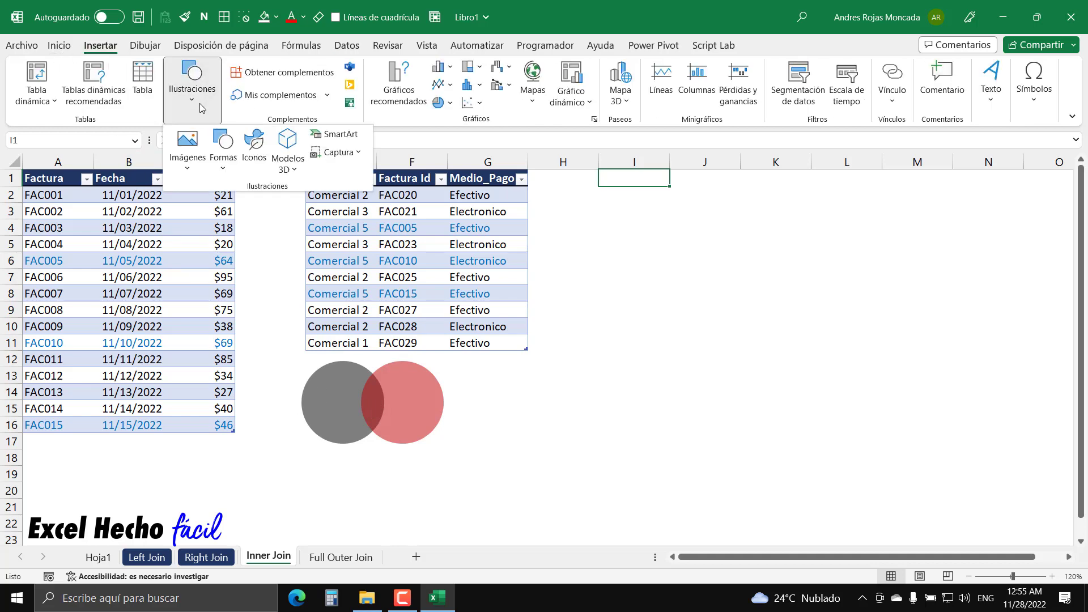
{"action": "left_click", "coordinate": [223, 149]}
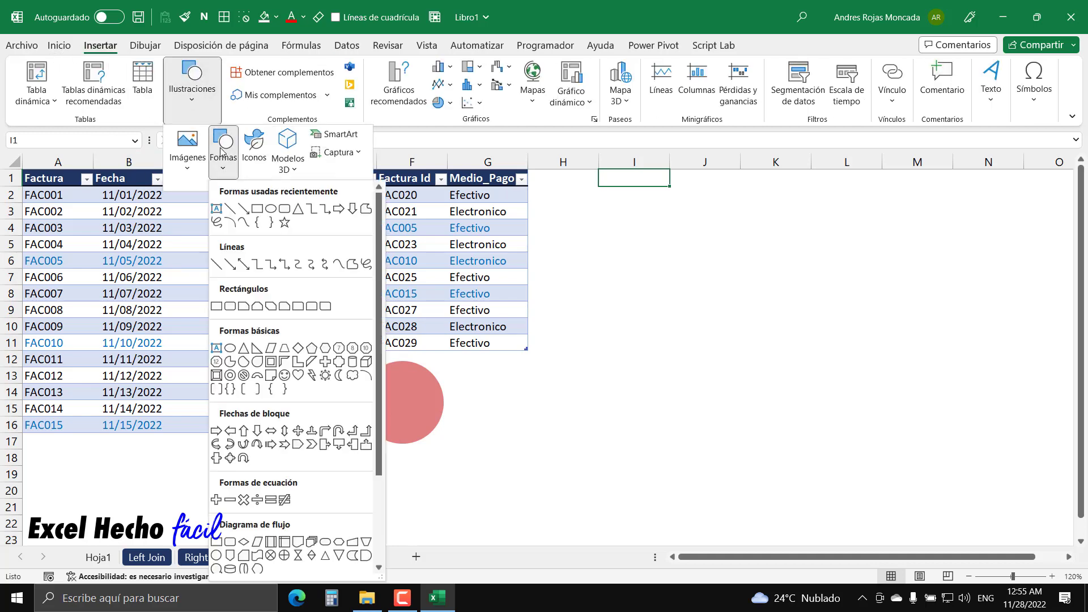
{"action": "left_click", "coordinate": [258, 210]}
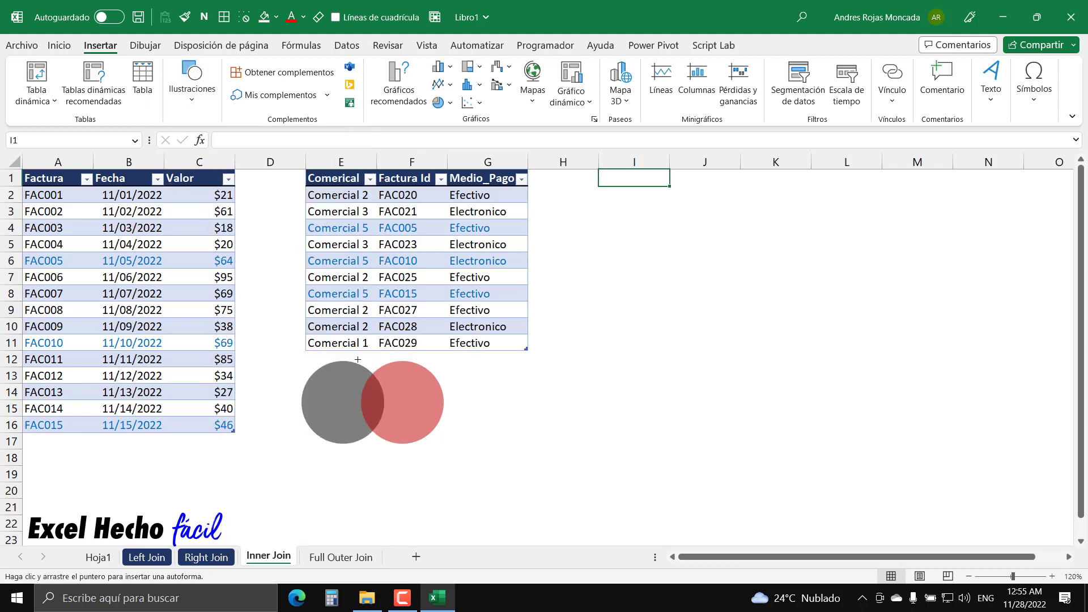
{"action": "left_click_drag", "start_coordinate": [358, 360], "coordinate": [390, 445]}
Give the rectangle no fill and a dark red outline 3 pt thick.
{"action": "left_click", "coordinate": [379, 71]}
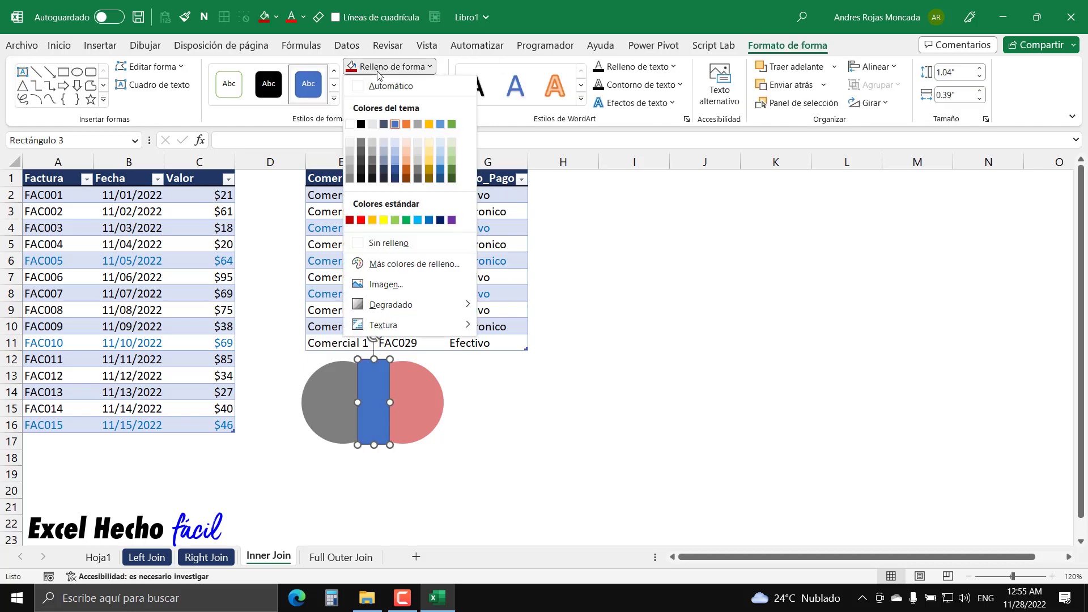
{"action": "left_click", "coordinate": [390, 243]}
{"action": "left_click", "coordinate": [390, 86]}
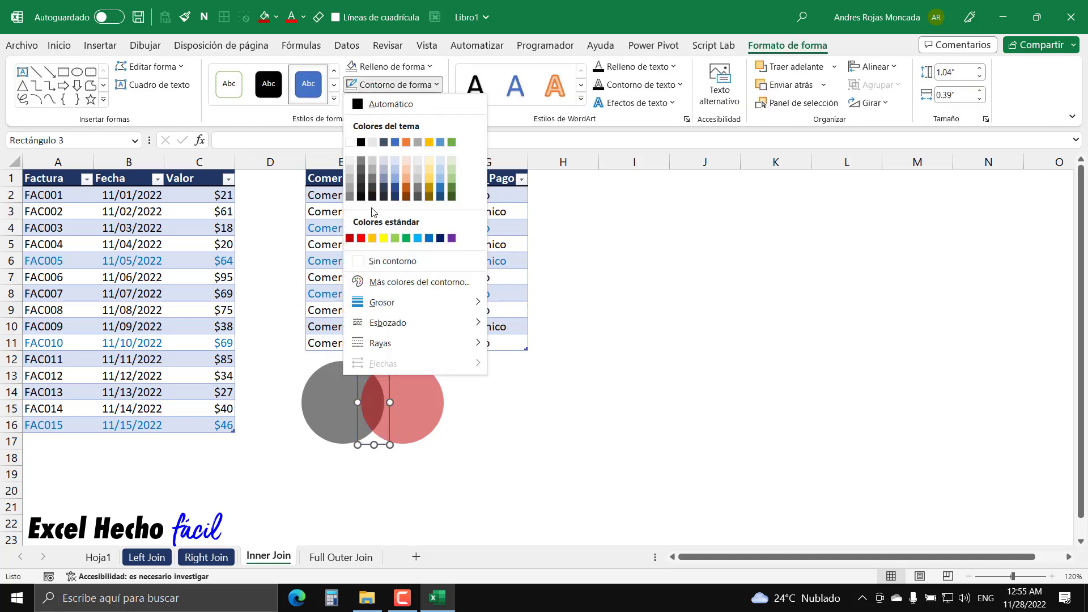
{"action": "left_click", "coordinate": [352, 238]}
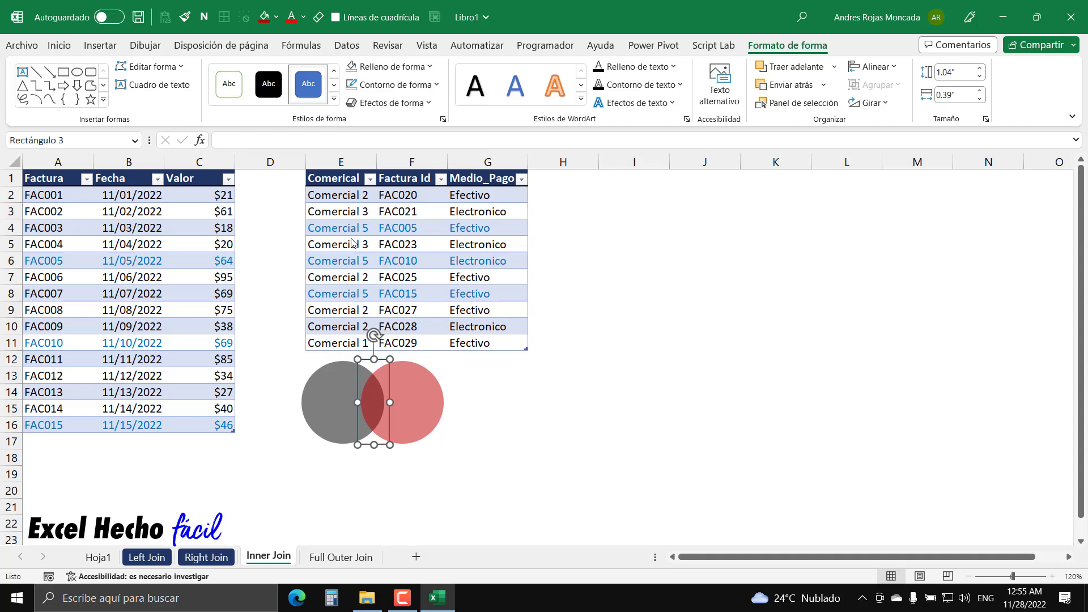
{"action": "left_click", "coordinate": [377, 85]}
{"action": "mouse_move", "coordinate": [397, 302]}
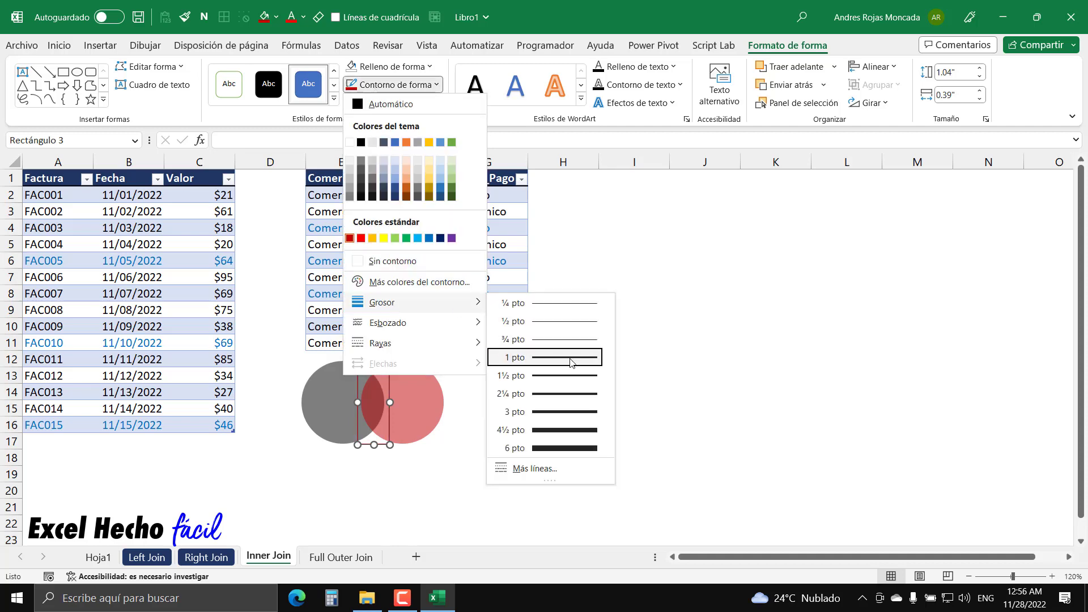
{"action": "left_click", "coordinate": [569, 412]}
{"action": "key", "text": "Escape"}
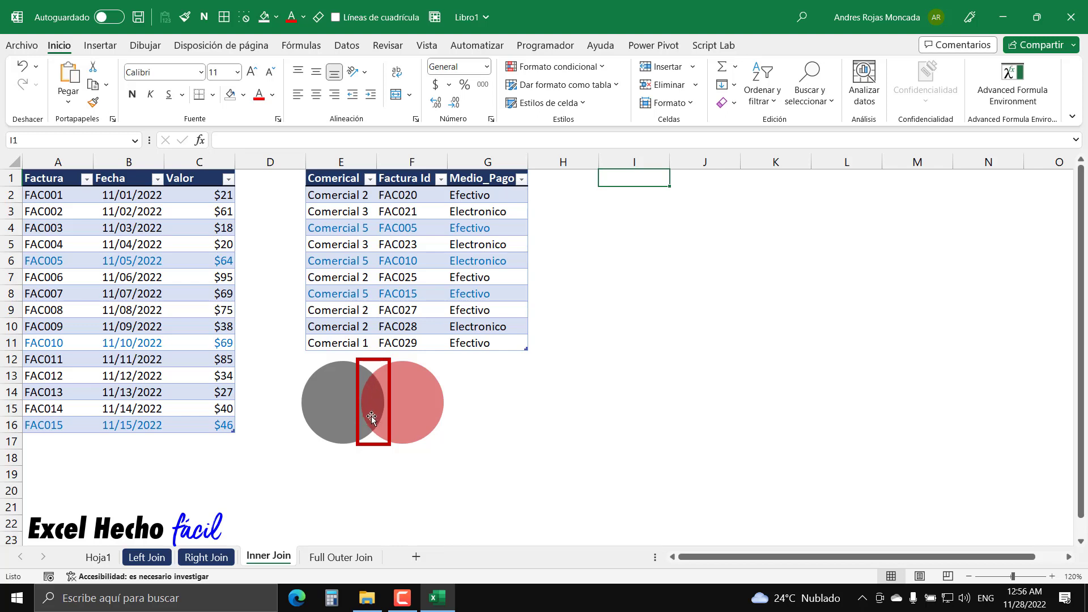
Start a merge query with tijN1 as the first table and tijN2 as the second table.
{"action": "left_click", "coordinate": [346, 45]}
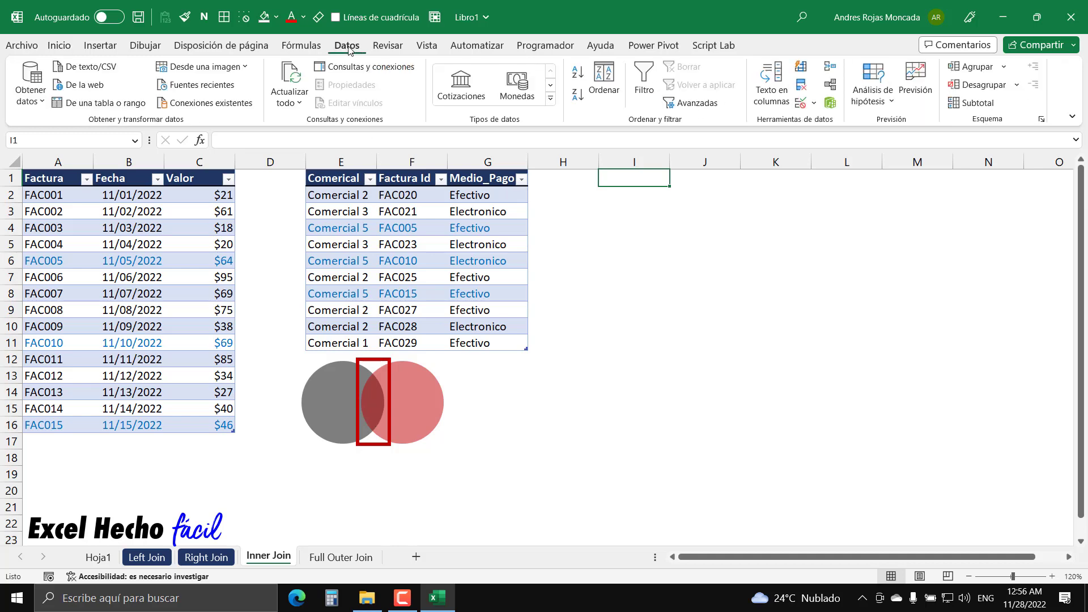
{"action": "left_click", "coordinate": [23, 98]}
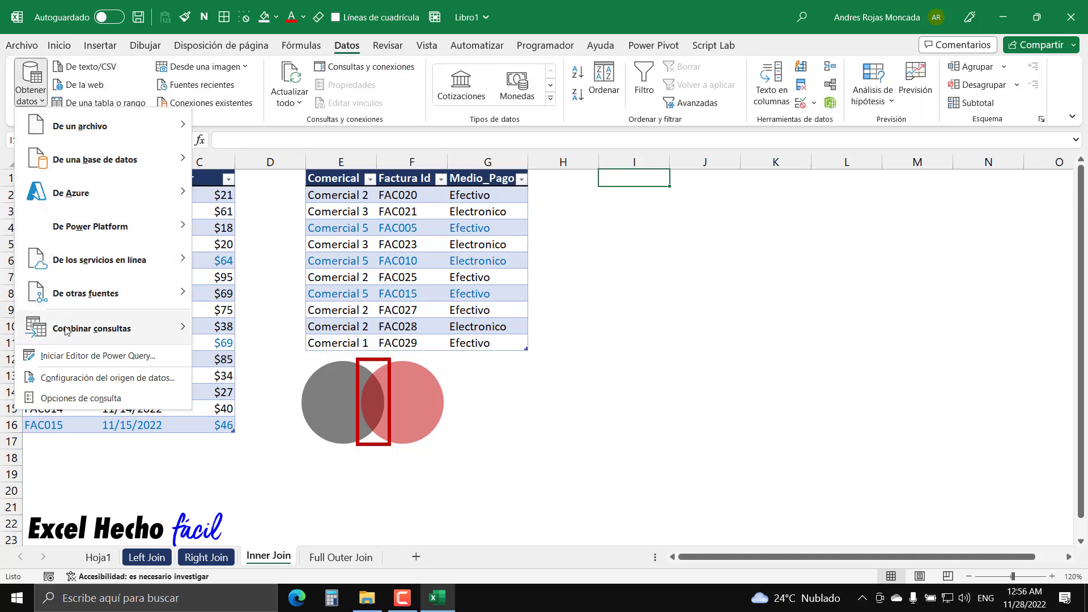
{"action": "mouse_move", "coordinate": [88, 331]}
{"action": "left_click", "coordinate": [250, 331]}
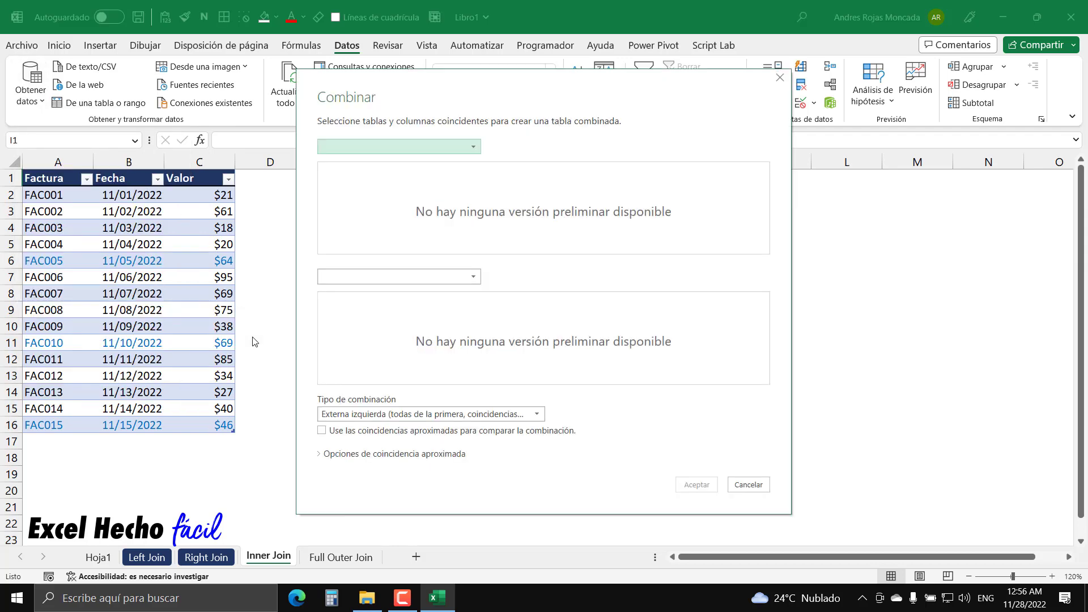
{"action": "left_click", "coordinate": [474, 149]}
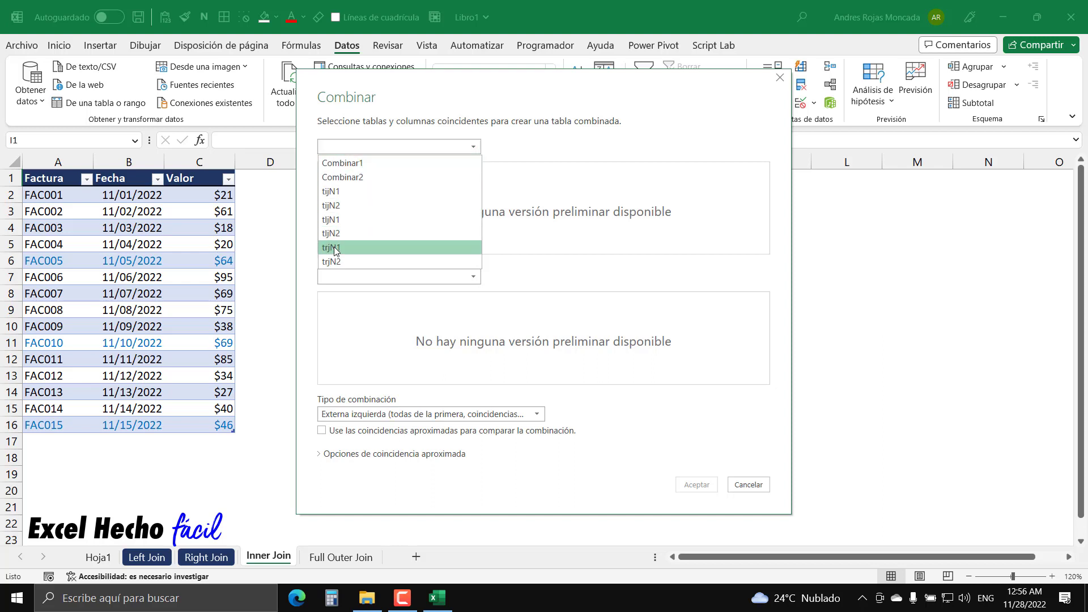
{"action": "left_click", "coordinate": [339, 195]}
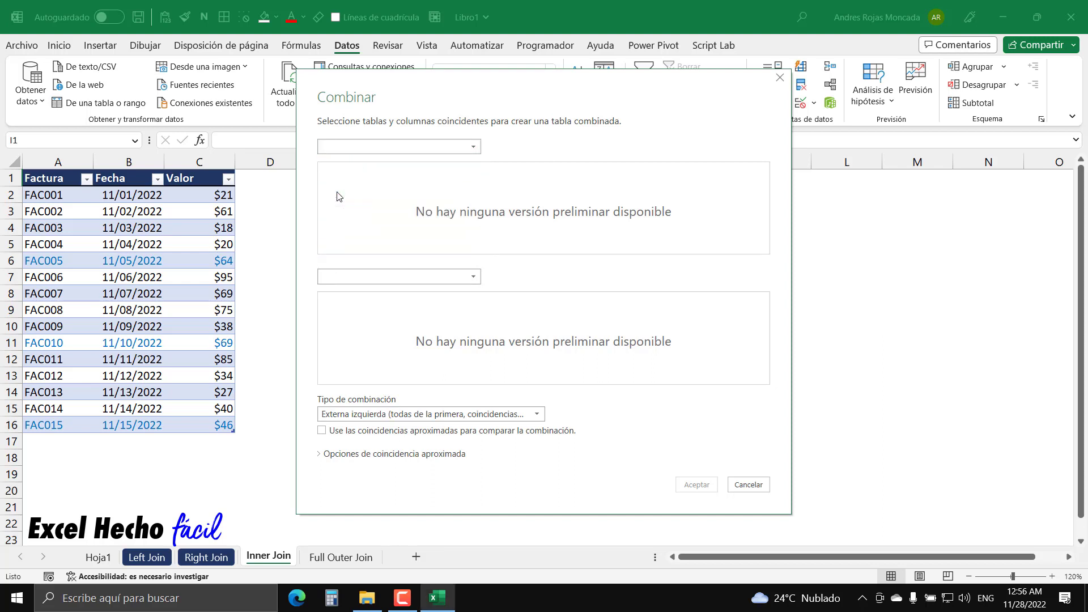
{"action": "left_click", "coordinate": [397, 276]}
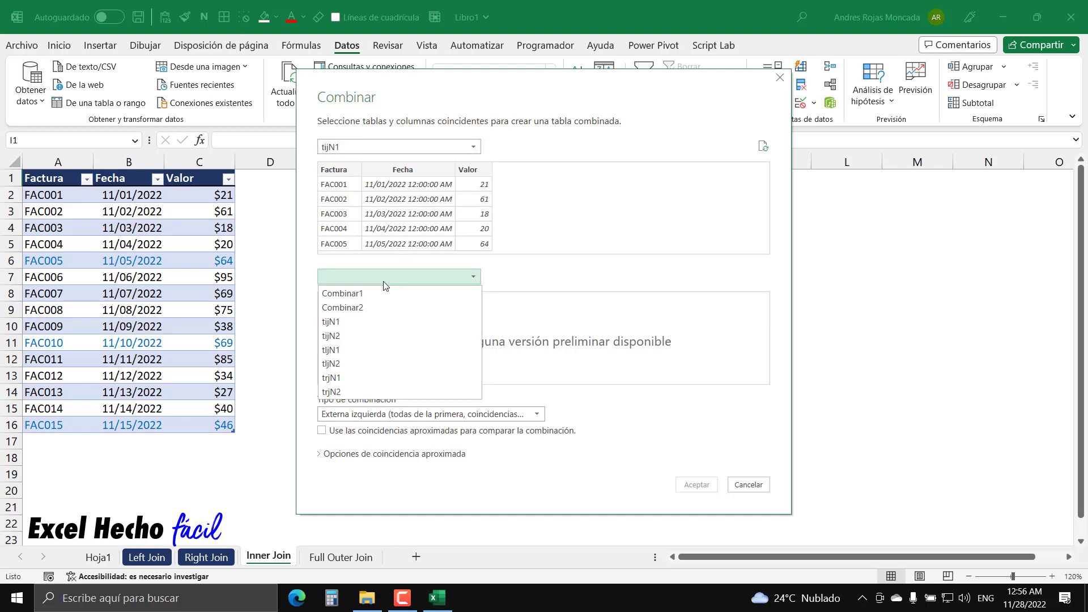
{"action": "left_click", "coordinate": [339, 336]}
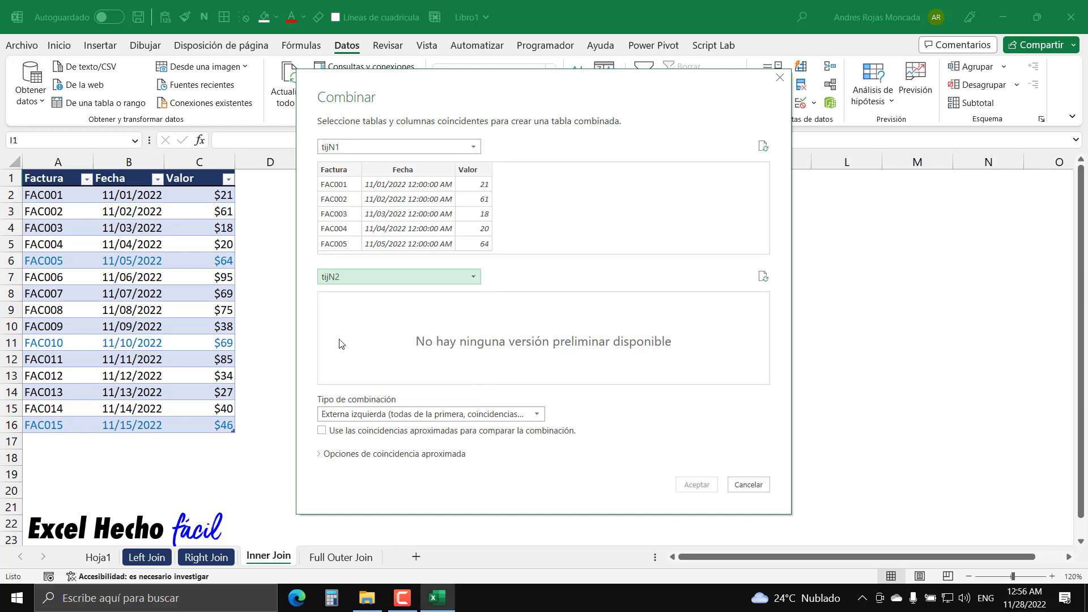
Match Factura in tijN1 with Factura Id in tijN2 and create the merge as an inner join (Interna, todas las filas coincidentes).
{"action": "left_click", "coordinate": [344, 172]}
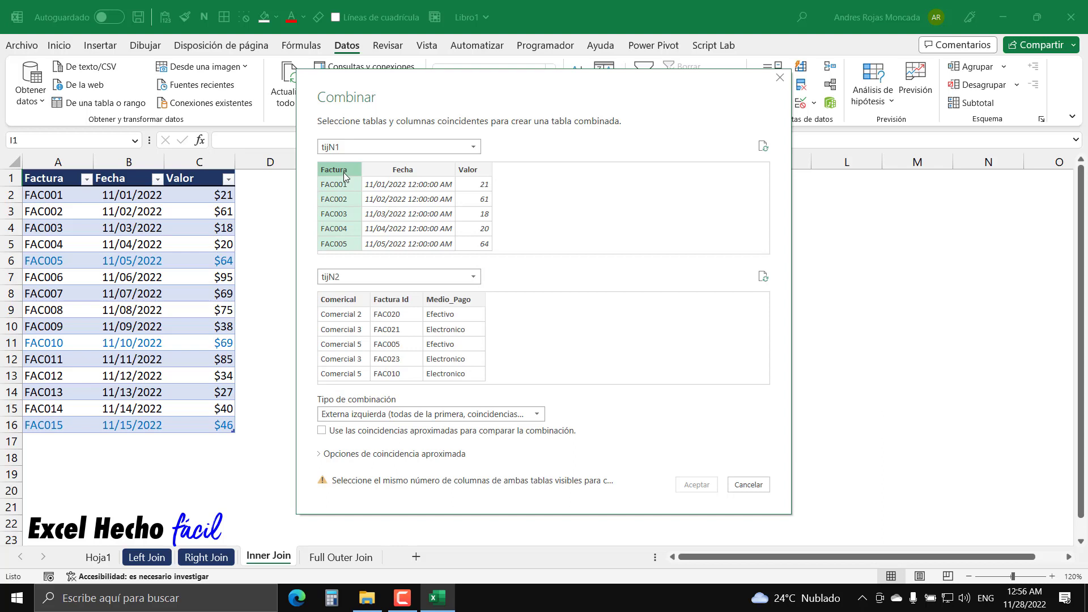
{"action": "left_click", "coordinate": [394, 302]}
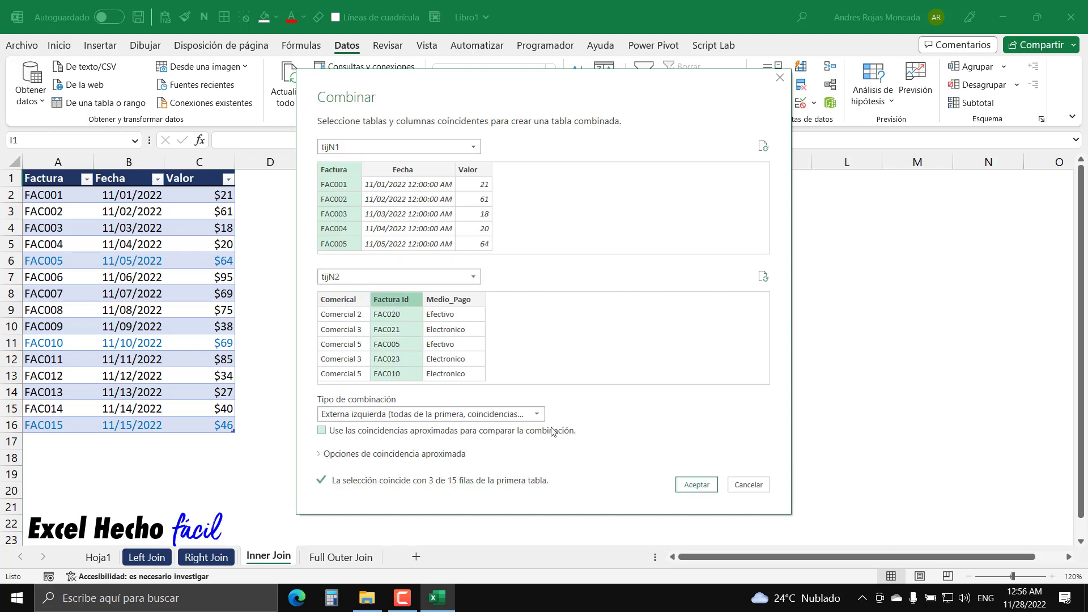
{"action": "left_click", "coordinate": [537, 414]}
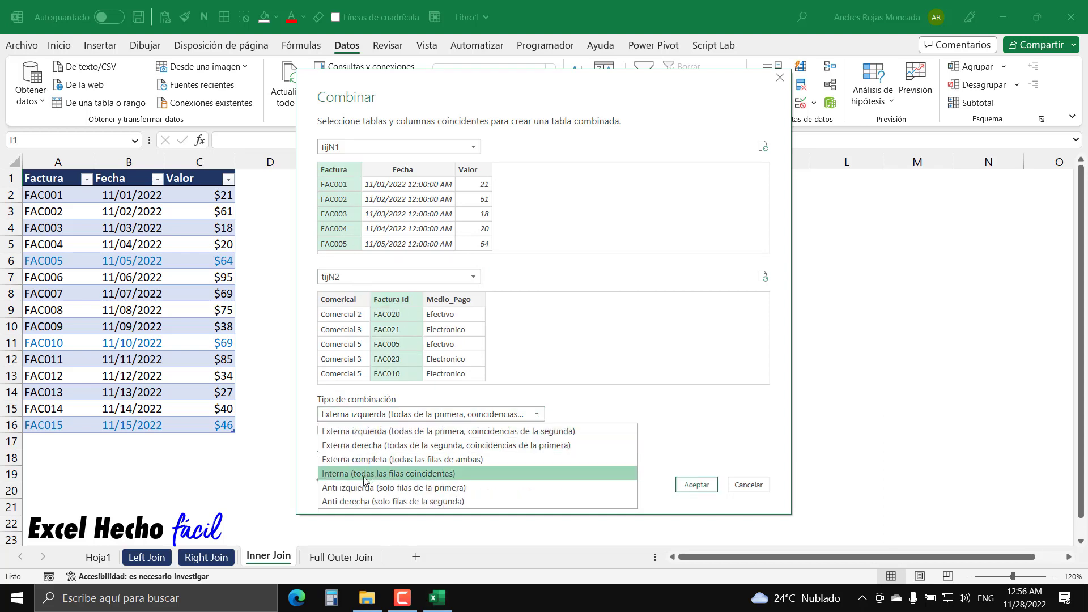
{"action": "left_click", "coordinate": [434, 476]}
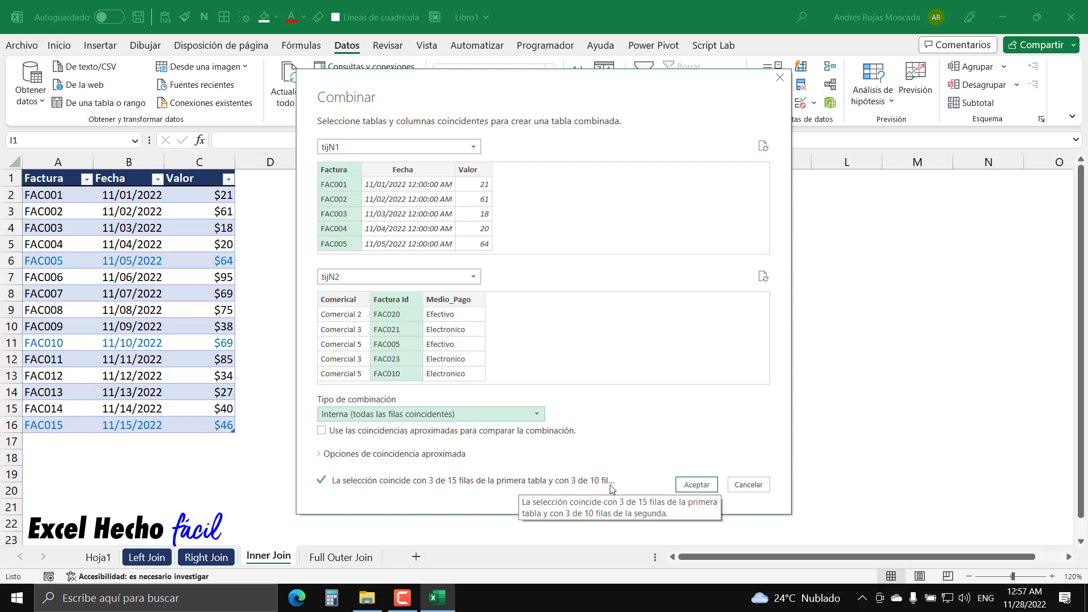
{"action": "left_click", "coordinate": [701, 484]}
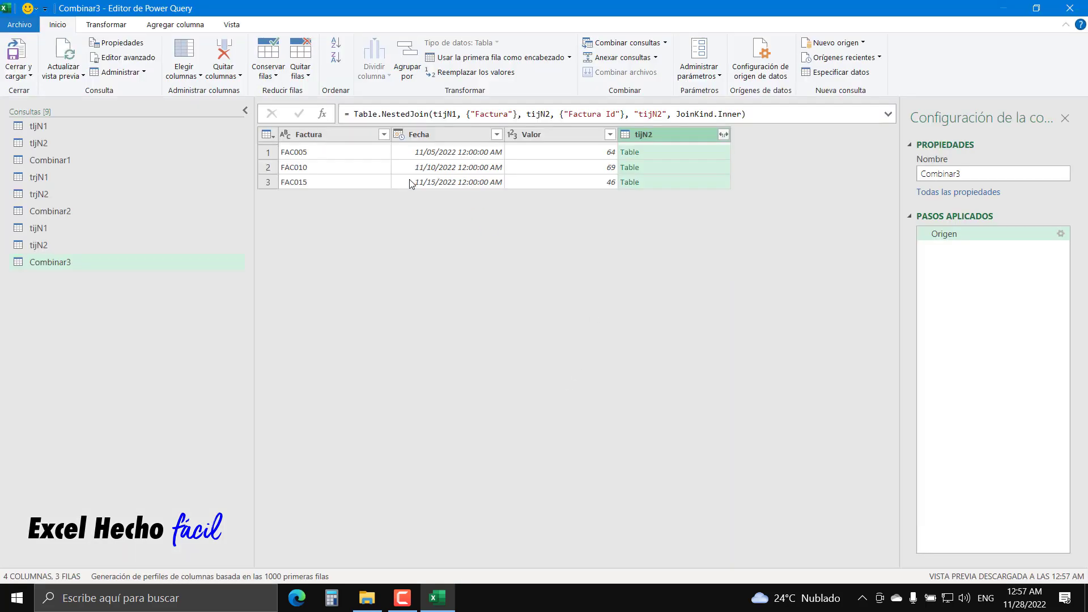
Expand the tijN2 column into Comerical, Factura Id and Medio_Pago without the original column name as prefix.
{"action": "left_click", "coordinate": [725, 137]}
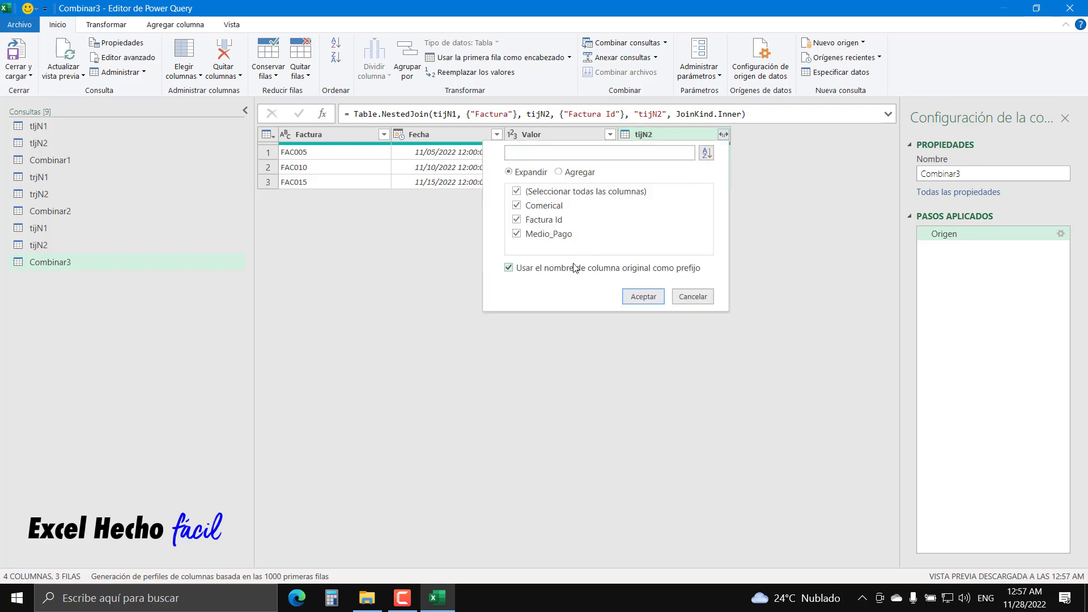
{"action": "left_click", "coordinate": [643, 297]}
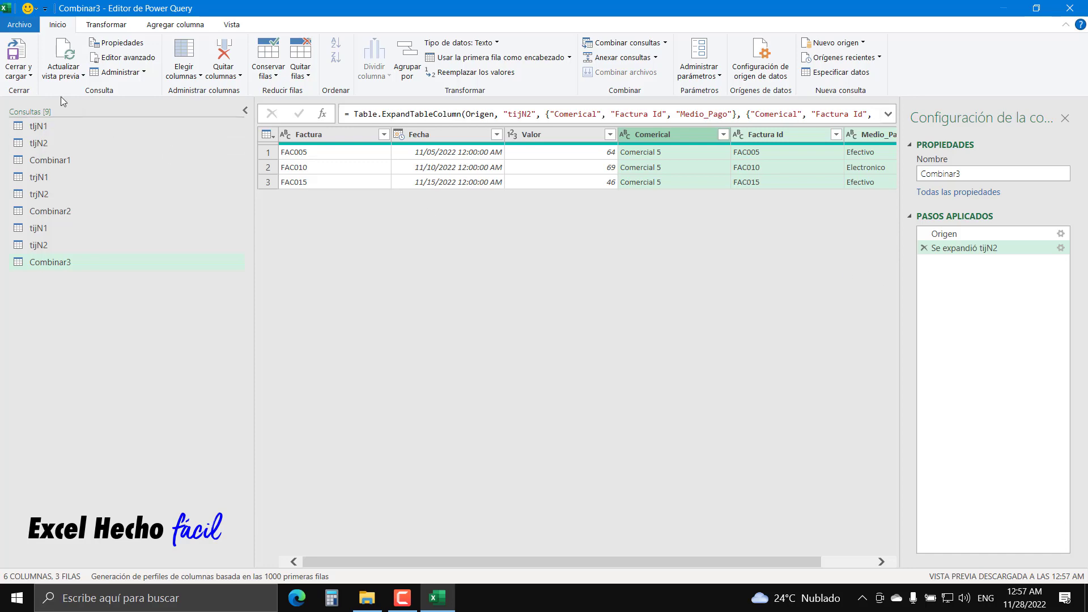
Load the merged query as a table at cell I1 of the existing Inner Join sheet and close the queries pane.
{"action": "left_click", "coordinate": [31, 76]}
{"action": "left_click", "coordinate": [39, 107]}
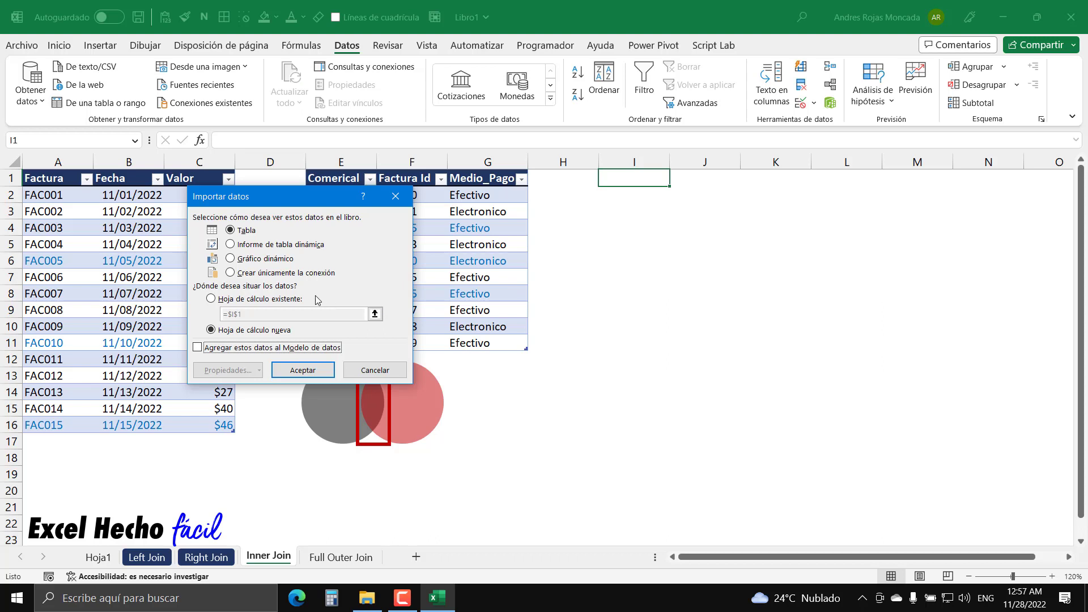
{"action": "left_click", "coordinate": [211, 298]}
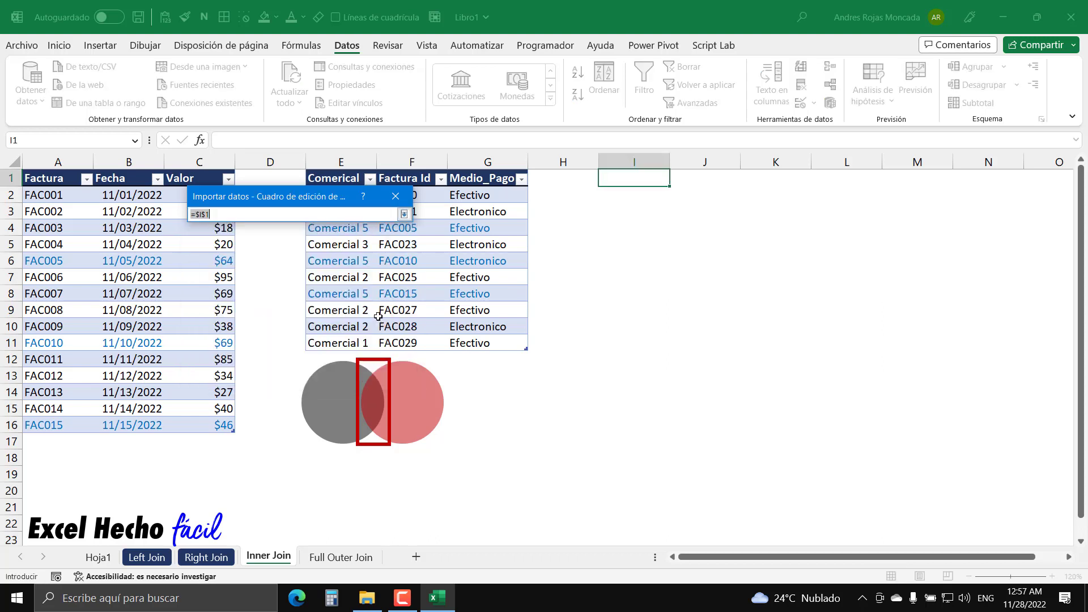
{"action": "left_click", "coordinate": [375, 314]}
{"action": "left_click", "coordinate": [621, 185]}
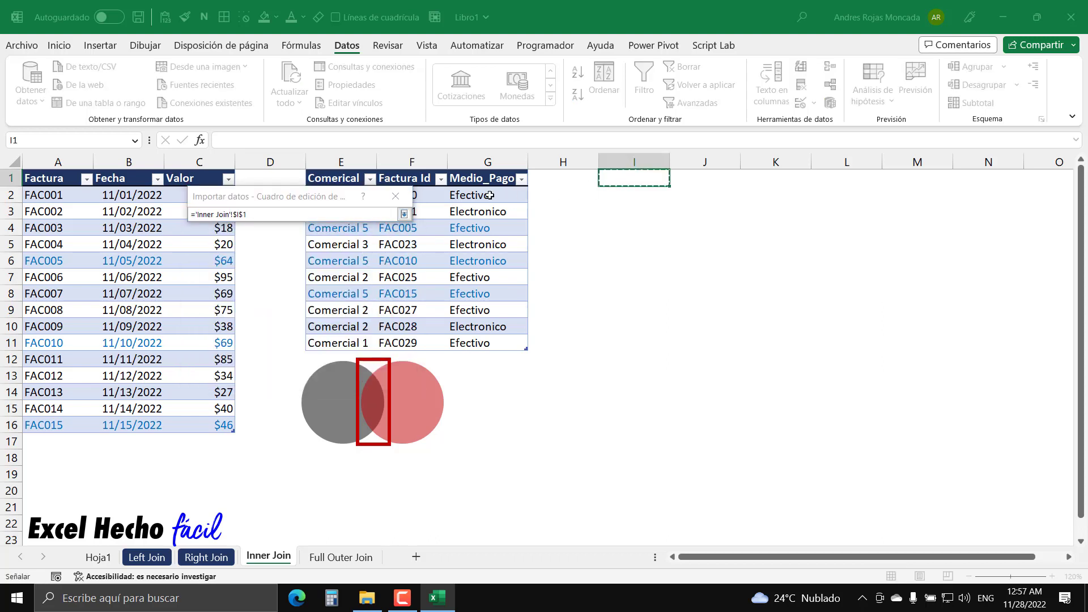
{"action": "left_click", "coordinate": [404, 213]}
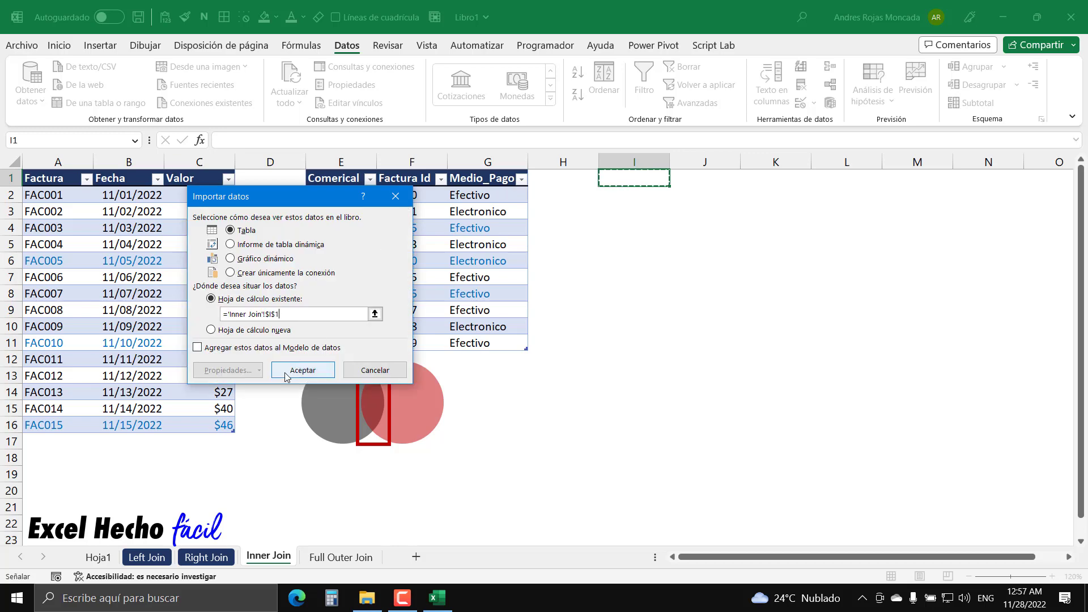
{"action": "left_click", "coordinate": [303, 370]}
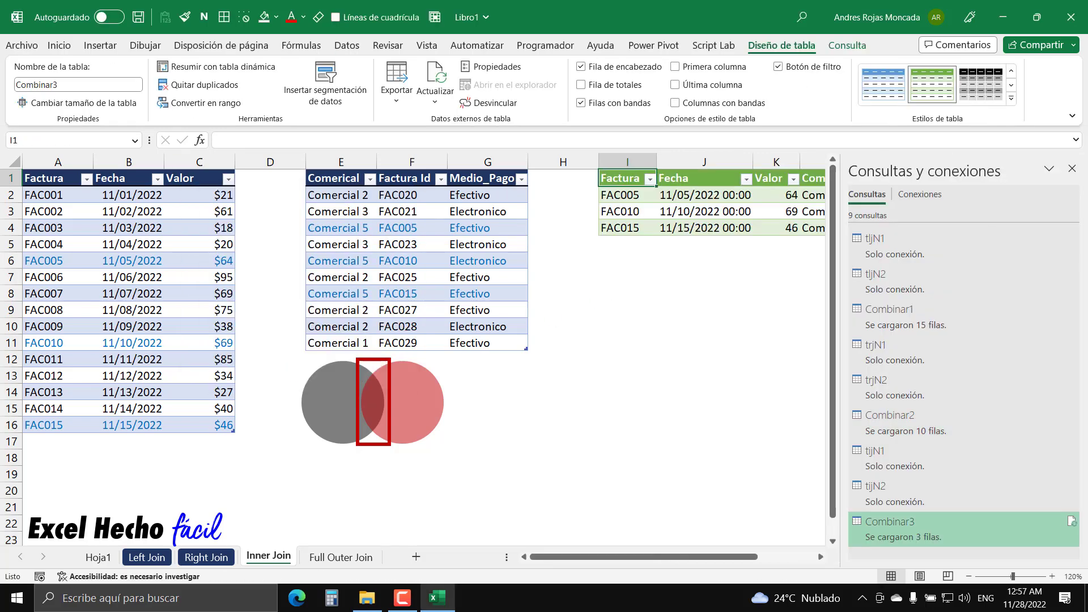
{"action": "left_click", "coordinate": [1072, 168]}
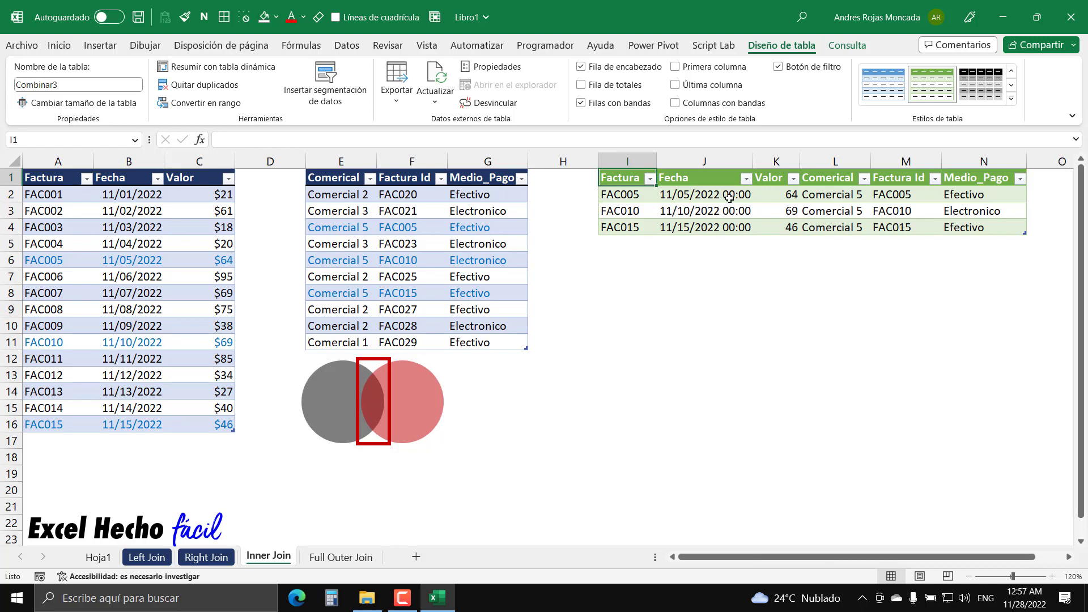
Select the FAC005, FAC010 and FAC015 rows in tijN1 and tijN2 to compare them with the merged table.
{"action": "left_click", "coordinate": [29, 260]}
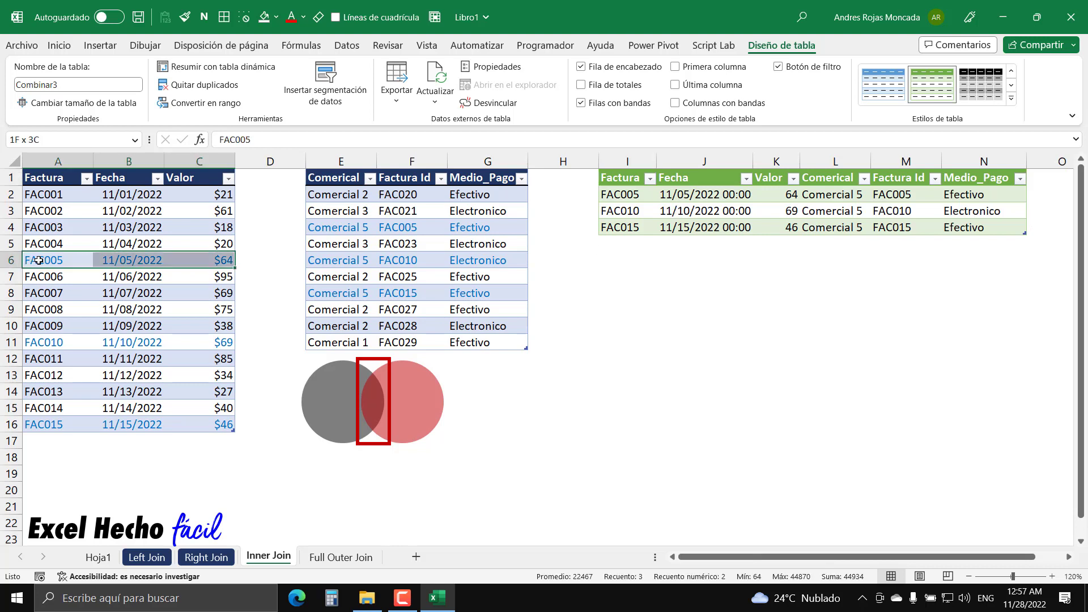
{"action": "left_click", "coordinate": [33, 342], "text": "ctrl"}
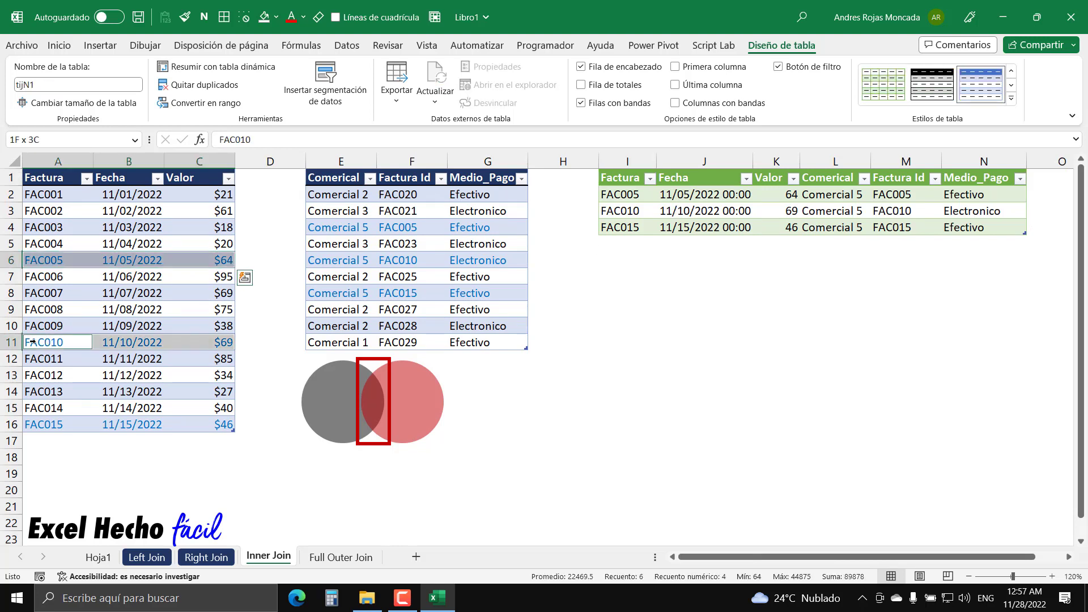
{"action": "left_click", "coordinate": [28, 425], "text": "ctrl"}
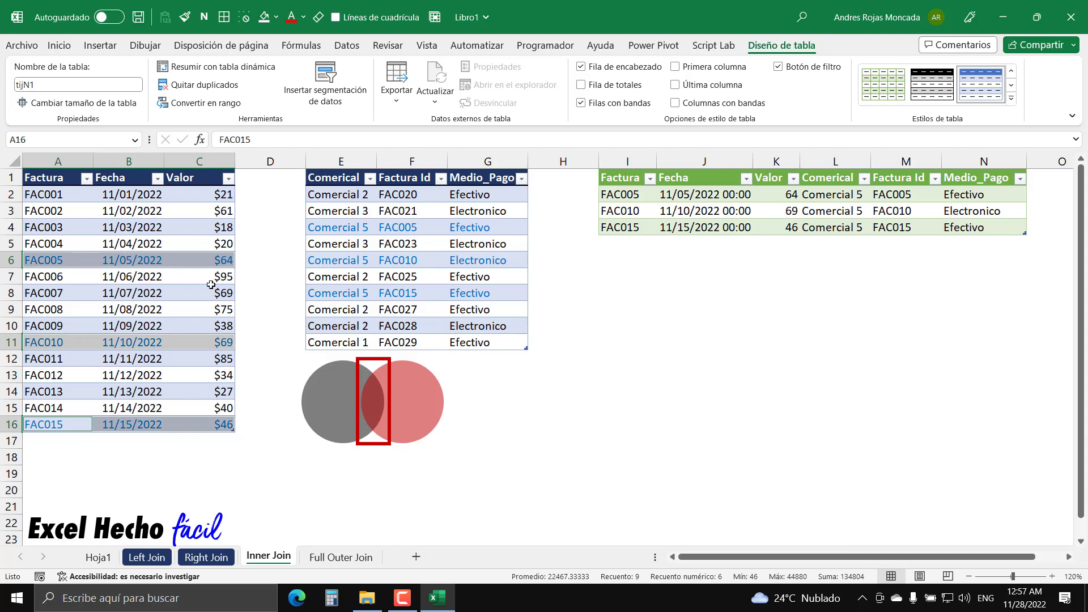
{"action": "left_click", "coordinate": [314, 227], "text": "ctrl"}
{"action": "left_click", "coordinate": [315, 260], "text": "ctrl"}
{"action": "left_click", "coordinate": [324, 290], "text": "ctrl"}
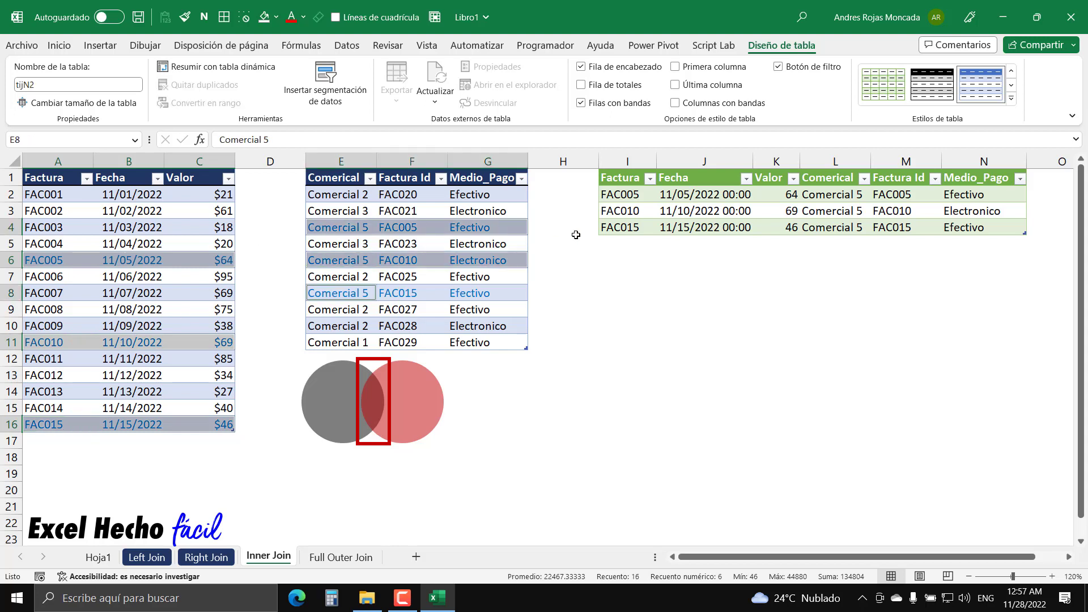
{"action": "left_click", "coordinate": [311, 292], "text": "ctrl"}
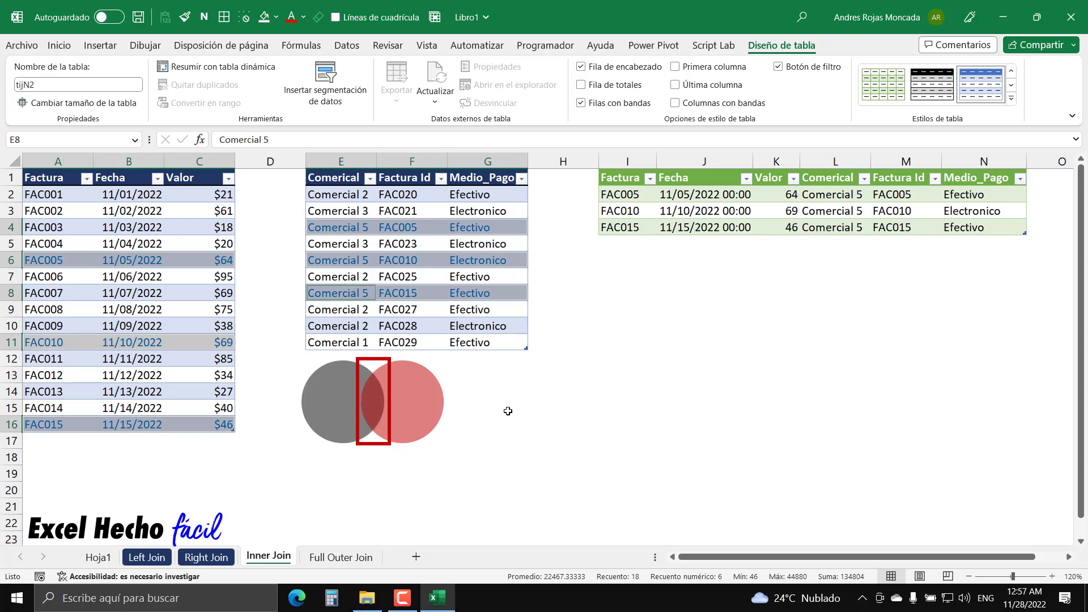
{"action": "left_click", "coordinate": [975, 324]}
{"action": "left_click", "coordinate": [11, 342]}
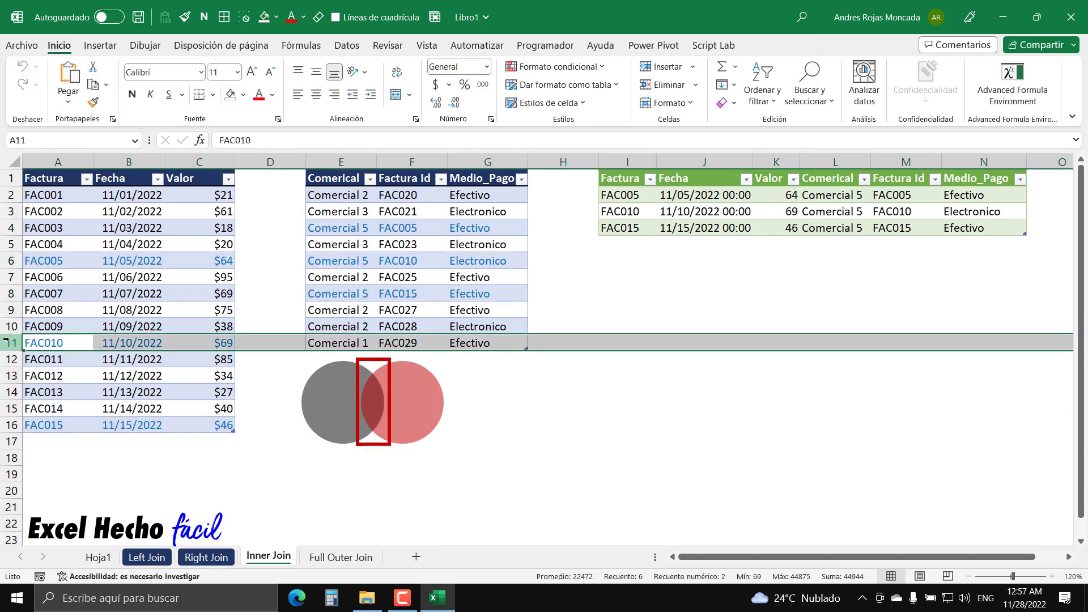
{"action": "left_click", "coordinate": [989, 344]}
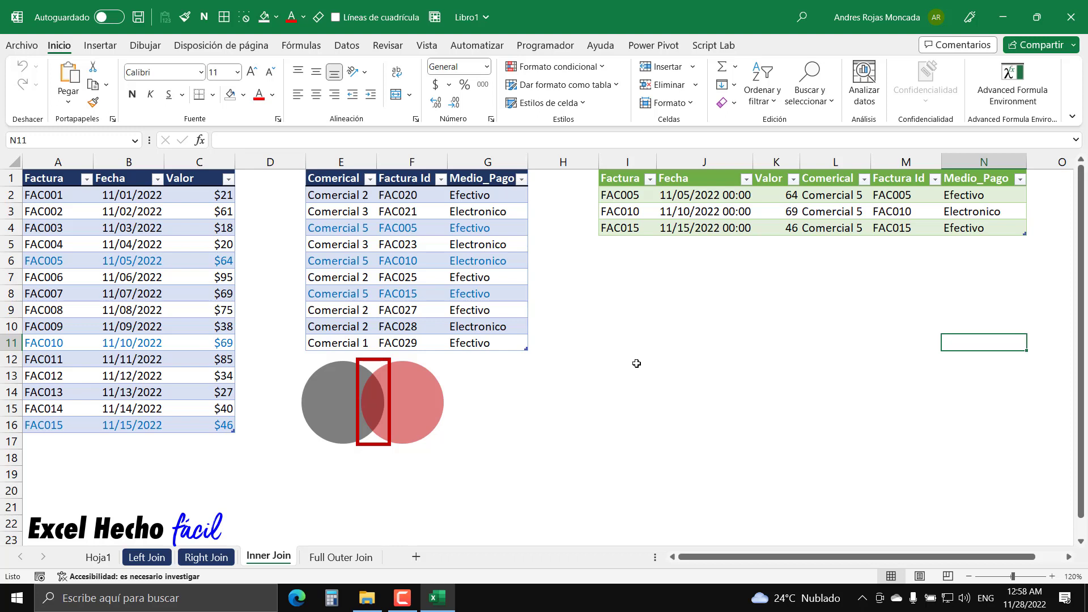
Color the Inner Join sheet tab dark blue.
{"action": "right_click", "coordinate": [275, 560]}
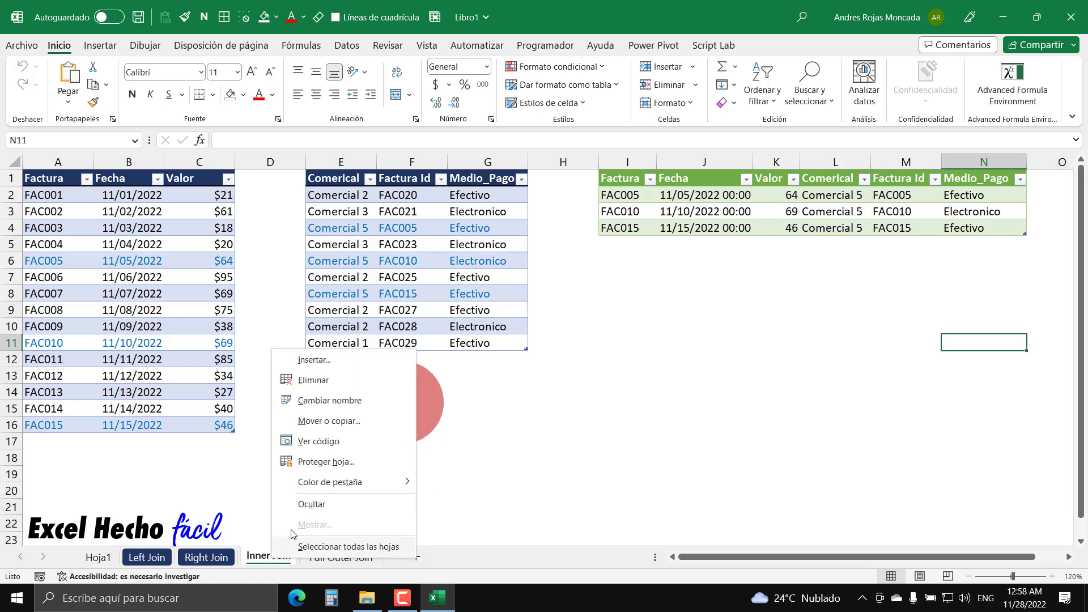
{"action": "mouse_move", "coordinate": [315, 489]}
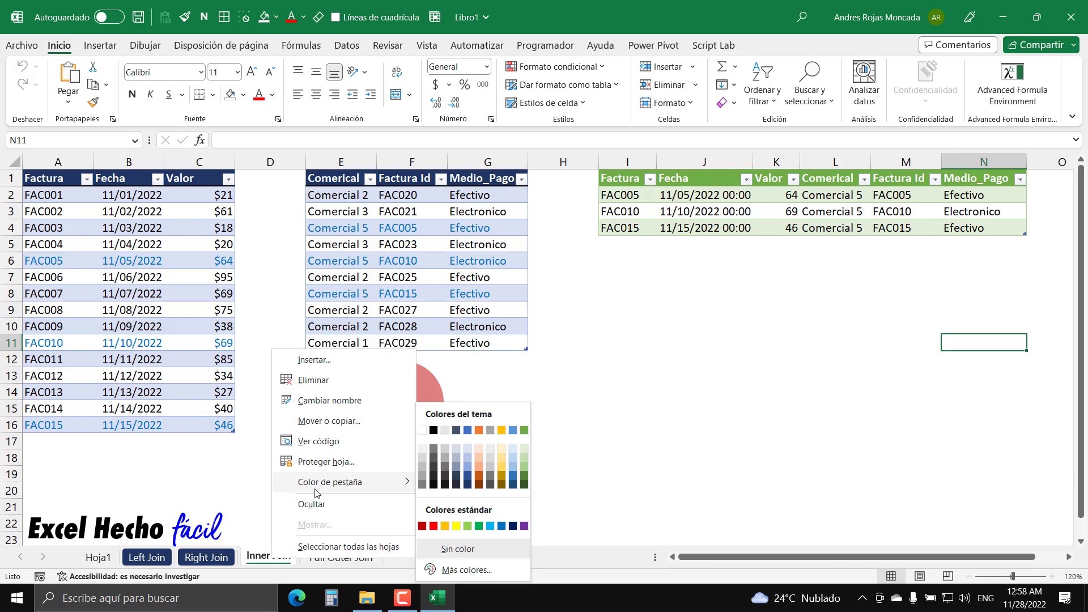
{"action": "left_click", "coordinate": [467, 485]}
Convert the range A1:C16 on the Full Outer Join sheet into a table with headers.
{"action": "left_click", "coordinate": [374, 557]}
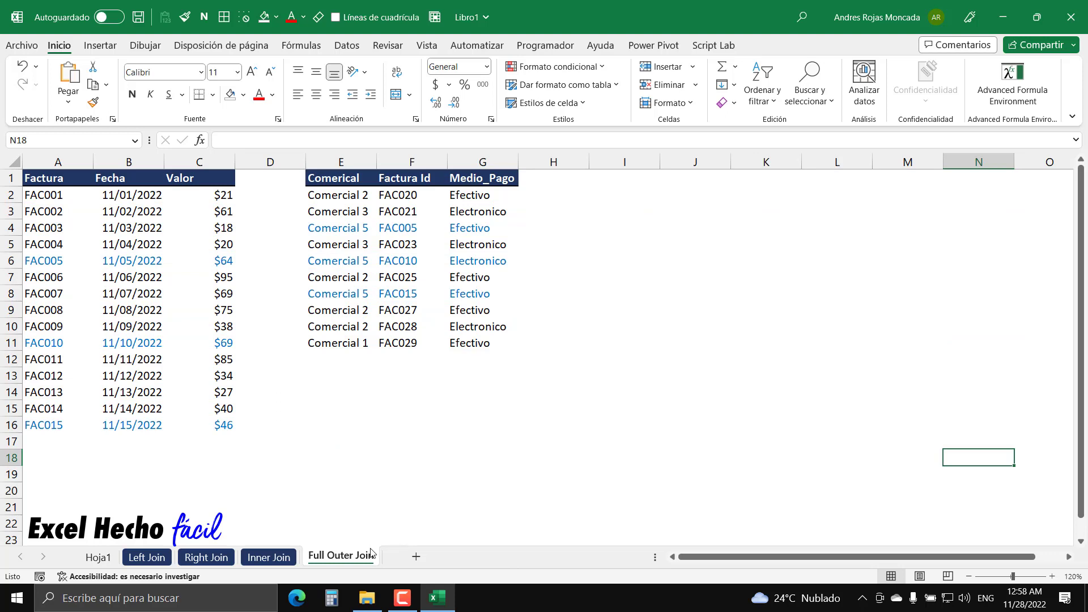
{"action": "left_click", "coordinate": [58, 179]}
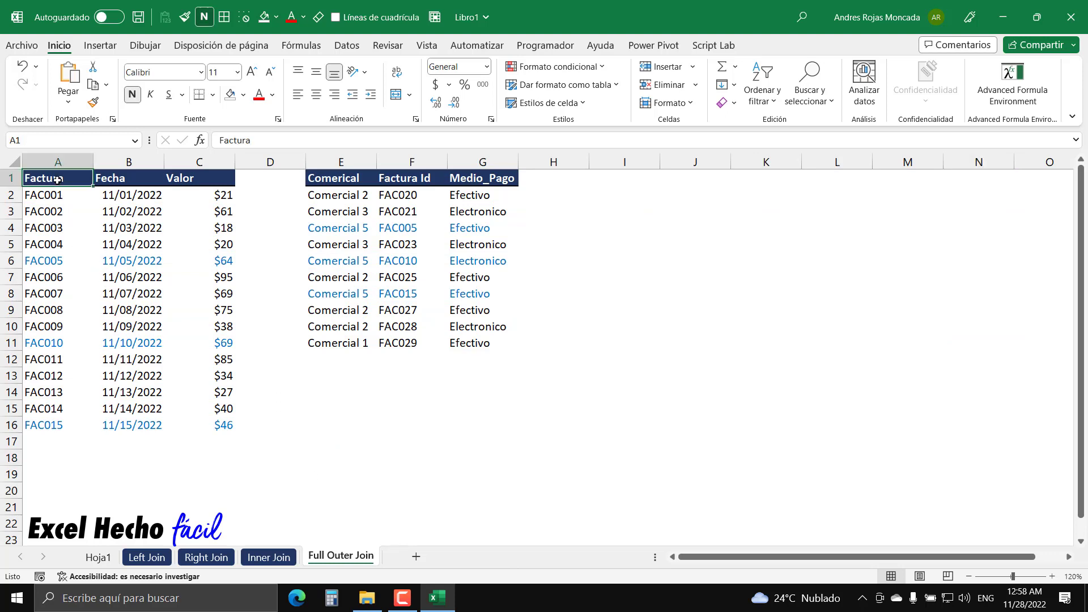
{"action": "key", "text": "ctrl+t"}
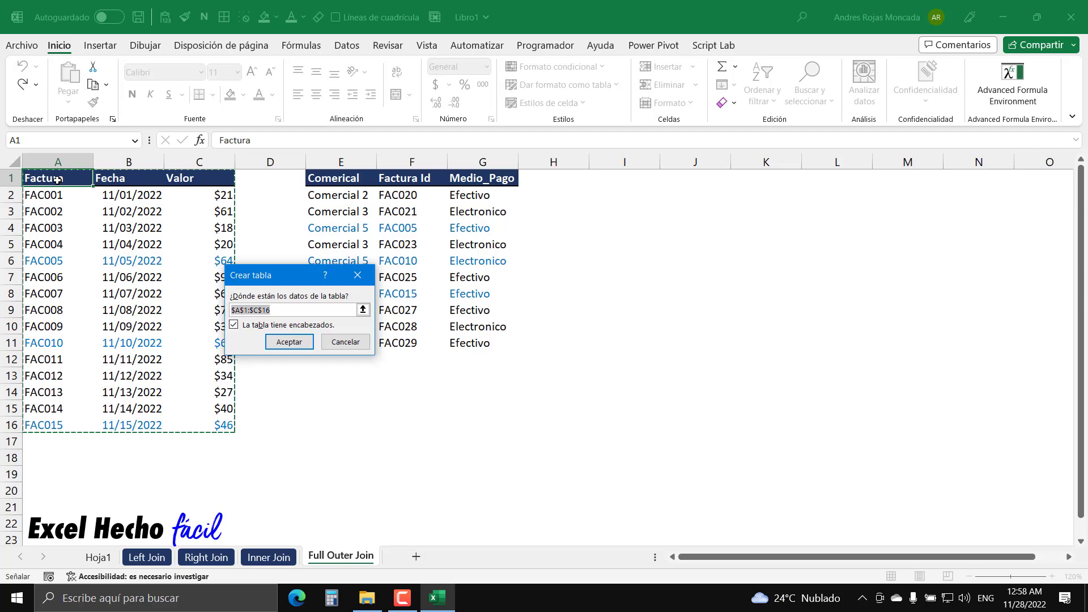
{"action": "key", "text": "Return"}
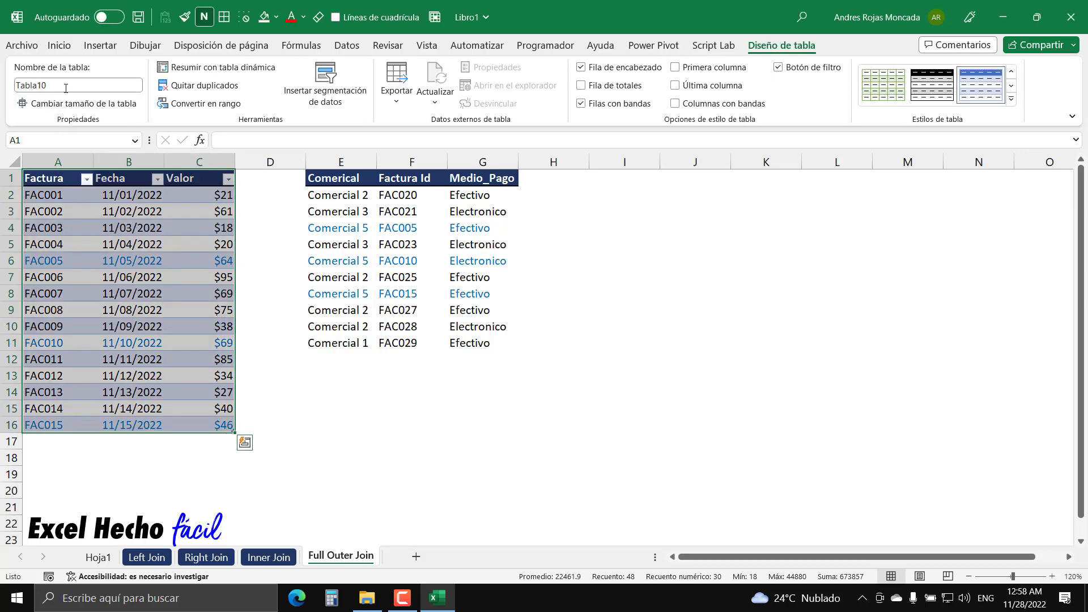
Rename the Factura, Fecha and Valor table on the Full Outer Join sheet as tfojN1.
{"action": "left_click", "coordinate": [62, 85]}
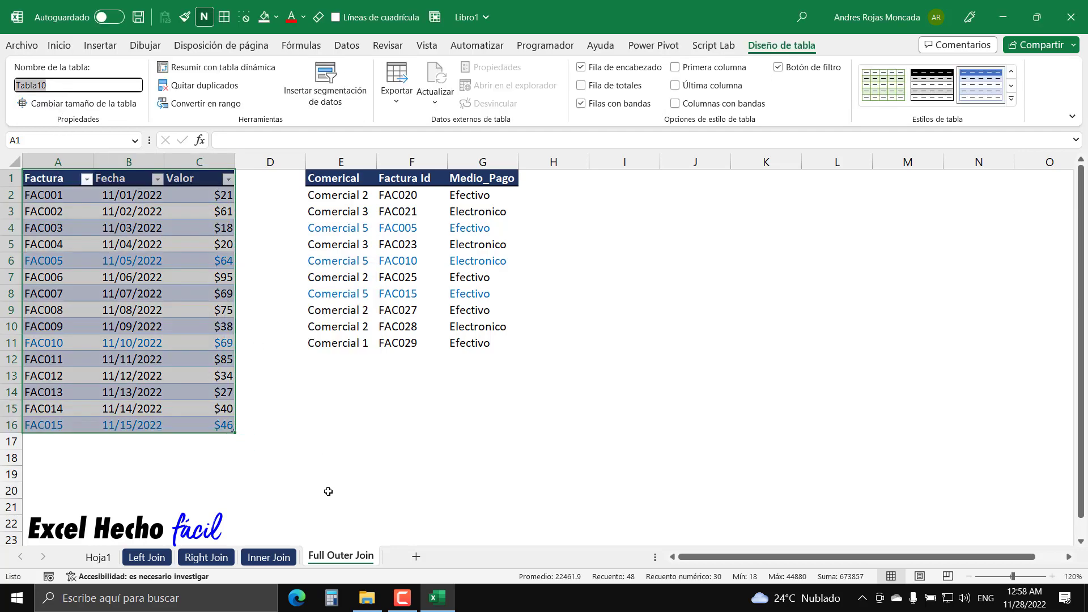
{"action": "type", "text": "t"}
{"action": "type", "text": "fojN1"}
{"action": "key", "text": "Return"}
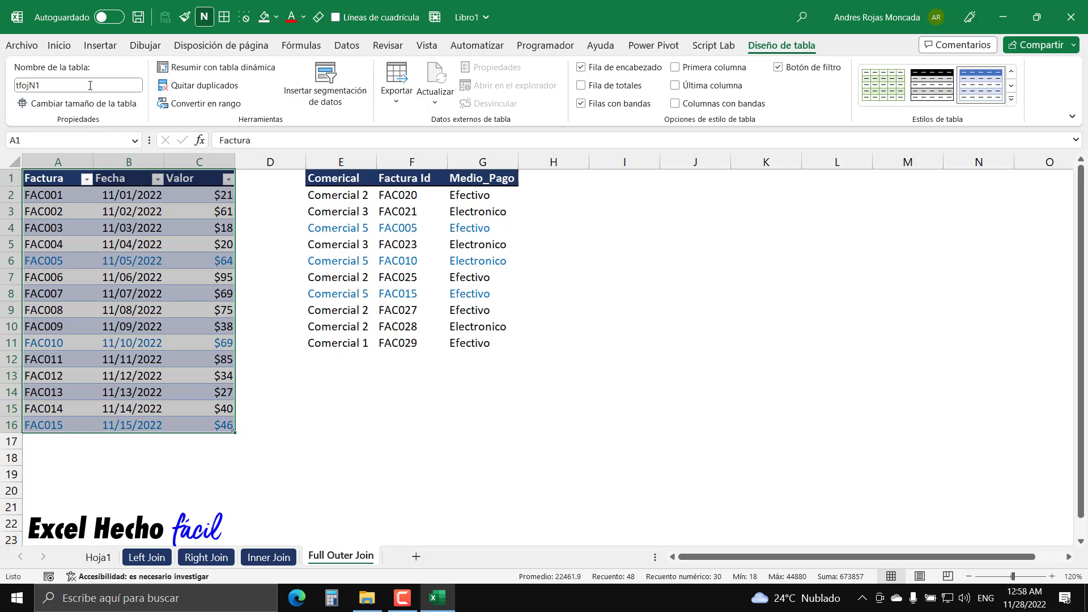
Convert the range E1:G11 on the Full Outer Join sheet into a table with headers and name it tfojN2.
{"action": "left_click", "coordinate": [89, 89]}
{"action": "left_click", "coordinate": [342, 178]}
{"action": "key", "text": "ctrl+t"}
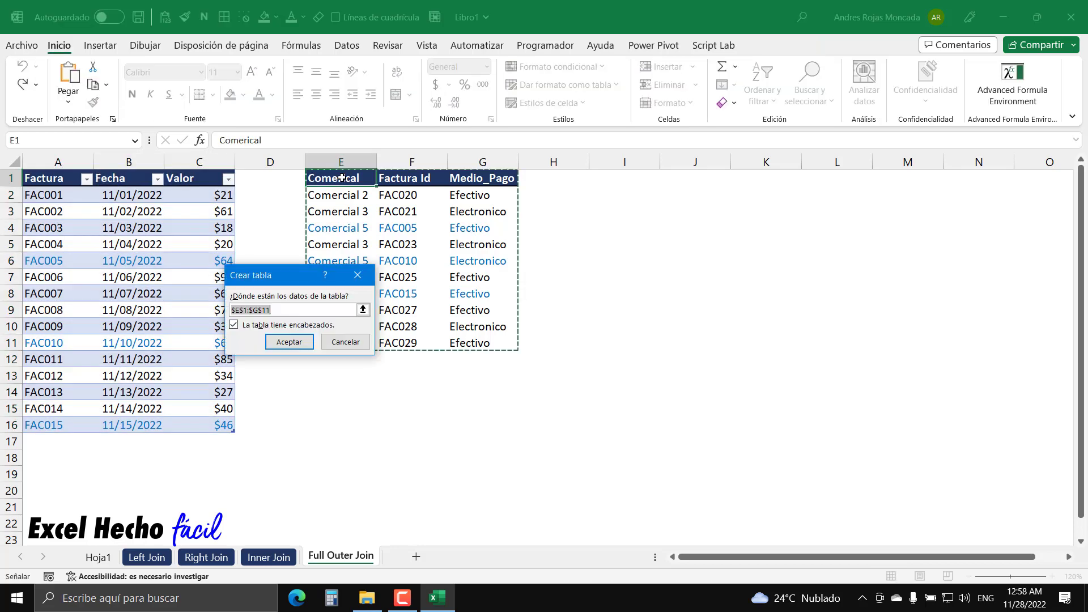
{"action": "key", "text": "Return"}
{"action": "left_click", "coordinate": [113, 86]}
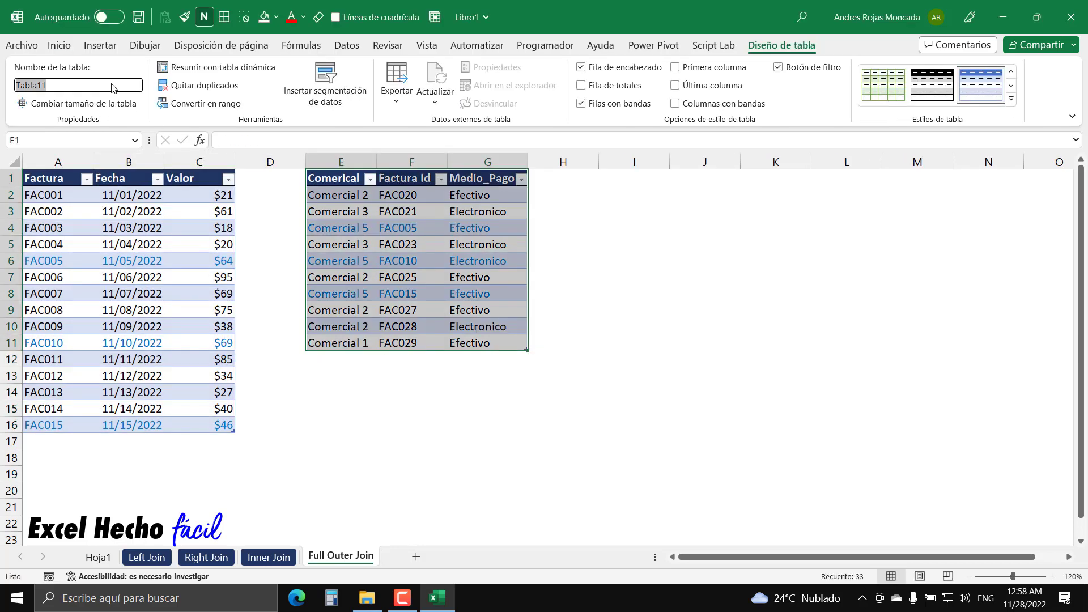
{"action": "type", "text": "tfojN1"}
{"action": "key", "text": "Return"}
{"action": "left_click", "coordinate": [635, 177]}
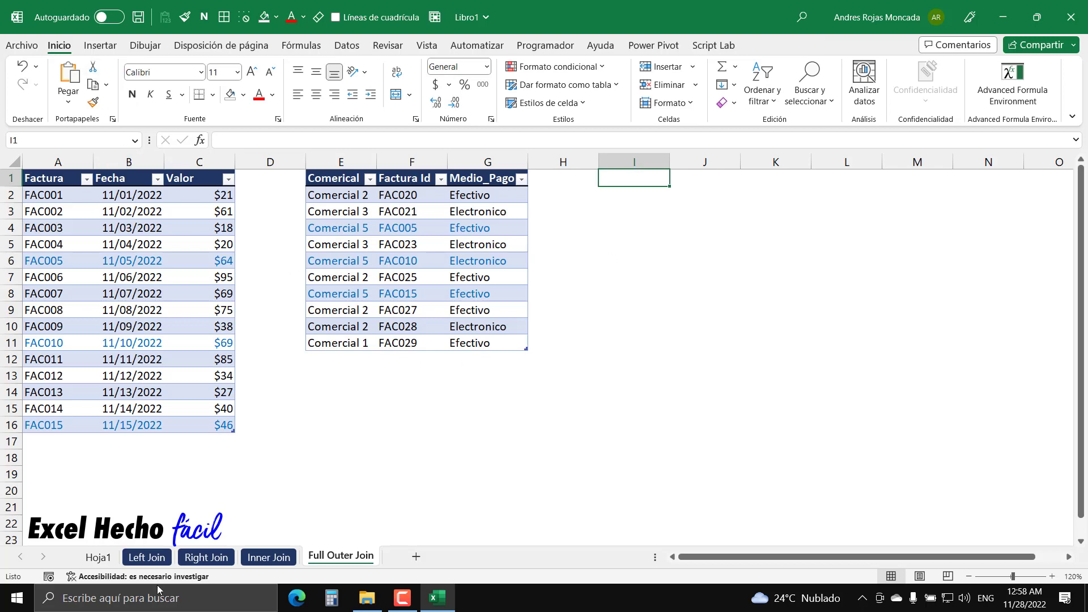
Copy the two overlapping circles from the Inner Join sheet to the Full Outer Join sheet, placing them beneath the tfojN2 table.
{"action": "left_click", "coordinate": [269, 557]}
{"action": "left_click", "coordinate": [338, 406]}
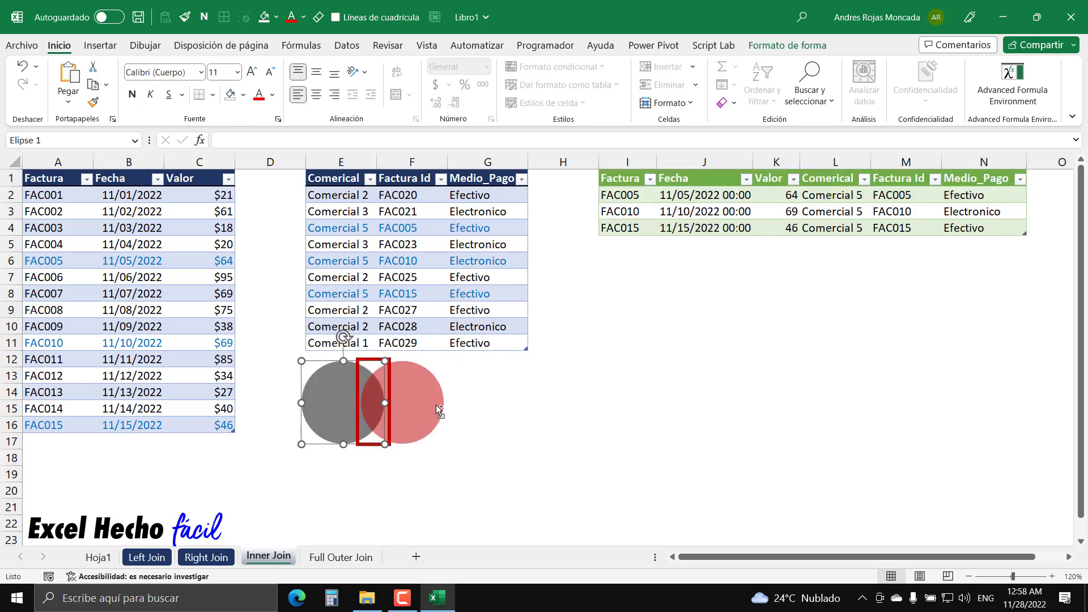
{"action": "left_click", "coordinate": [436, 404], "text": "shift"}
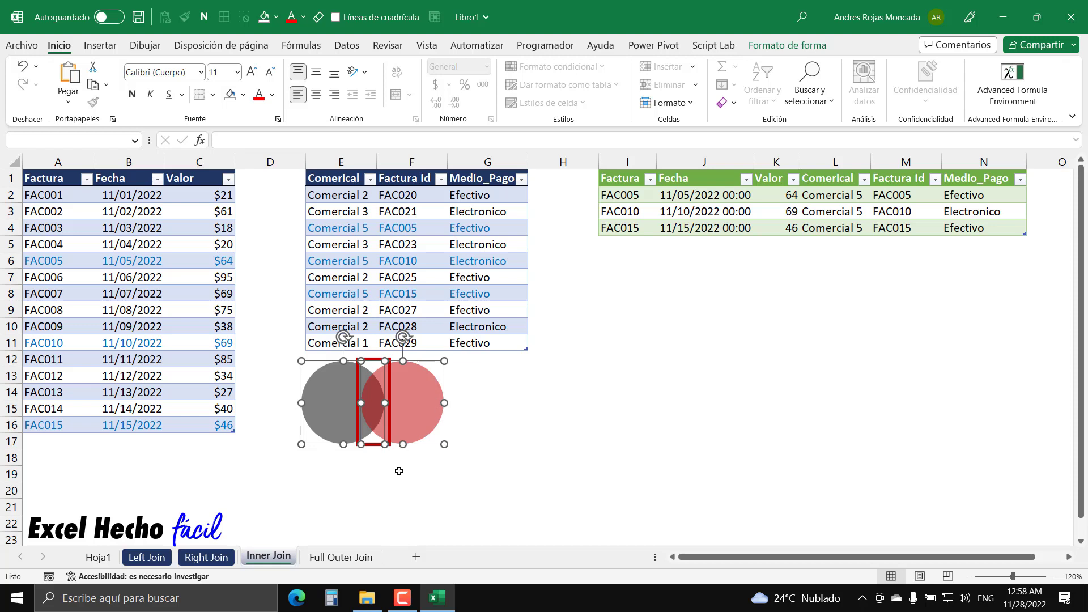
{"action": "left_click", "coordinate": [355, 560]}
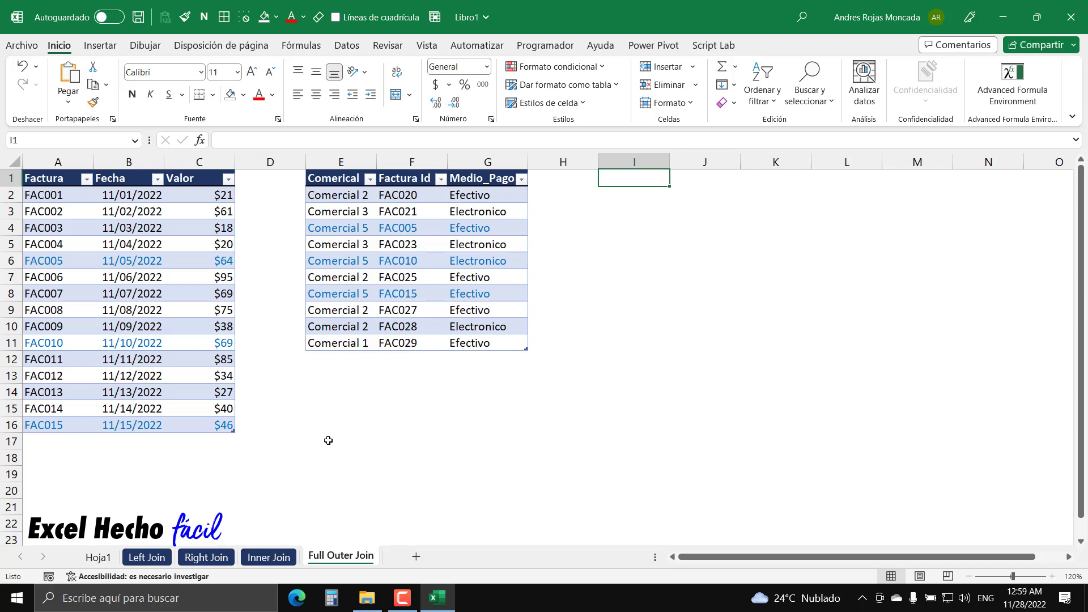
{"action": "key", "text": "ctrl+v"}
{"action": "left_click_drag", "start_coordinate": [619, 221], "coordinate": [333, 409]}
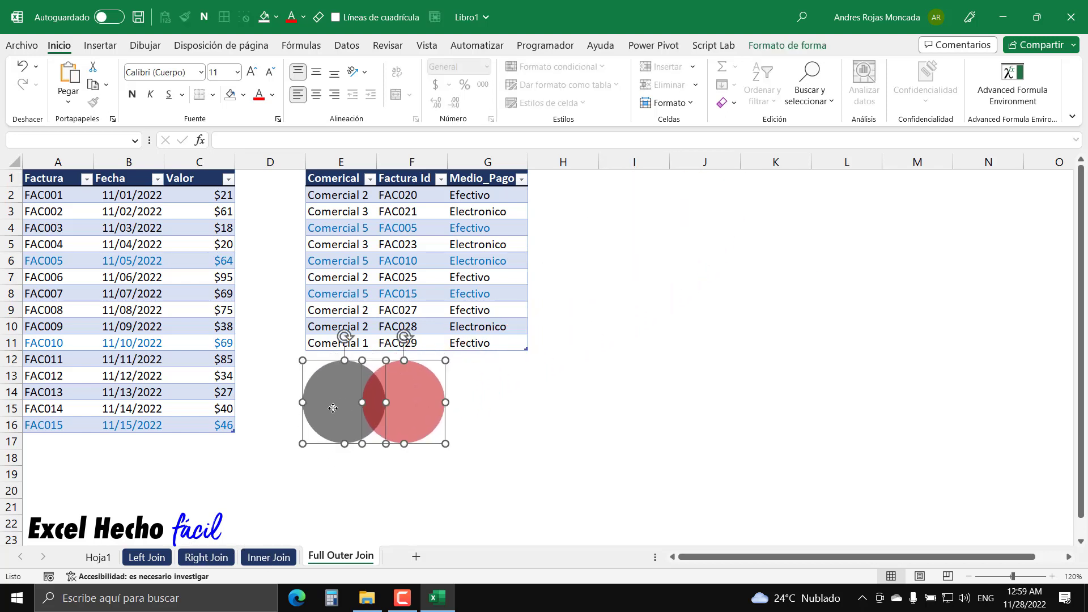
Fill the gray circle on the Full Outer Join sheet with red to match the other circle.
{"action": "left_click", "coordinate": [332, 408]}
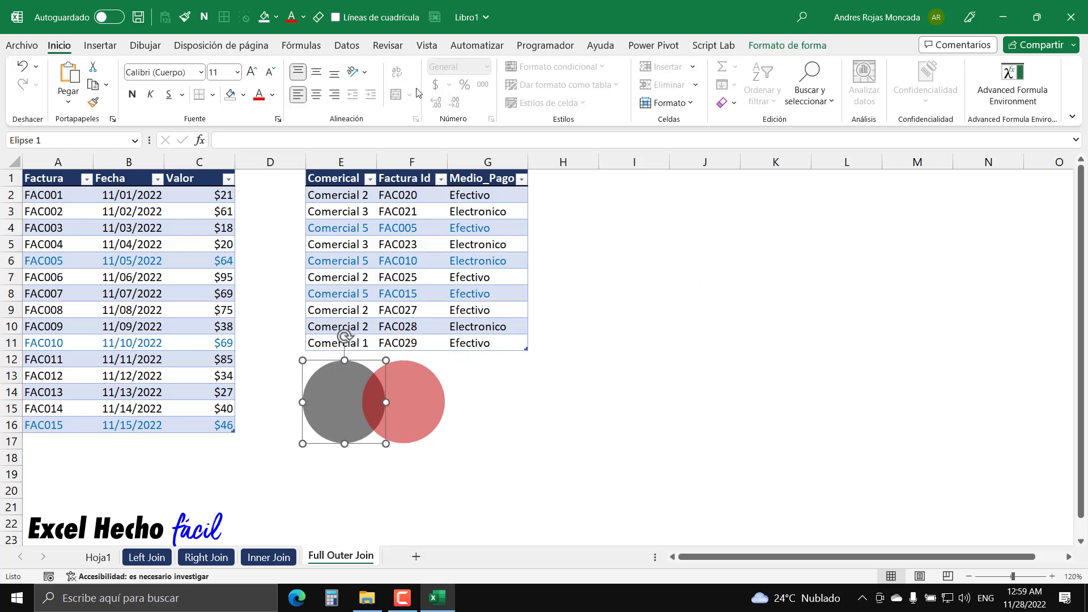
{"action": "left_click", "coordinate": [276, 17]}
{"action": "left_click", "coordinate": [264, 173]}
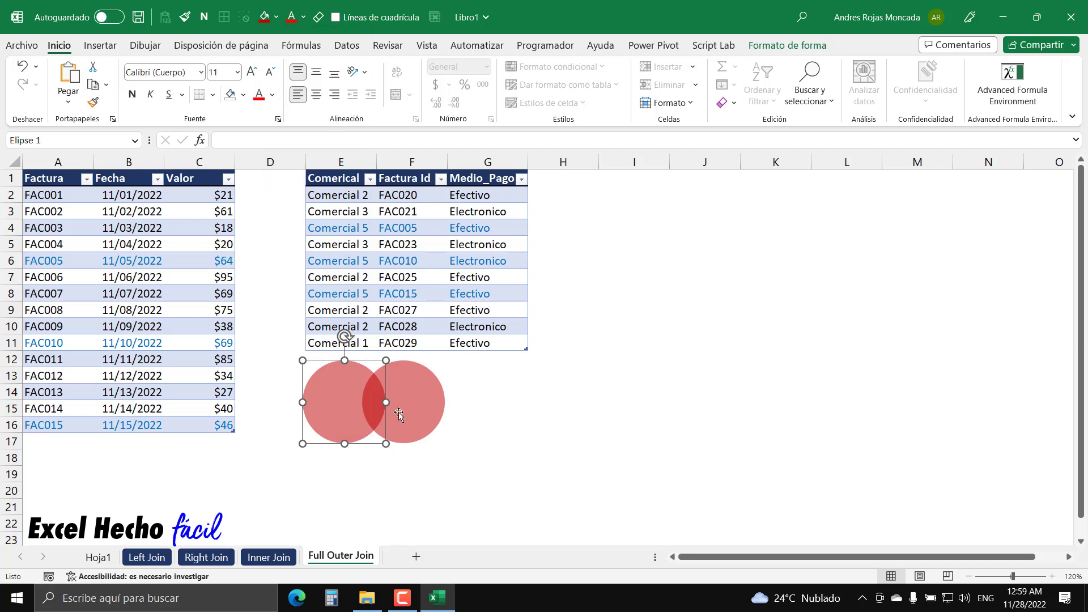
{"action": "key", "text": "Escape"}
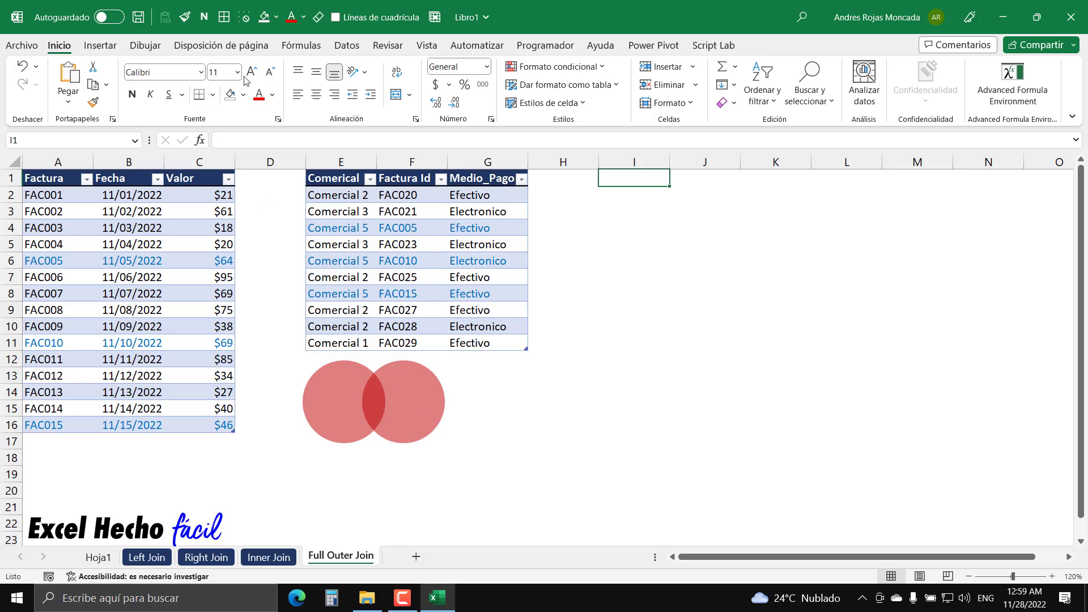
{"action": "left_click", "coordinate": [346, 45]}
{"action": "left_click", "coordinate": [35, 105]}
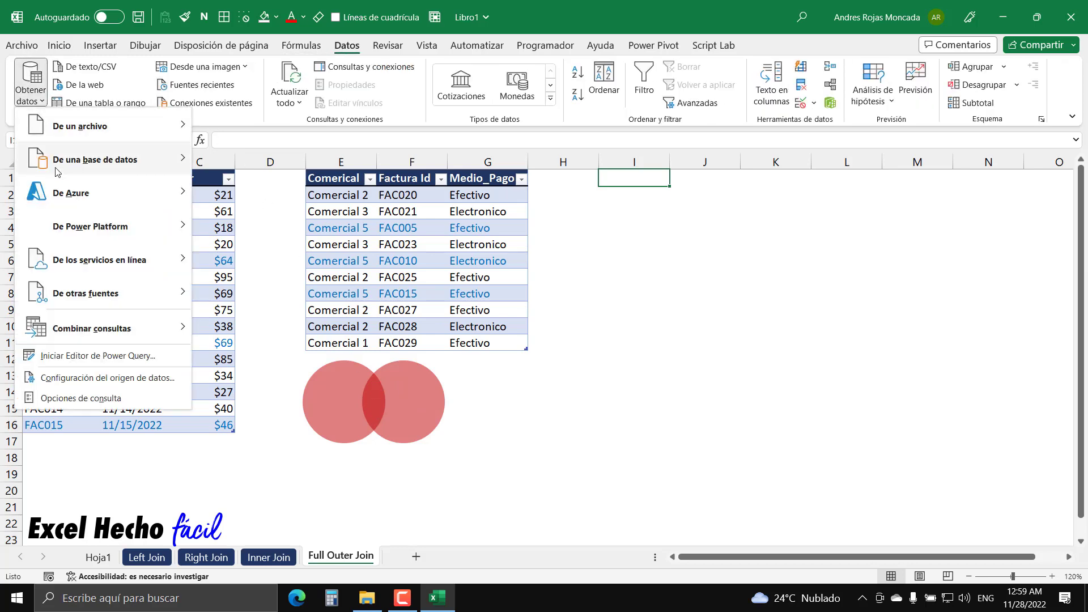
{"action": "mouse_move", "coordinate": [73, 335]}
{"action": "left_click", "coordinate": [244, 343]}
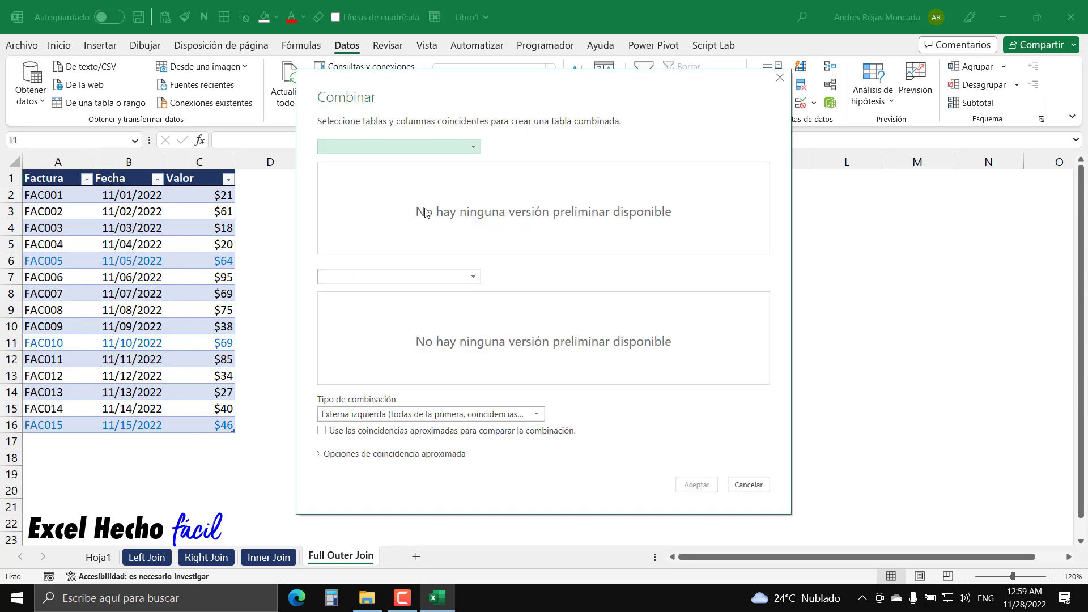
{"action": "left_click", "coordinate": [474, 149]}
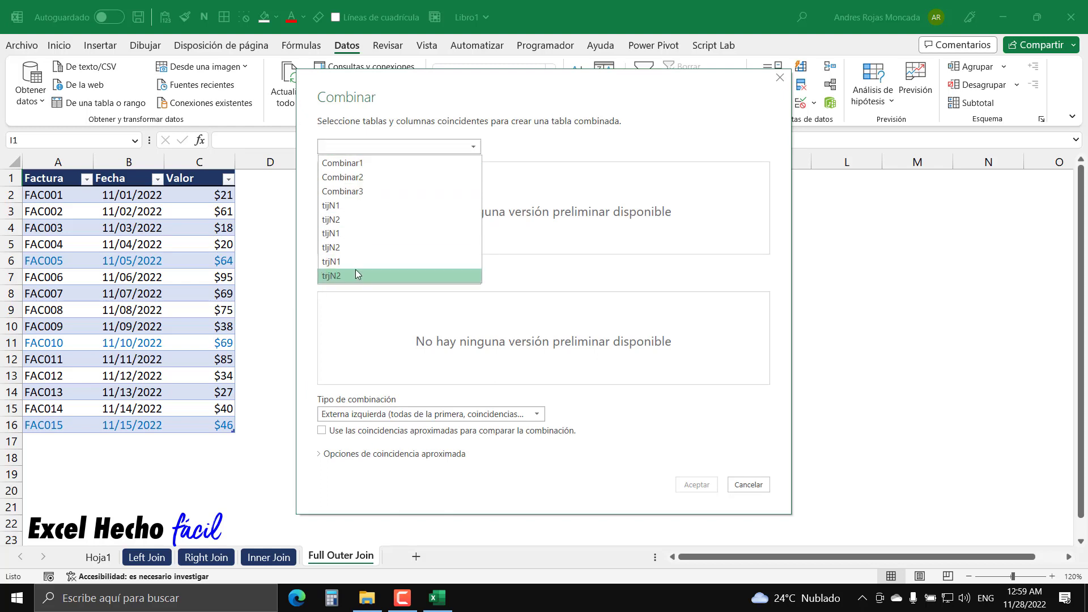
{"action": "key", "text": "Escape"}
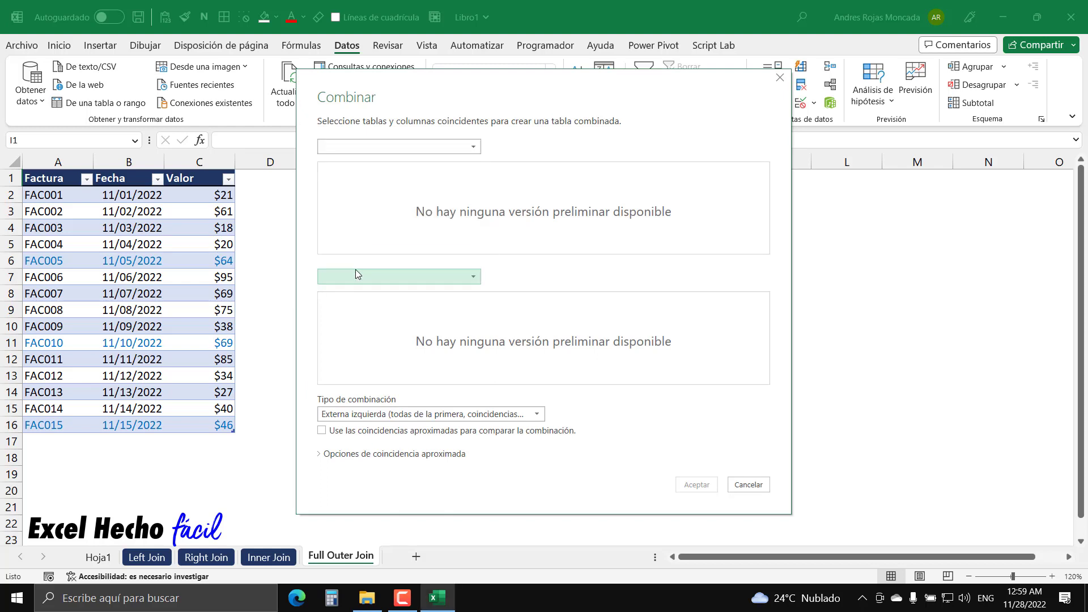
{"action": "left_click", "coordinate": [780, 78]}
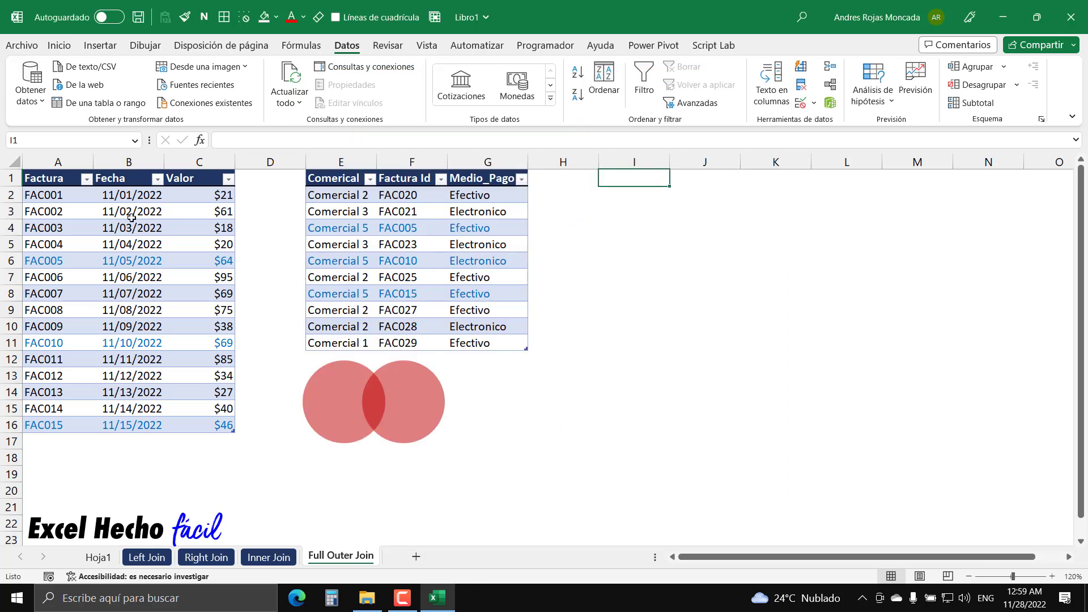
Bring the tfojN1 table into Power Query and load it as a connection only.
{"action": "left_click", "coordinate": [69, 181]}
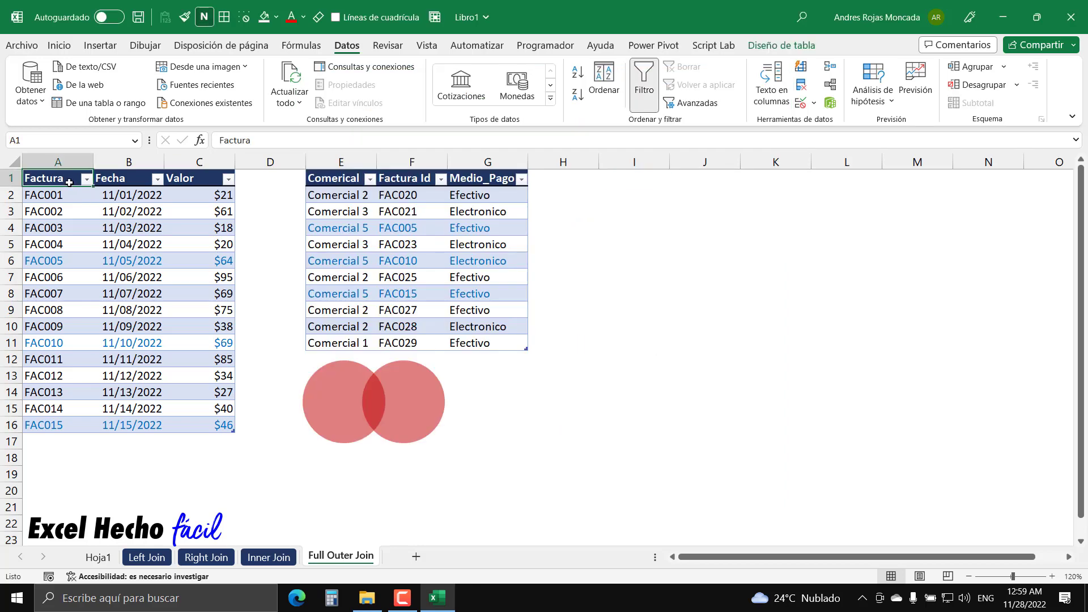
{"action": "left_click", "coordinate": [85, 105]}
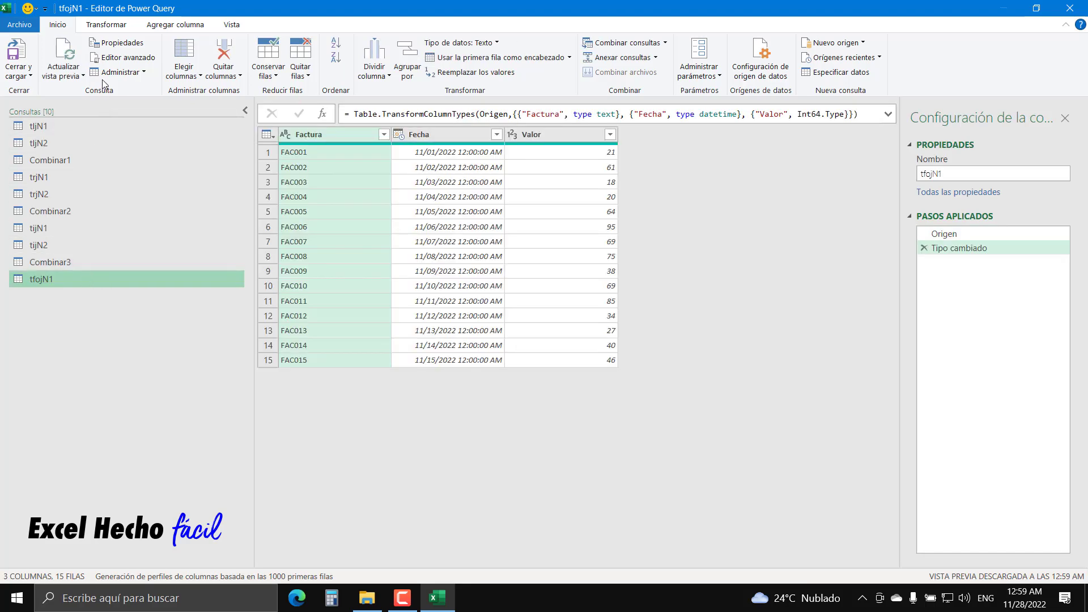
{"action": "left_click", "coordinate": [31, 76]}
{"action": "left_click", "coordinate": [34, 107]}
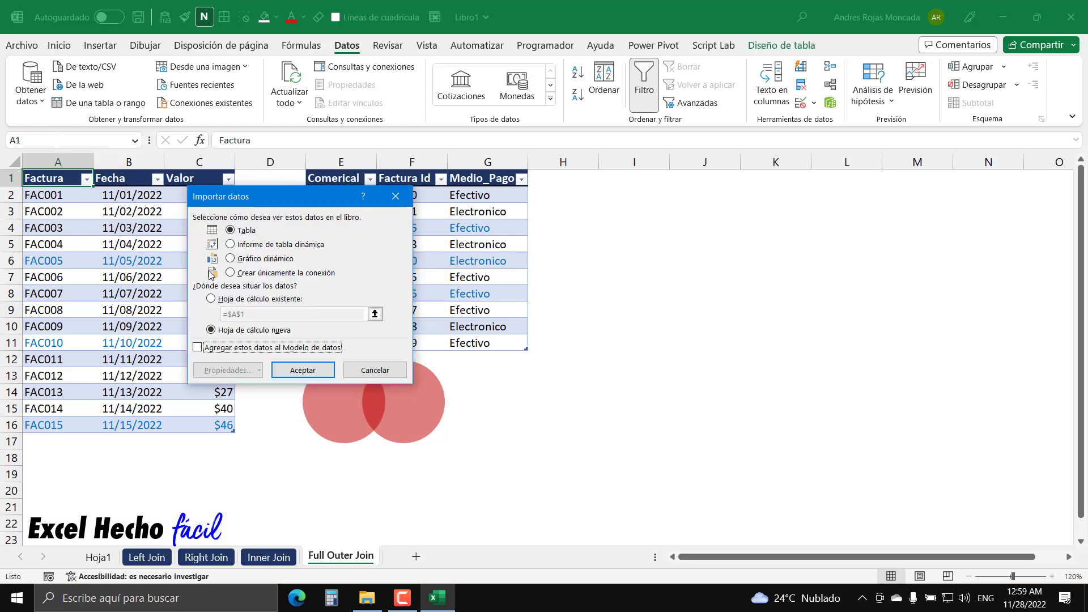
{"action": "left_click", "coordinate": [230, 273]}
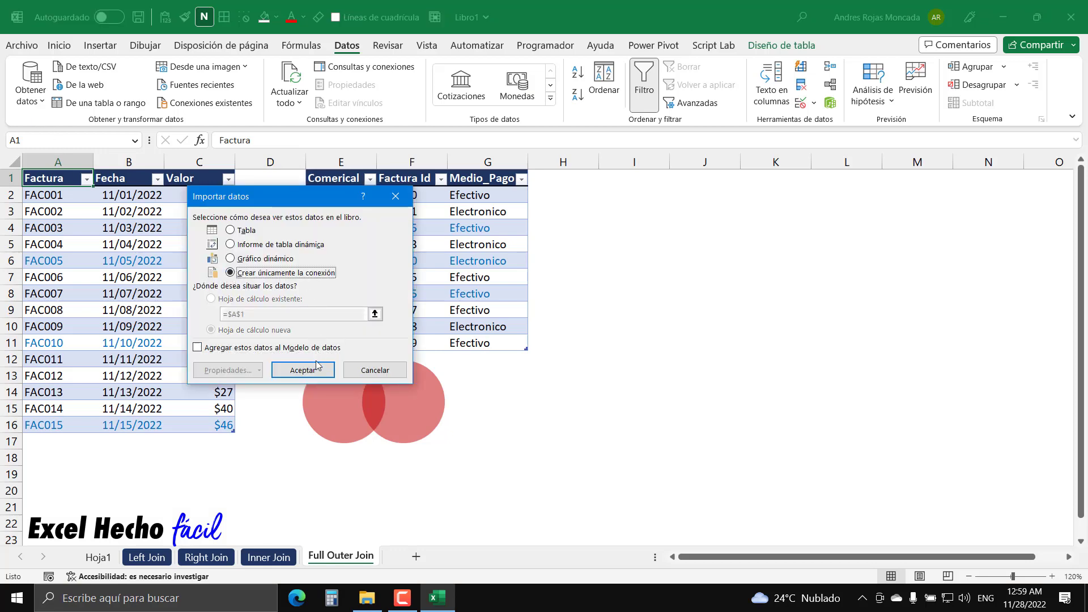
{"action": "left_click", "coordinate": [315, 371]}
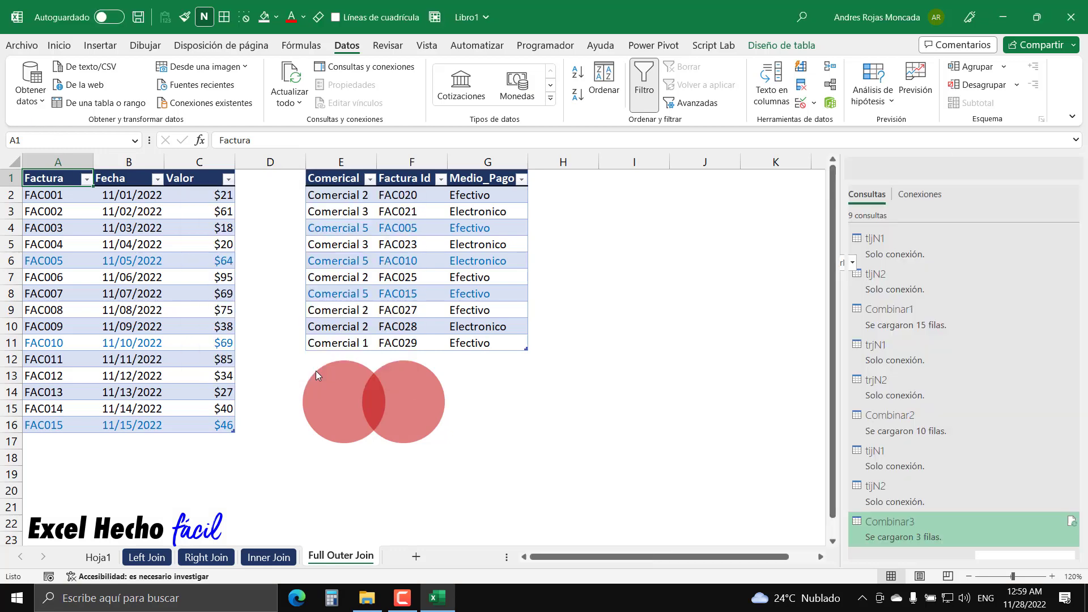
Bring the tfojN2 table into Power Query, load it as a connection only, and close the queries list.
{"action": "left_click", "coordinate": [335, 180]}
{"action": "left_click", "coordinate": [136, 103]}
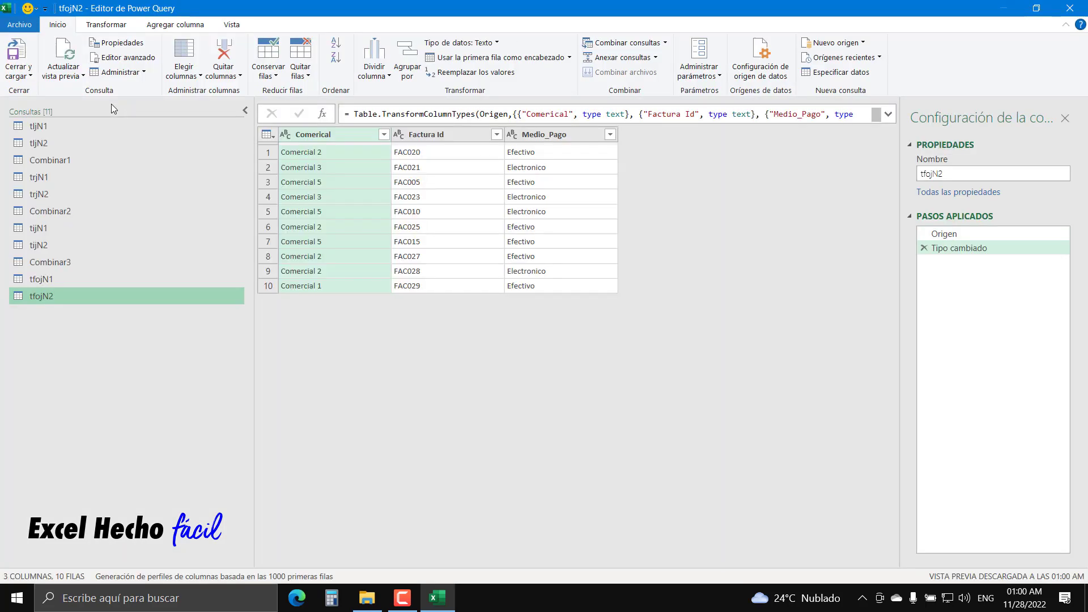
{"action": "left_click", "coordinate": [30, 76]}
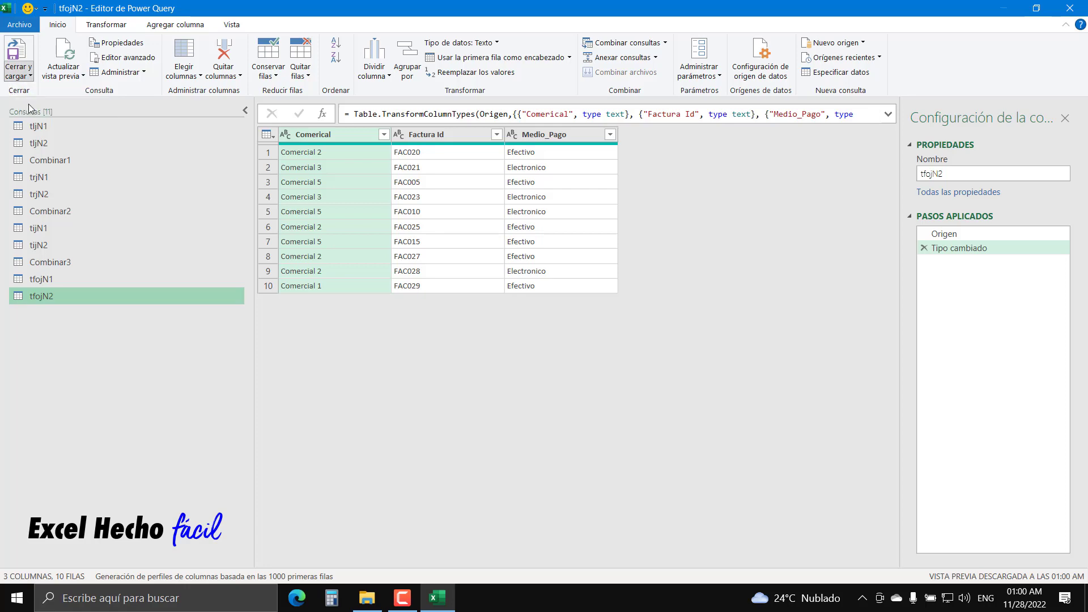
{"action": "left_click", "coordinate": [32, 106]}
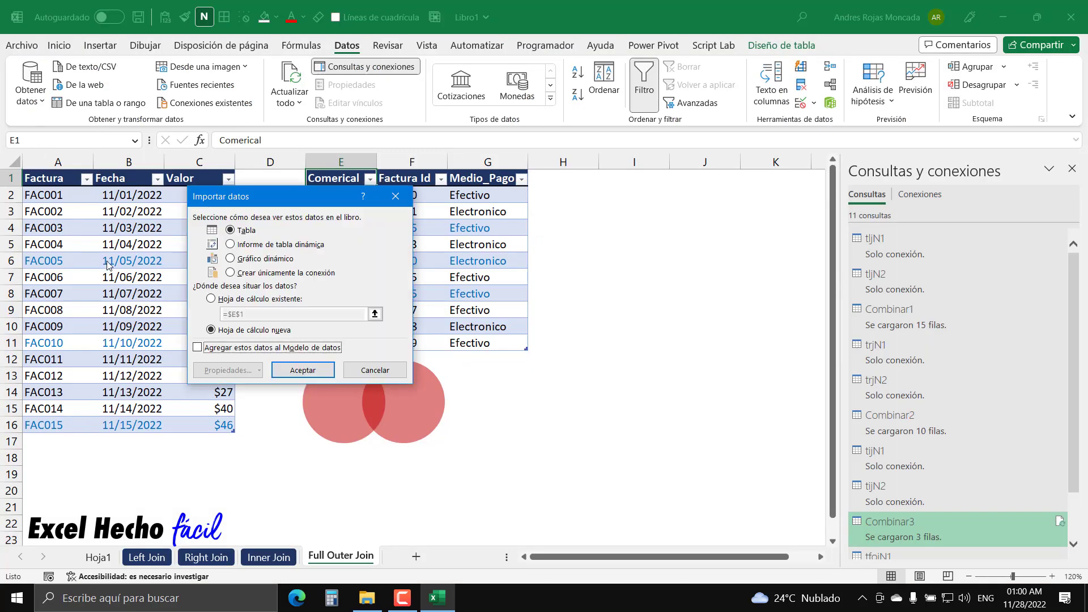
{"action": "left_click", "coordinate": [244, 276]}
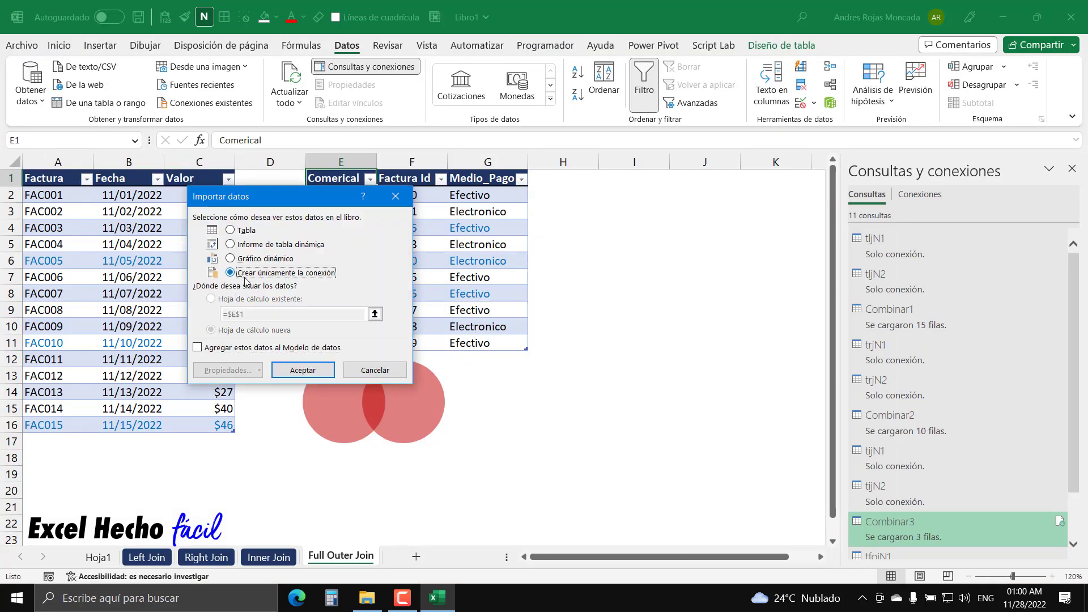
{"action": "left_click", "coordinate": [310, 368]}
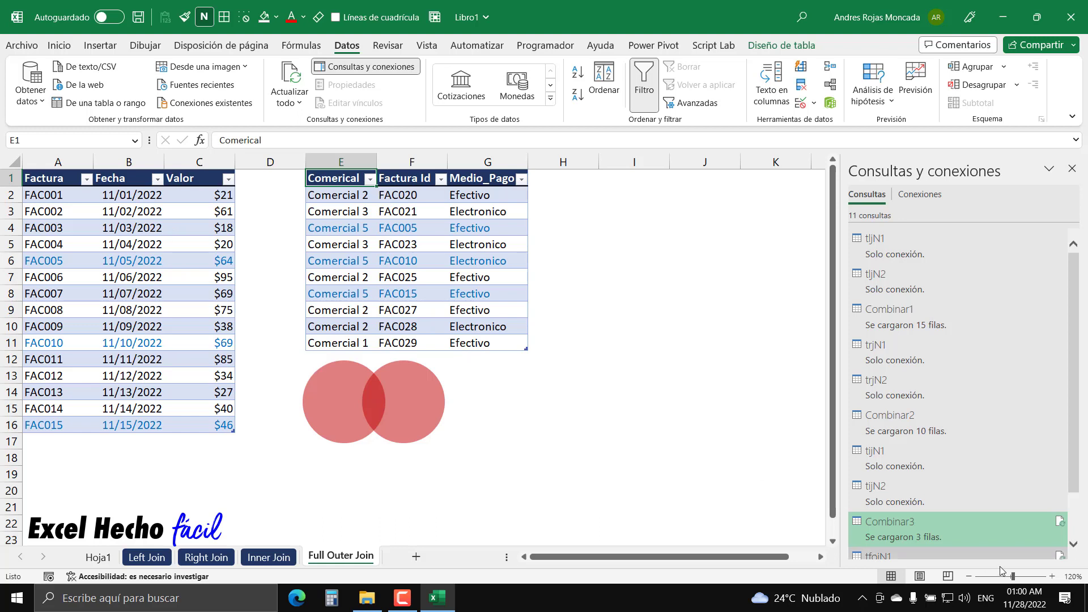
{"action": "left_click", "coordinate": [1072, 168]}
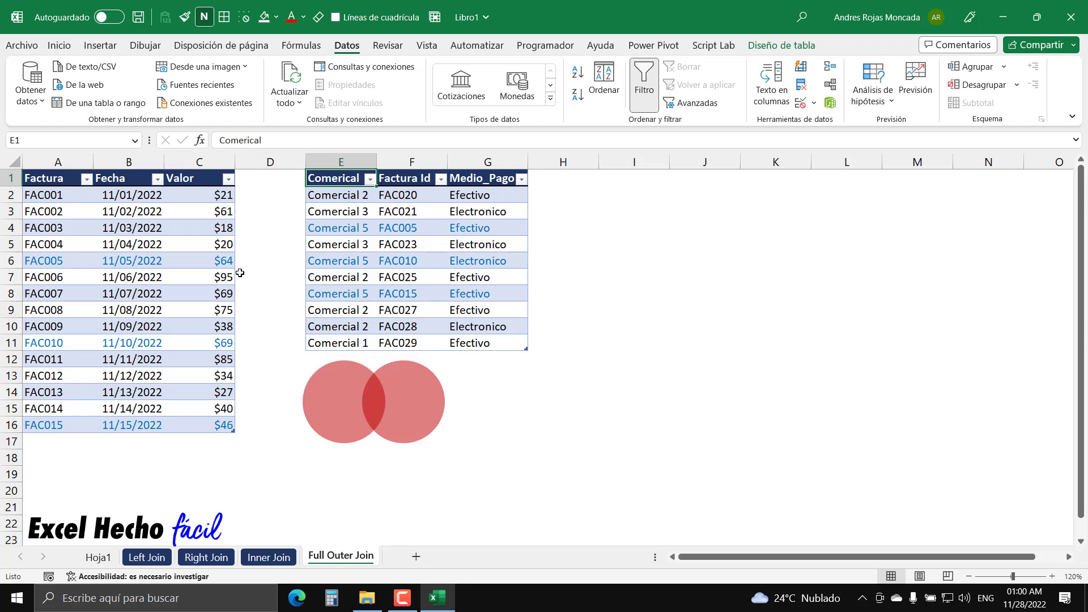
From cell I1, start a merge of queries with tfojN1 as the first table.
{"action": "left_click", "coordinate": [612, 179]}
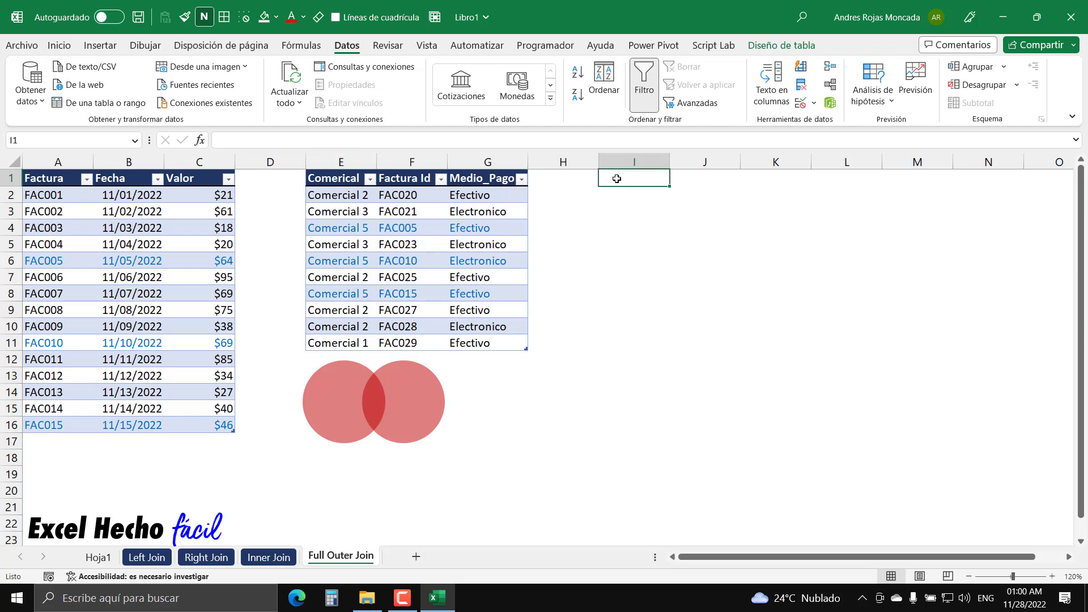
{"action": "left_click", "coordinate": [35, 96]}
{"action": "mouse_move", "coordinate": [66, 331]}
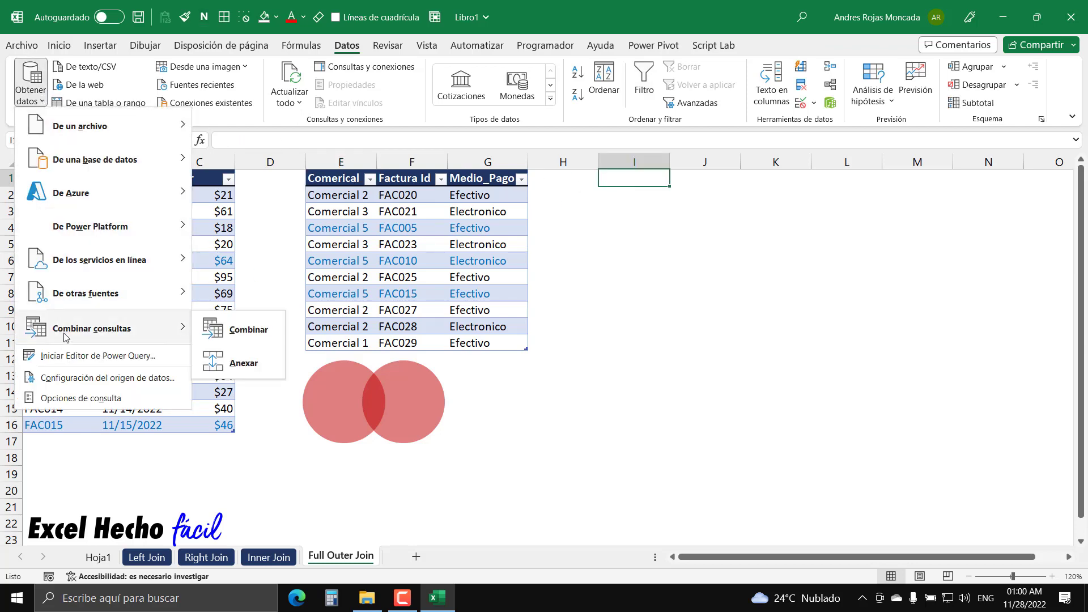
{"action": "left_click", "coordinate": [224, 340]}
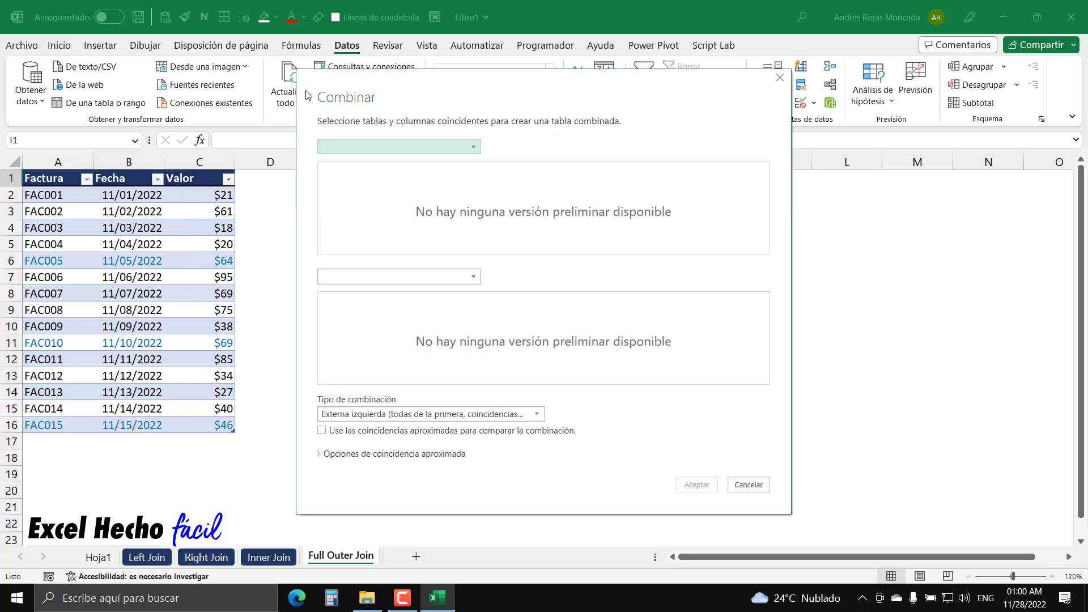
{"action": "left_click", "coordinate": [470, 150]}
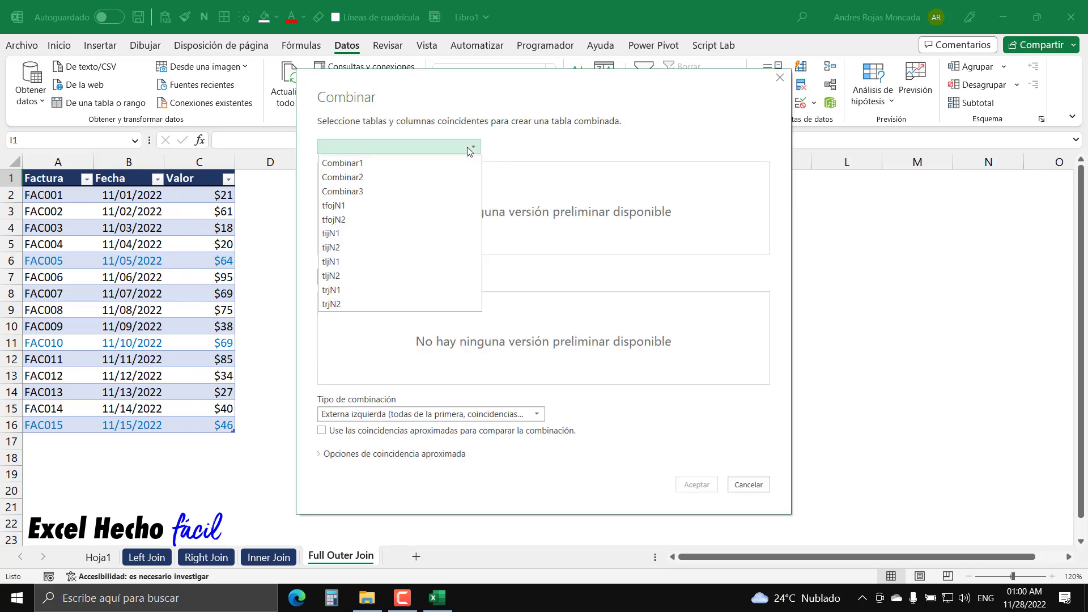
{"action": "left_click", "coordinate": [349, 208]}
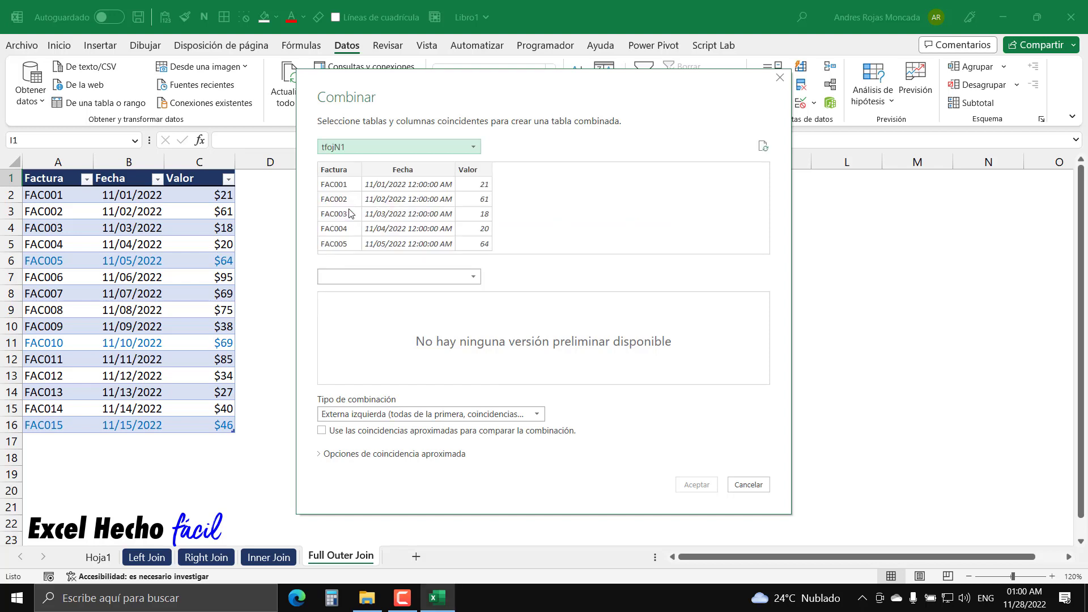
Set tfojN2 as the second merge table and match its Factura Id column with Factura in tfojN1.
{"action": "left_click_drag", "start_coordinate": [441, 89], "coordinate": [700, 91]}
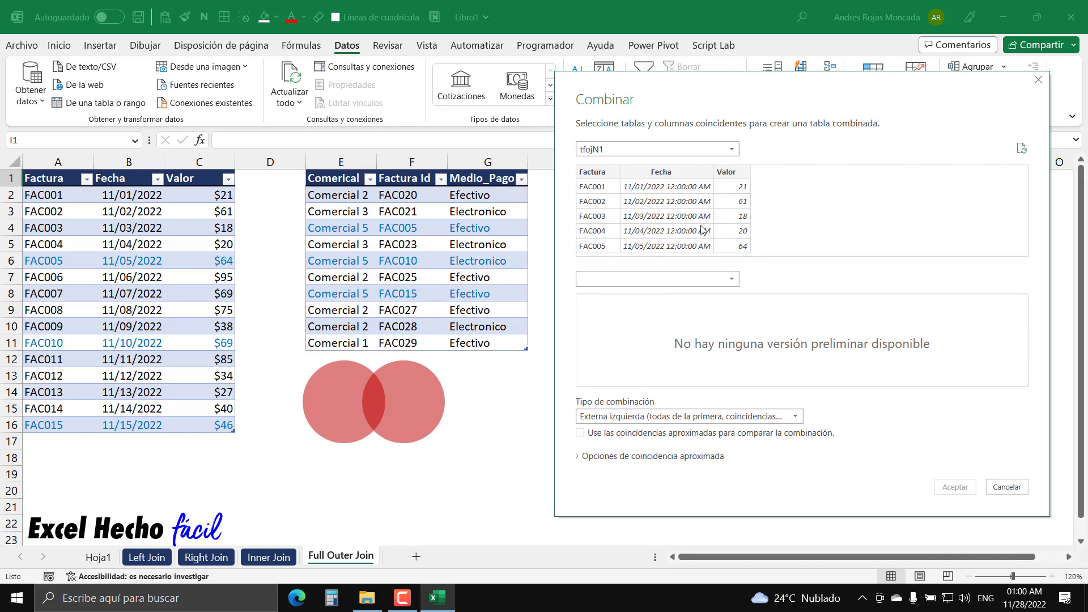
{"action": "left_click", "coordinate": [730, 280]}
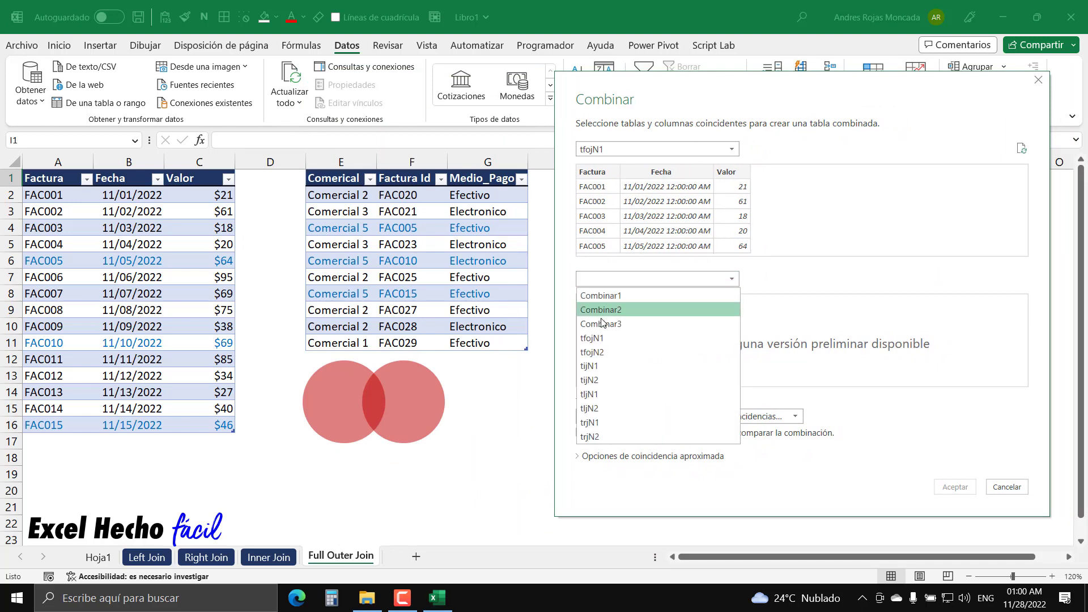
{"action": "left_click", "coordinate": [604, 354]}
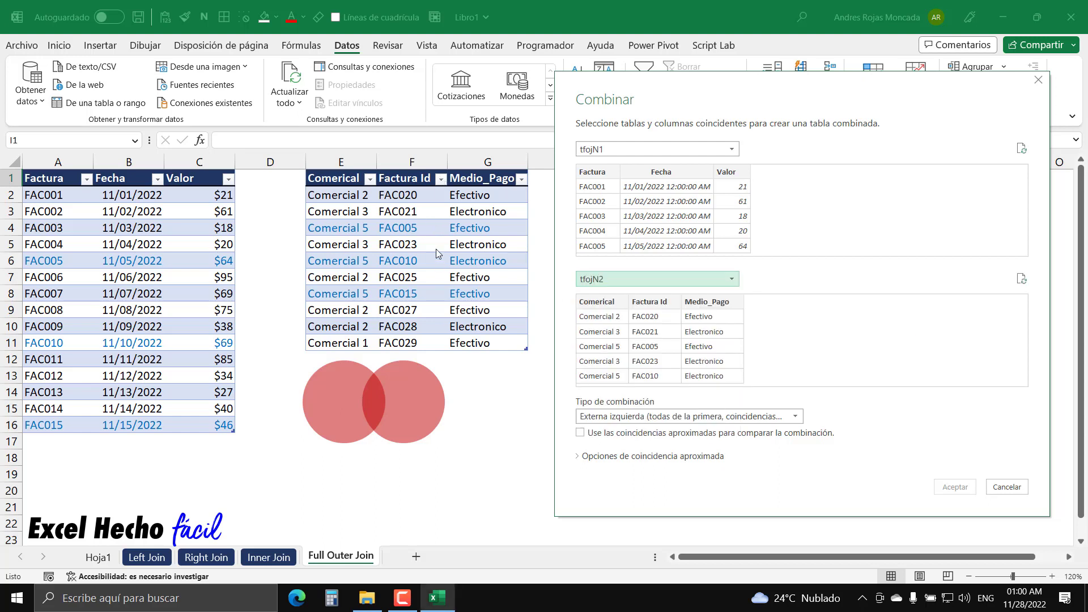
{"action": "left_click", "coordinate": [608, 172]}
{"action": "left_click", "coordinate": [661, 302]}
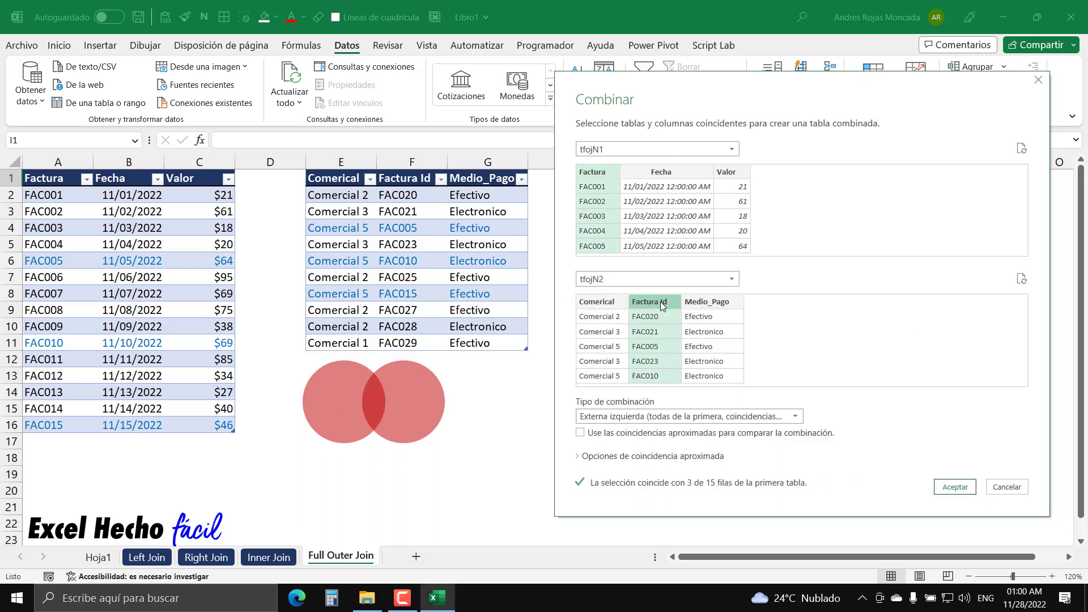
Set the join kind to full outer (Externa completa, todas las filas de ambas) and create the merged query.
{"action": "left_click", "coordinate": [796, 418]}
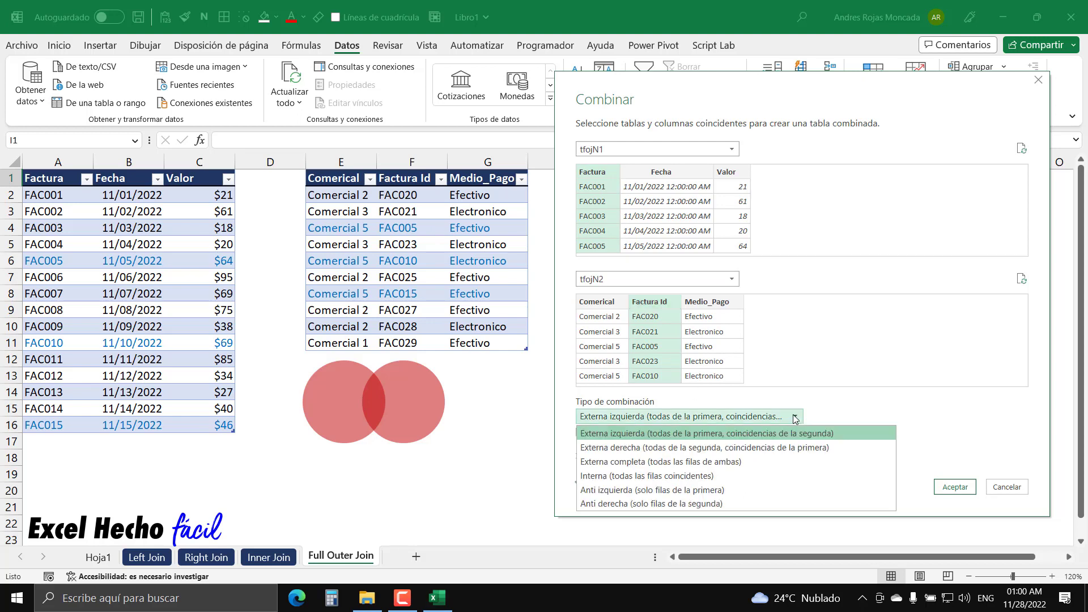
{"action": "left_click", "coordinate": [627, 463]}
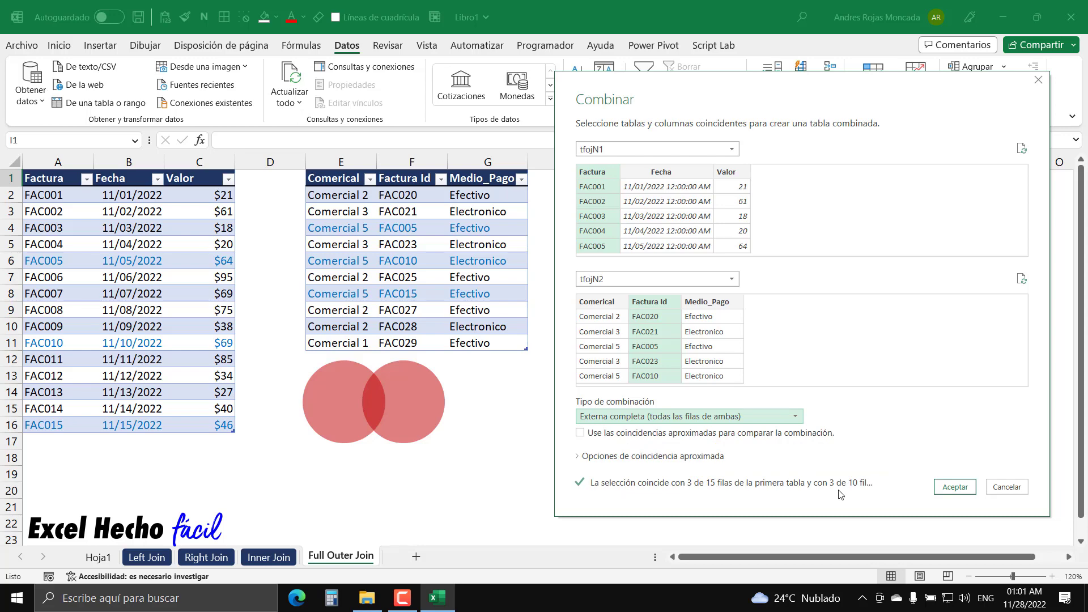
{"action": "left_click", "coordinate": [967, 497]}
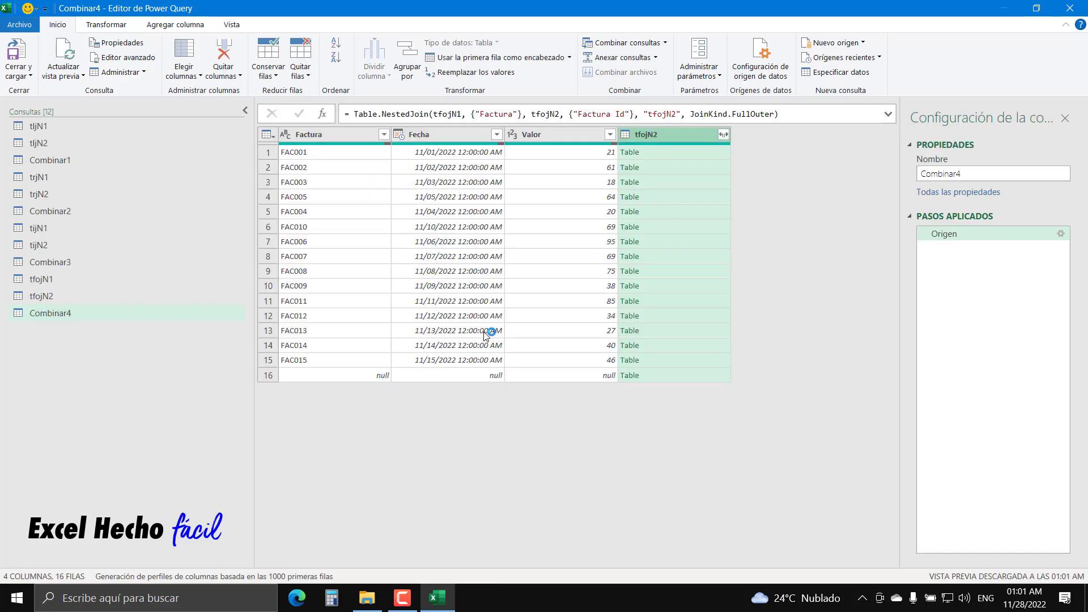
Expand the tfojN2 column with Comerical, Factura Id and Medio_Pago, without using the original column name as prefix.
{"action": "left_click", "coordinate": [724, 134]}
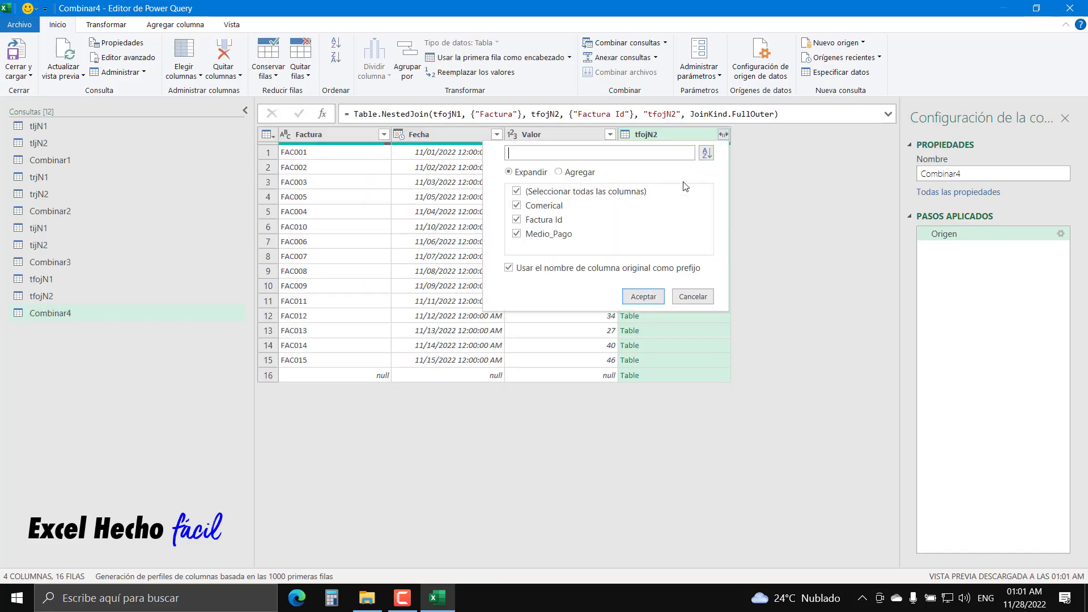
{"action": "left_click", "coordinate": [513, 270]}
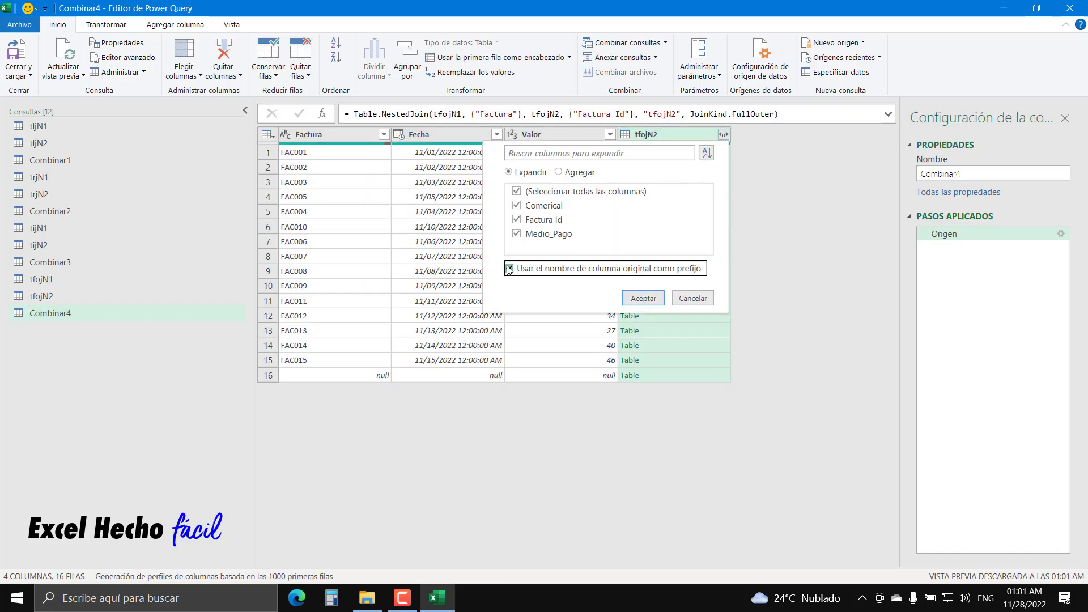
{"action": "left_click", "coordinate": [643, 299]}
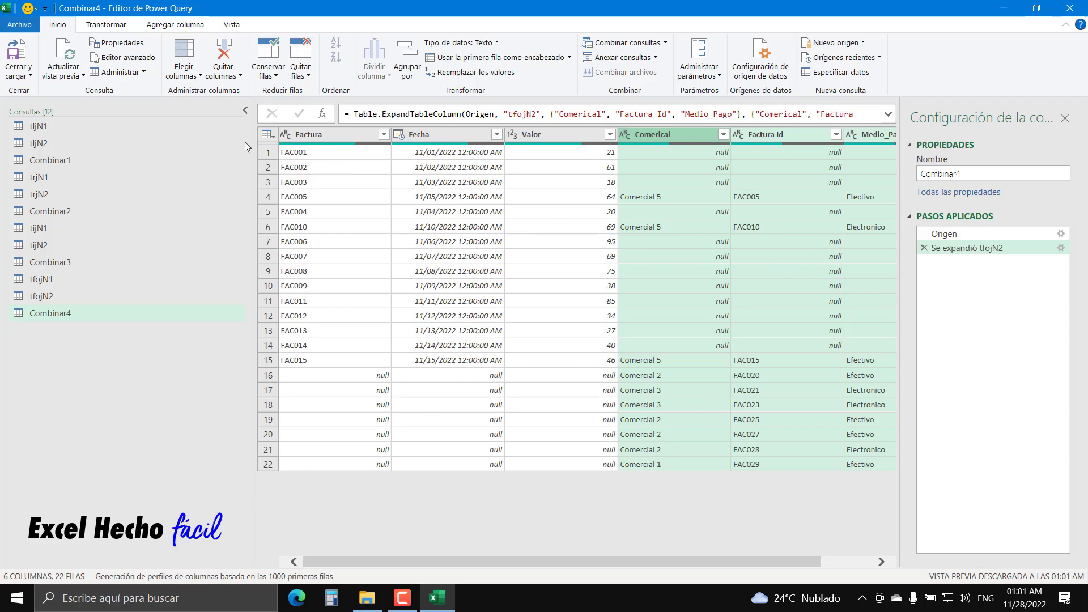
Load the merged query as a table into the existing Full Outer Join sheet at cell I1, and close the queries list.
{"action": "left_click", "coordinate": [31, 82]}
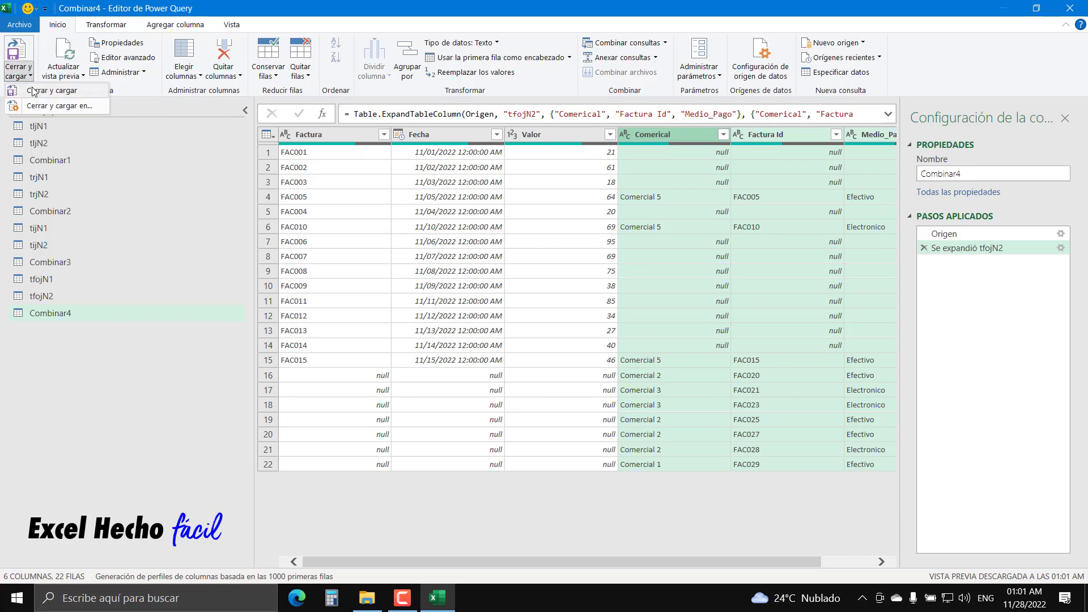
{"action": "left_click", "coordinate": [34, 108]}
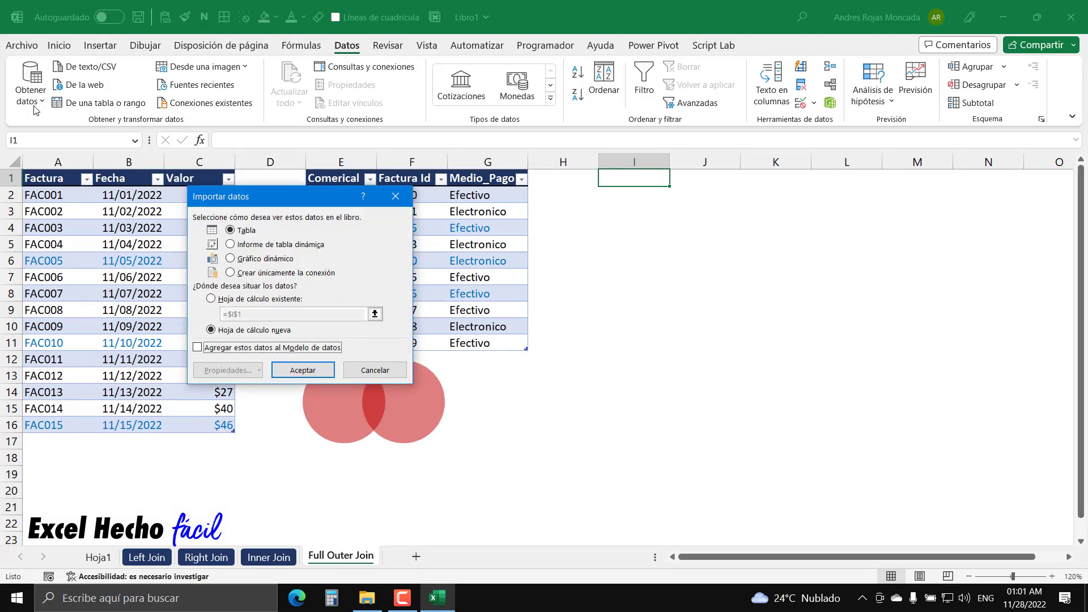
{"action": "left_click", "coordinate": [230, 231]}
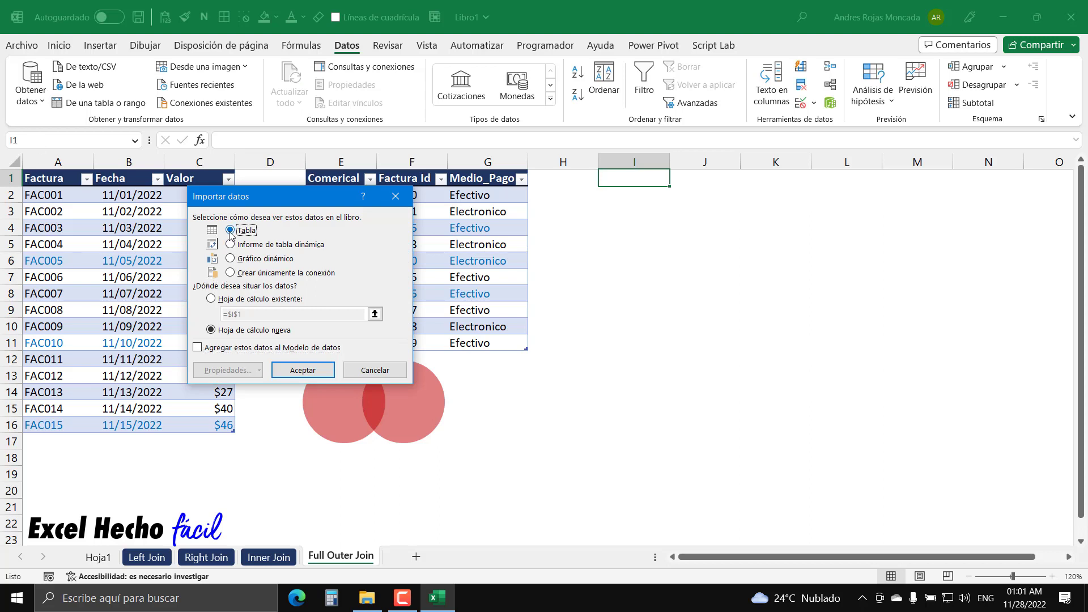
{"action": "left_click", "coordinate": [211, 299]}
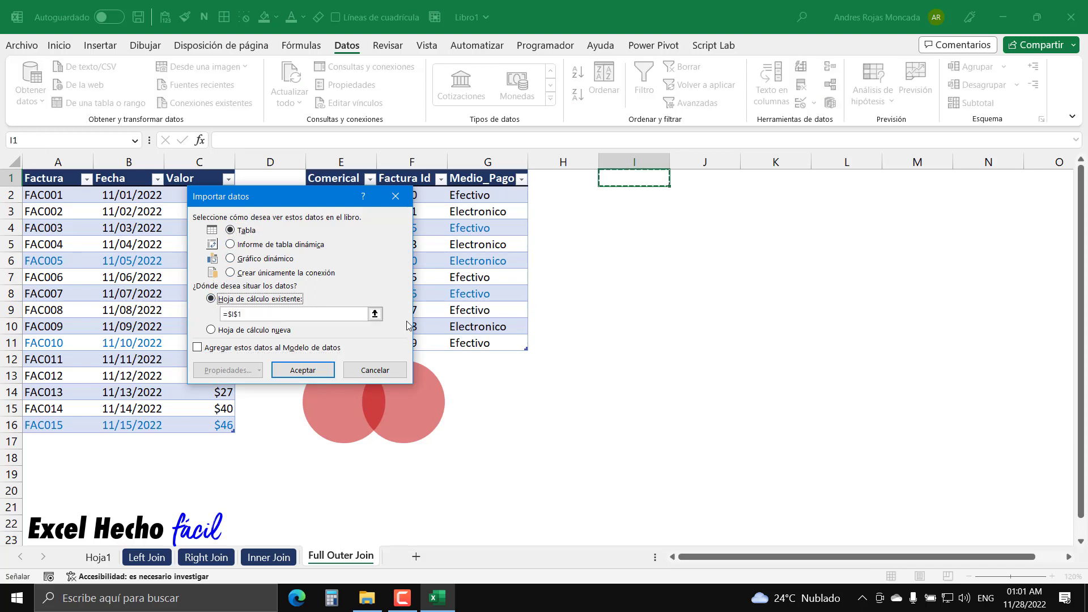
{"action": "left_click", "coordinate": [375, 314]}
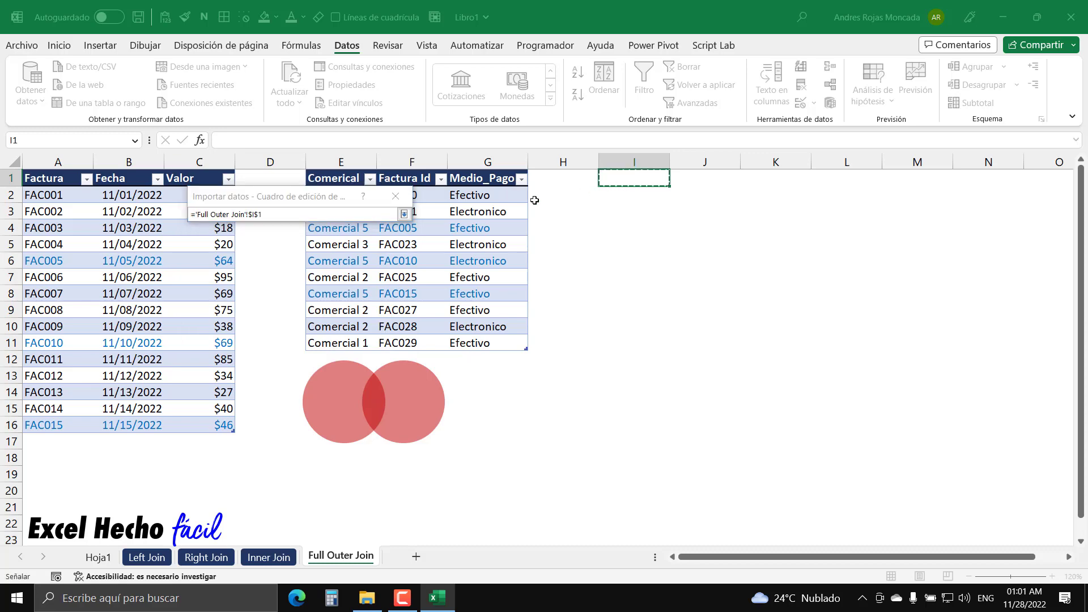
{"action": "left_click", "coordinate": [404, 214]}
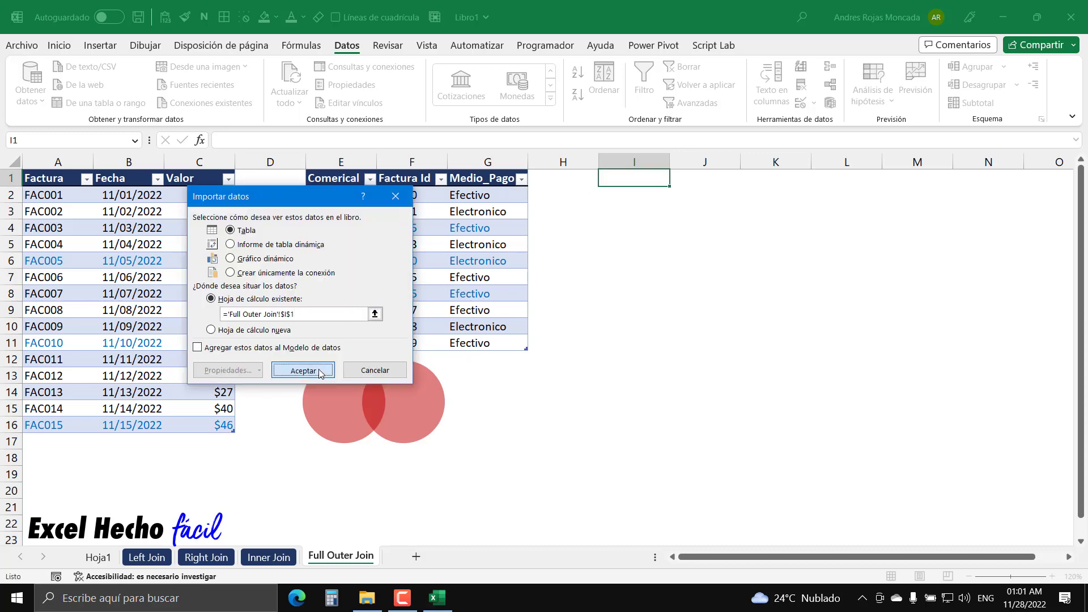
{"action": "left_click", "coordinate": [320, 371]}
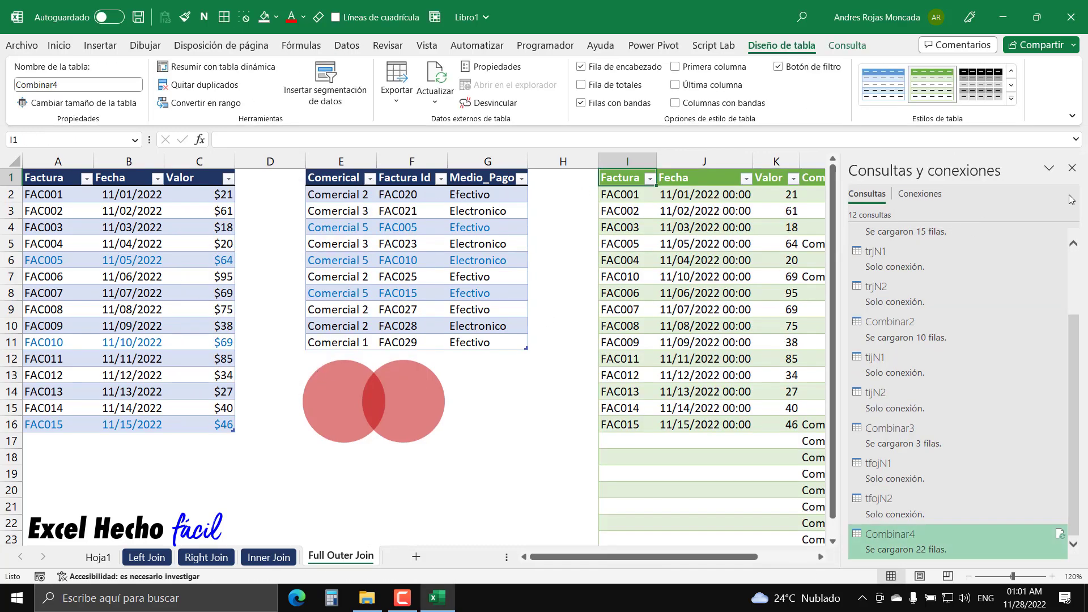
{"action": "left_click", "coordinate": [1072, 168]}
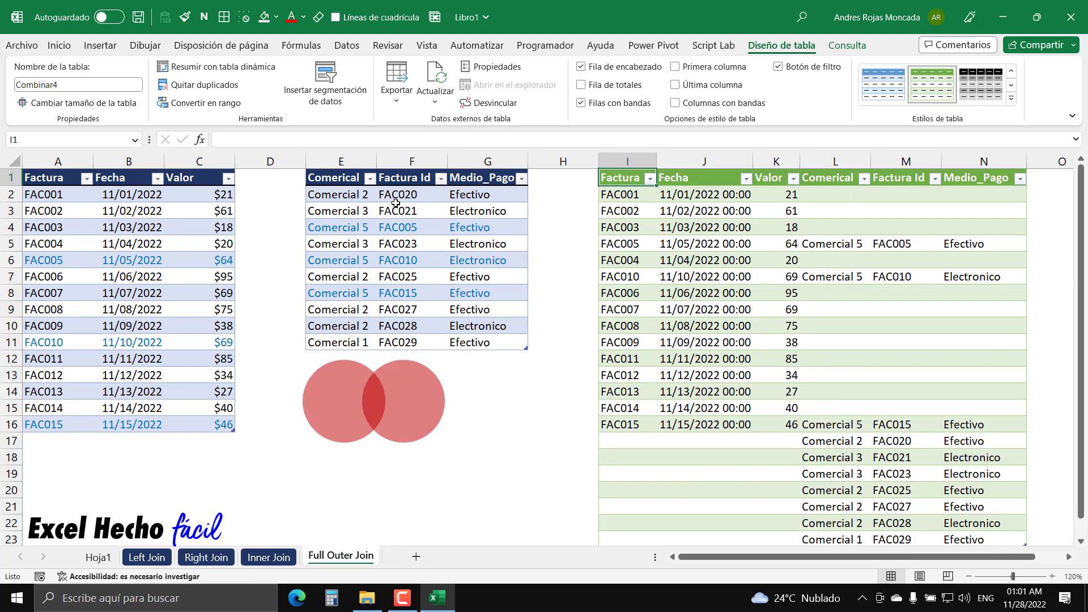
Compare rows 2 to 16 of the first table with the Factura values in the joined table, going through them one by one.
{"action": "left_click", "coordinate": [9, 194]}
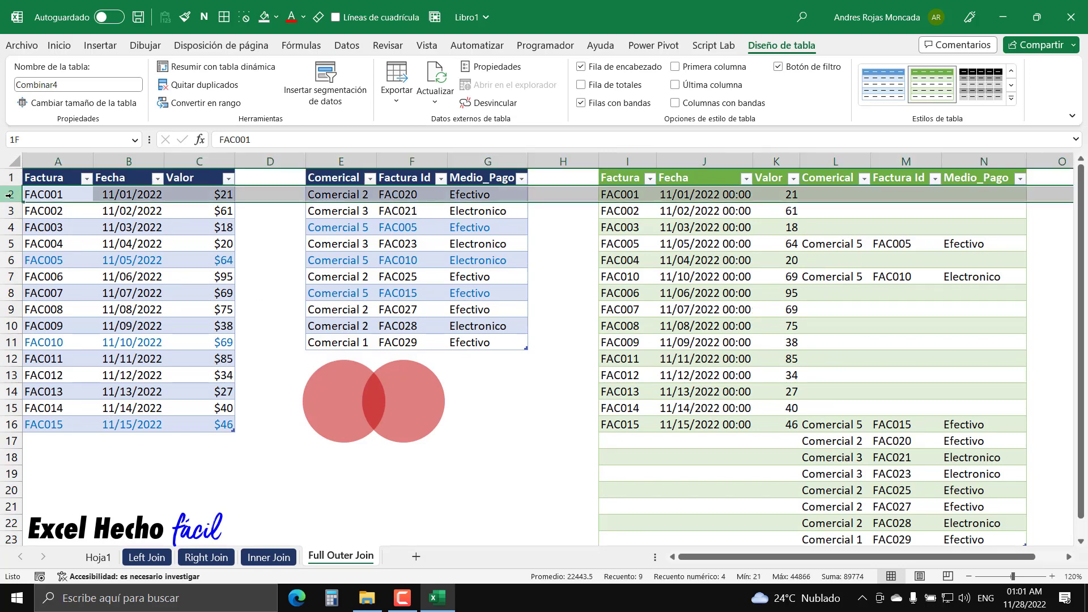
{"action": "left_click_drag", "start_coordinate": [8, 195], "coordinate": [8, 492]}
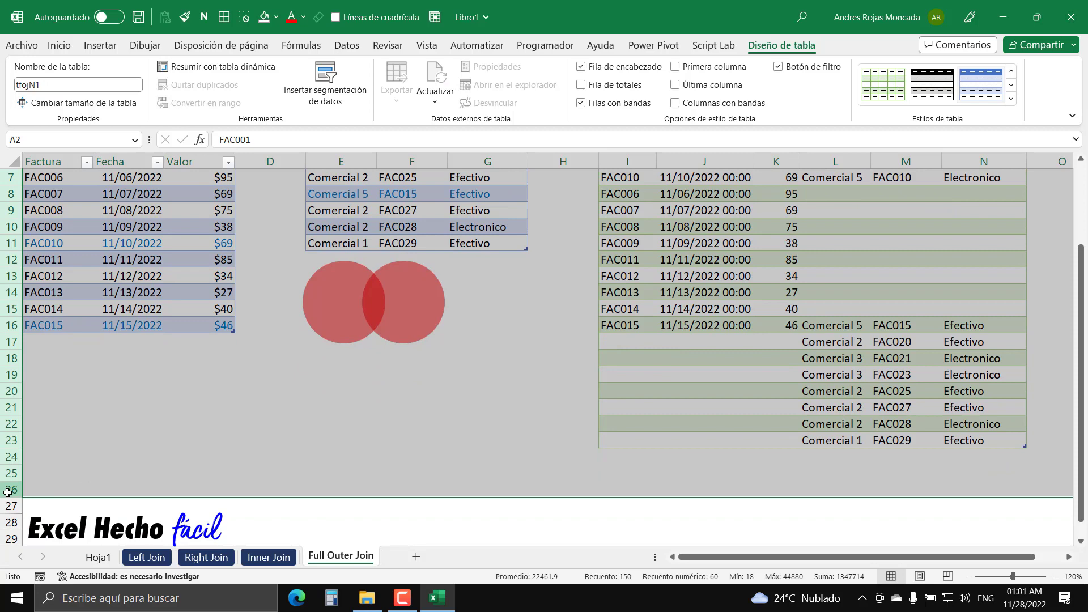
{"action": "scroll", "coordinate": [29, 464], "scroll_direction": "up", "scroll_amount": 2}
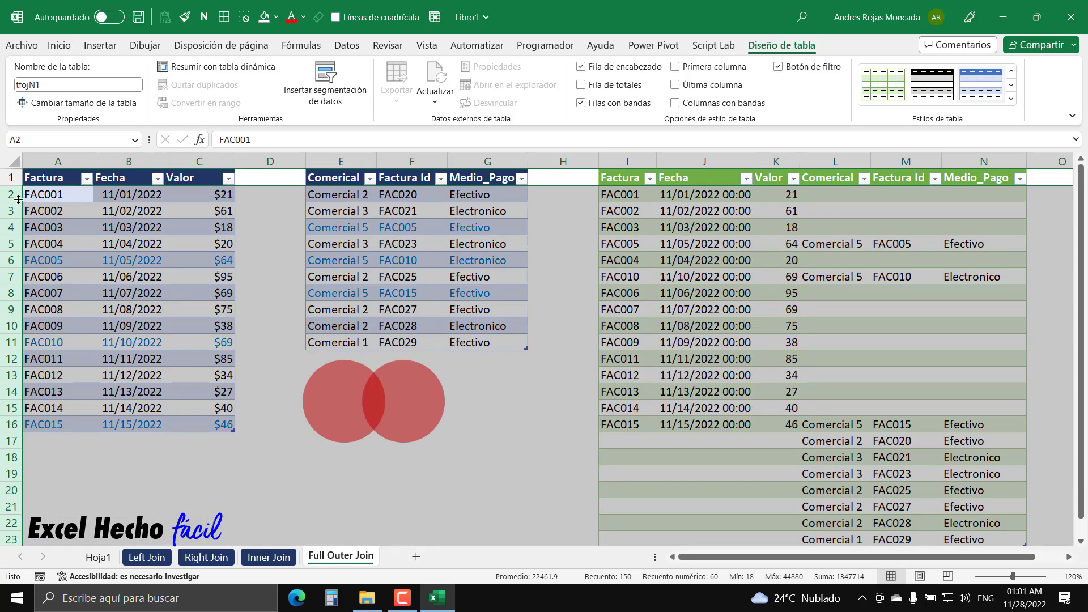
{"action": "left_click_drag", "start_coordinate": [19, 199], "coordinate": [35, 432]}
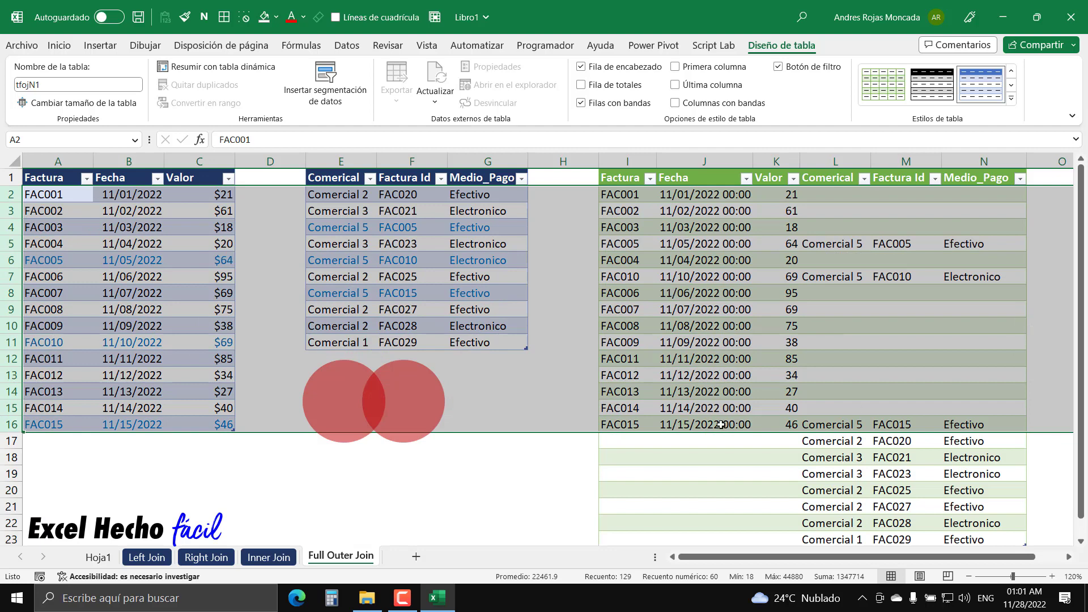
{"action": "left_click", "coordinate": [624, 195]}
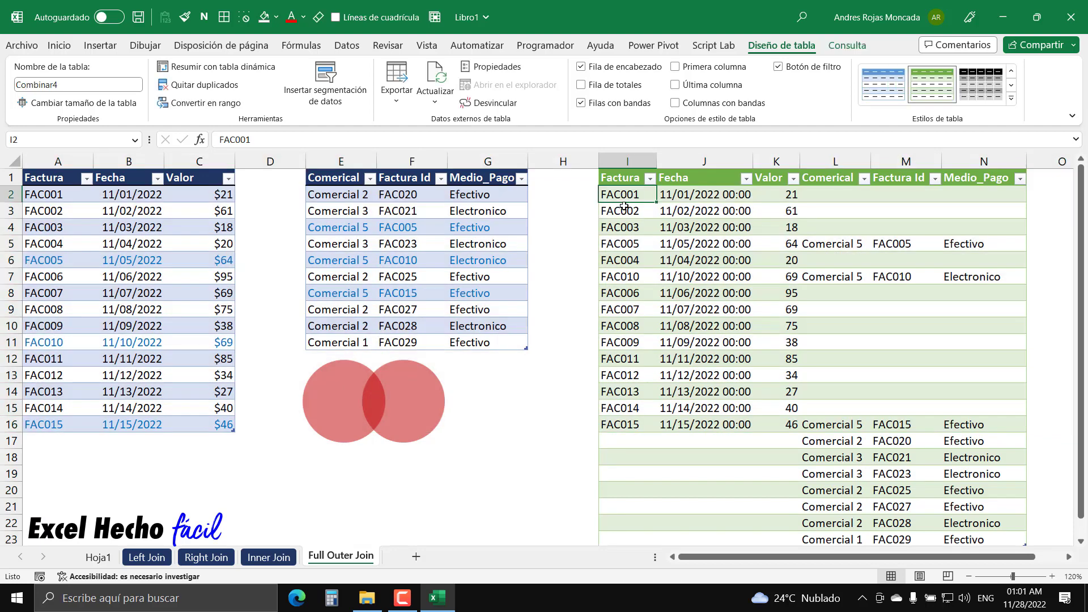
{"action": "left_click", "coordinate": [624, 212]}
{"action": "left_click", "coordinate": [623, 228]}
{"action": "left_click", "coordinate": [622, 246]}
{"action": "left_click", "coordinate": [622, 261]}
{"action": "left_click", "coordinate": [622, 278]}
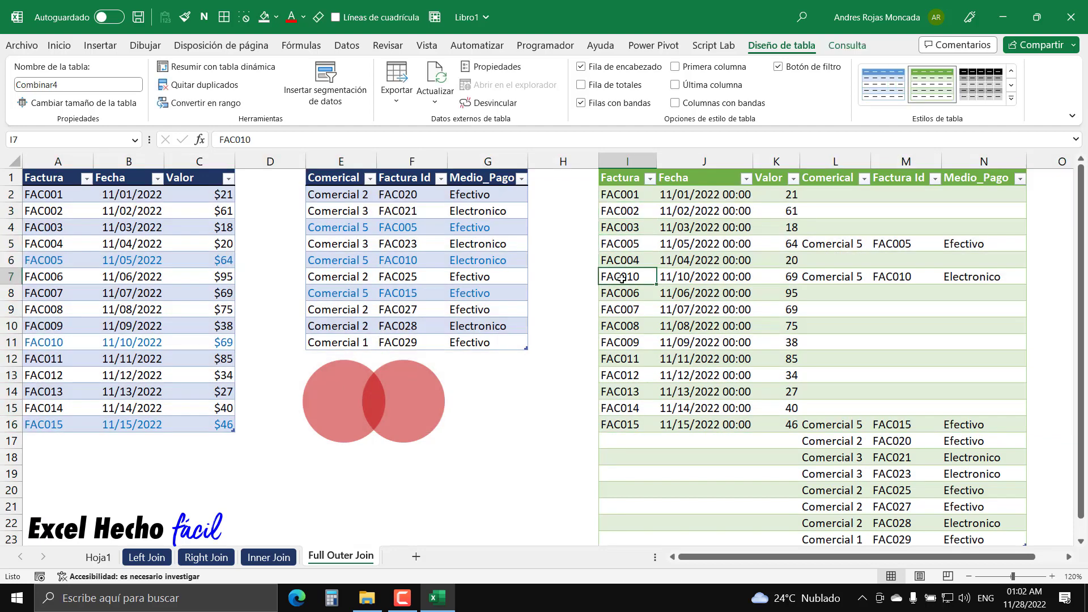
{"action": "left_click", "coordinate": [621, 294]}
{"action": "left_click", "coordinate": [621, 310]}
{"action": "left_click", "coordinate": [621, 326]}
{"action": "left_click", "coordinate": [622, 343]}
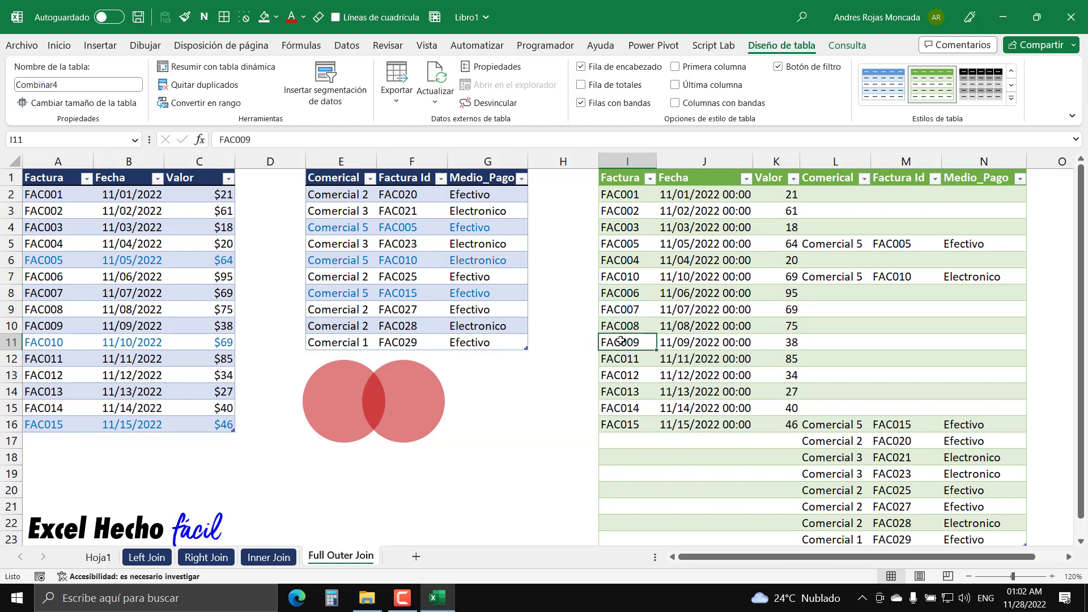
{"action": "left_click", "coordinate": [622, 360]}
{"action": "left_click", "coordinate": [622, 376]}
{"action": "left_click", "coordinate": [623, 392]}
{"action": "left_click", "coordinate": [624, 408]}
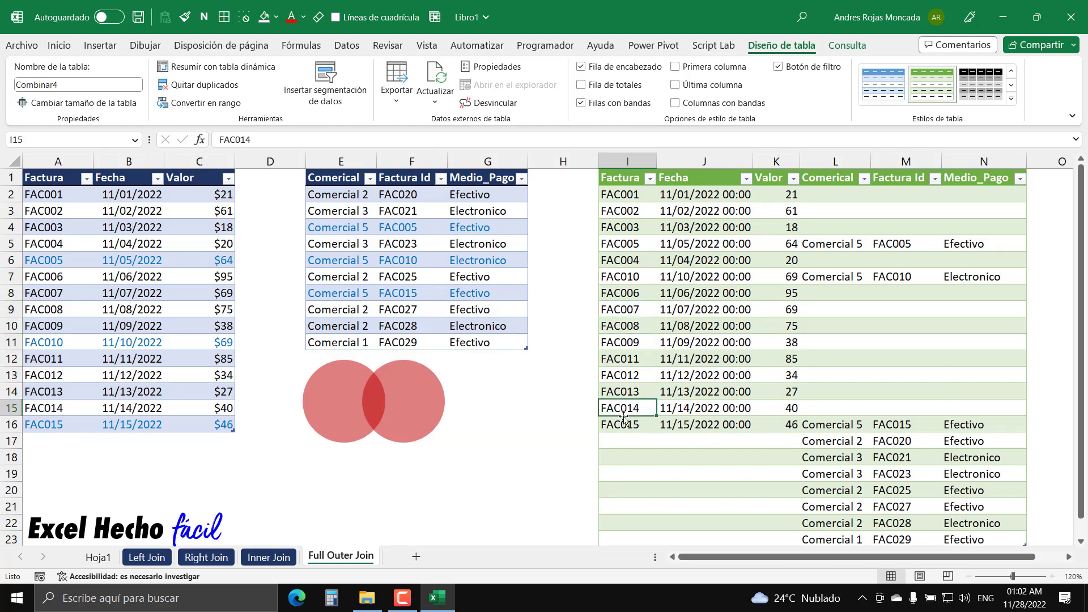
{"action": "left_click", "coordinate": [624, 425]}
Go through the Comerical entries in rows 16 to 23 of the joined table to examine the rows coming from the second table.
{"action": "left_click_drag", "start_coordinate": [10, 194], "coordinate": [11, 424]}
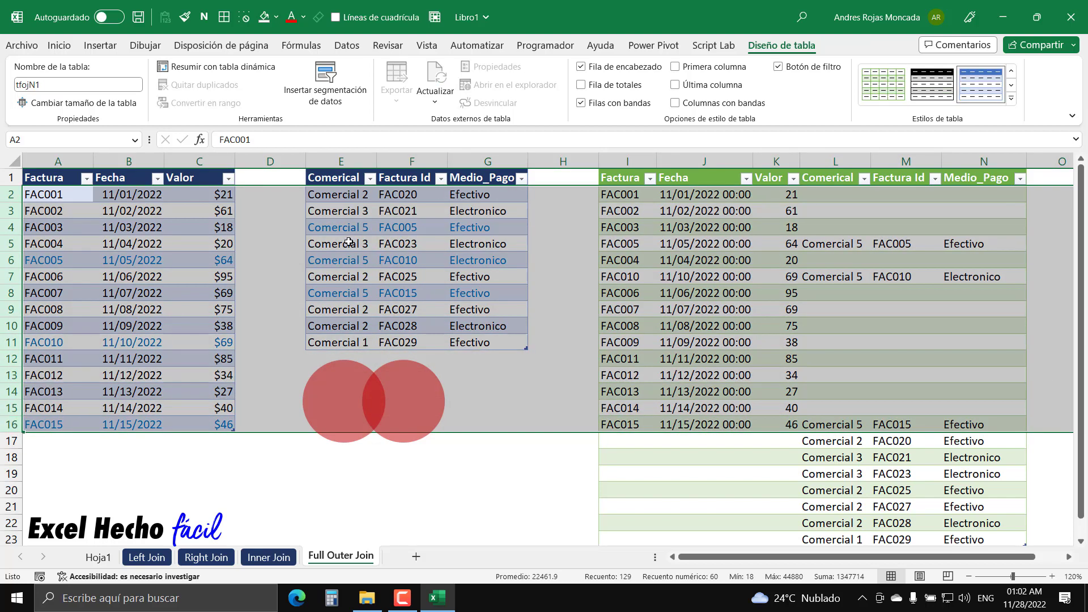
{"action": "scroll", "coordinate": [754, 343], "scroll_direction": "down", "scroll_amount": 4}
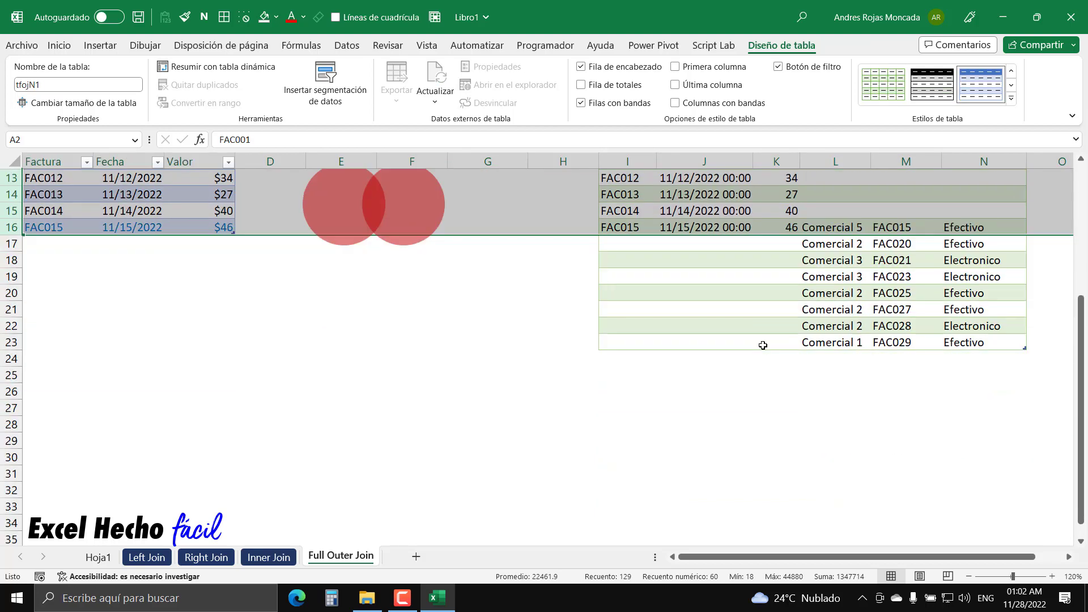
{"action": "left_click", "coordinate": [824, 229]}
{"action": "left_click", "coordinate": [824, 244]}
{"action": "left_click", "coordinate": [825, 261]}
{"action": "left_click", "coordinate": [826, 276]}
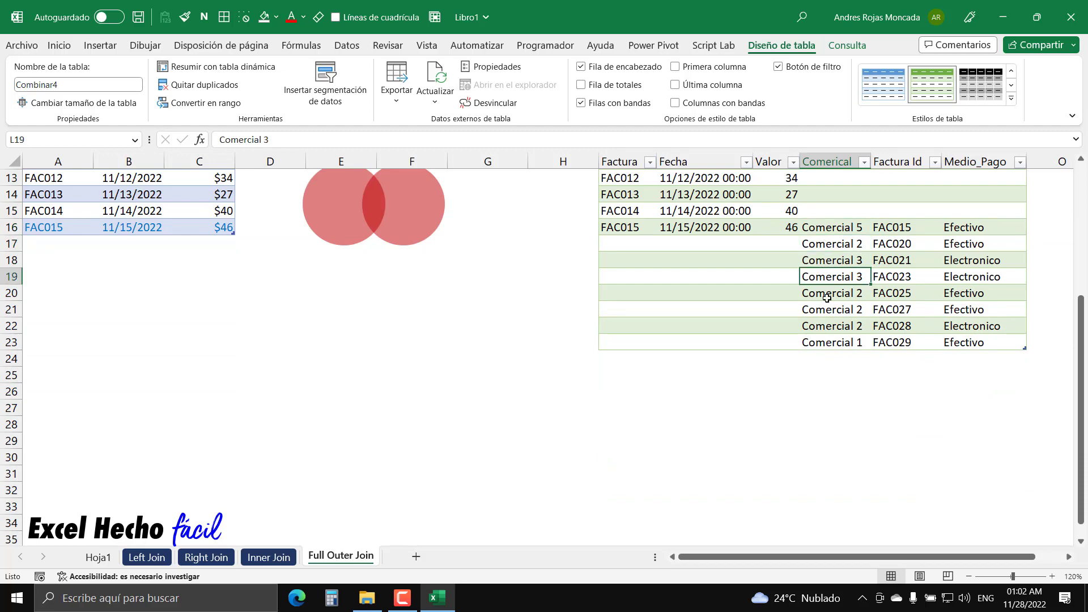
{"action": "left_click", "coordinate": [827, 293]}
{"action": "left_click", "coordinate": [827, 310]}
{"action": "left_click", "coordinate": [827, 326]}
{"action": "left_click", "coordinate": [828, 343]}
{"action": "scroll", "coordinate": [828, 344], "scroll_direction": "up", "scroll_amount": 4}
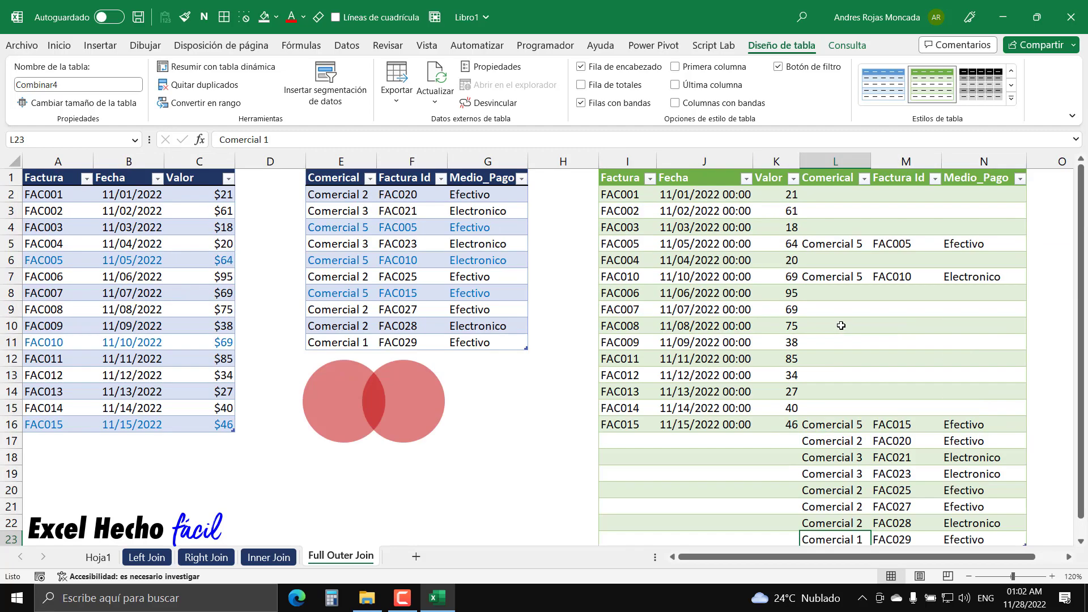
Examine the Comerical values for invoices FAC010 and FAC005, and review the whole joined table from its Factura column.
{"action": "left_click", "coordinate": [841, 277]}
{"action": "left_click", "coordinate": [837, 248]}
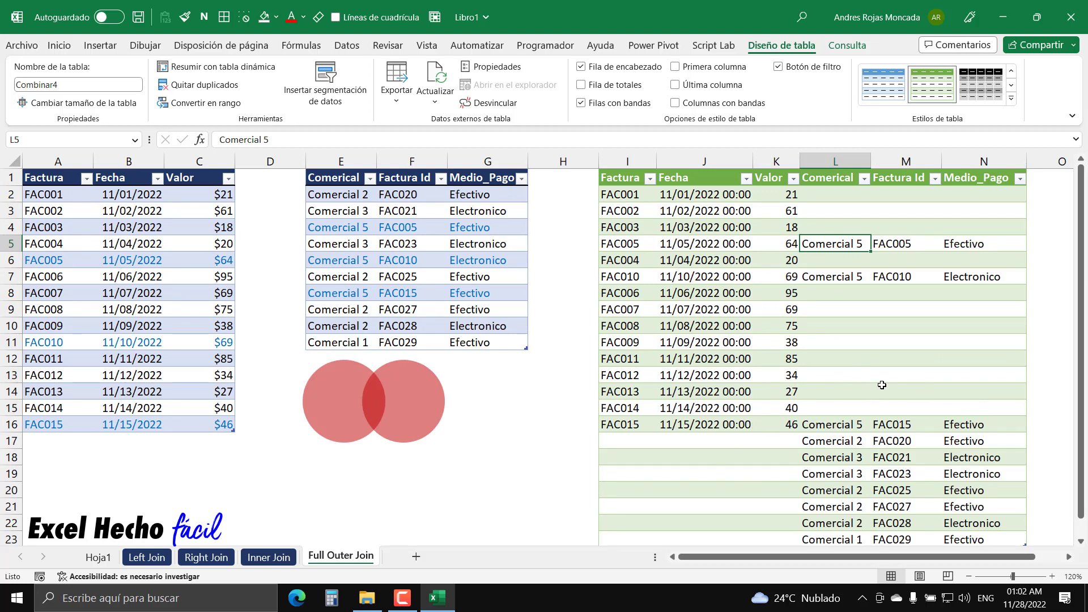
{"action": "scroll", "coordinate": [882, 385], "scroll_direction": "down", "scroll_amount": 1}
{"action": "scroll", "coordinate": [894, 334], "scroll_direction": "up", "scroll_amount": 1}
{"action": "left_click_drag", "start_coordinate": [618, 210], "coordinate": [619, 177]}
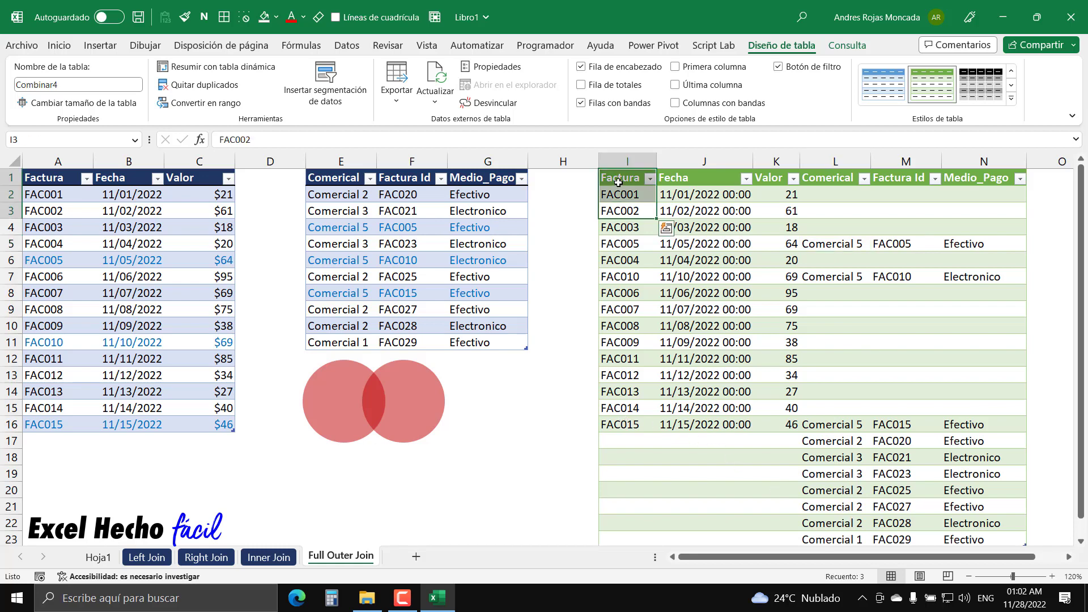
{"action": "left_click", "coordinate": [618, 195]}
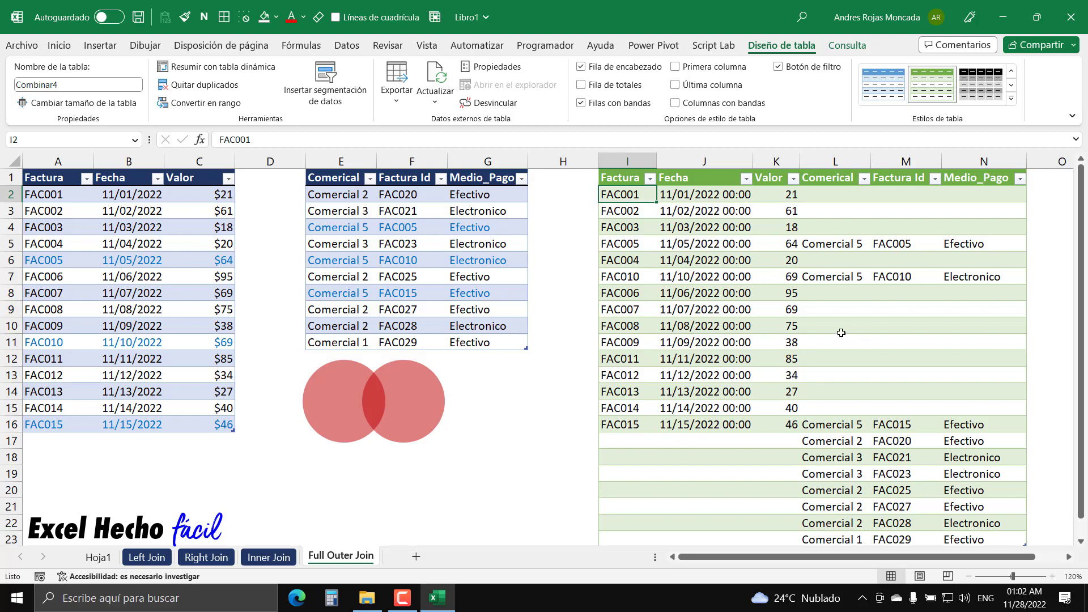
{"action": "scroll", "coordinate": [725, 299], "scroll_direction": "down", "scroll_amount": 1}
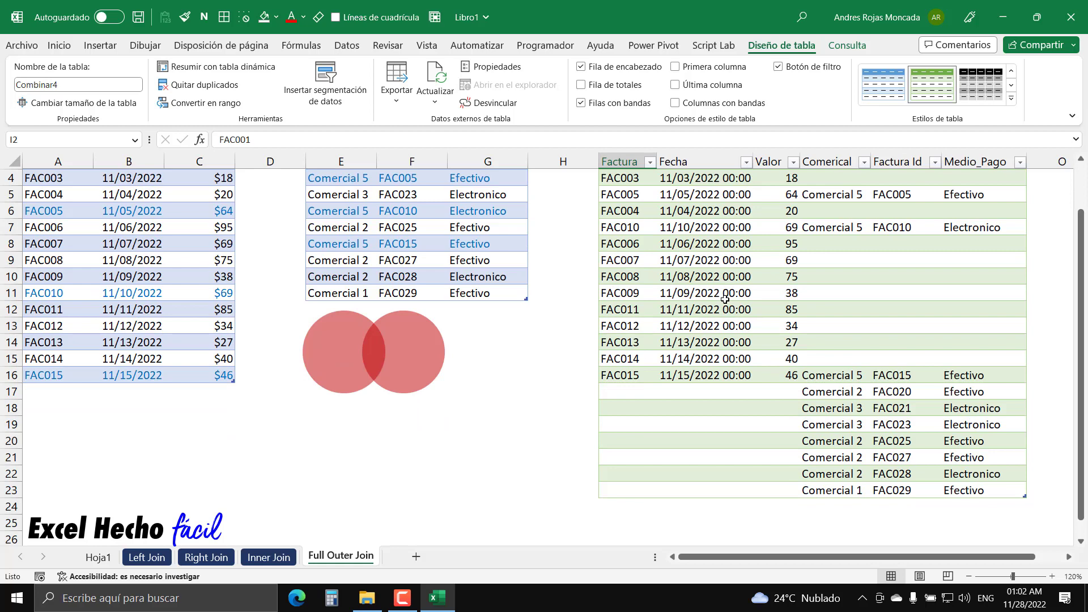
{"action": "scroll", "coordinate": [725, 299], "scroll_direction": "up", "scroll_amount": 1}
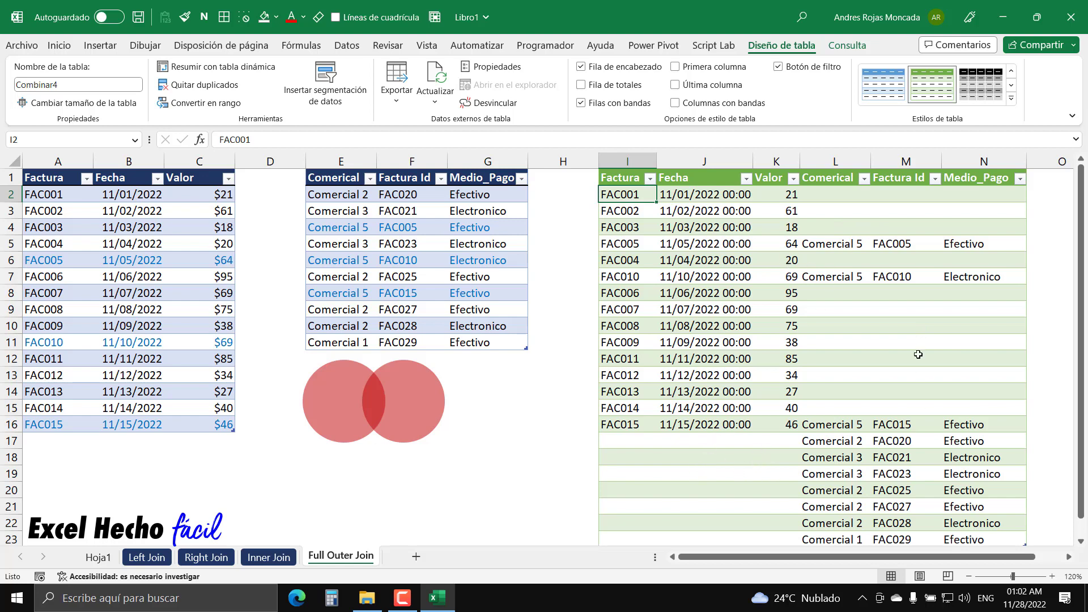
Filter the joined table's Factura column to exclude the blank entries (Vacías).
{"action": "left_click", "coordinate": [639, 180]}
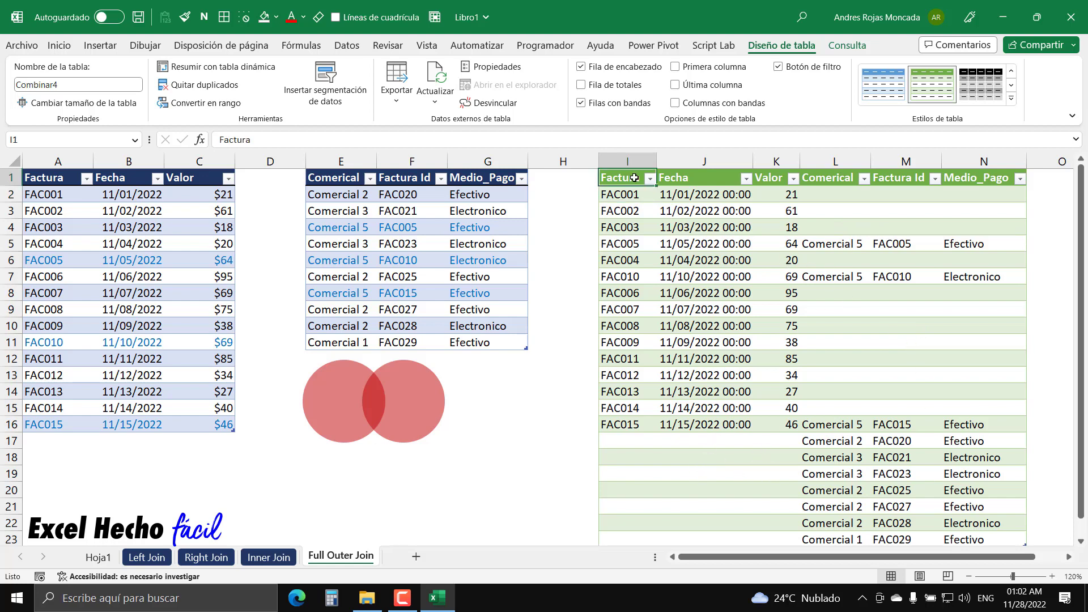
{"action": "left_click", "coordinate": [649, 179]}
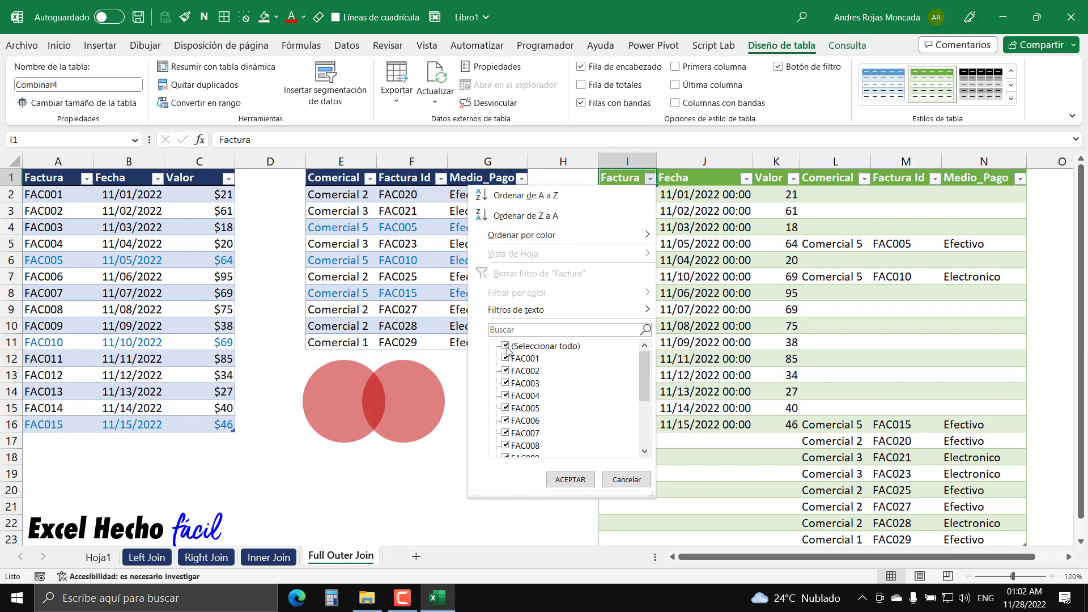
{"action": "left_click_drag", "start_coordinate": [646, 375], "coordinate": [646, 422]}
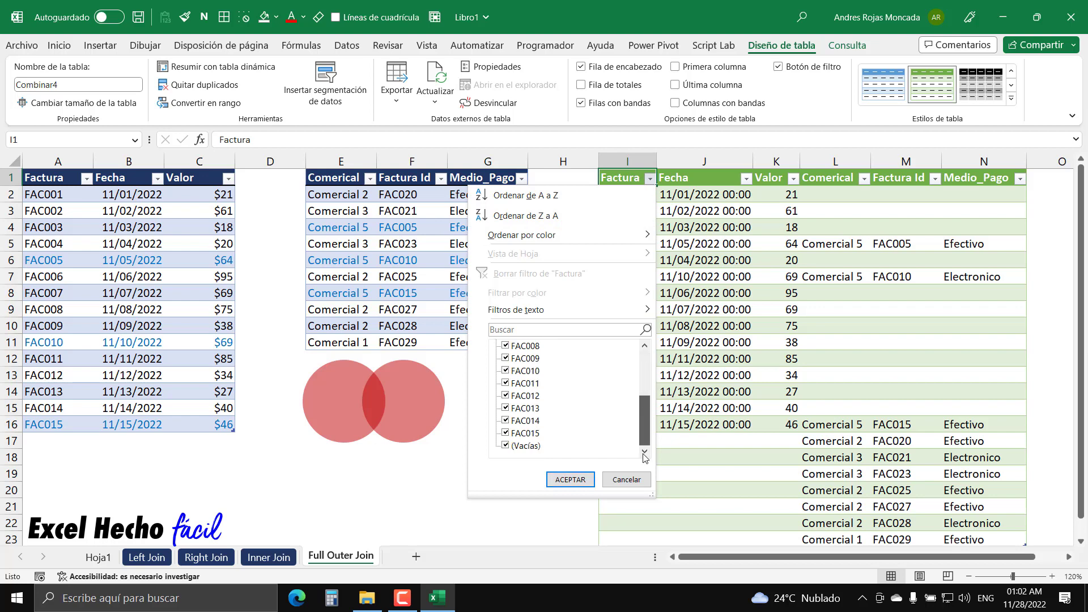
{"action": "left_click", "coordinate": [506, 446]}
{"action": "left_click", "coordinate": [570, 480]}
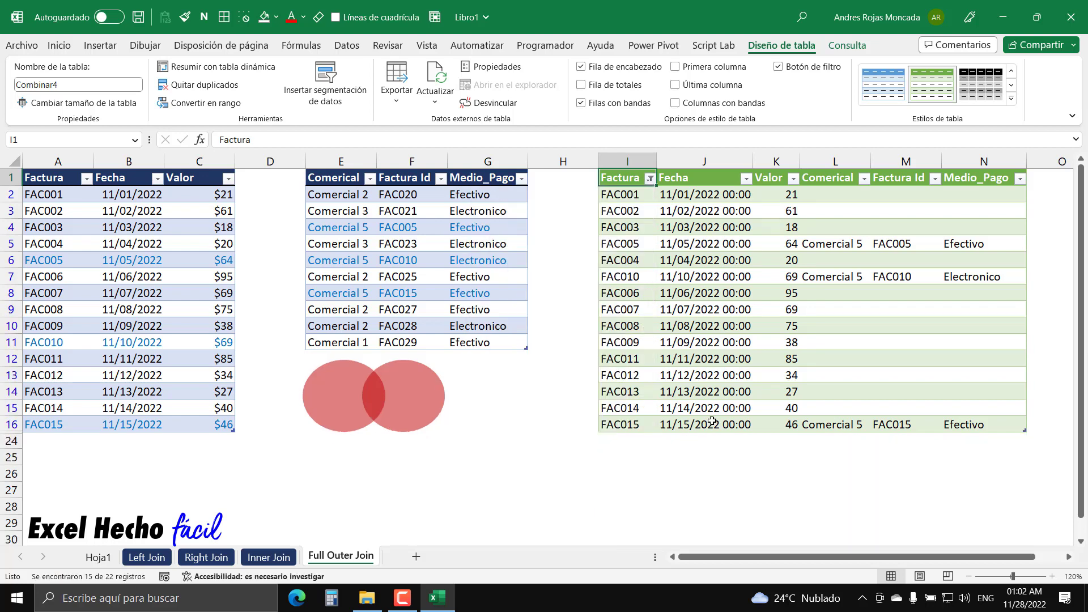
Filter the joined table's Comerical column to exclude the blank entries (Vacías).
{"action": "left_click", "coordinate": [865, 179]}
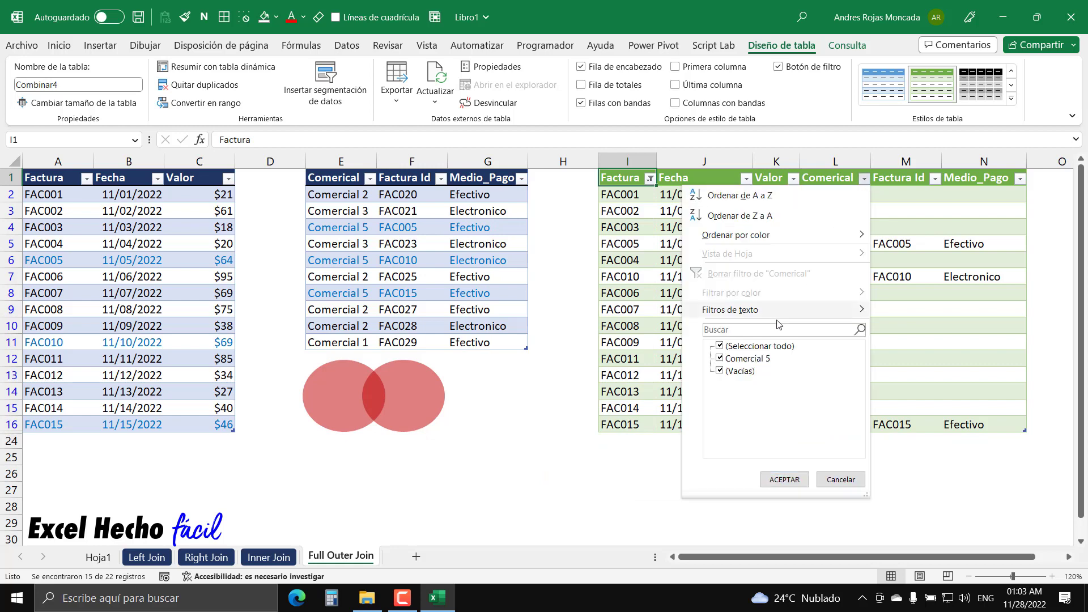
{"action": "left_click", "coordinate": [720, 371]}
{"action": "left_click", "coordinate": [784, 479]}
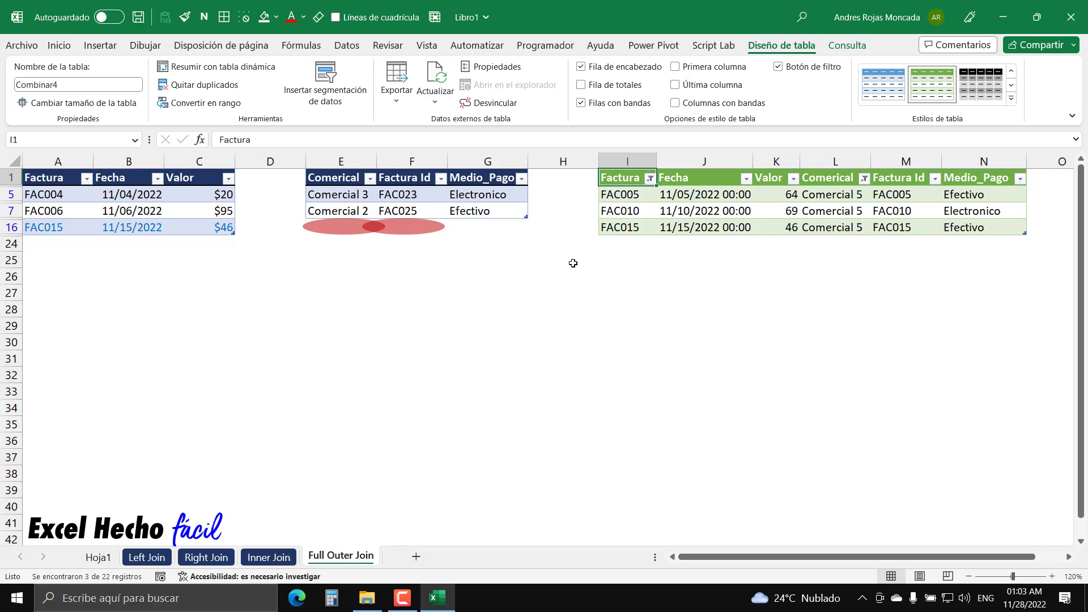
Undo the Factura and Comerical filters and review the whole joined table down to its last rows.
{"action": "key", "text": "ctrl+z"}
{"action": "scroll", "coordinate": [858, 408], "scroll_direction": "down", "scroll_amount": 2}
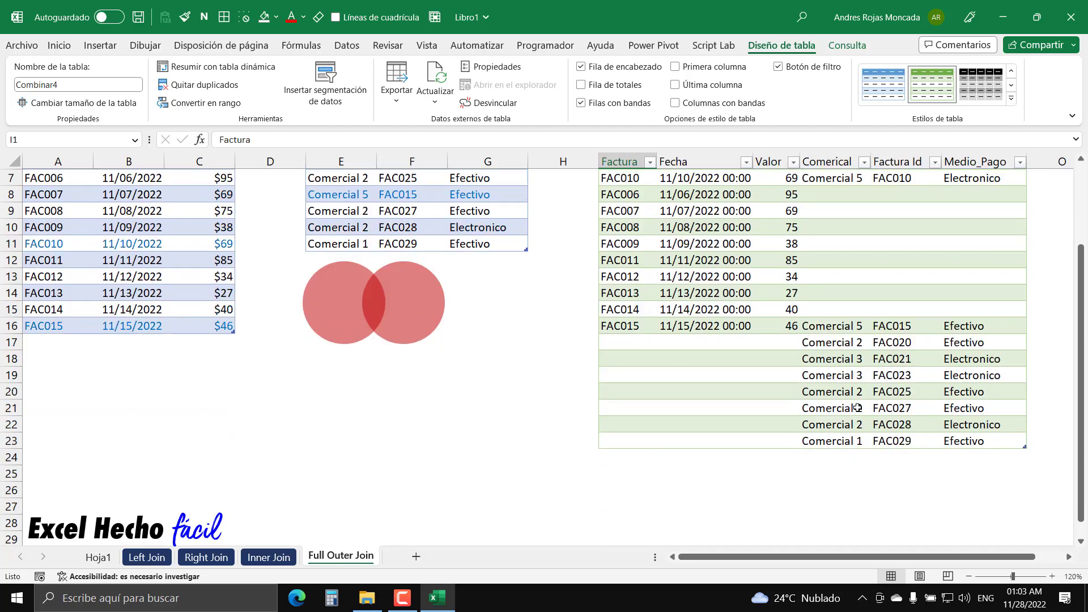
{"action": "scroll", "coordinate": [857, 408], "scroll_direction": "up", "scroll_amount": 2}
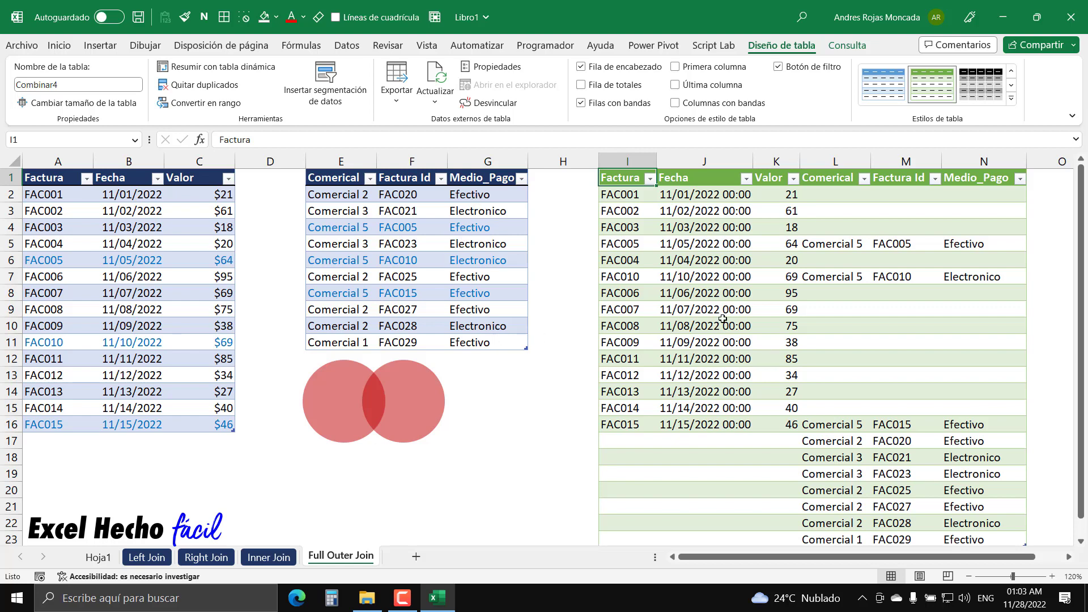
{"action": "scroll", "coordinate": [723, 319], "scroll_direction": "down", "scroll_amount": 1}
{"action": "scroll", "coordinate": [889, 295], "scroll_direction": "up", "scroll_amount": 1}
Show only the blank (Vacías) Factura rows of the joined table to examine their Comerical to Medio_Pago values, and undo the filter.
{"action": "left_click", "coordinate": [650, 179]}
{"action": "left_click", "coordinate": [505, 346]}
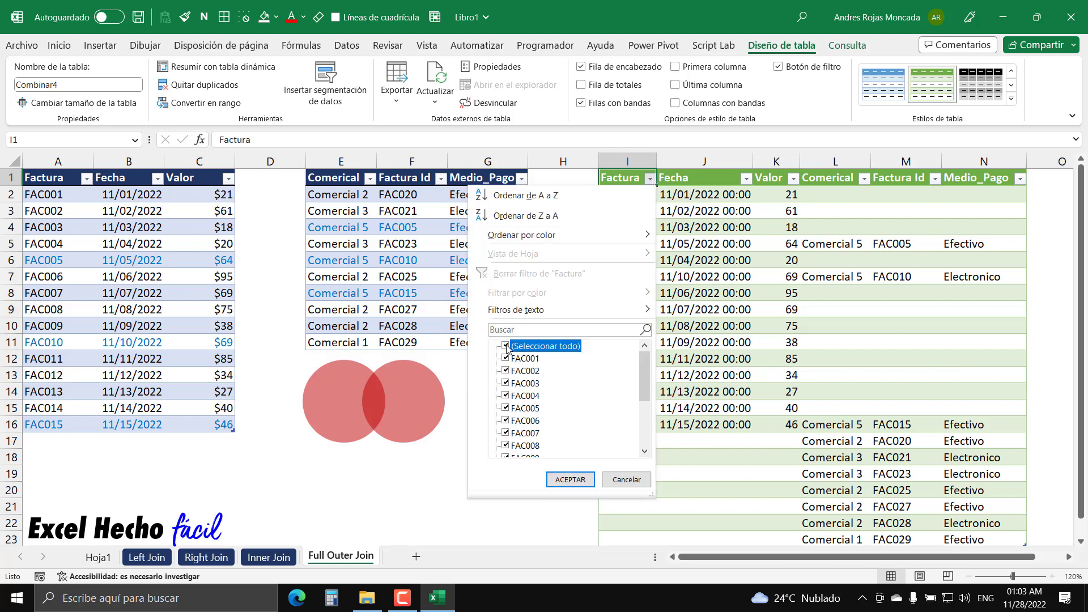
{"action": "left_click_drag", "start_coordinate": [642, 375], "coordinate": [643, 434]}
{"action": "left_click", "coordinate": [519, 446]}
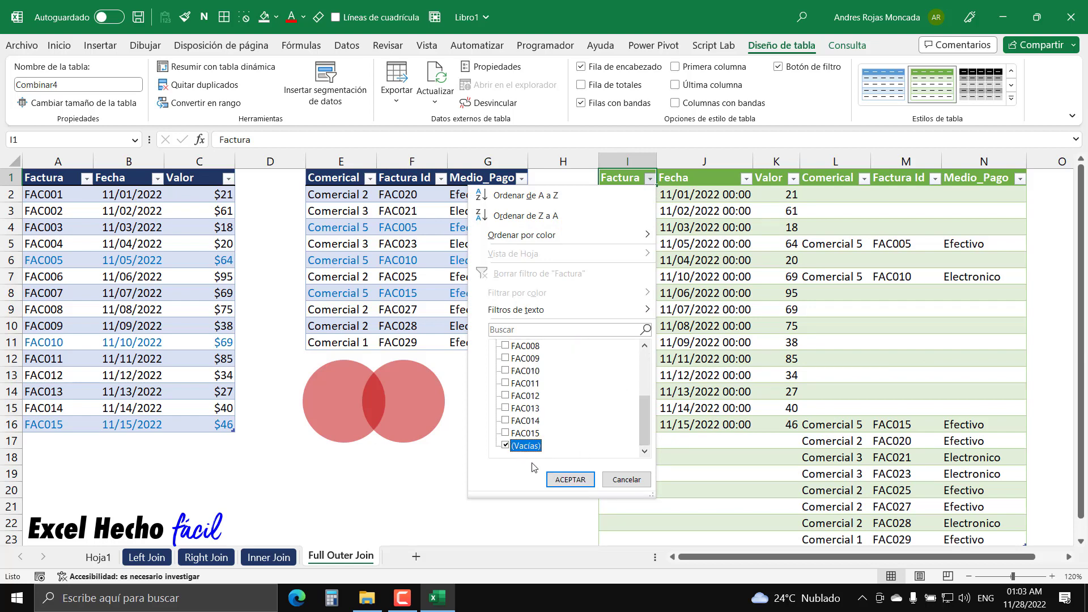
{"action": "left_click", "coordinate": [570, 479]}
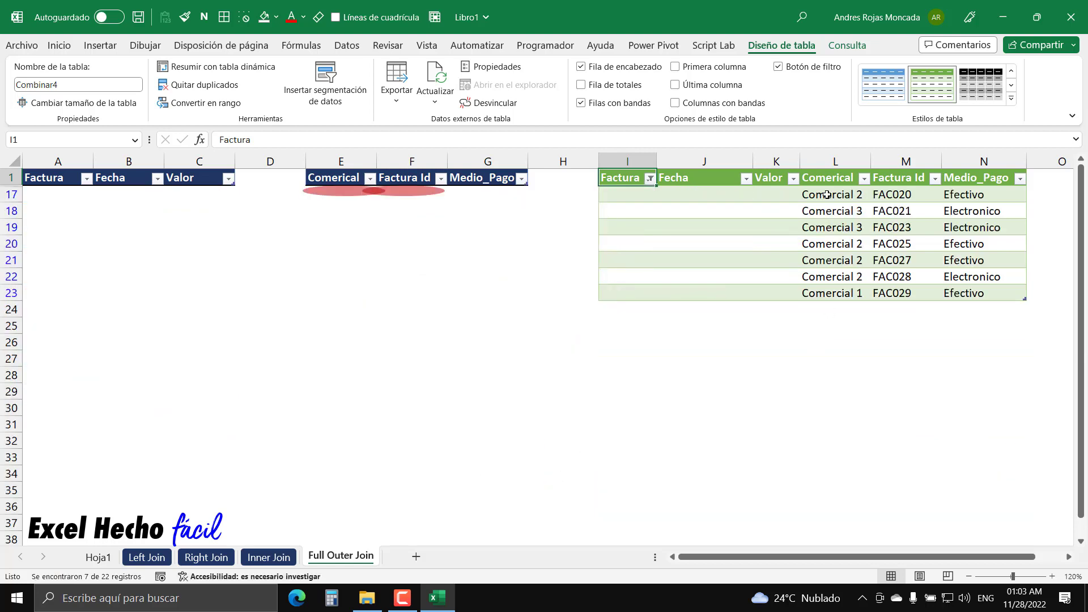
{"action": "left_click_drag", "start_coordinate": [823, 194], "coordinate": [982, 290]}
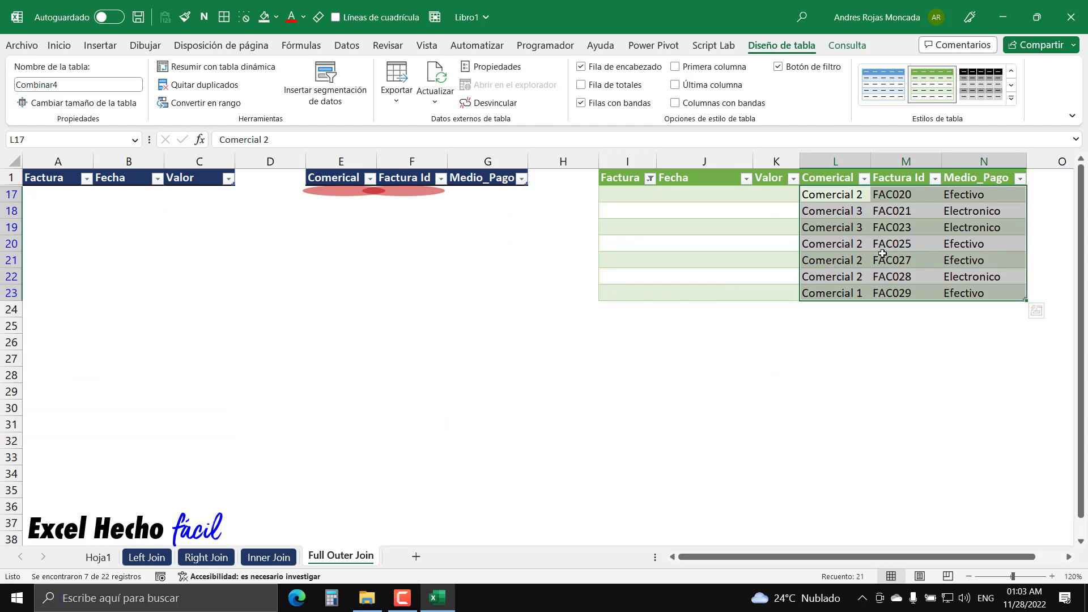
{"action": "key", "text": "ctrl+z"}
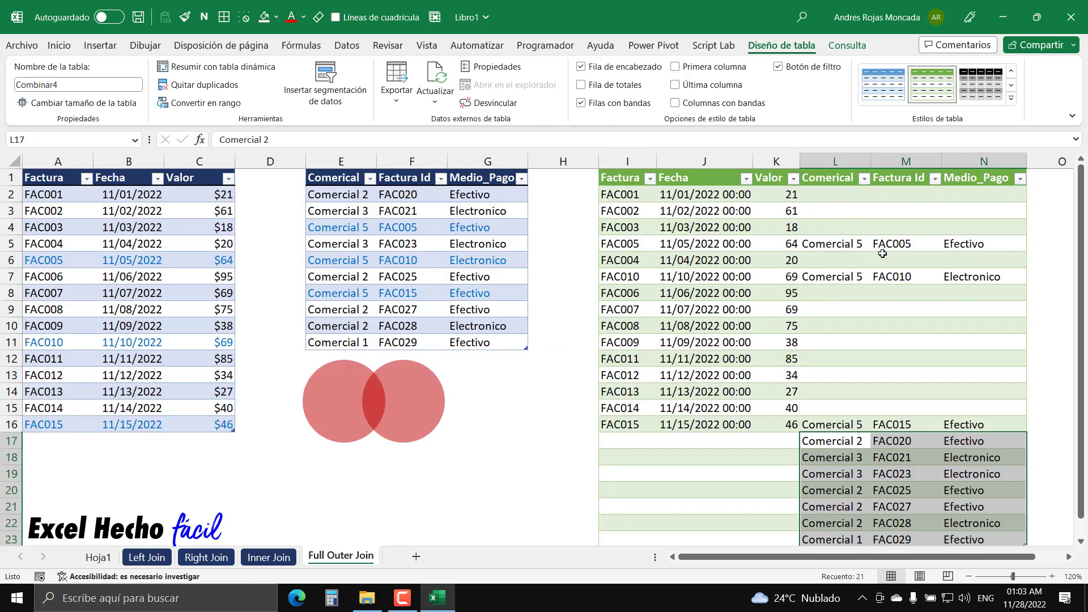
Filter the joined table's Comerical column to only the blank entries (Vacías) to examine the unmatched invoices, and undo the filter.
{"action": "left_click", "coordinate": [863, 179]}
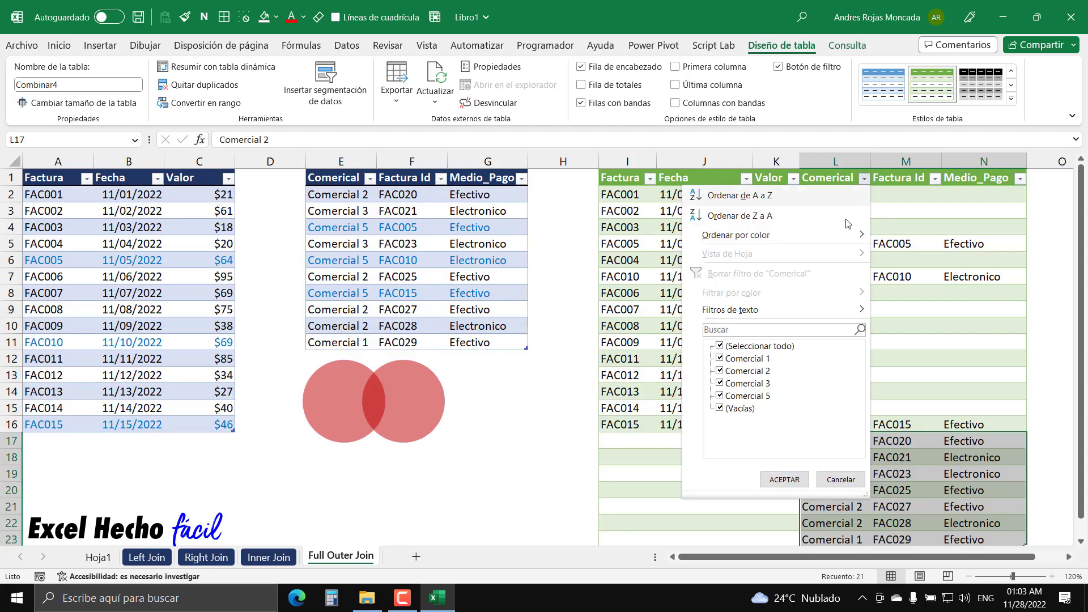
{"action": "left_click", "coordinate": [719, 346]}
{"action": "left_click", "coordinate": [720, 408]}
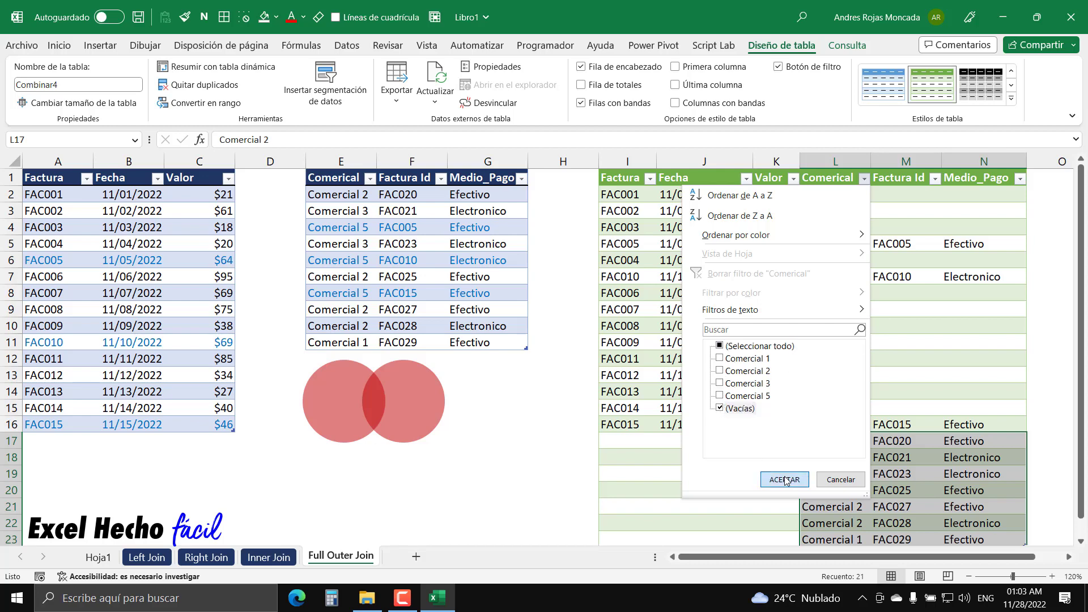
{"action": "left_click", "coordinate": [784, 479]}
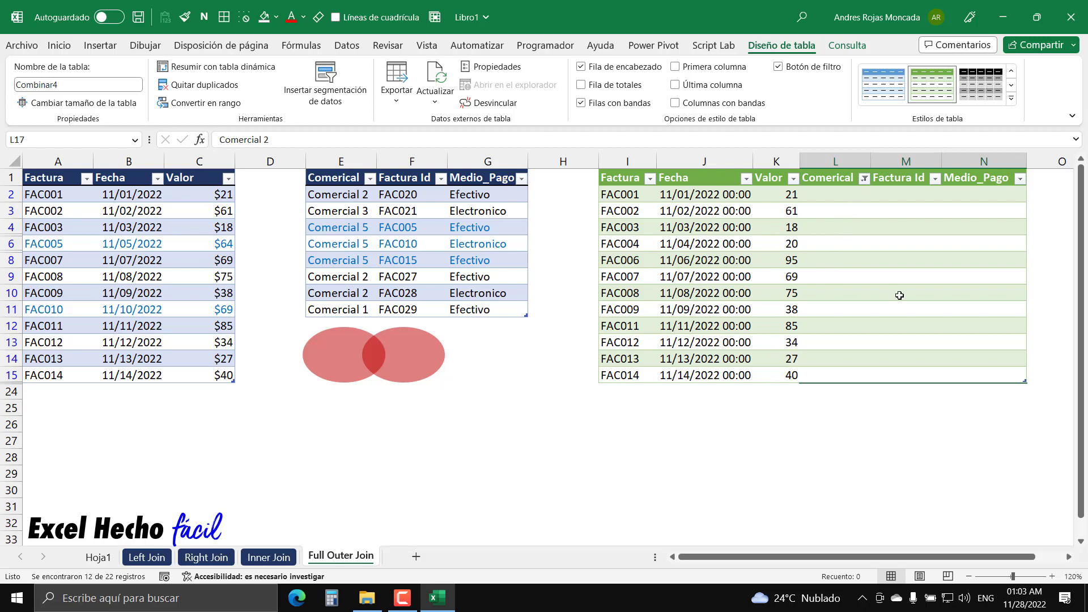
{"action": "key", "text": "ctrl+z"}
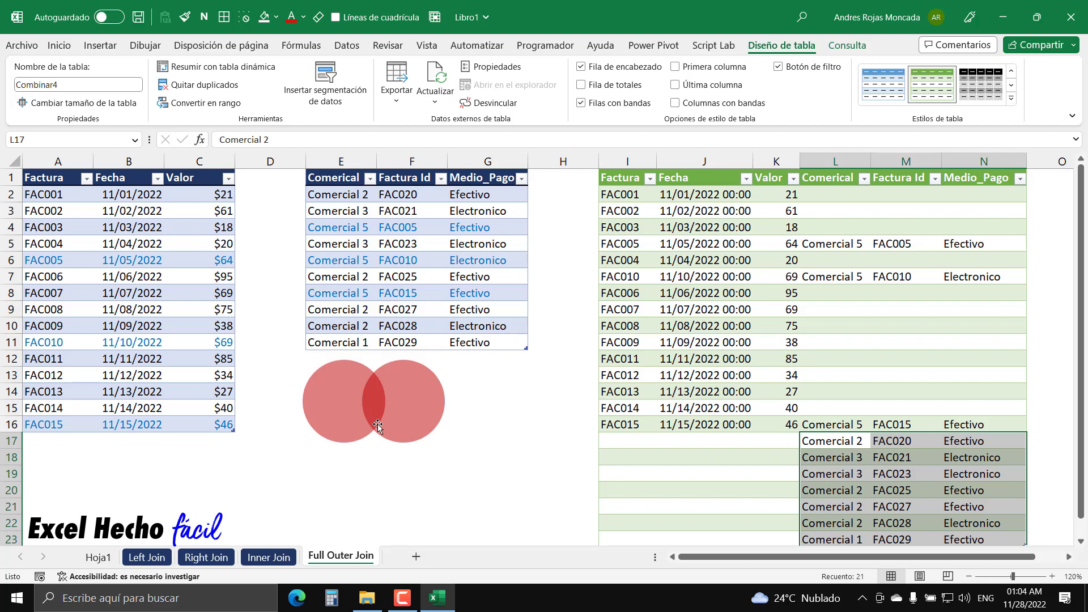
Deselect the joined table's cells and apply a tab colour to the Full Outer Join sheet.
{"action": "left_click", "coordinate": [41, 458]}
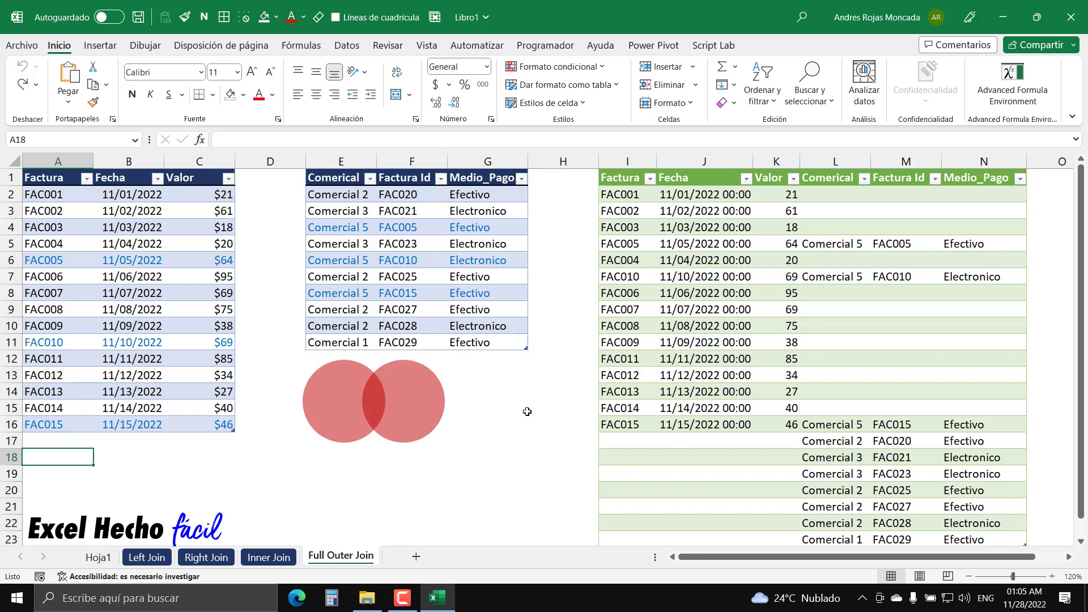
{"action": "right_click", "coordinate": [367, 558]}
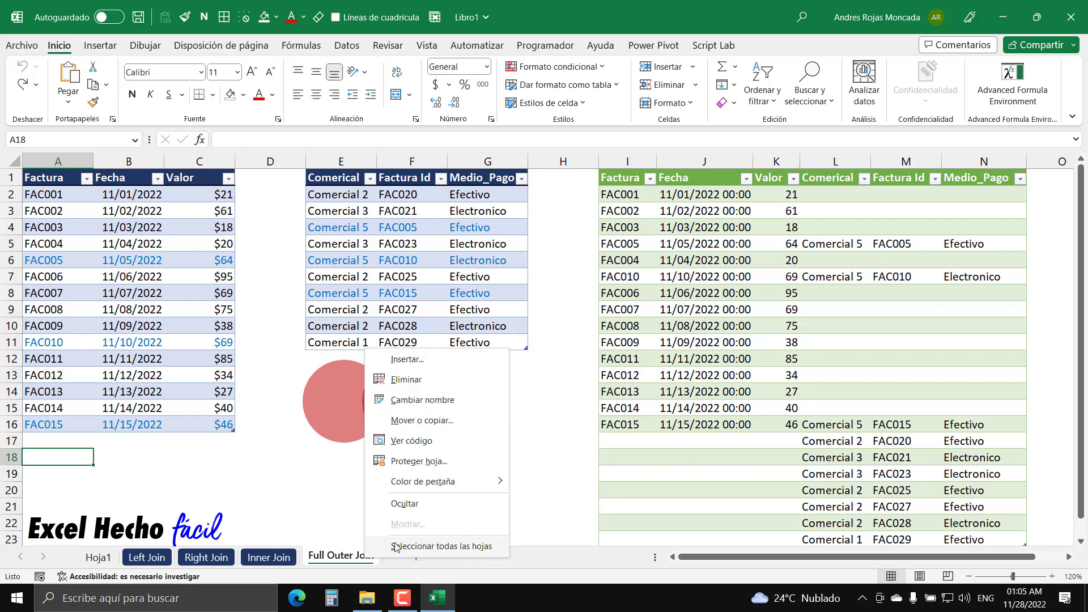
{"action": "mouse_move", "coordinate": [453, 487]}
{"action": "left_click", "coordinate": [560, 486]}
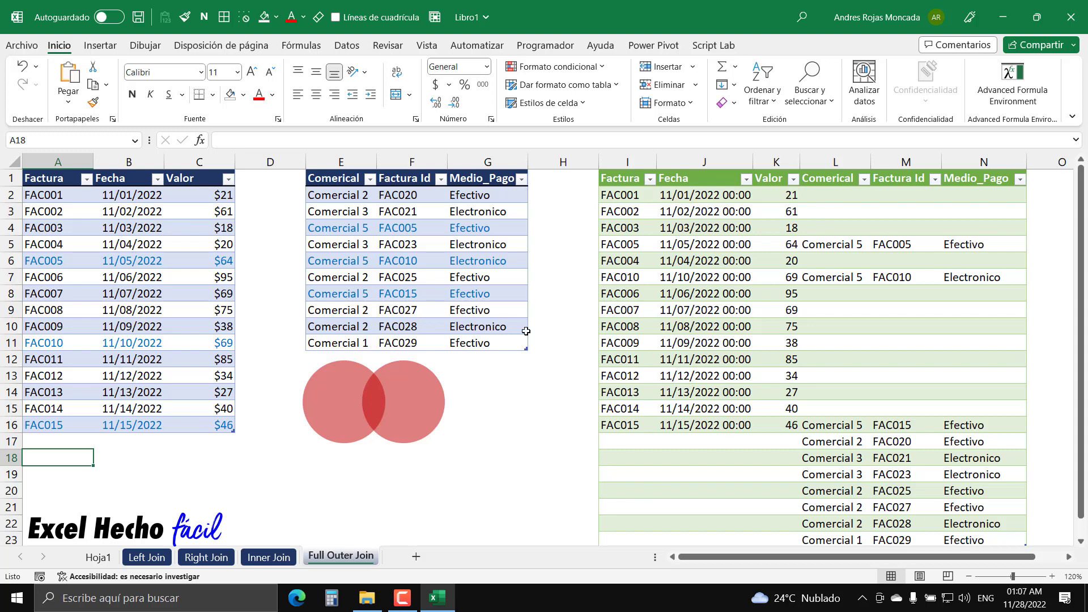
Switch to the Workbook 1019 folder window in File Explorer.
{"action": "mouse_move", "coordinate": [371, 604]}
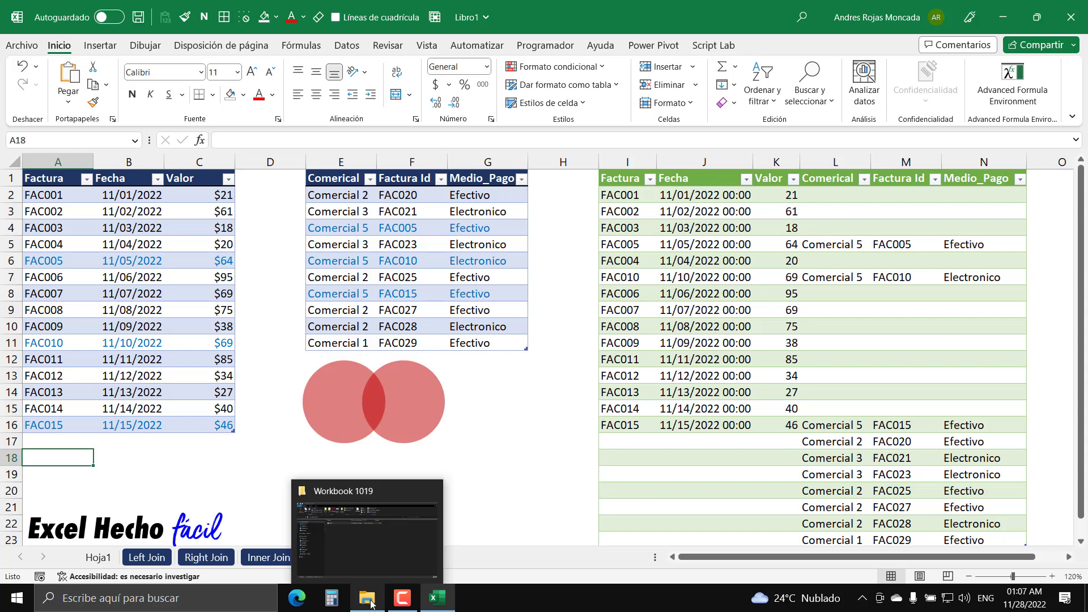